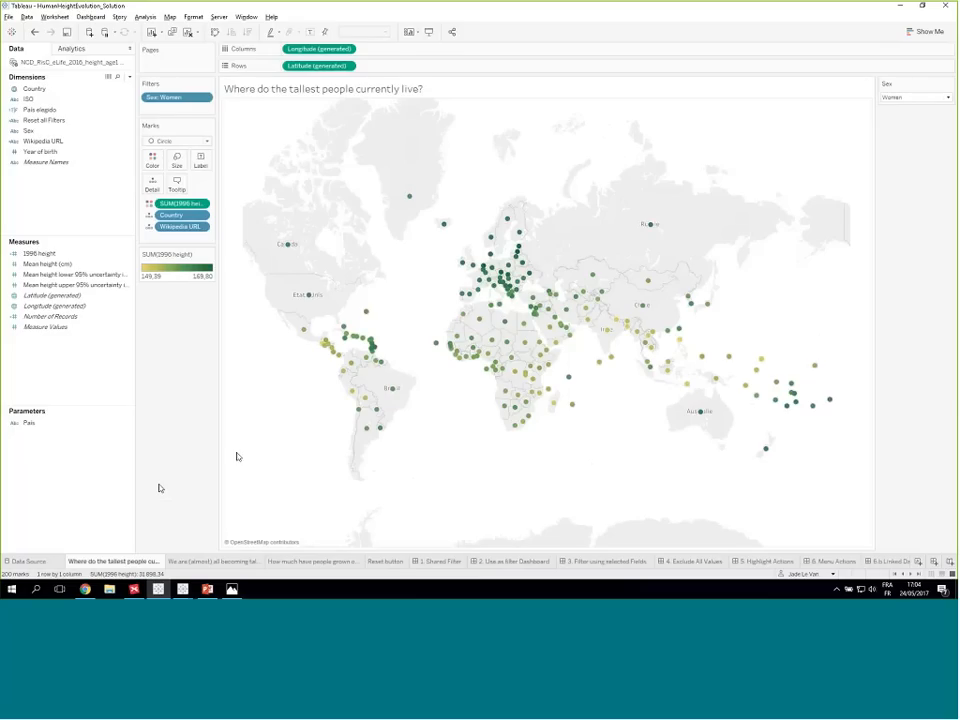
- Switch the Sex filter on the tallest-people map to Men and back to Women to compare the two
left_click(922, 98)
left_click(915, 117)
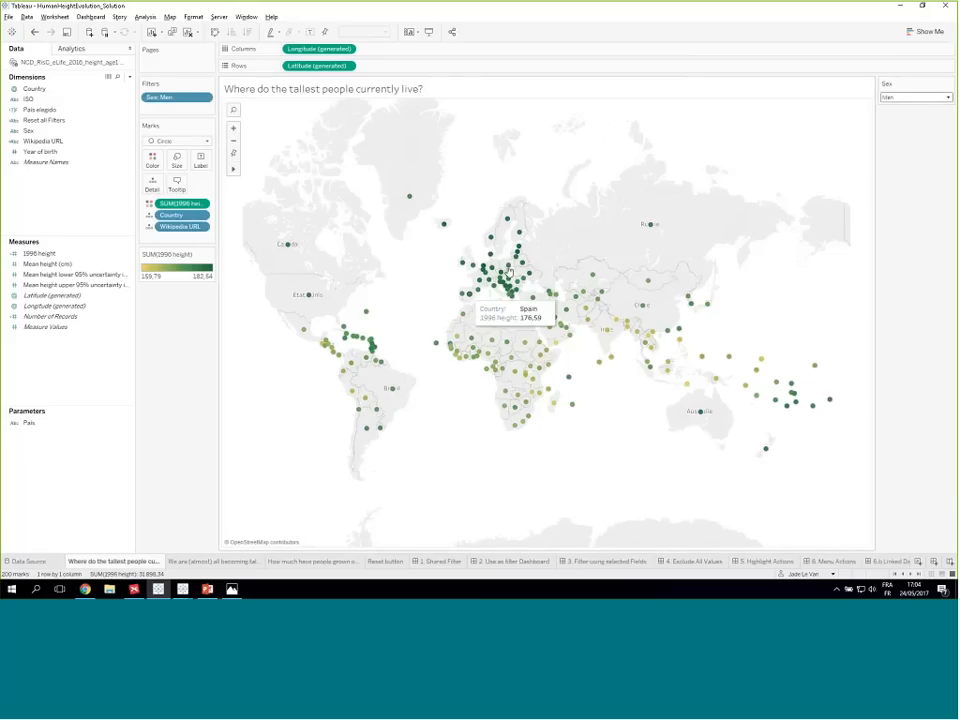
left_click(946, 97)
left_click(898, 127)
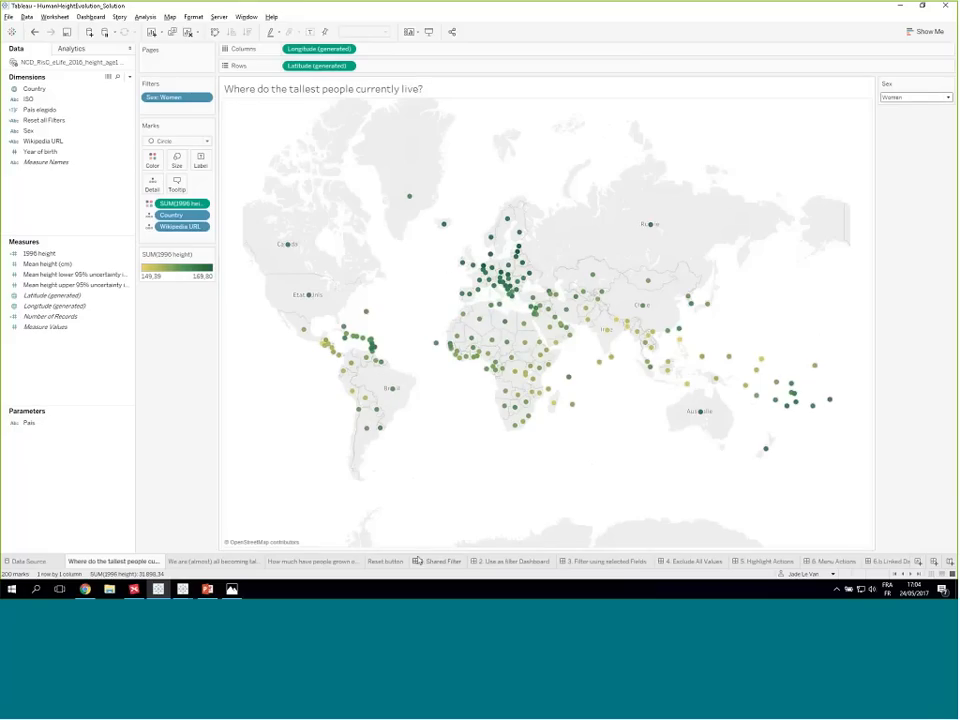
- Examine the "We are (almost) all becoming taller" and "How much have people grown over the past century?" worksheets, including the Russian Federation bar
left_click(210, 564)
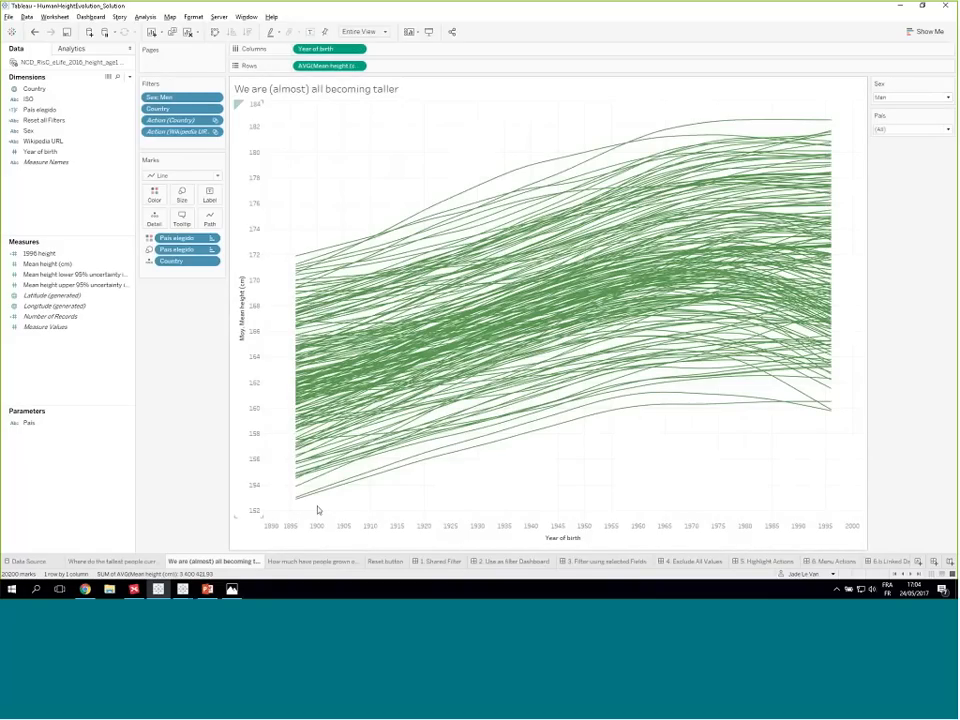
mouse_move(318, 499)
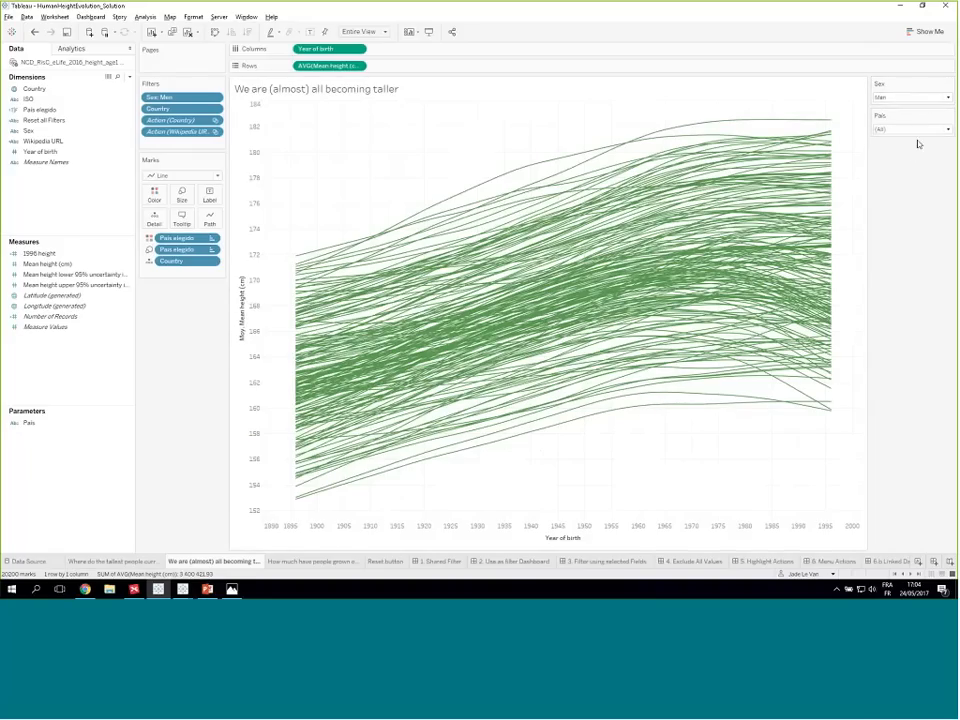
mouse_move(409, 228)
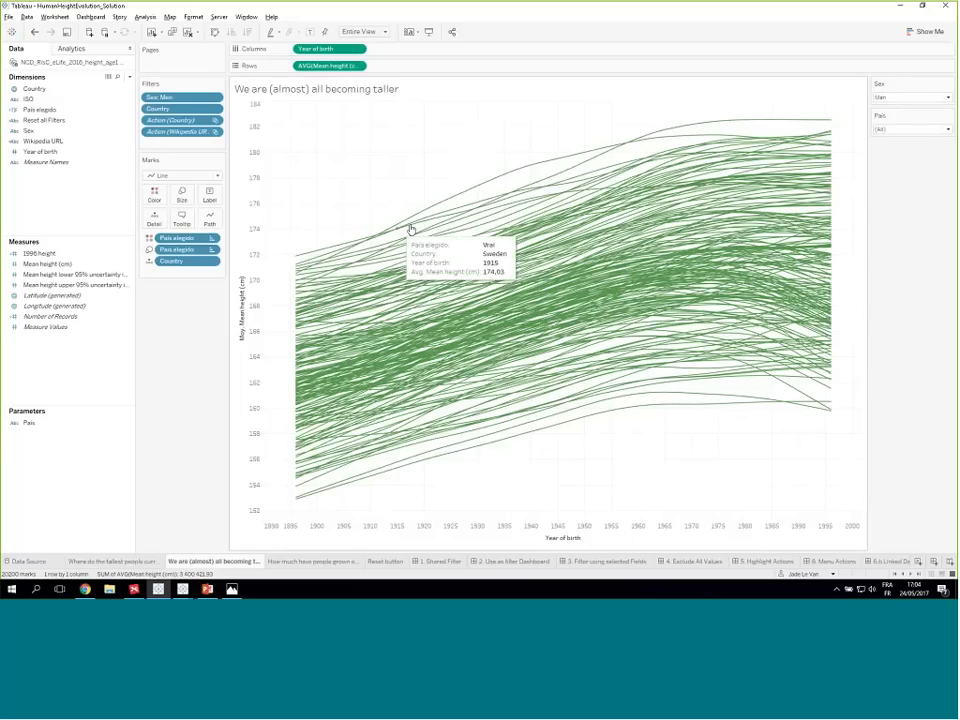
left_click(298, 563)
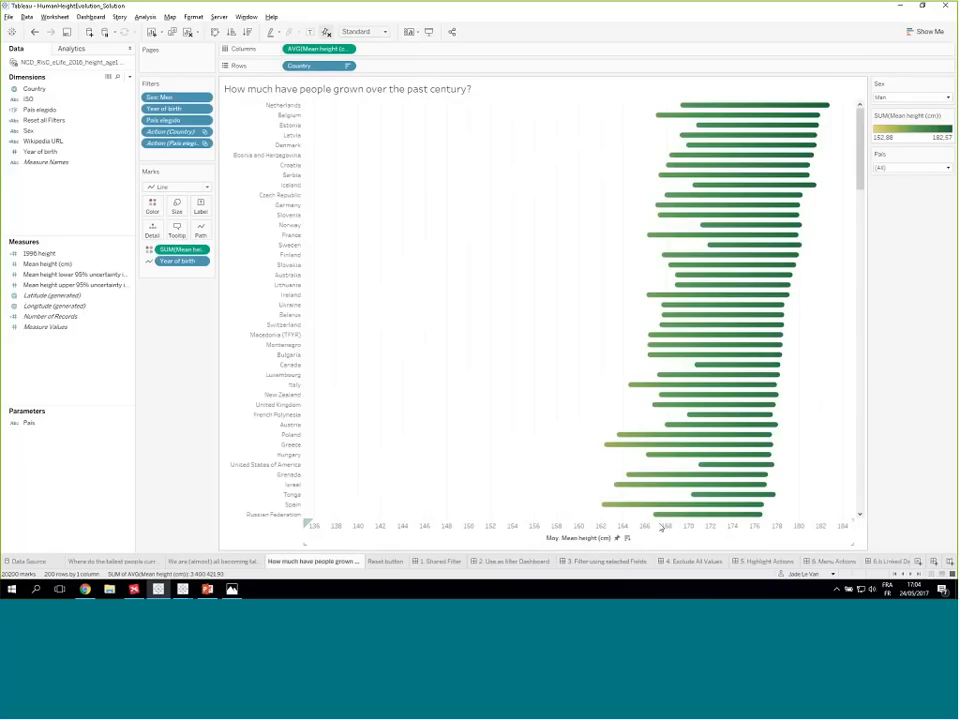
mouse_move(654, 519)
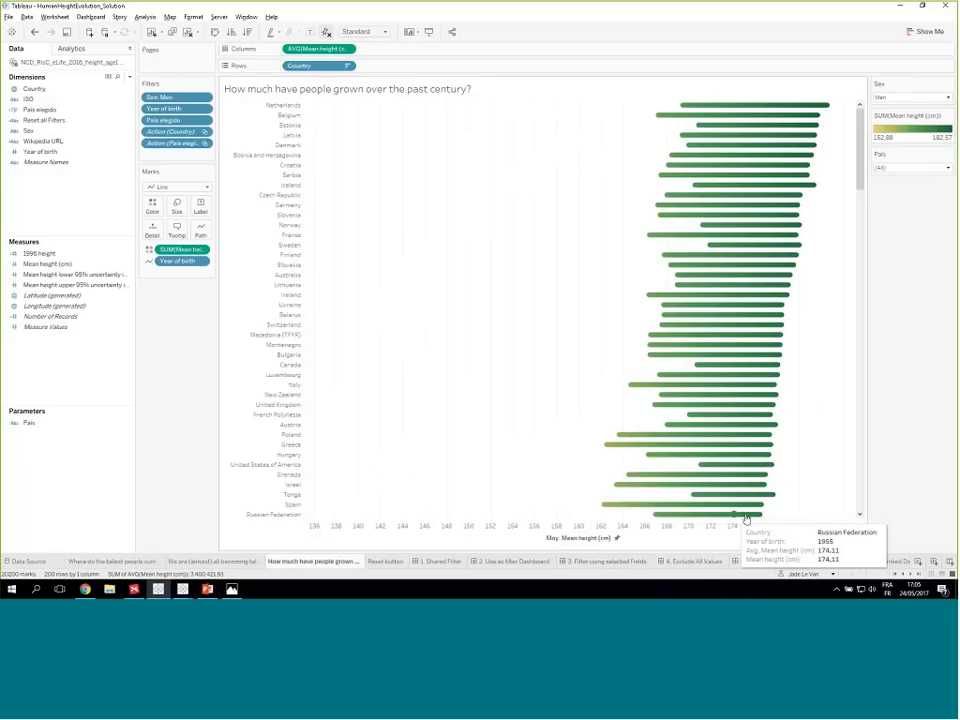
mouse_move(761, 518)
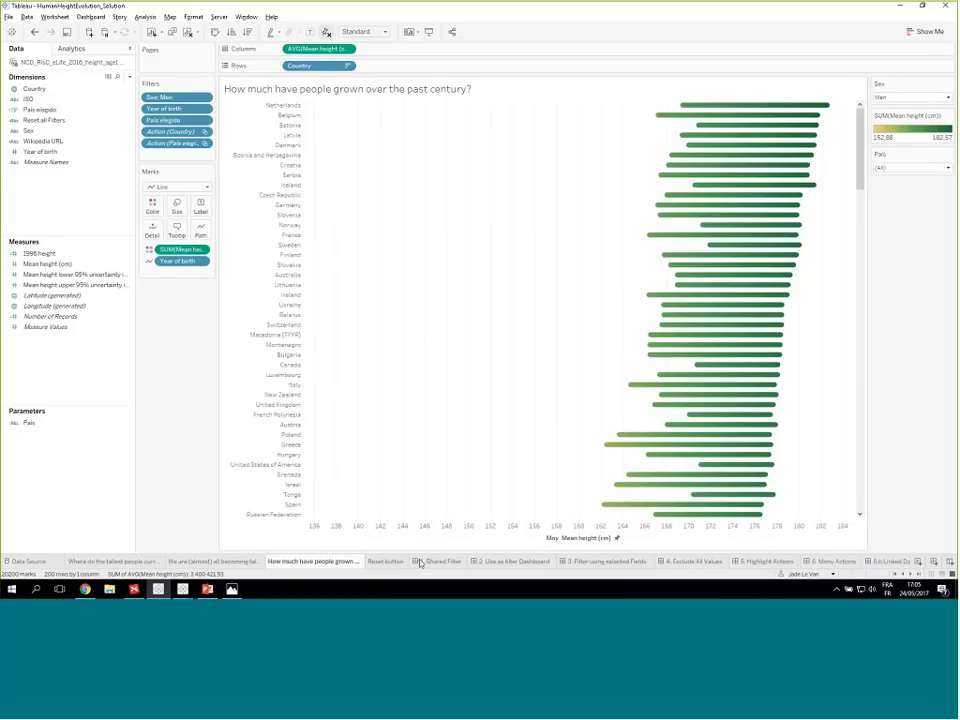
- Compare the Sex filters across the individual worksheets and the Reset button sheet, ending on the 1. Shared Filter dashboard
mouse_move(421, 564)
left_click(435, 564)
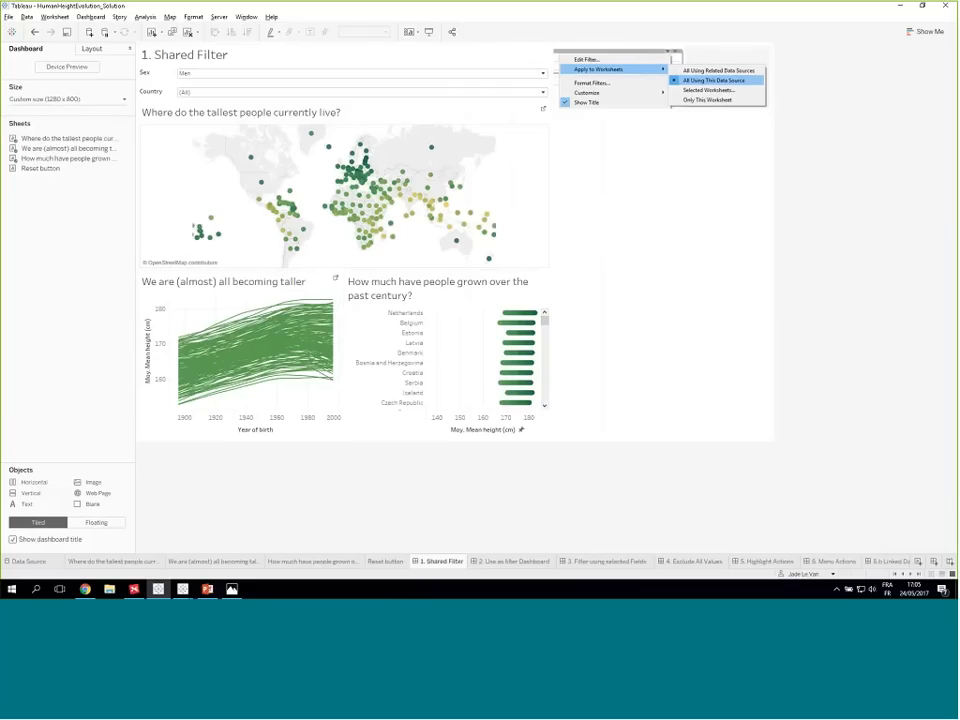
left_click(123, 565)
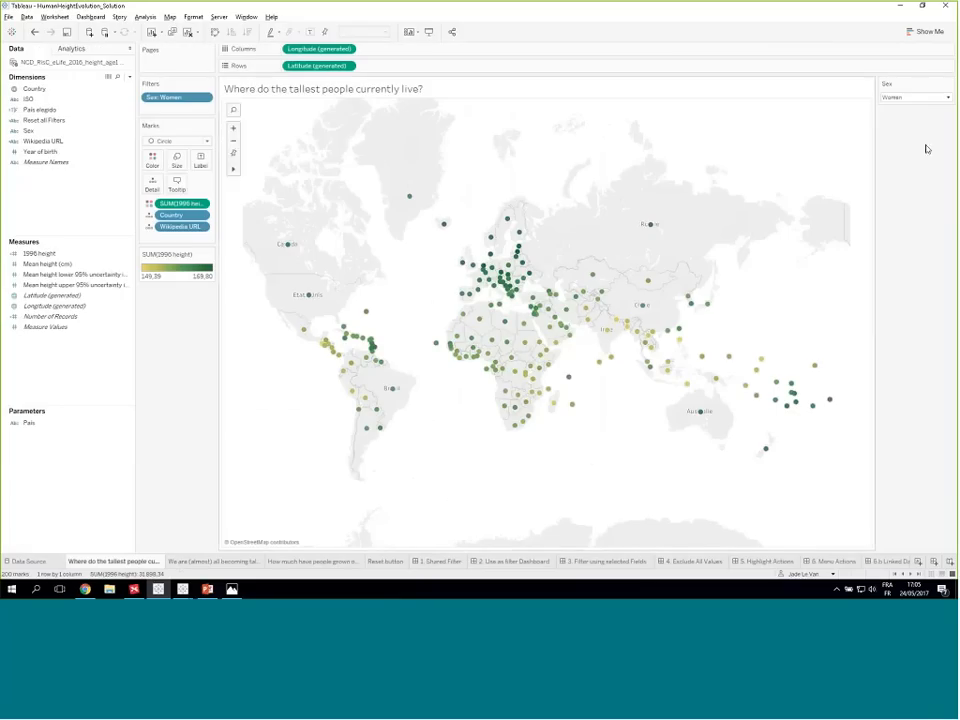
left_click(213, 562)
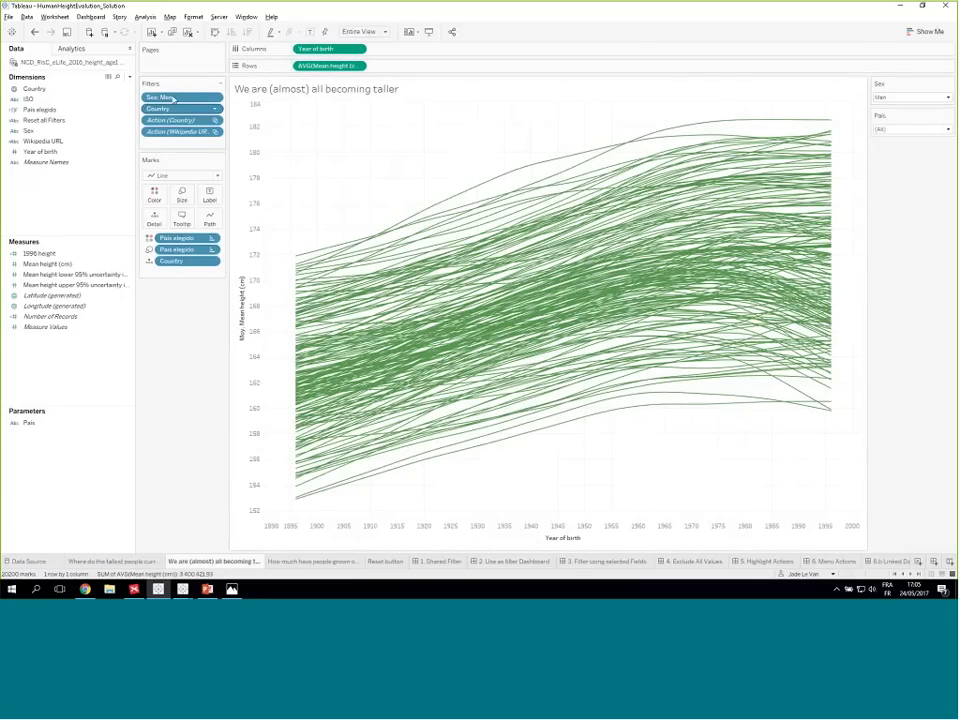
left_click(308, 563)
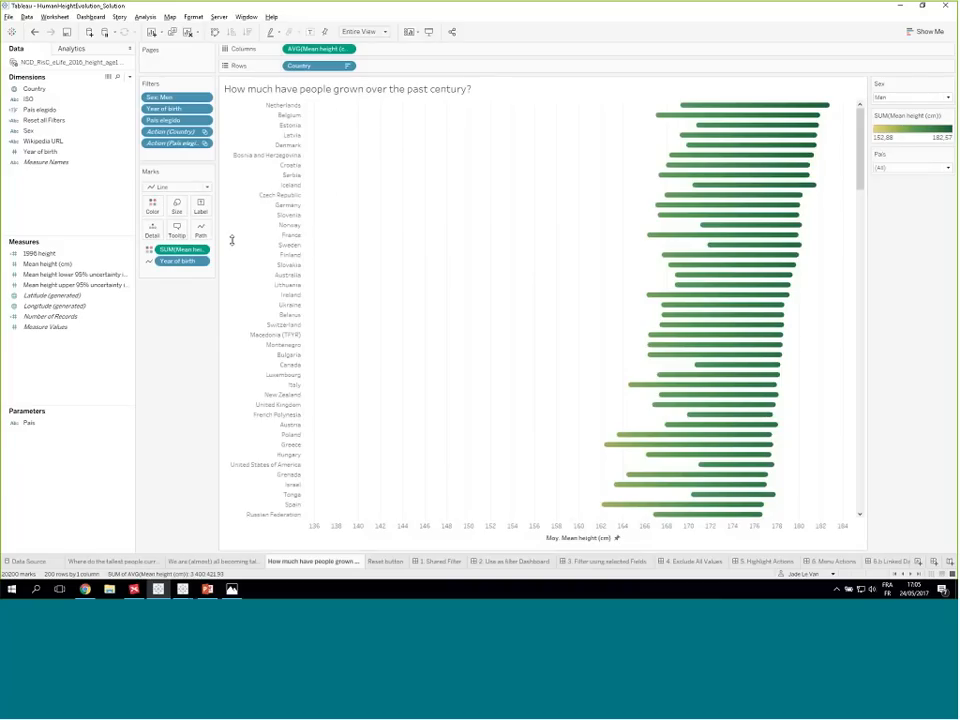
left_click(386, 566)
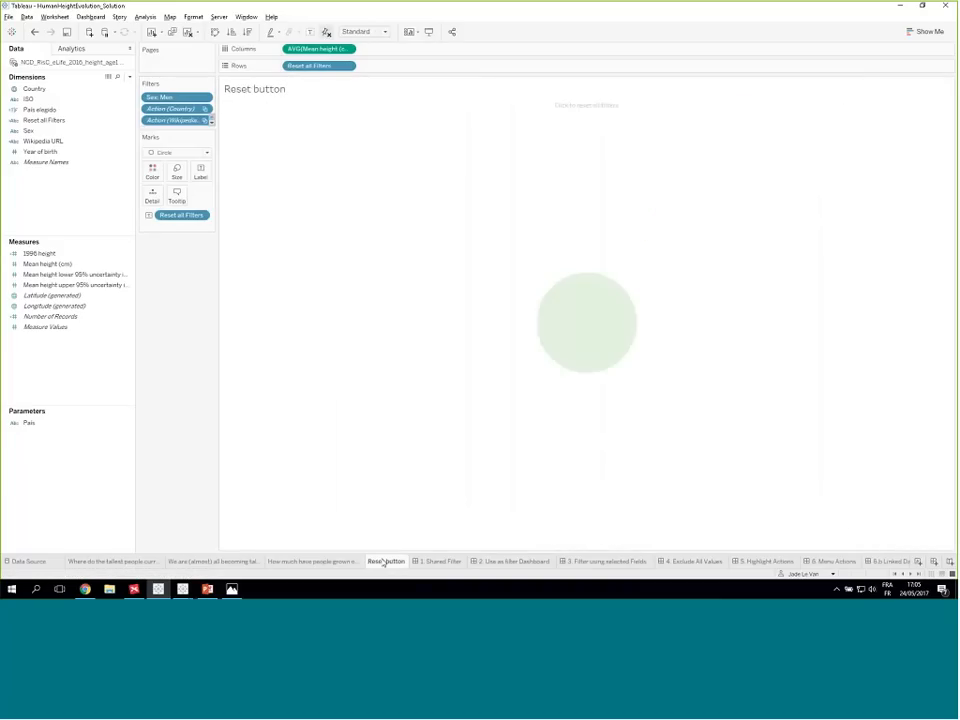
left_click(434, 563)
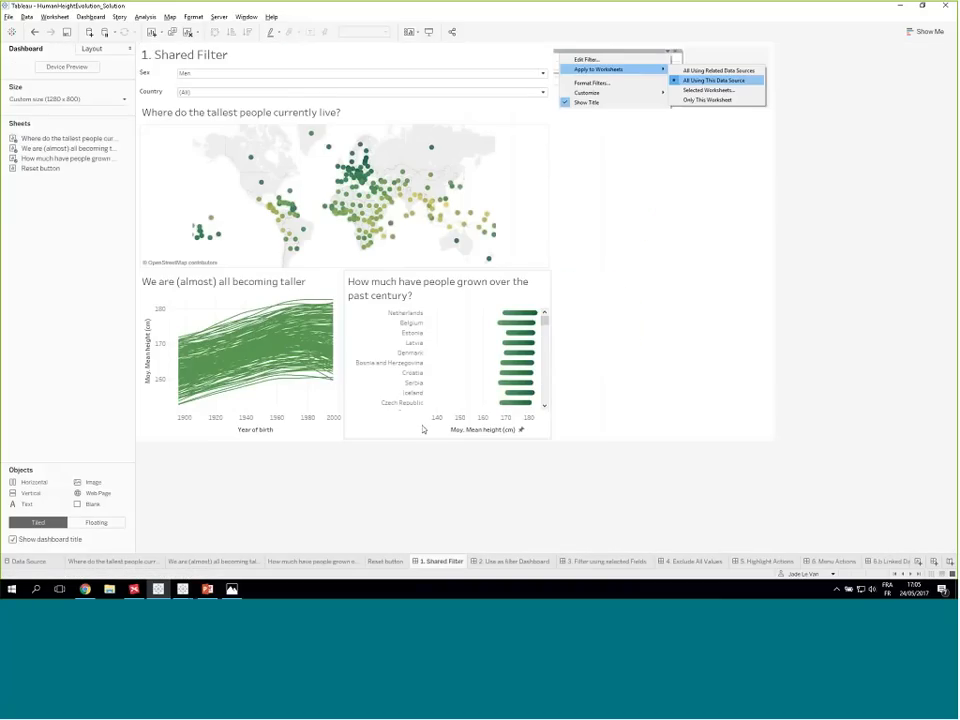
- Try the dashboard's Sex filter with Men and Women, leaving it set to Women
left_click(315, 74)
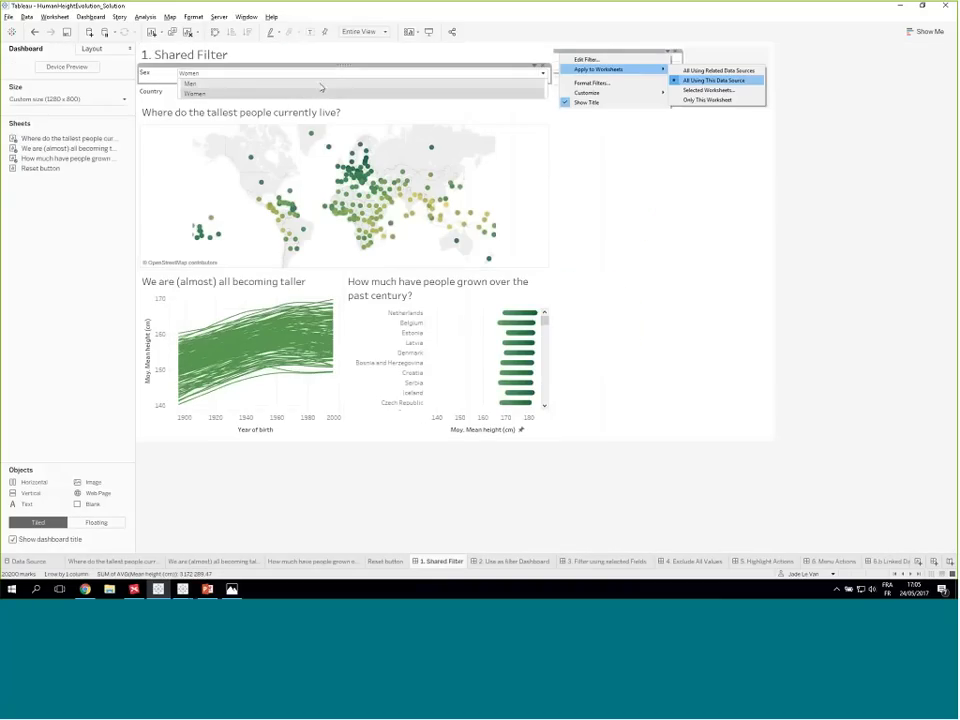
left_click(290, 83)
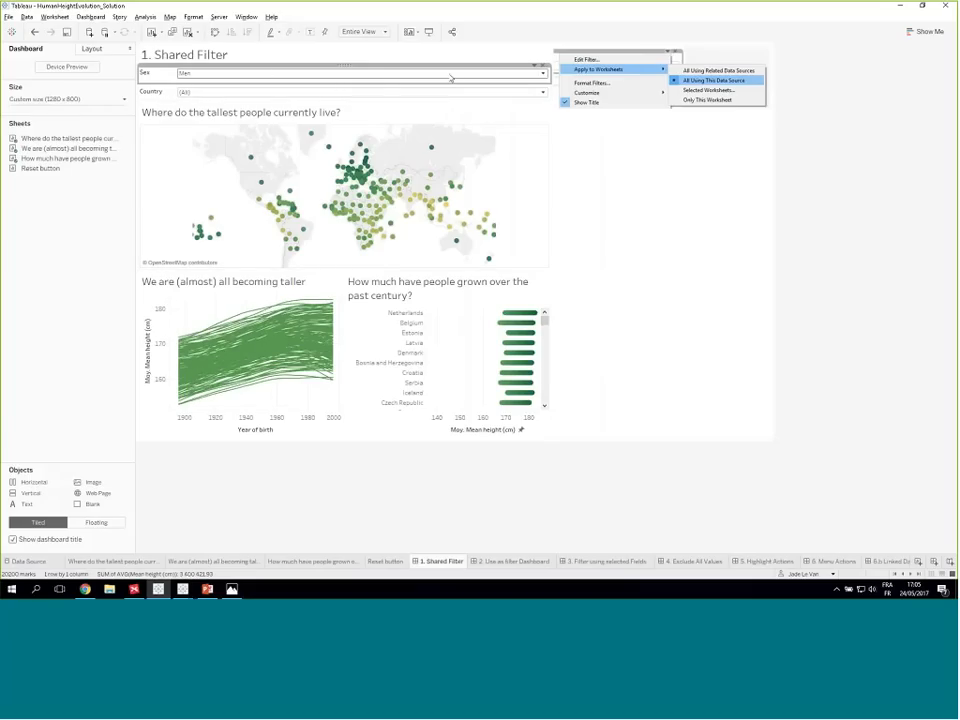
left_click(382, 78)
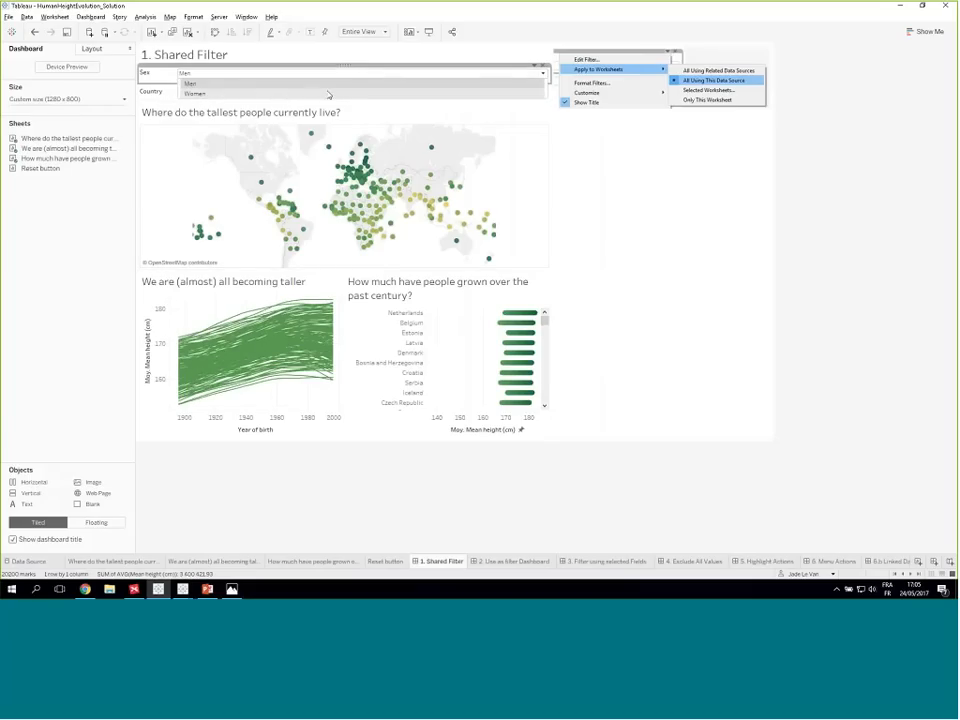
left_click(328, 94)
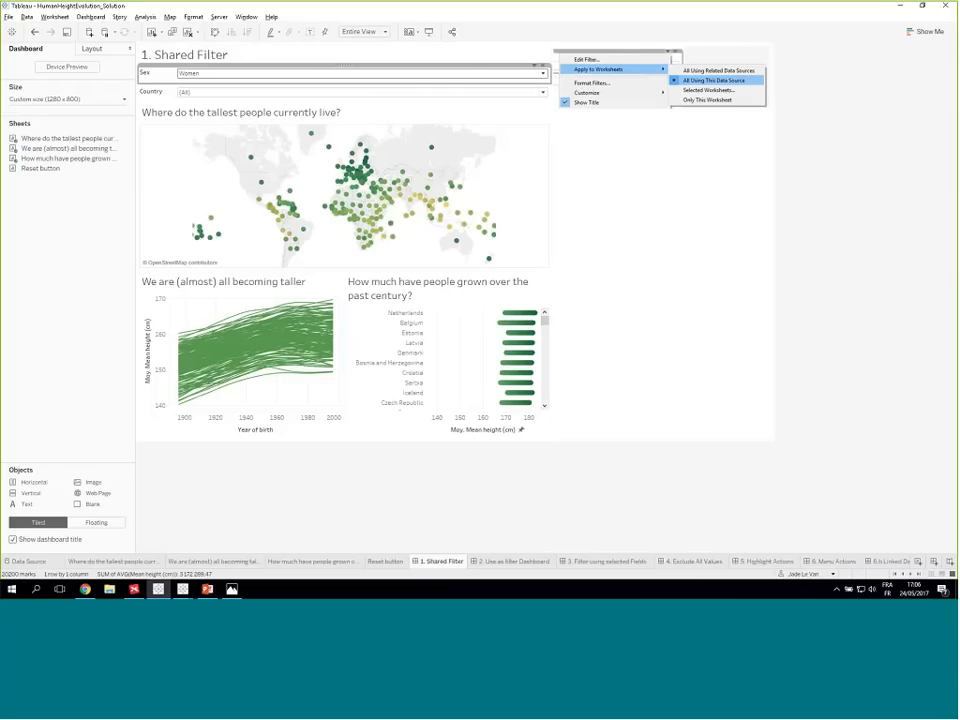
- Review the Selected Worksheets options for applying the Sex filter and close the dialog without changes
left_click(540, 72)
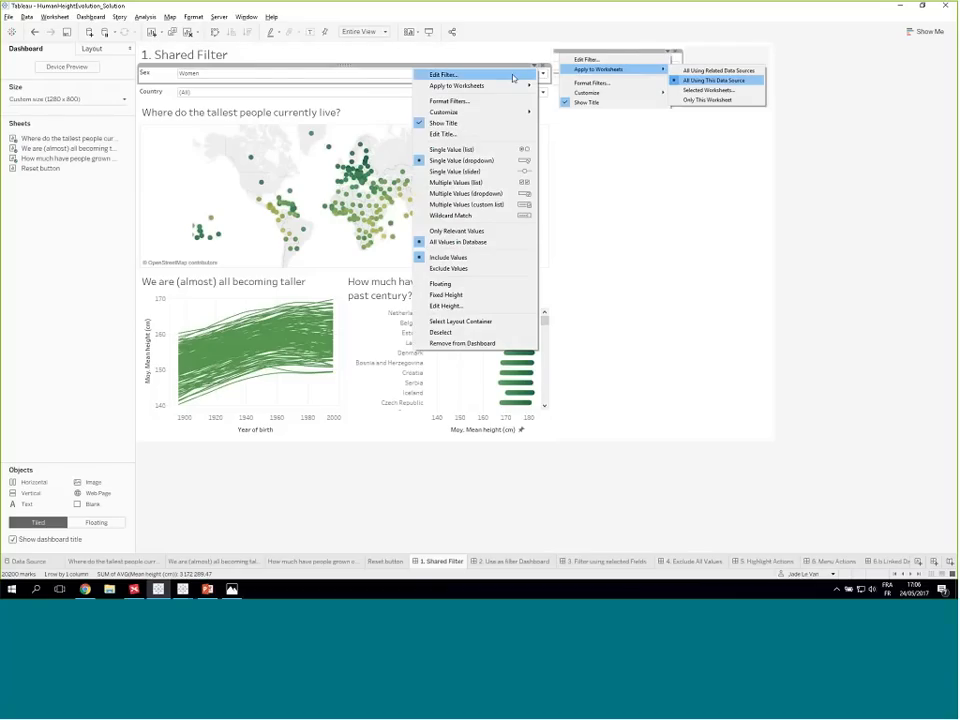
mouse_move(528, 86)
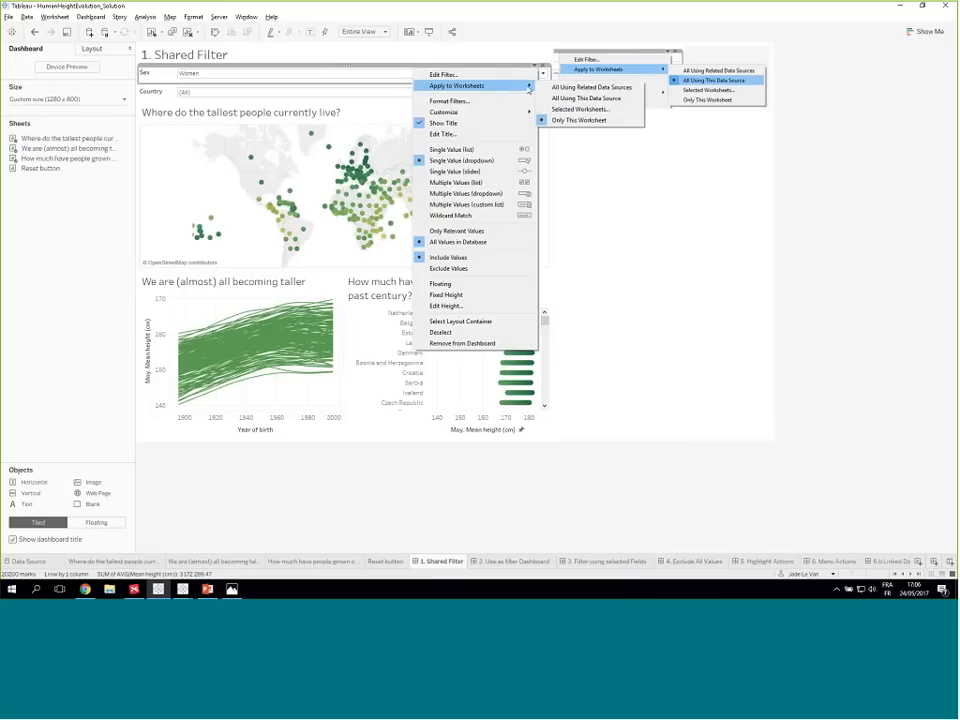
left_click(578, 109)
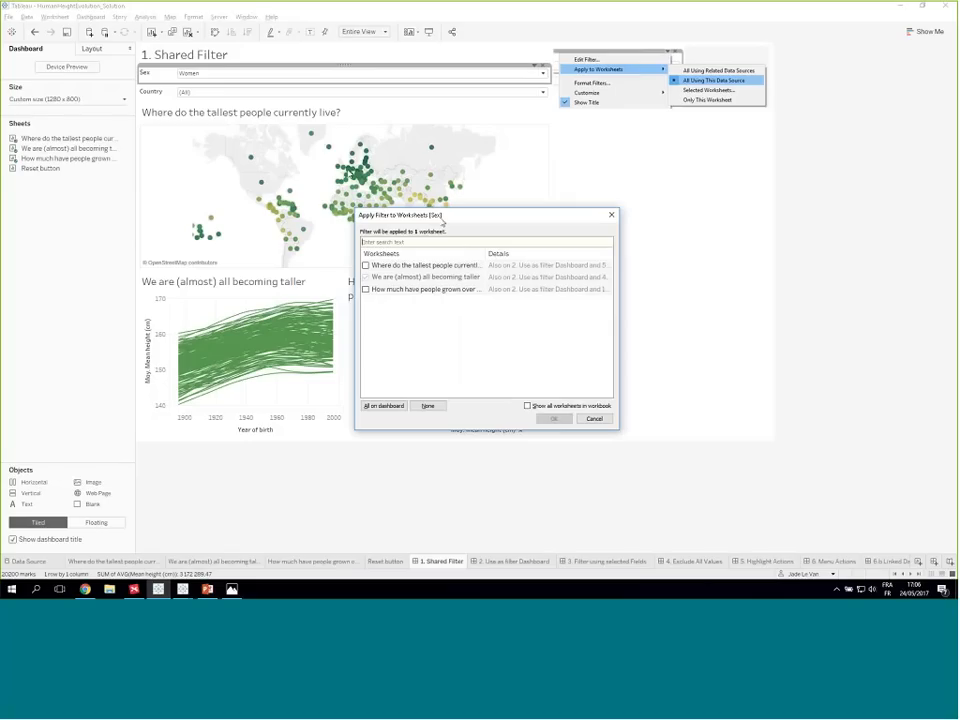
left_click_drag(441, 216, 628, 213)
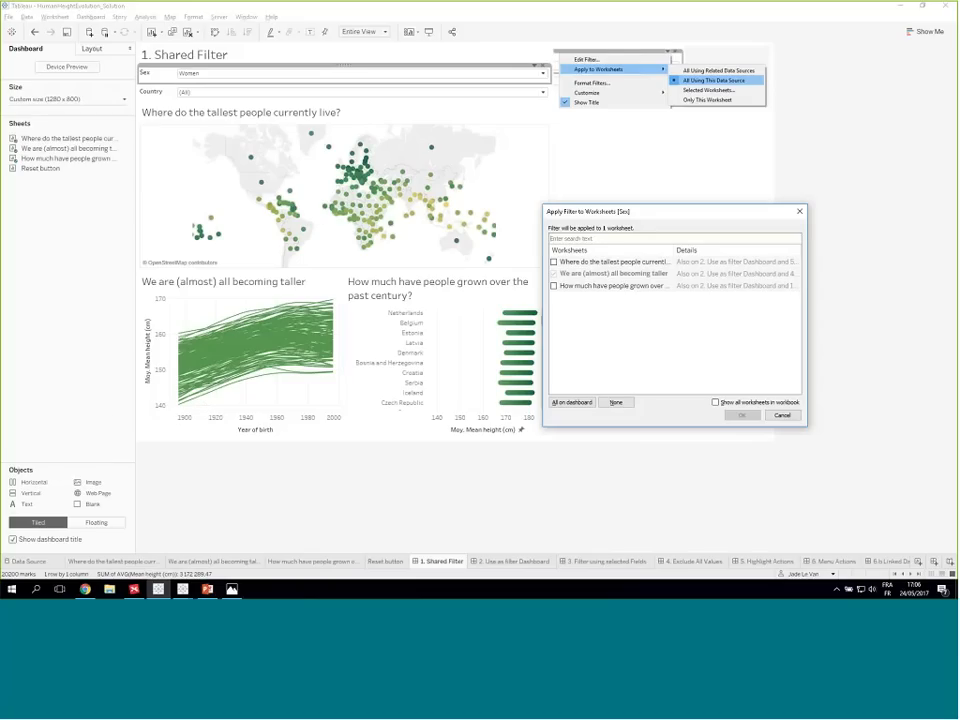
left_click_drag(707, 214, 507, 213)
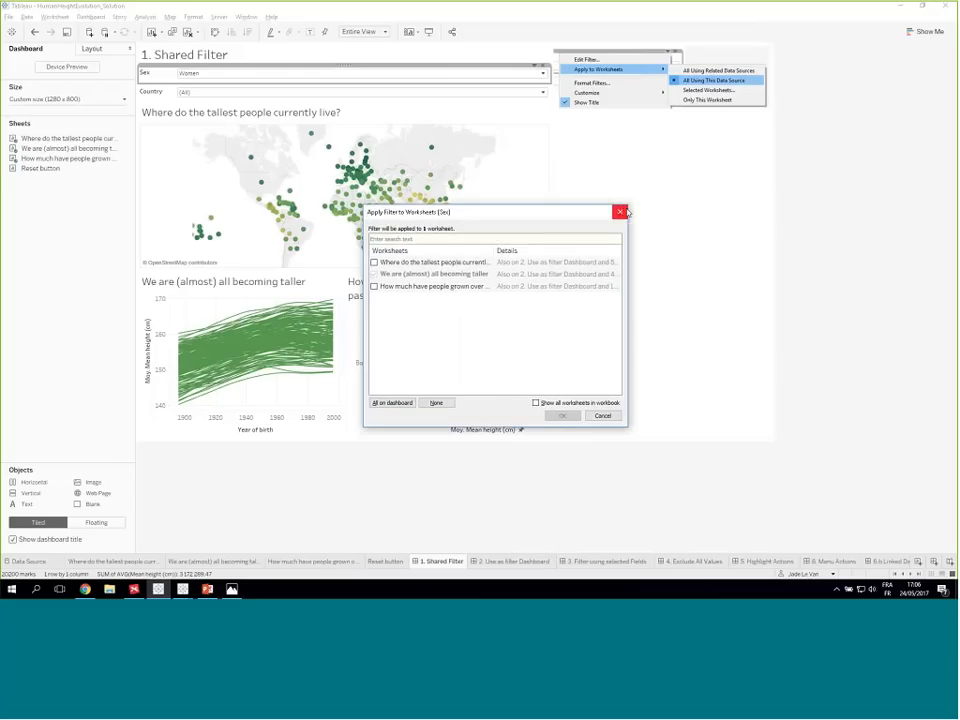
left_click(622, 212)
- Apply the dashboard's Sex filter to all worksheets using this data source
left_click(534, 72)
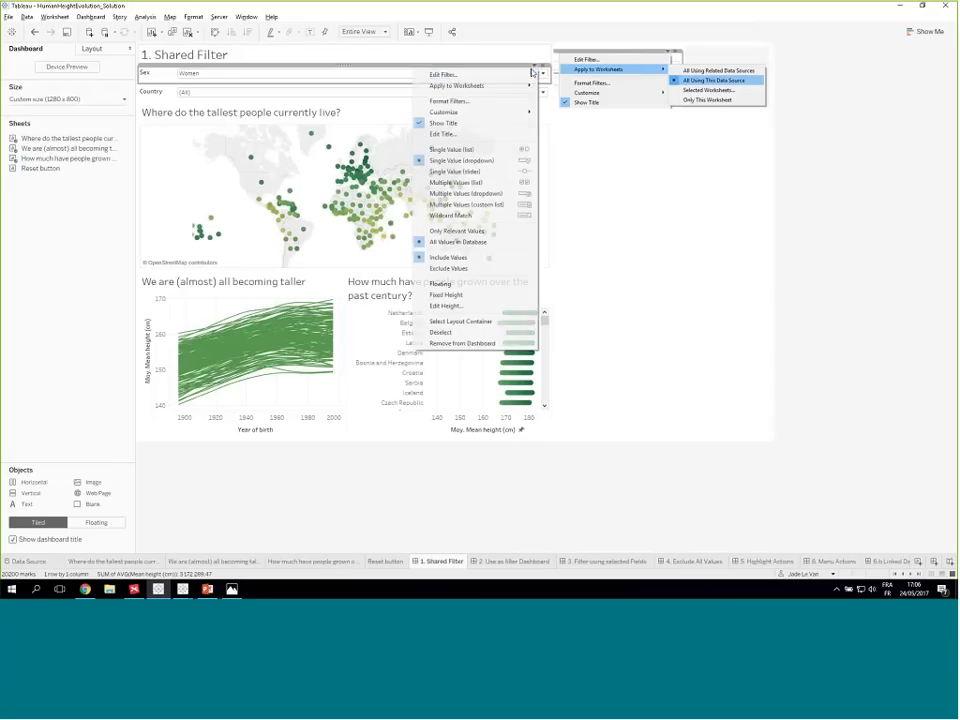
mouse_move(470, 85)
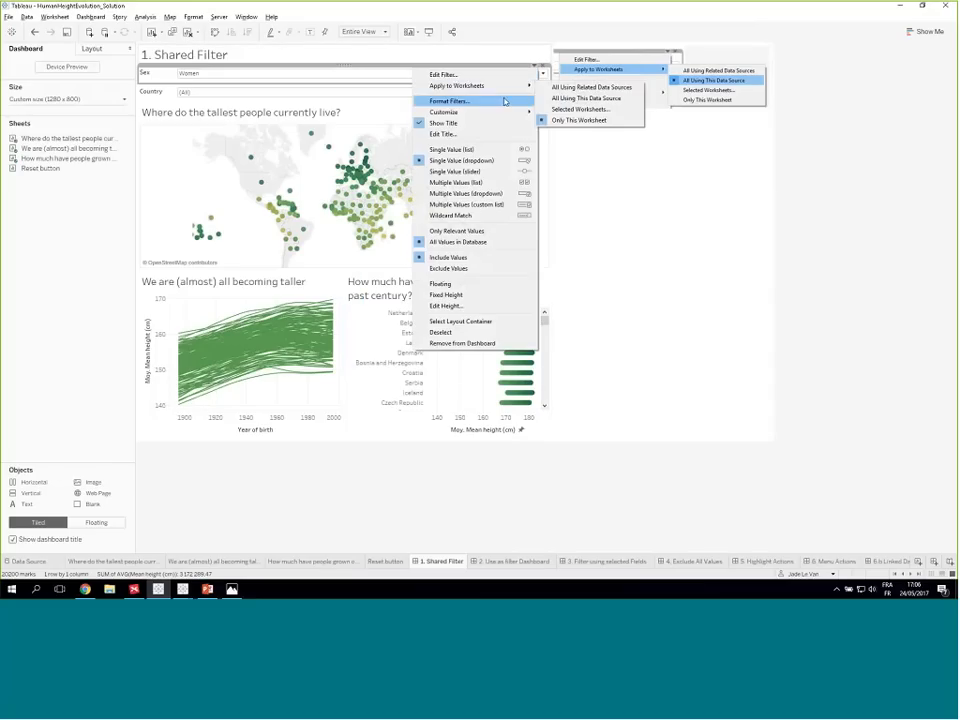
left_click(566, 99)
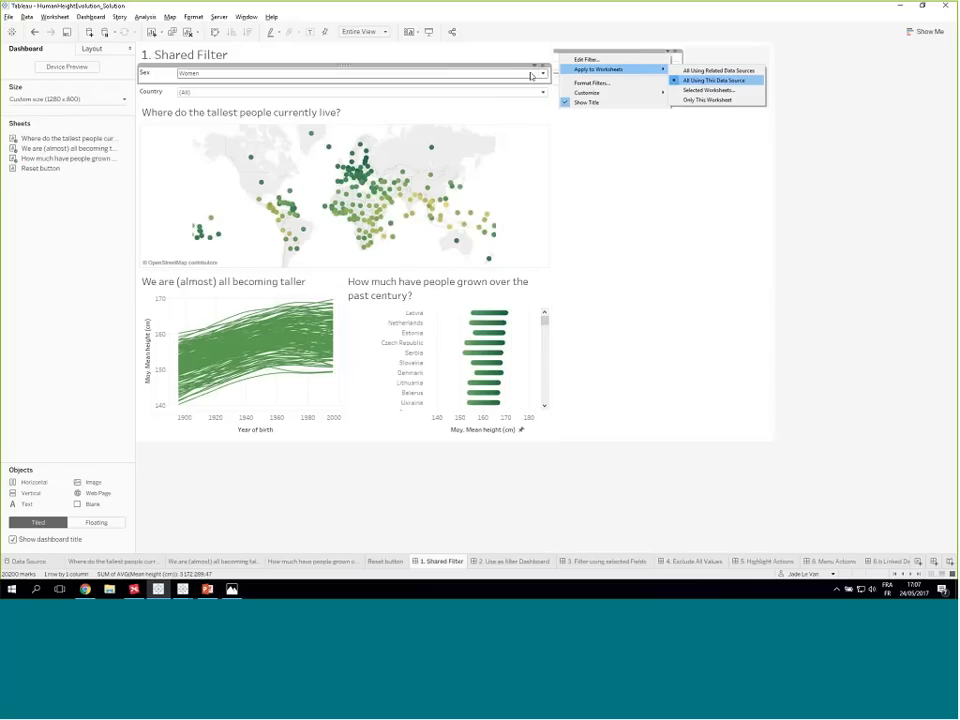
left_click(530, 73)
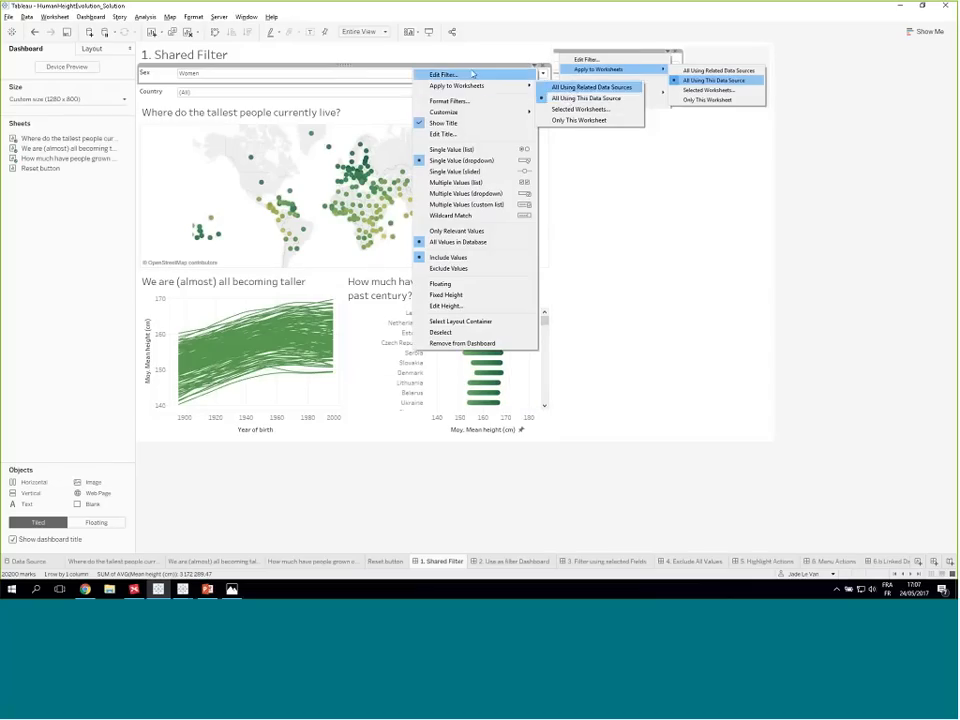
- Test the shared Sex filter on all three charts by switching it to Men and back to Women
left_click(345, 74)
left_click(265, 84)
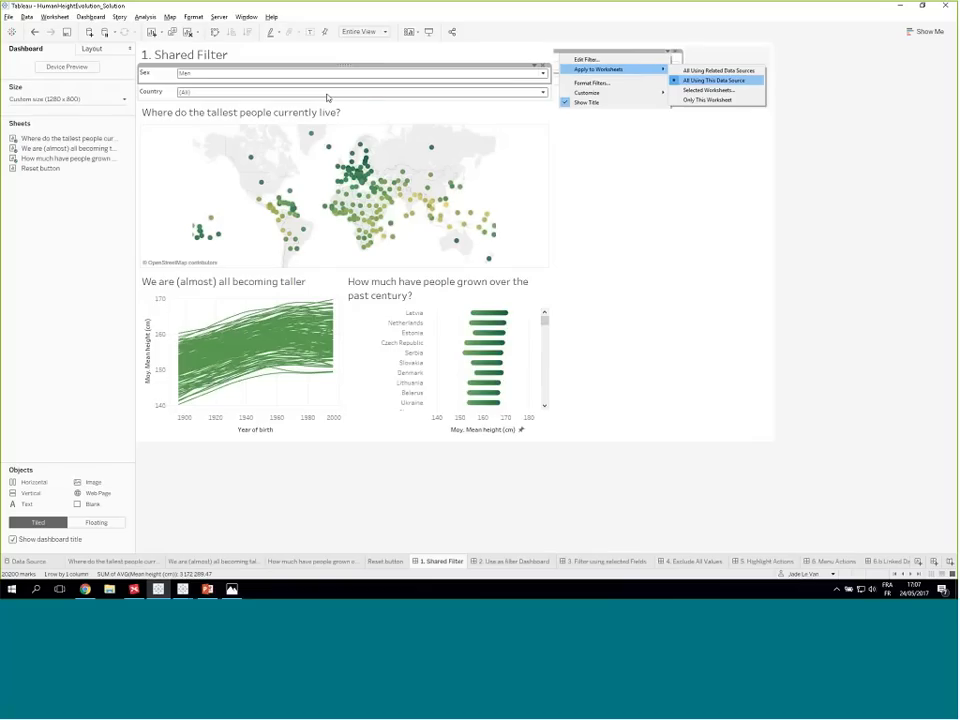
left_click(431, 74)
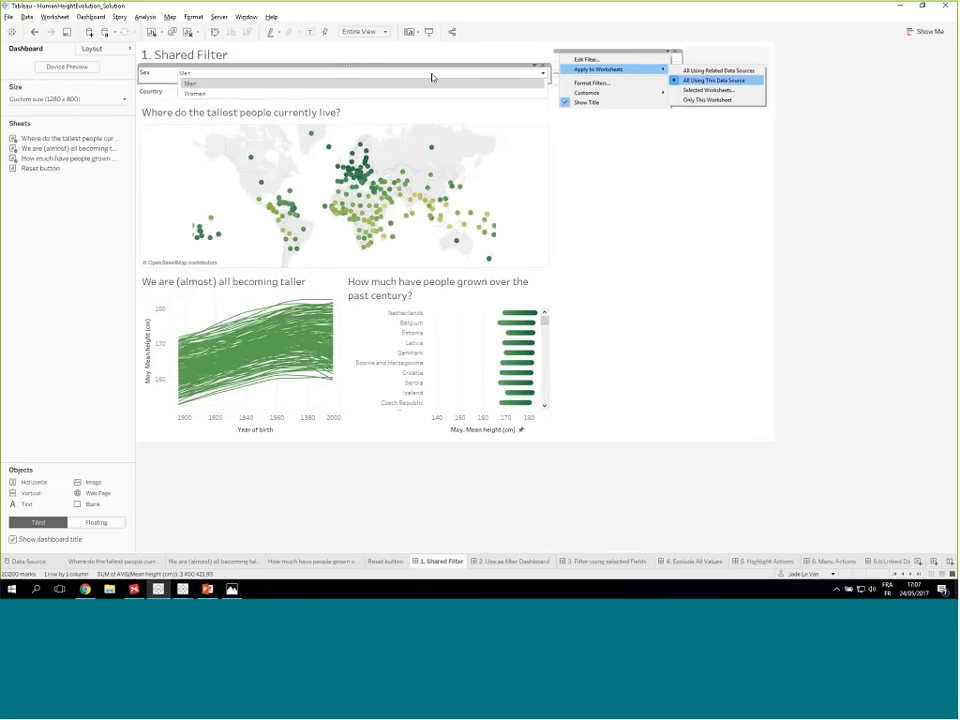
left_click(368, 94)
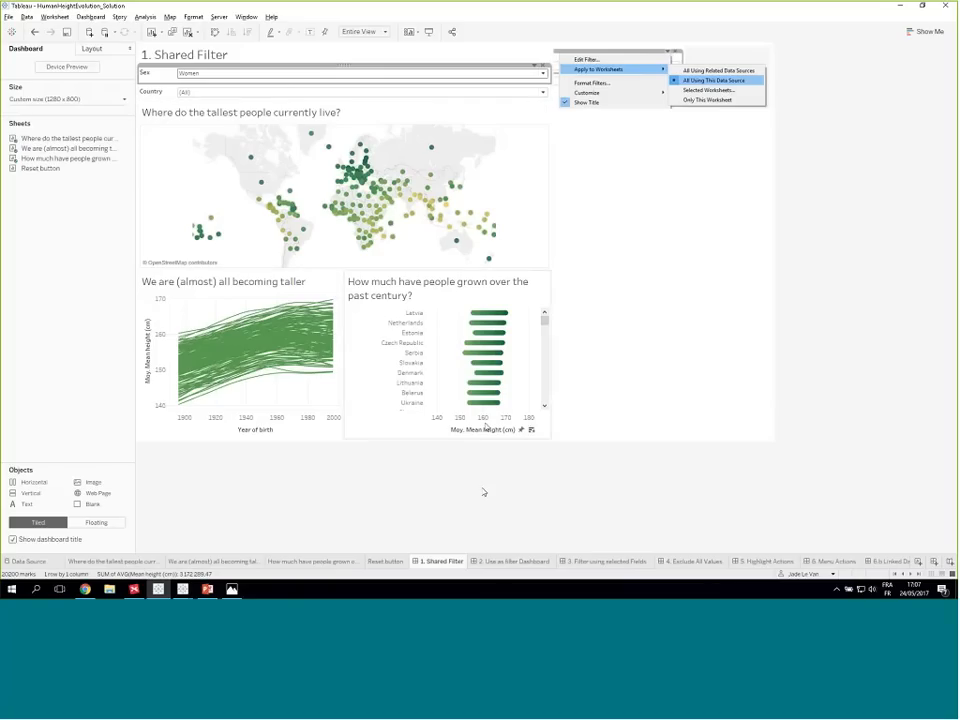
- On the 2. Use as filter Dashboard, select marks in the map, line chart and Latvia bar to check how the charts interact
left_click(507, 562)
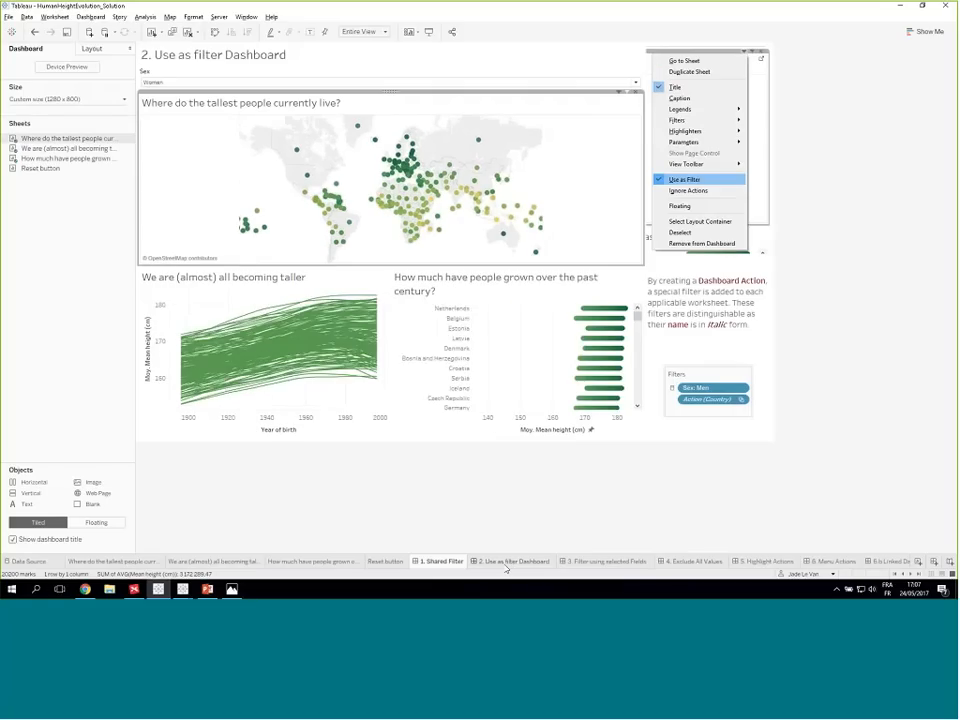
left_click(469, 114)
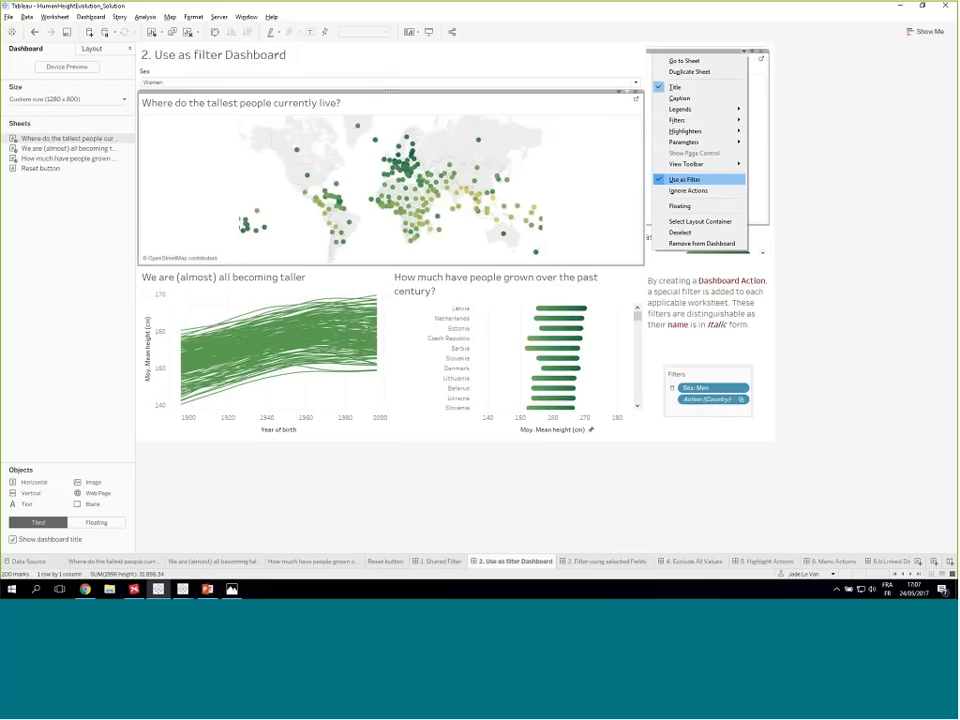
left_click(407, 159)
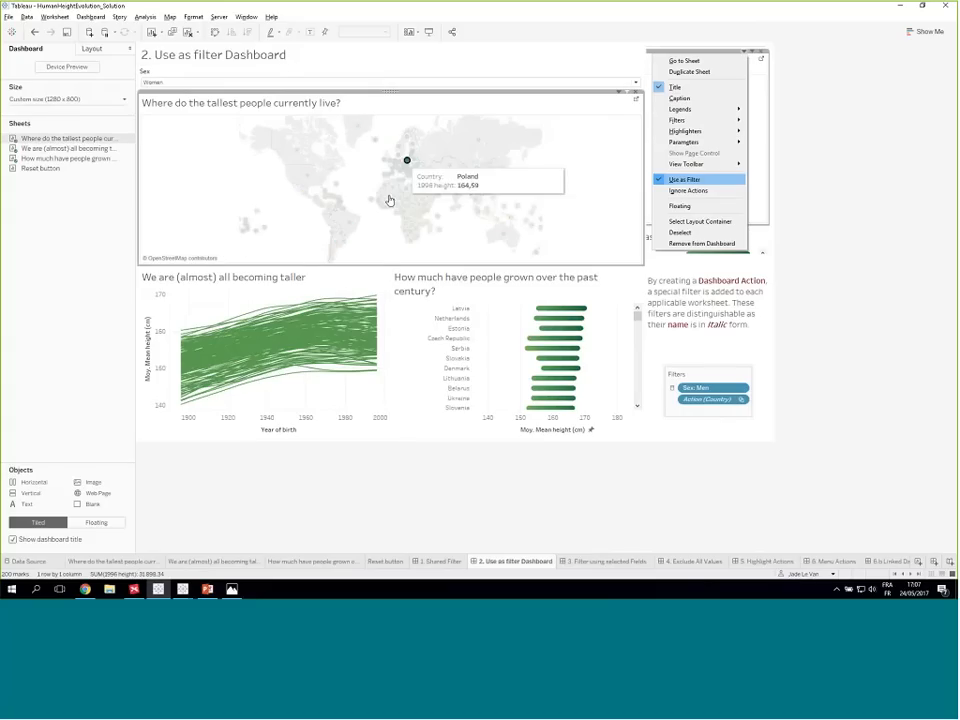
left_click(322, 303)
left_click(565, 309)
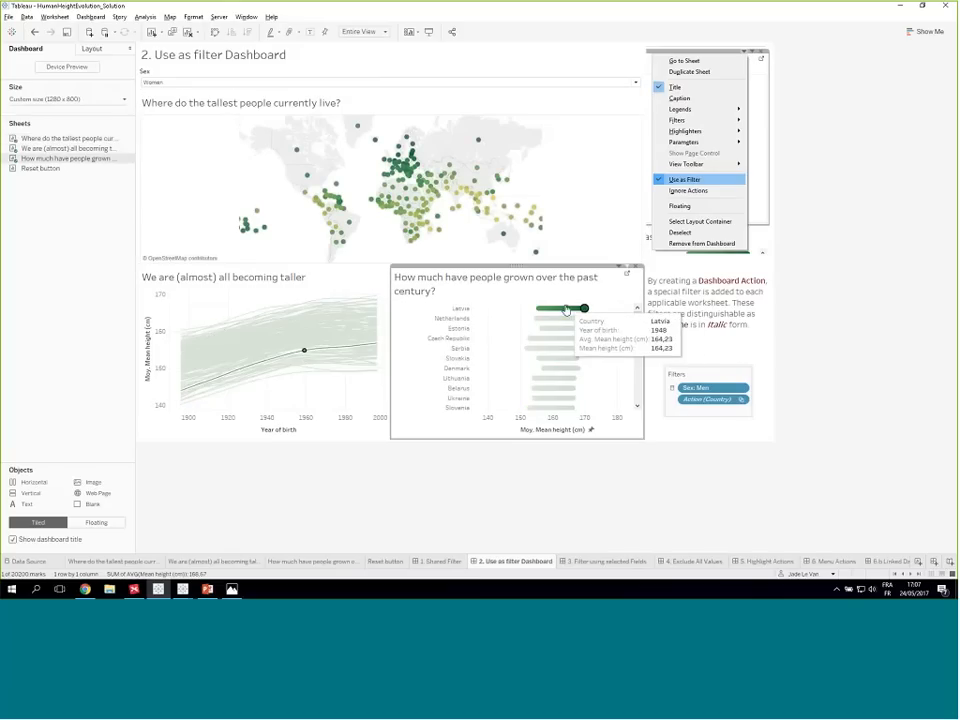
left_click(571, 214)
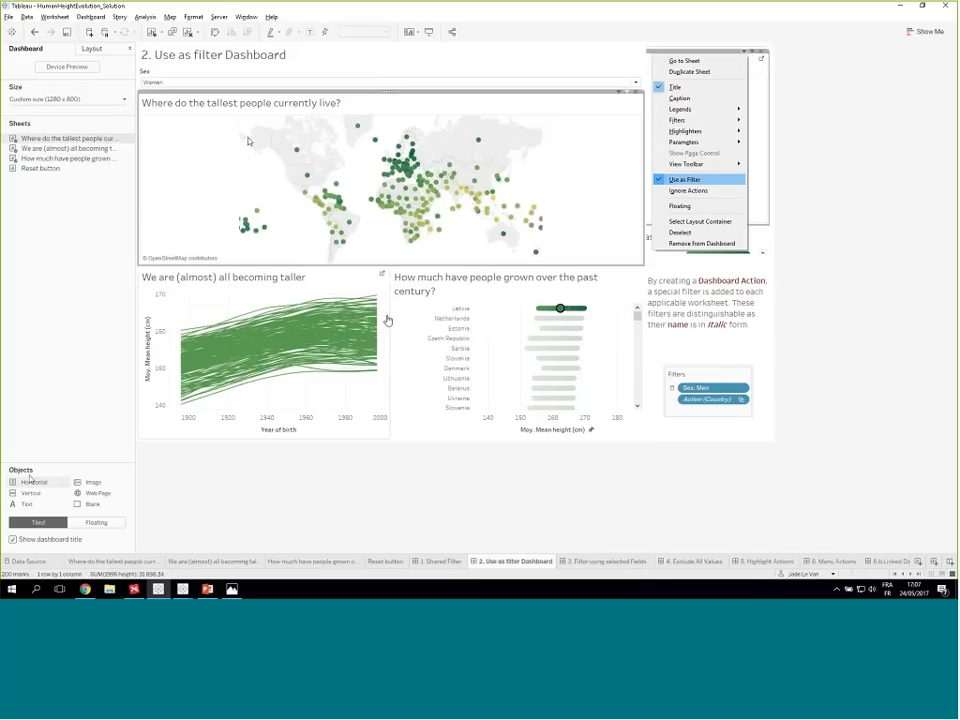
- Clear the Latvia bar selection and select the line chart sheet to check its Use as Filter option
left_click(550, 127)
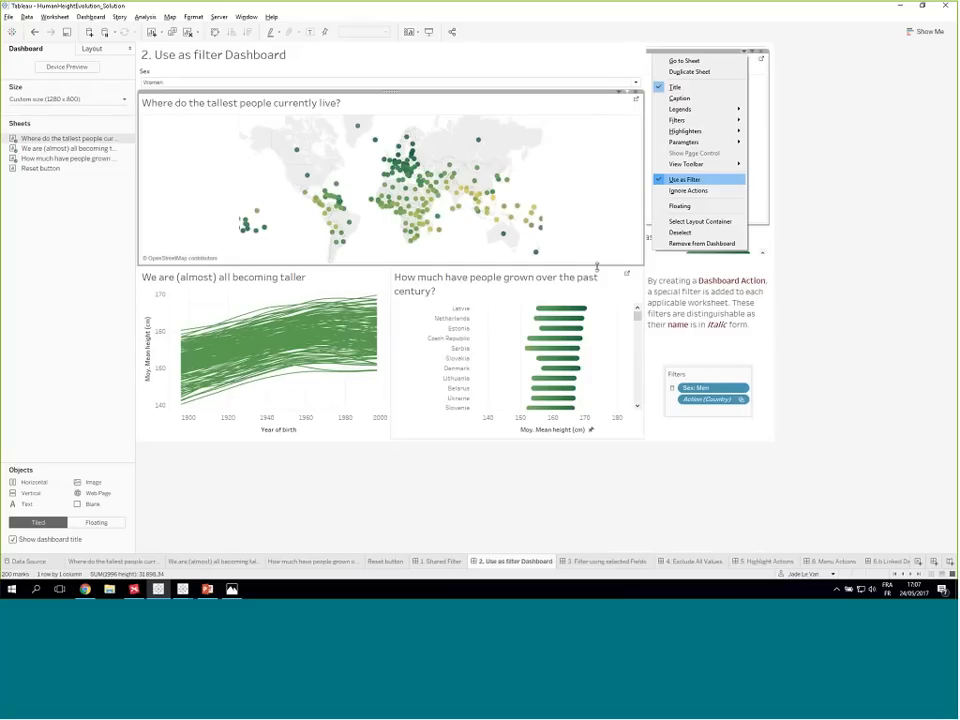
left_click(392, 270)
left_click(356, 276)
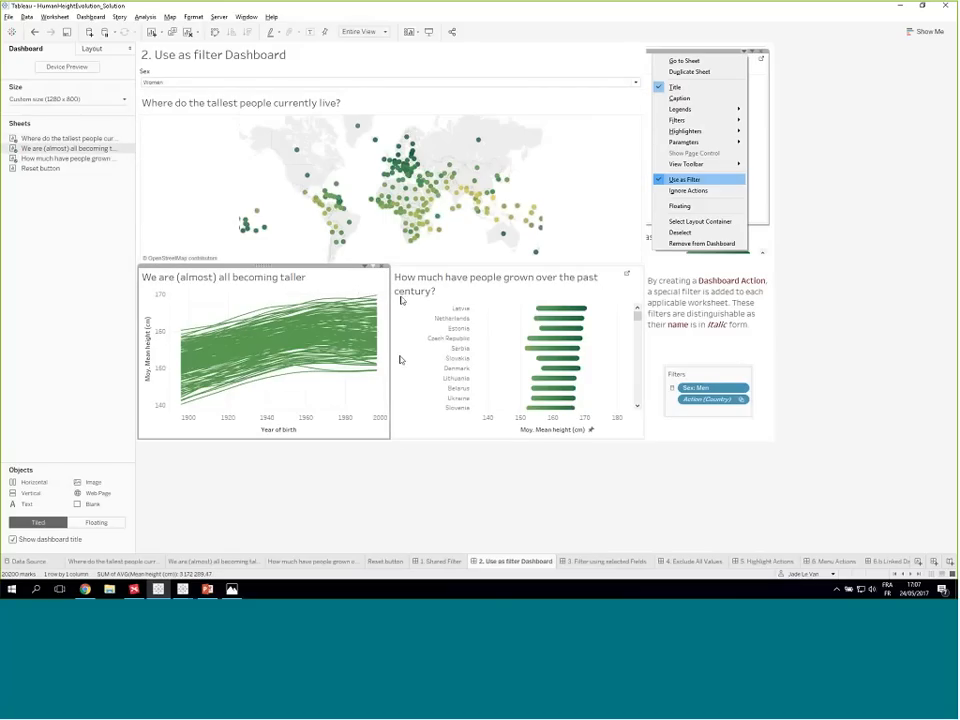
- Test the map sheet as a filter by selecting Finland, checking the other charts, and clearing the selection
left_click(605, 190)
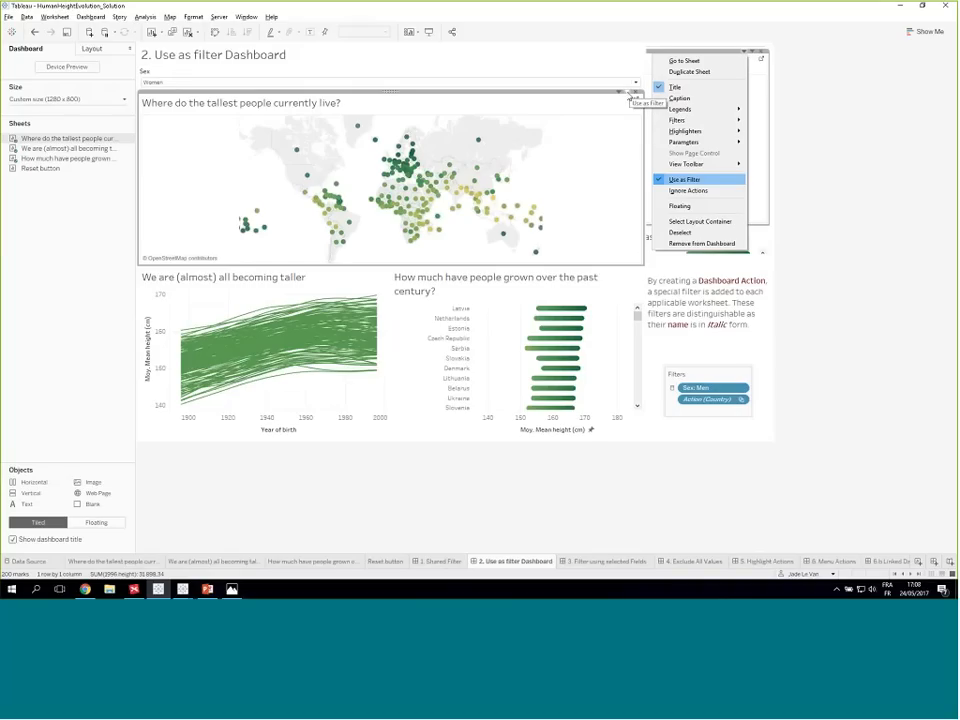
mouse_move(413, 148)
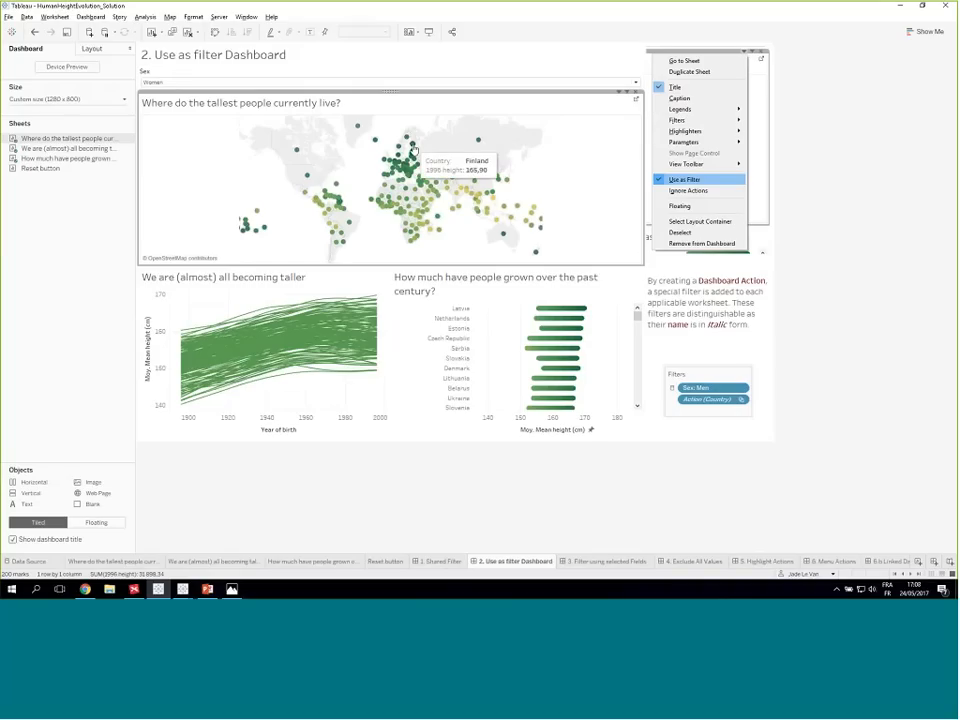
left_click(413, 148)
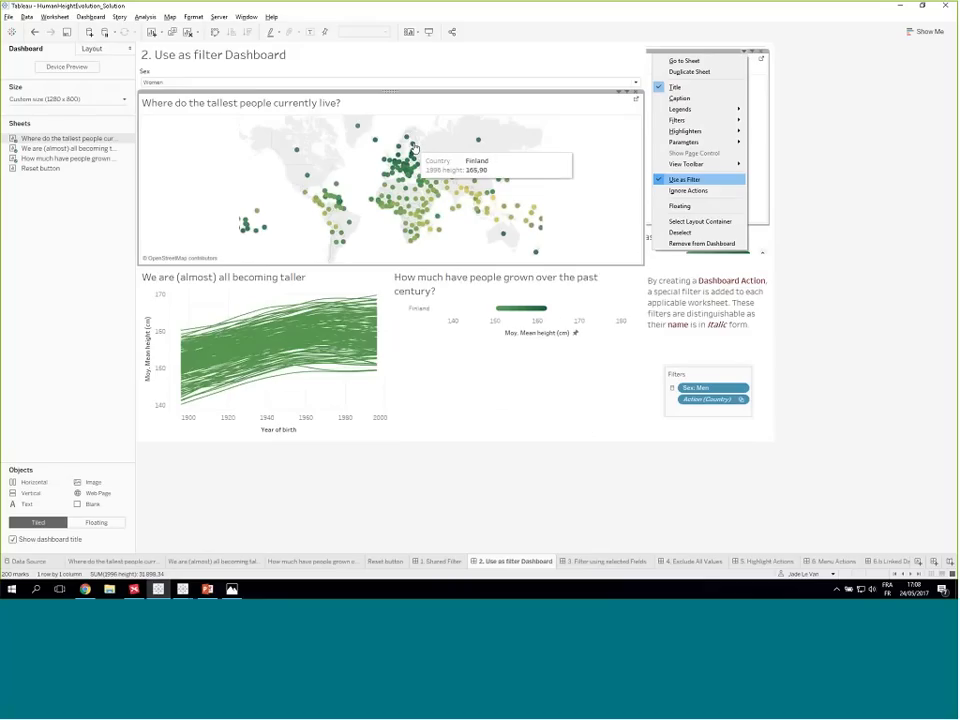
left_click(413, 148)
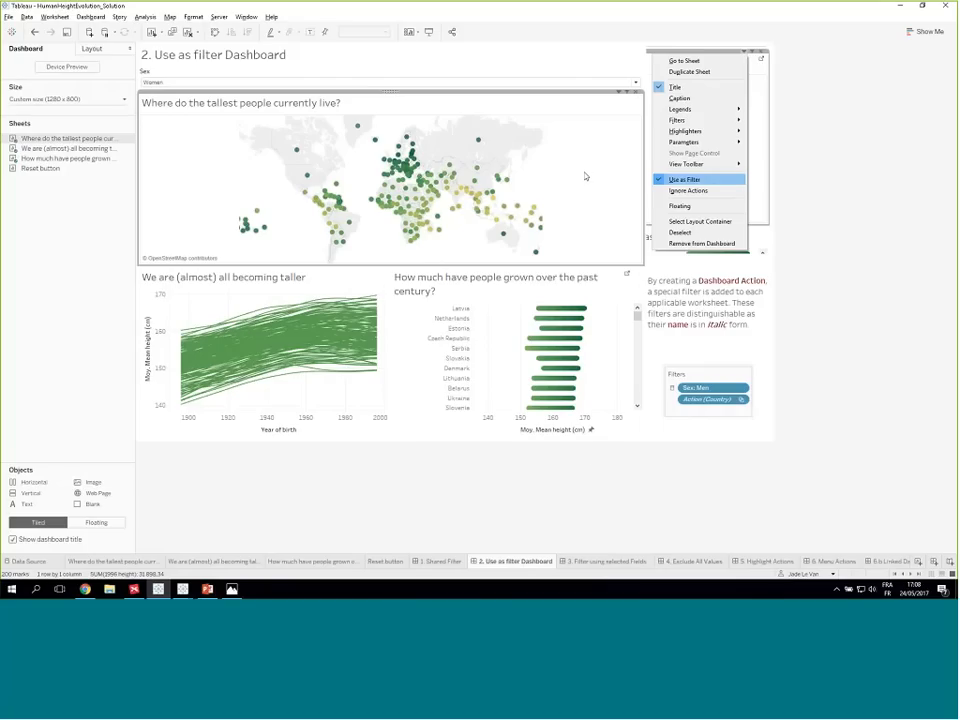
- Open the 3. Filter using selected Fields dashboard
left_click(602, 562)
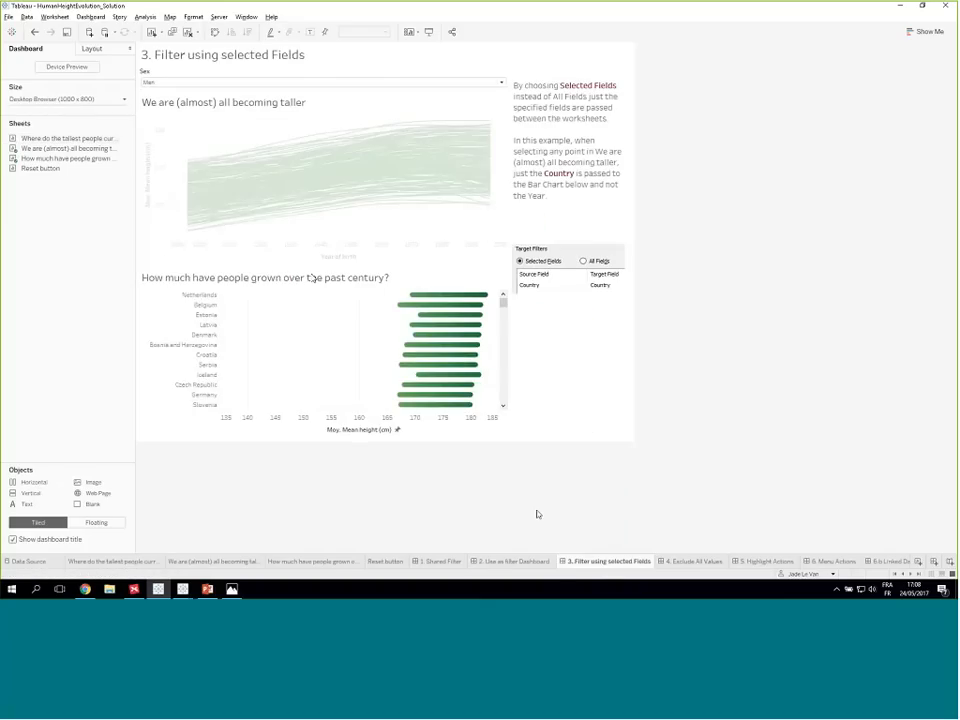
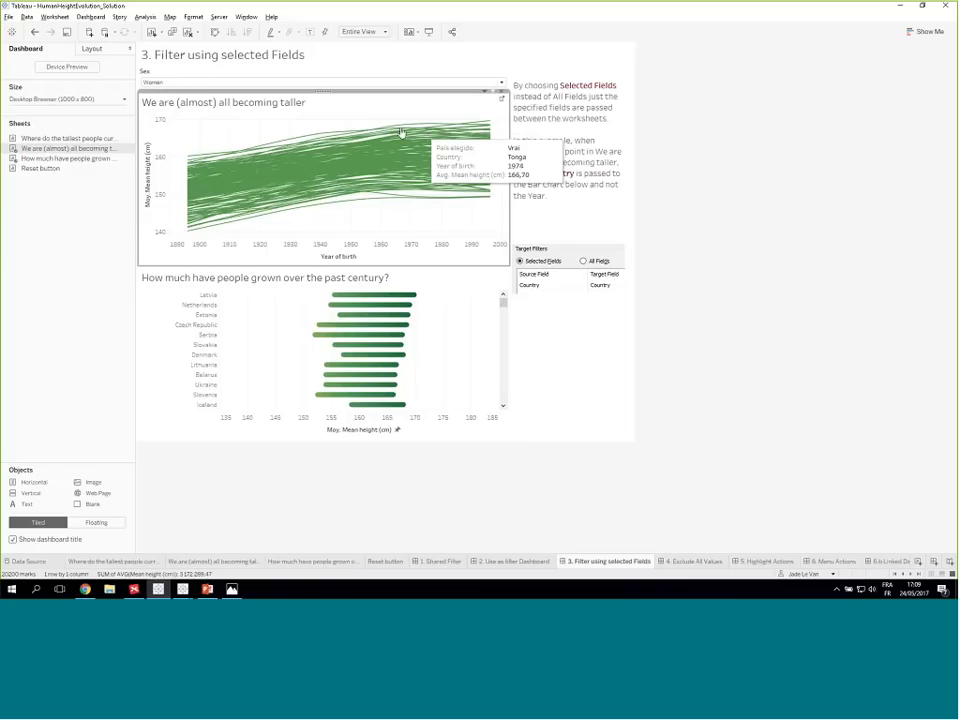
- Start a dashboard filter action with only the We are (almost) all becoming taller sheet as source and the century growth bar chart as target
left_click(90, 17)
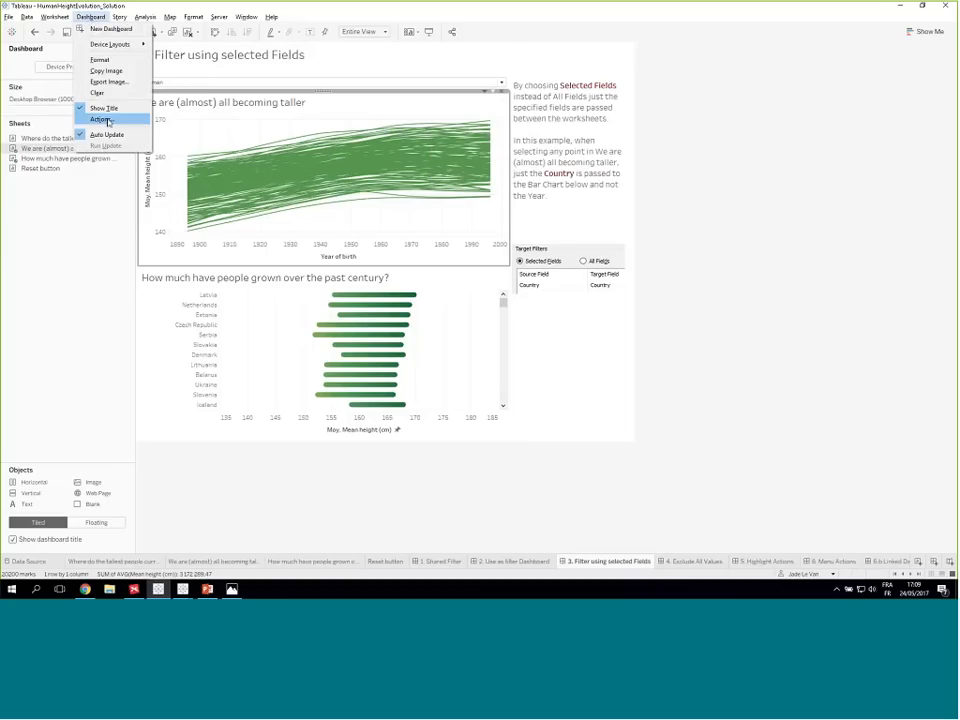
left_click(101, 119)
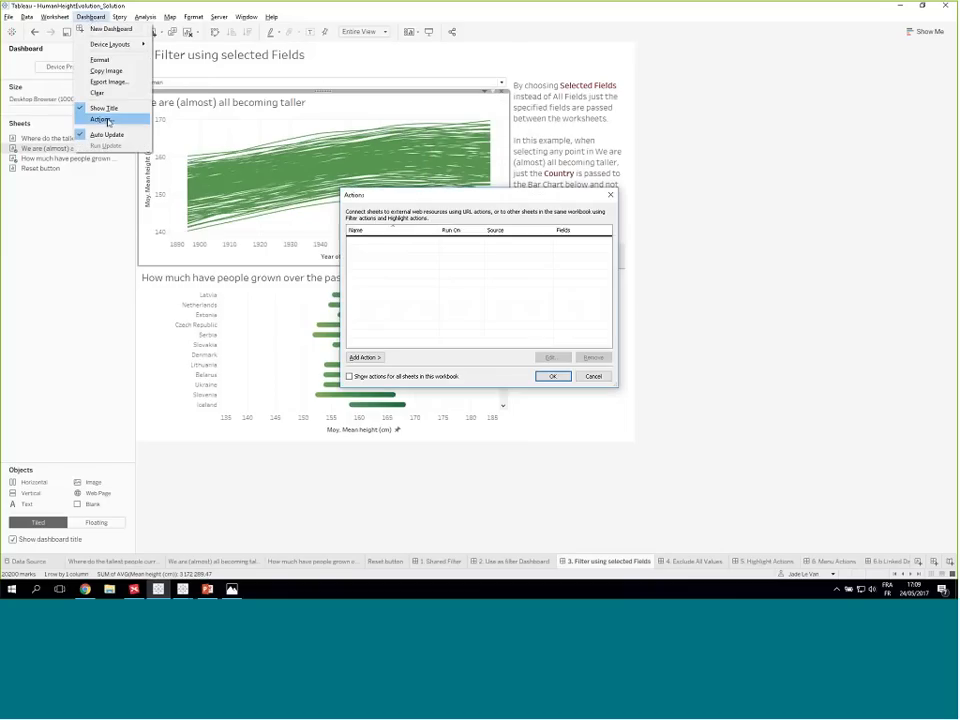
left_click(379, 358)
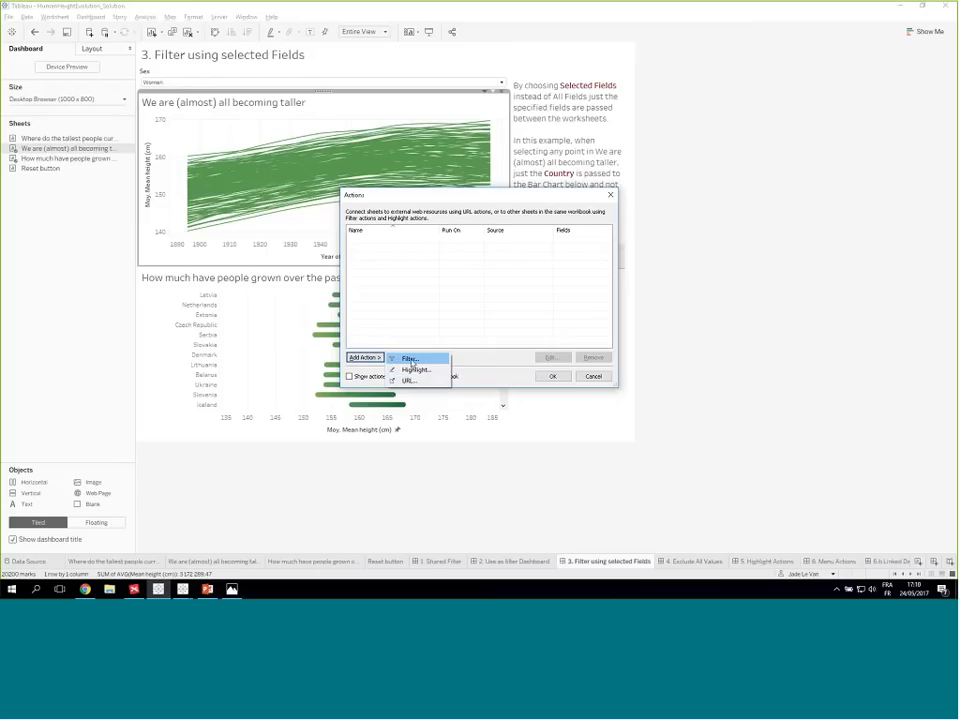
left_click(411, 359)
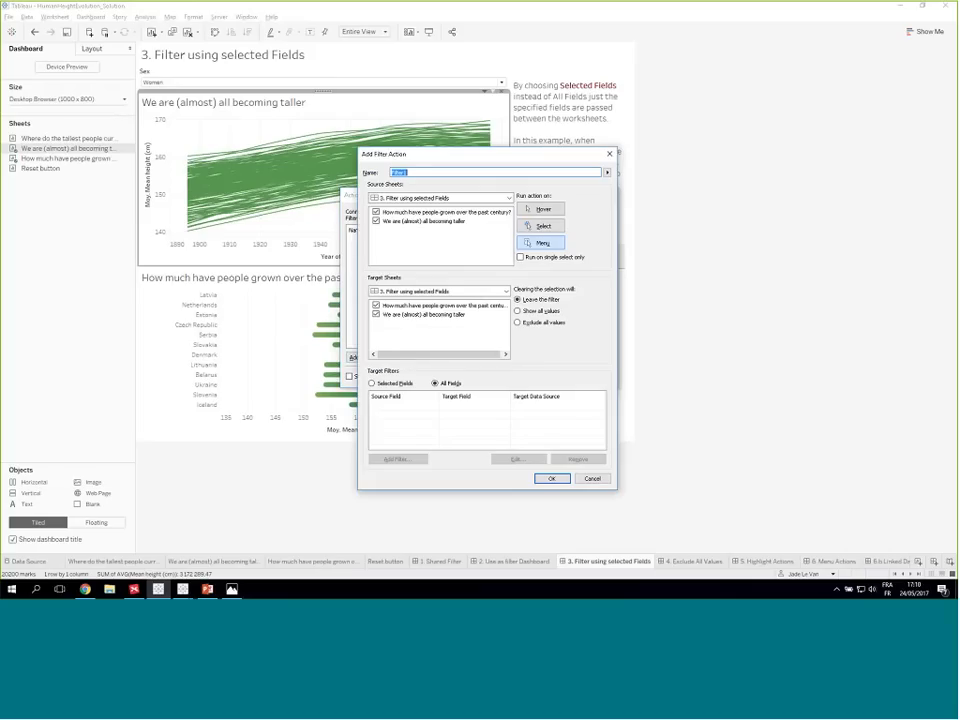
left_click(443, 172)
left_click(377, 213)
left_click(377, 213)
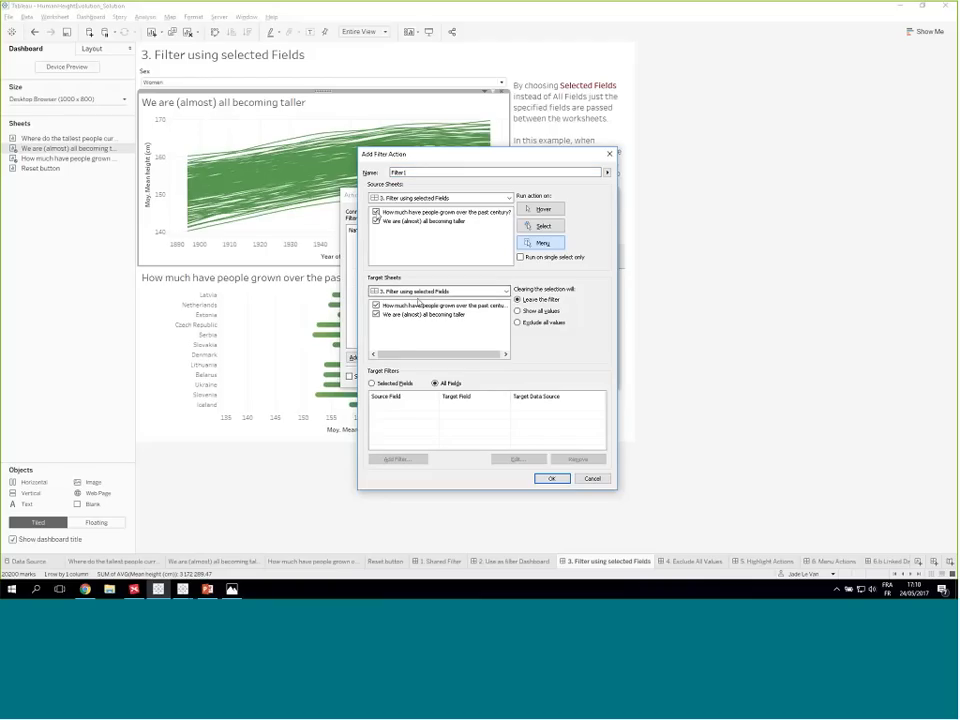
left_click(377, 213)
left_click(376, 315)
- Set the new filter action to run on Select and show all values when the selection is cleared, and confirm it
left_click(543, 228)
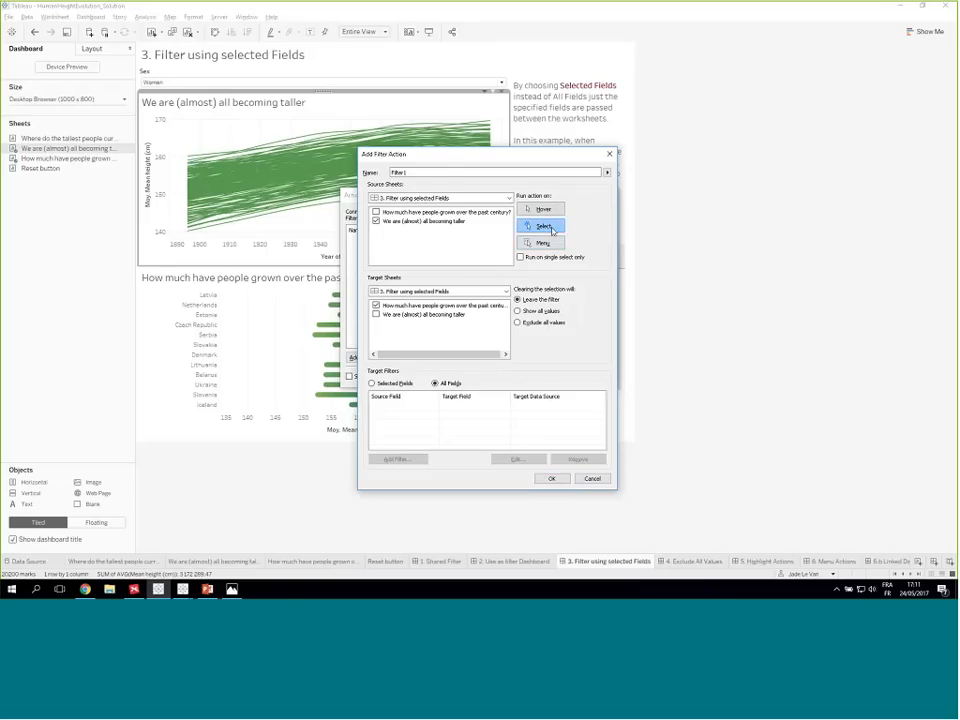
left_click(519, 311)
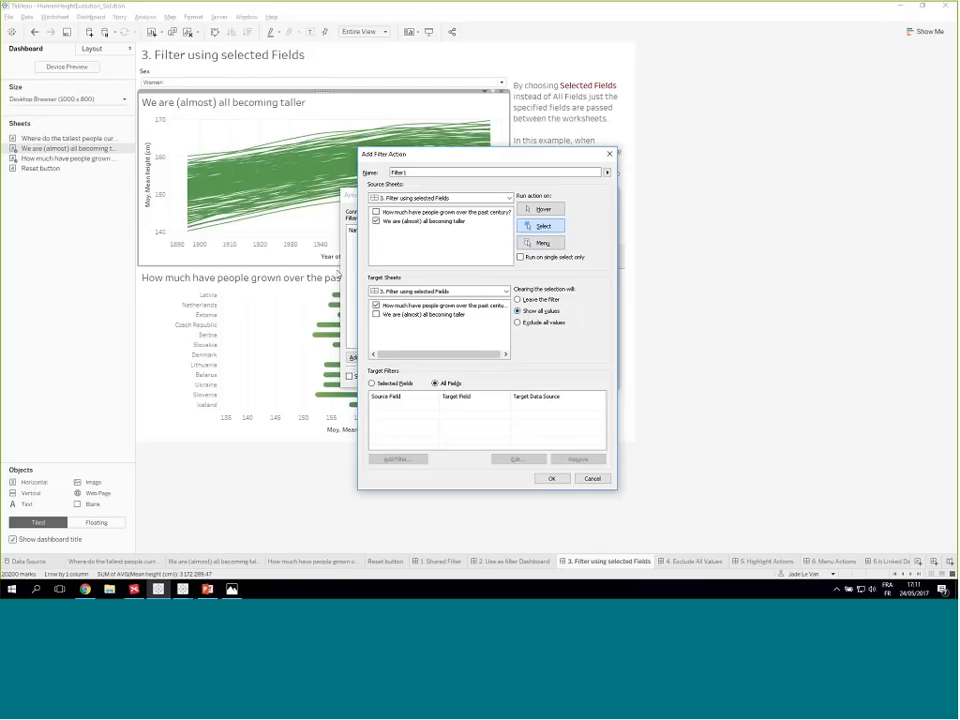
left_click(543, 313)
left_click(551, 478)
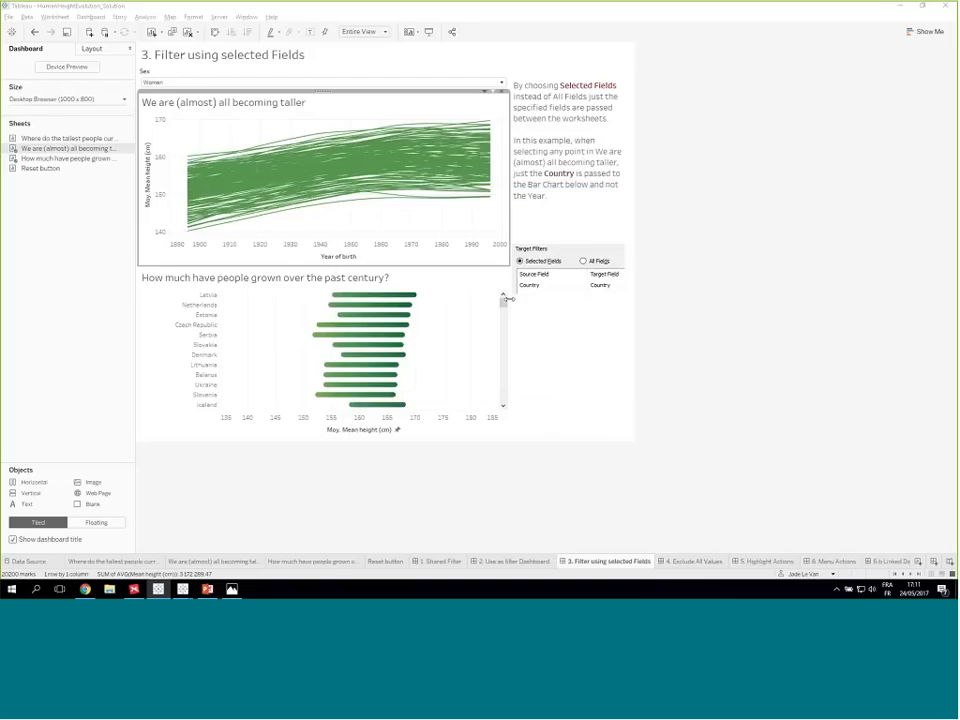
- Select a point on the Samoa line to check how the bar chart responds, and clear the selection
left_click(352, 158)
left_click(351, 158)
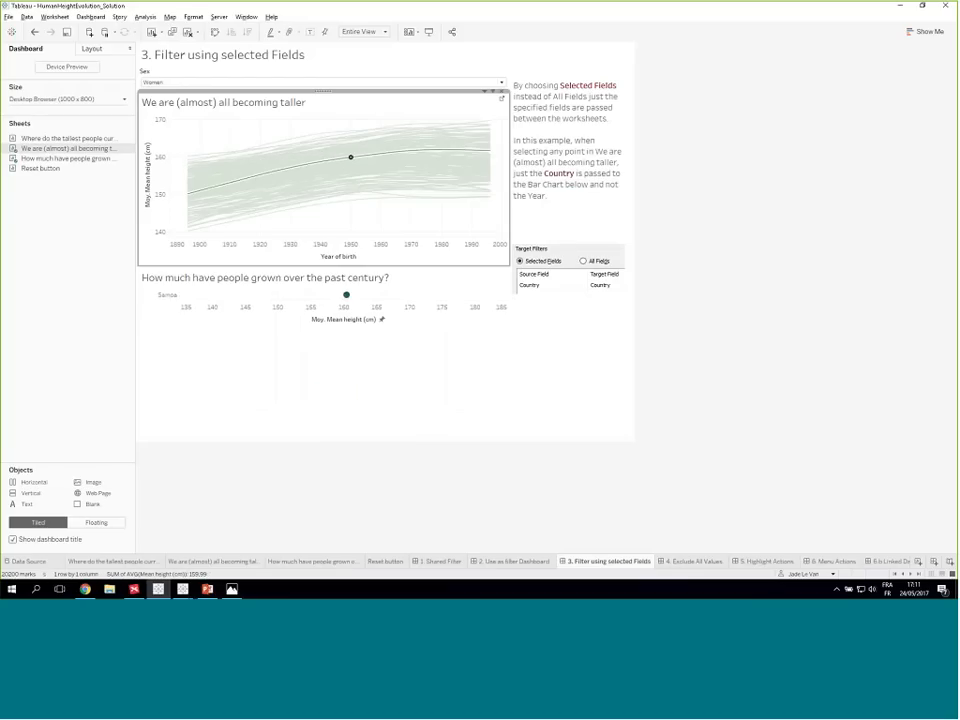
left_click(352, 160)
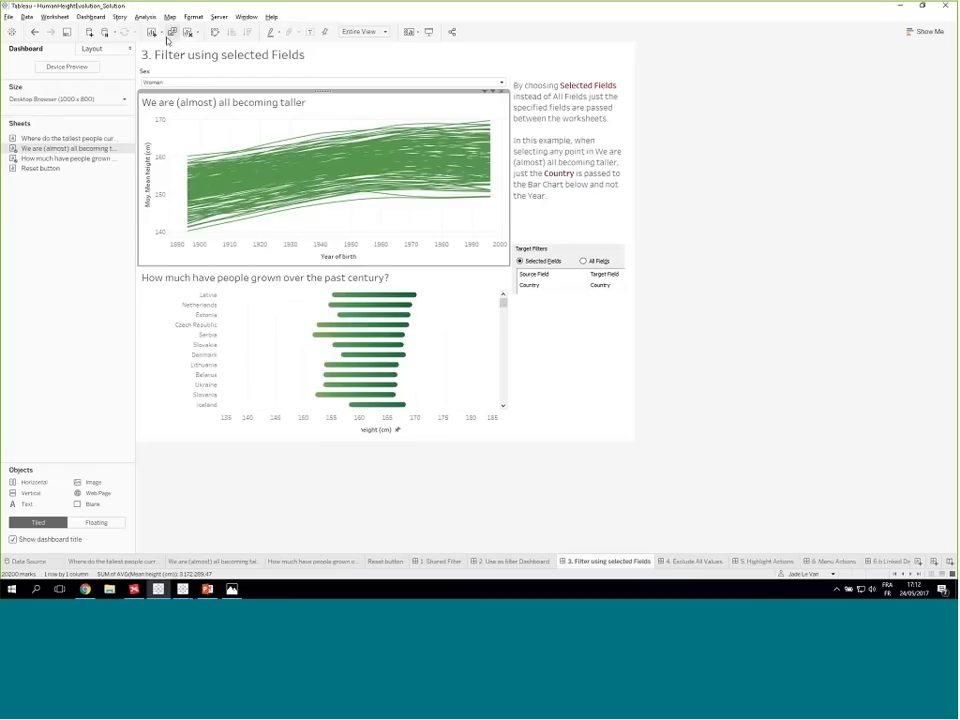
- Edit the Filter 2 (generated) dashboard action so that only the How much have people grown over the past century? sheet remains as target
left_click(90, 17)
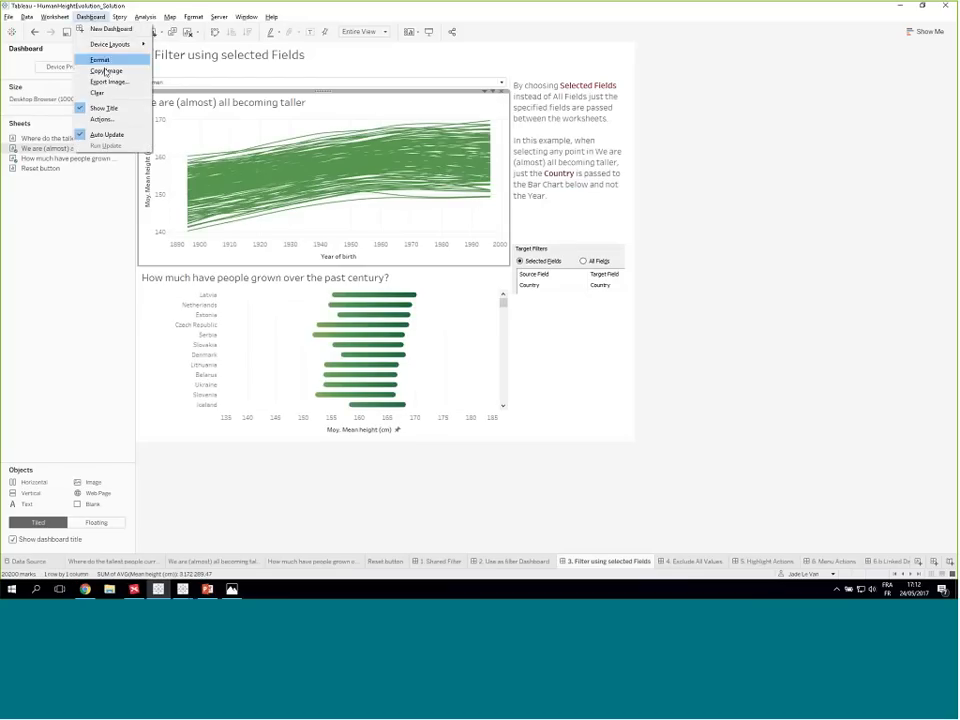
left_click(101, 119)
left_click(390, 246)
double_click(390, 246)
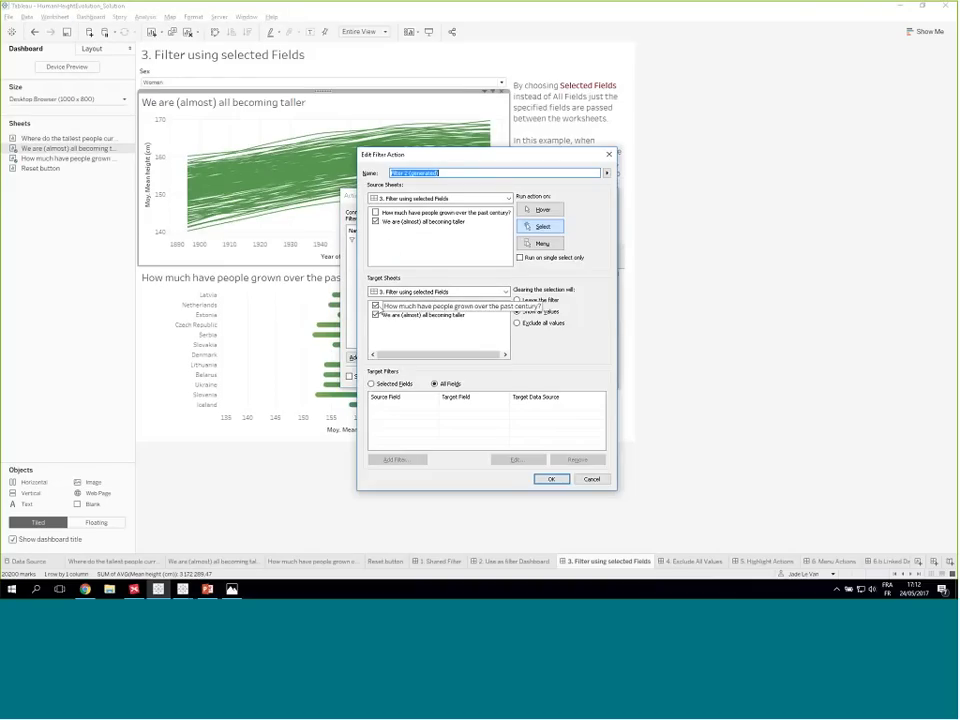
left_click(376, 316)
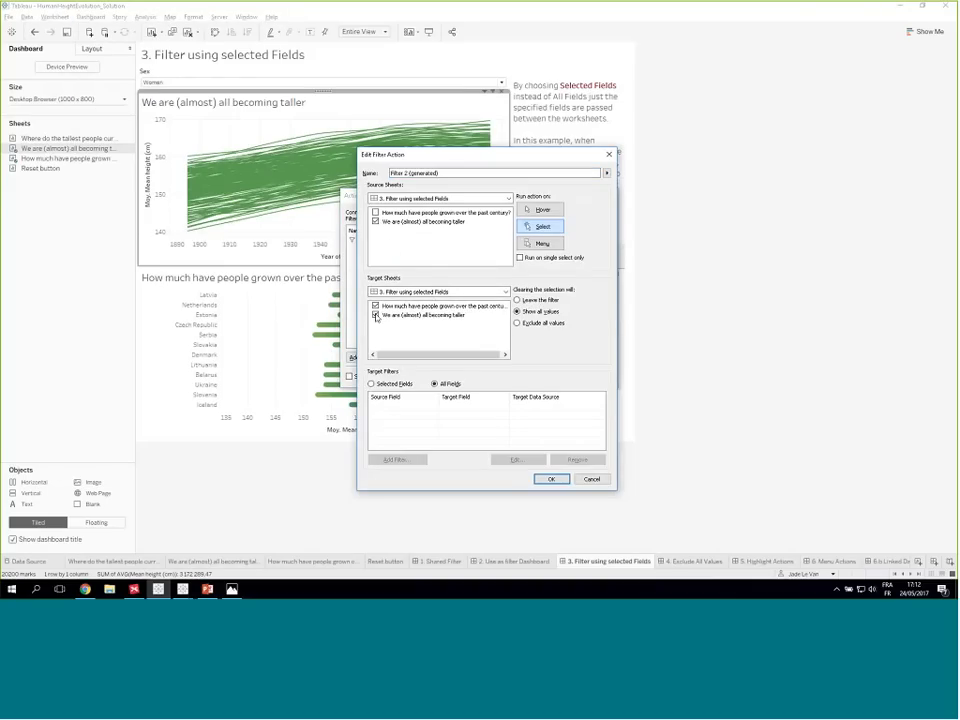
left_click(376, 316)
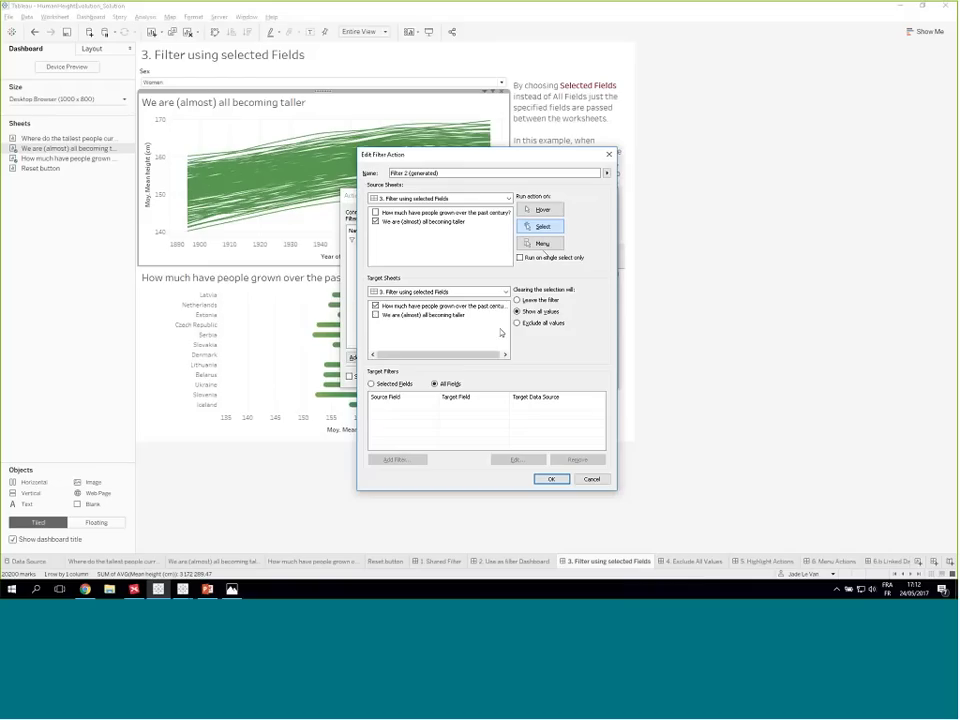
- Restrict the action's target filters to selected fields, mapping Country to Country, and confirm the changes
left_click(371, 384)
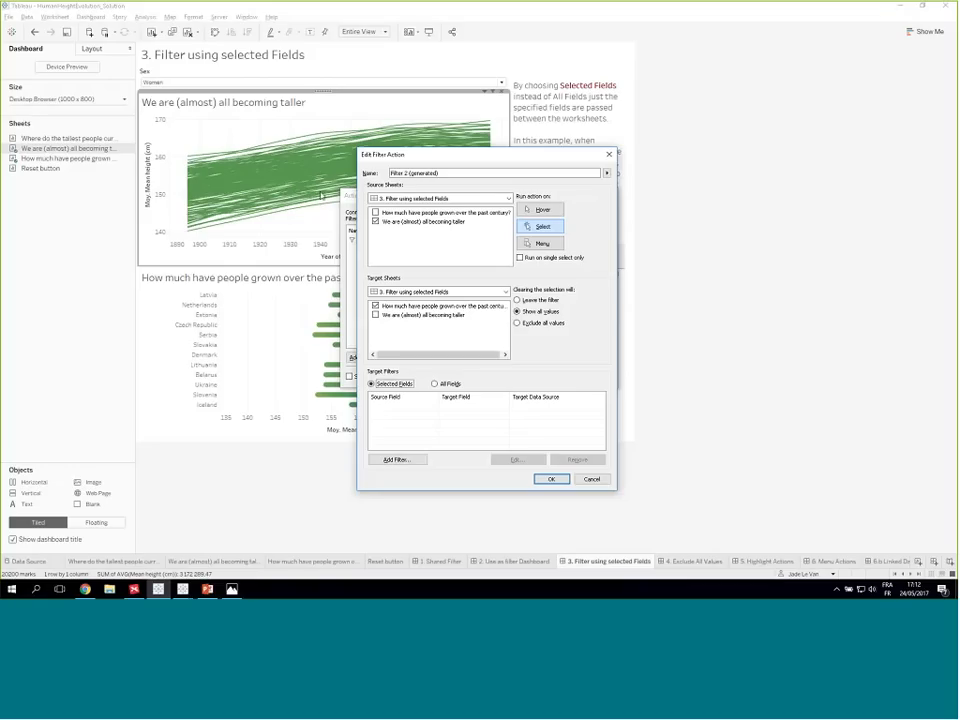
left_click(376, 386)
left_click(398, 460)
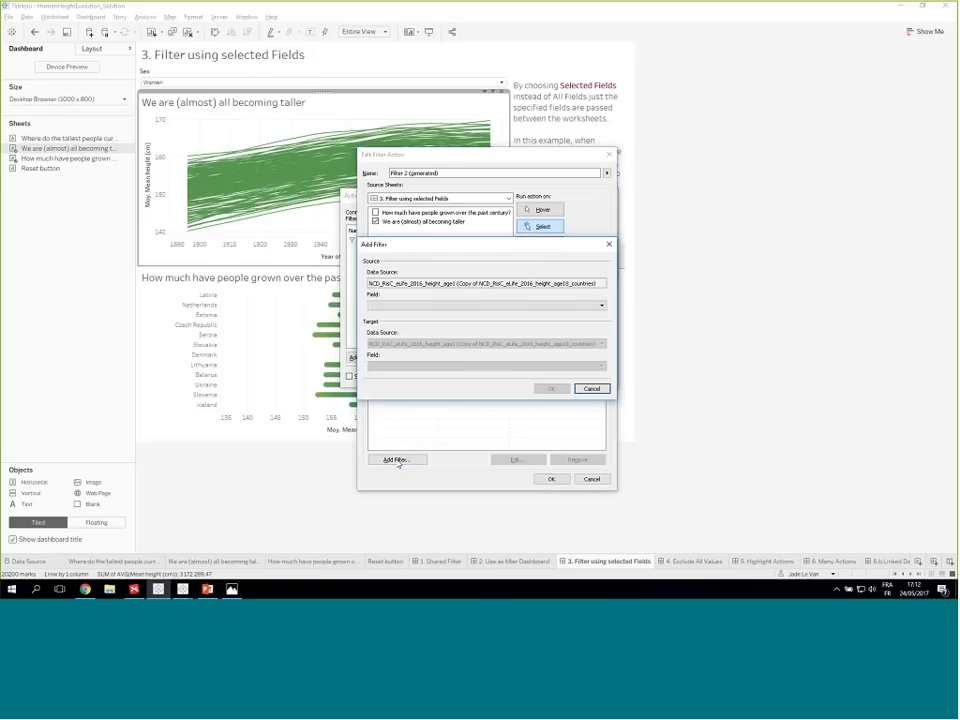
left_click(414, 306)
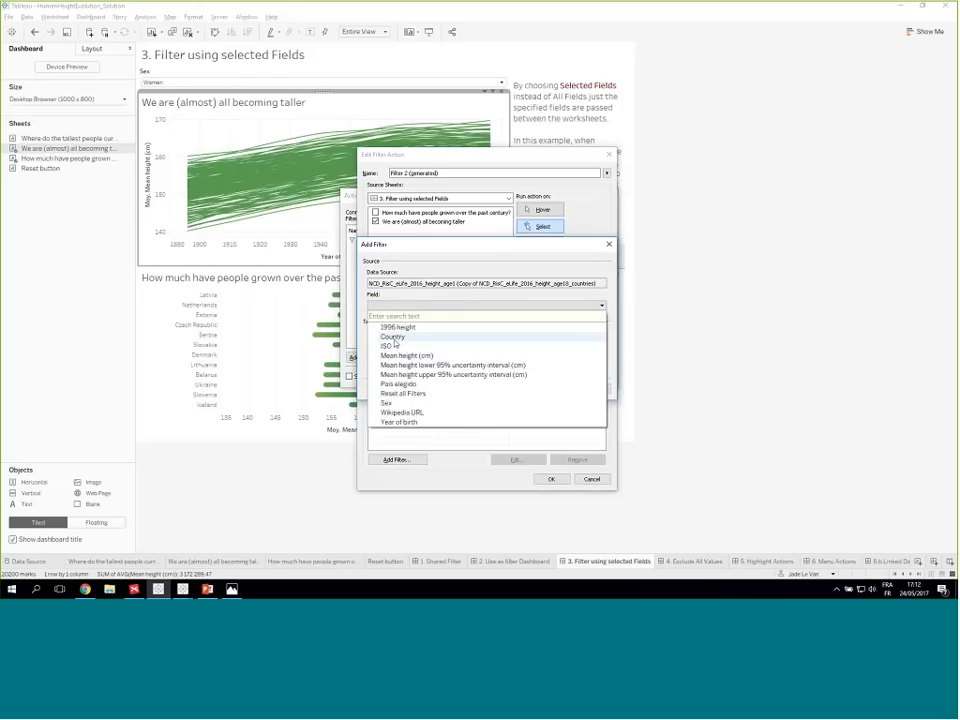
left_click(394, 337)
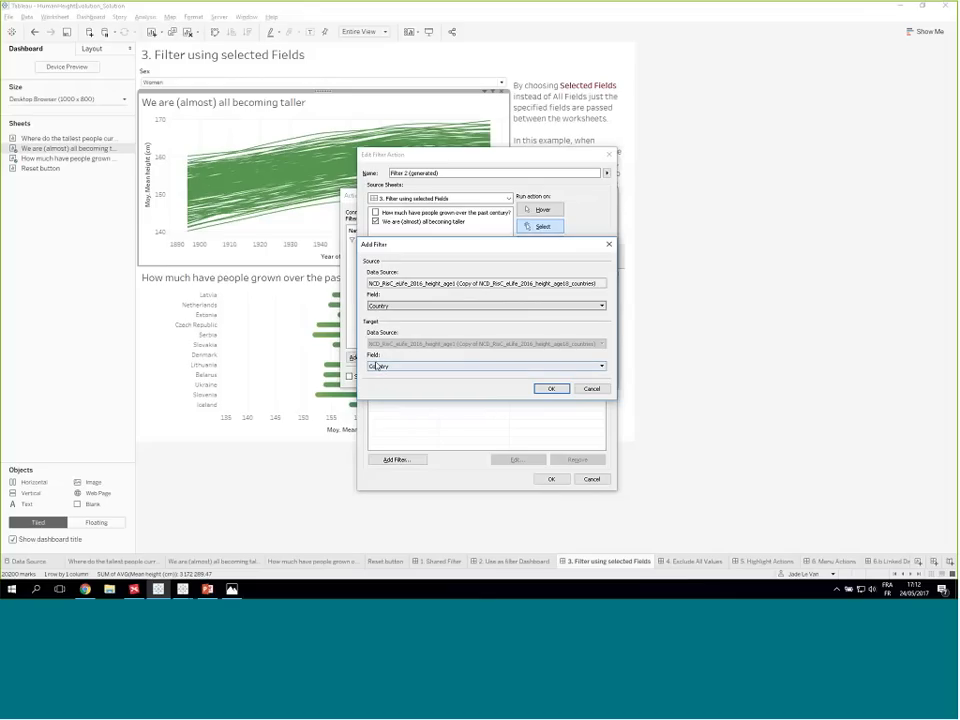
left_click(551, 390)
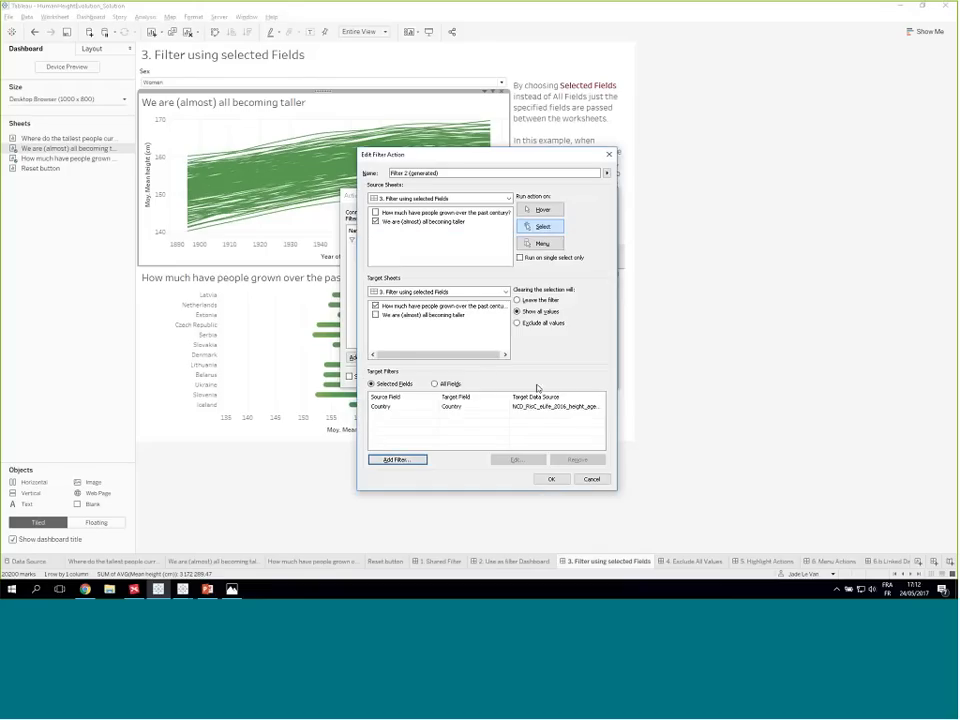
left_click(551, 478)
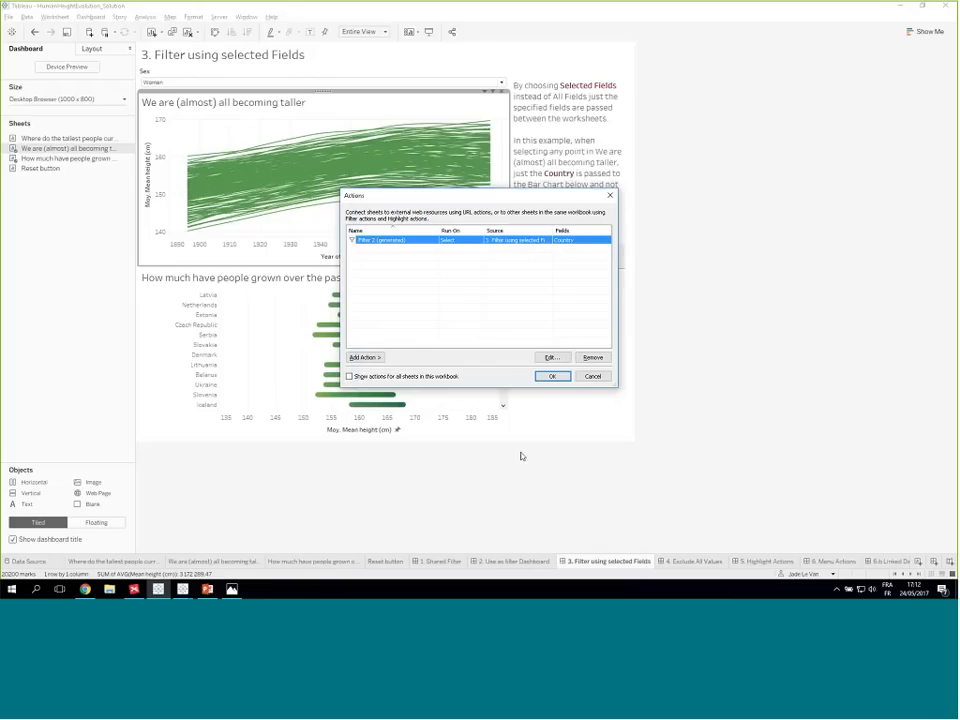
left_click(552, 376)
- Test the Country-only filter by selecting points on the Botswana and Iceland lines, checking the bar chart, and clear the selection
left_click(360, 151)
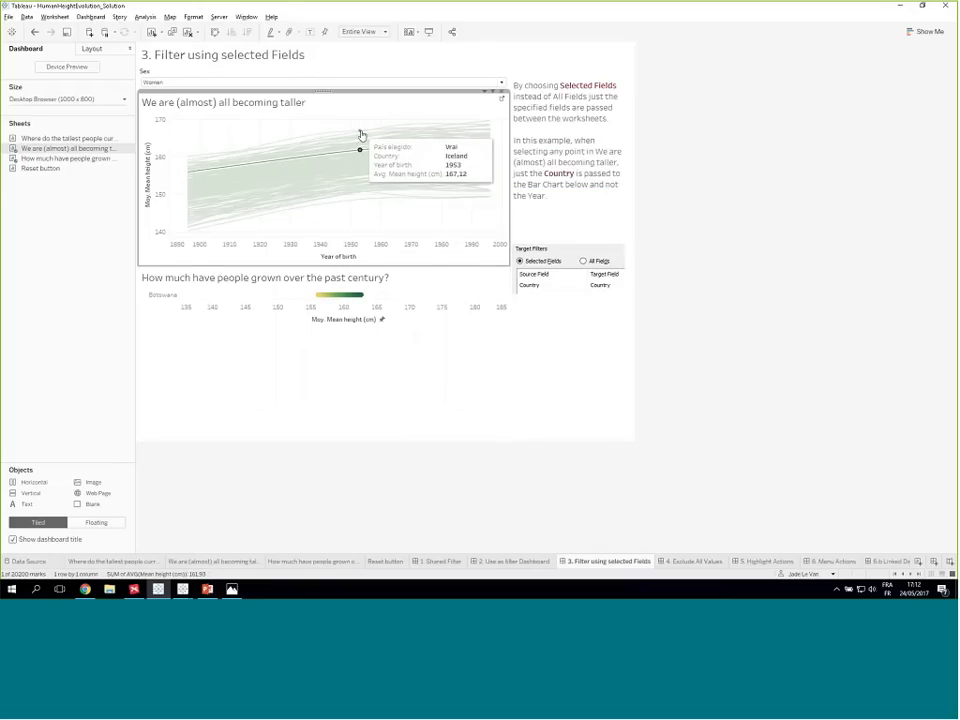
left_click(360, 132)
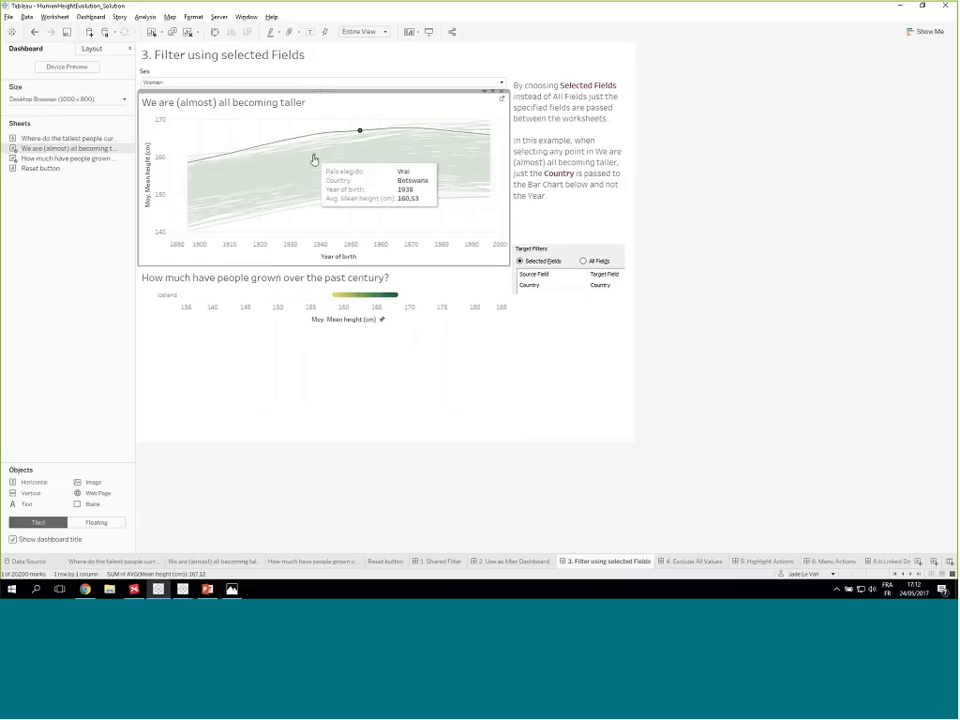
left_click(313, 160)
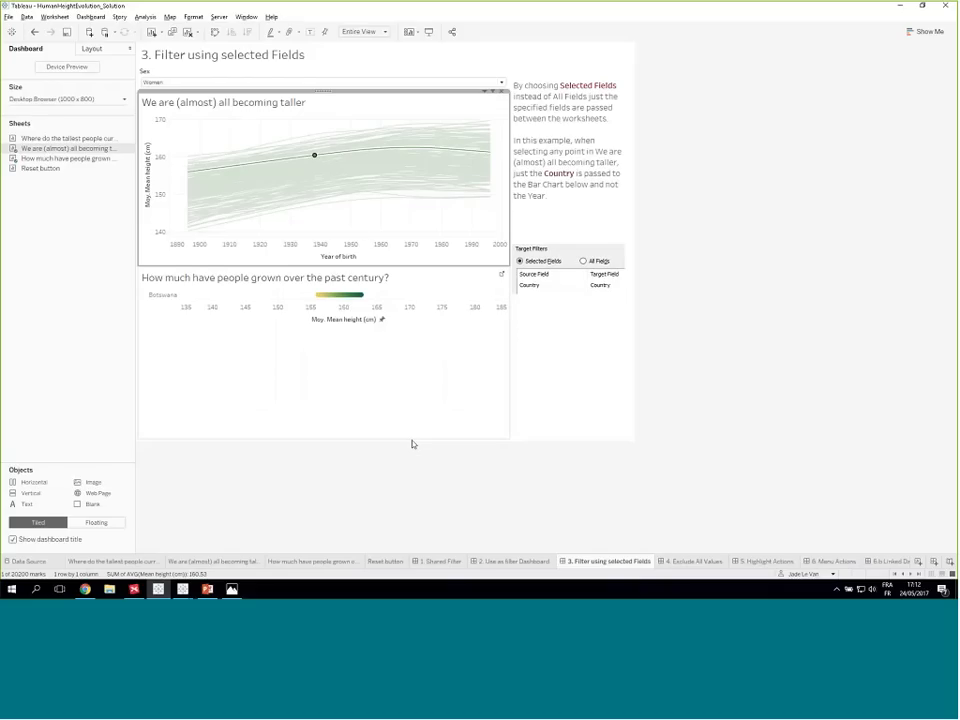
left_click(323, 196)
left_click(328, 221)
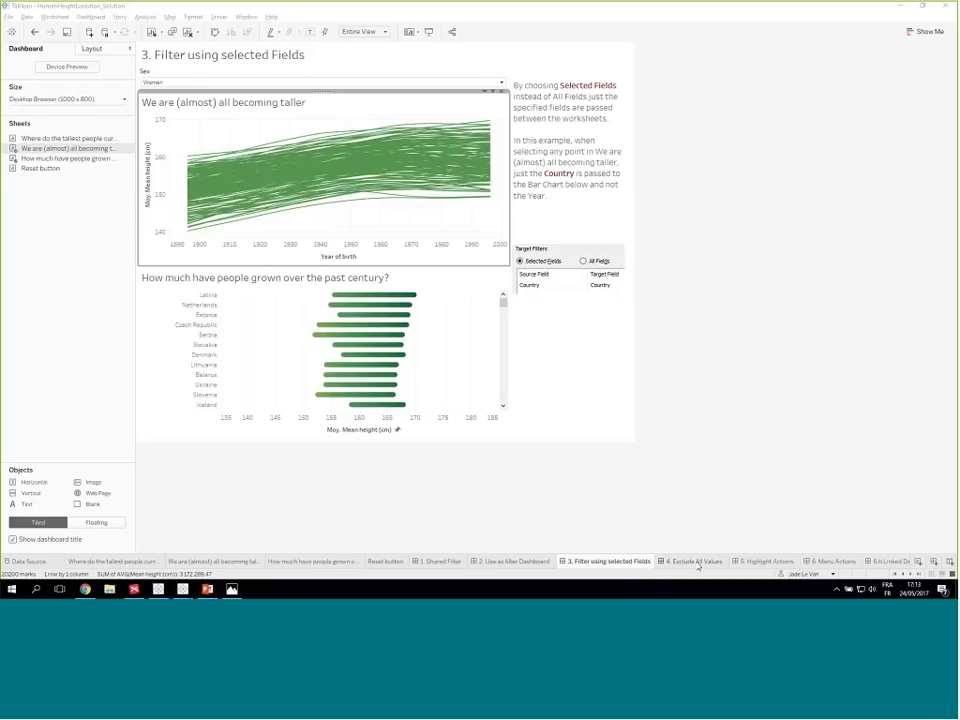
left_click(724, 444)
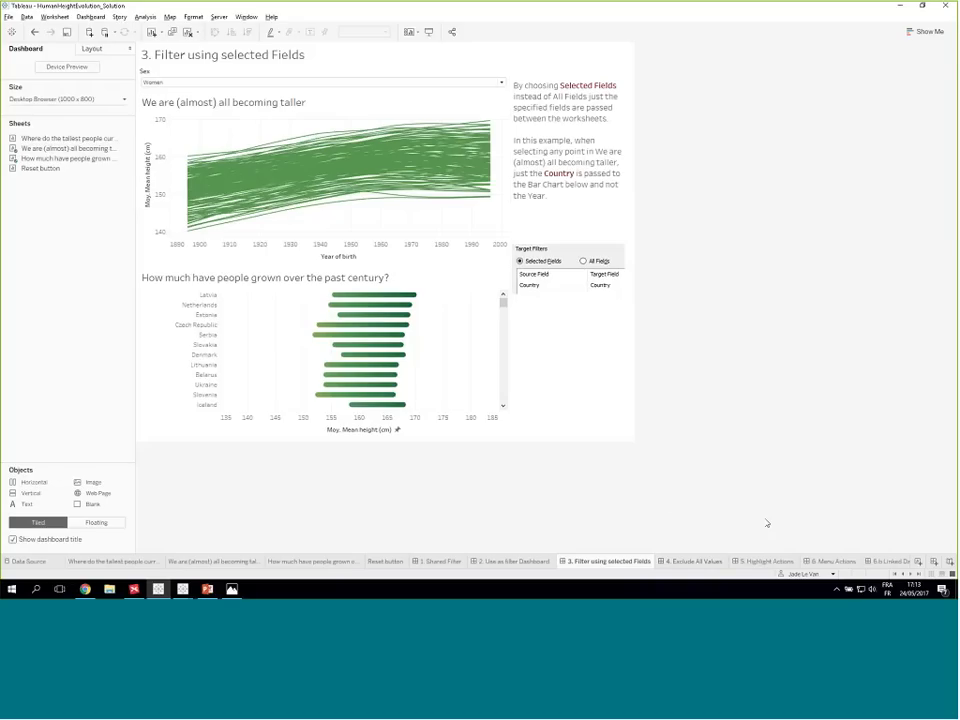
- Open the 4. Exclude All Values dashboard and check how it responds to selecting and deselecting a map mark
left_click(681, 565)
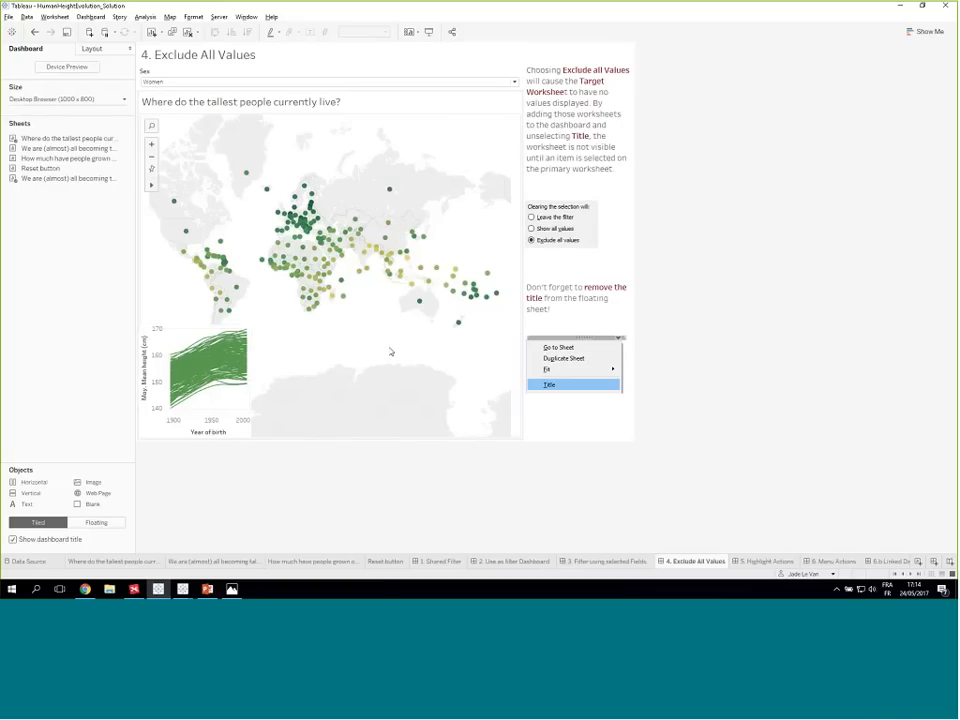
left_click(305, 234)
left_click(305, 234)
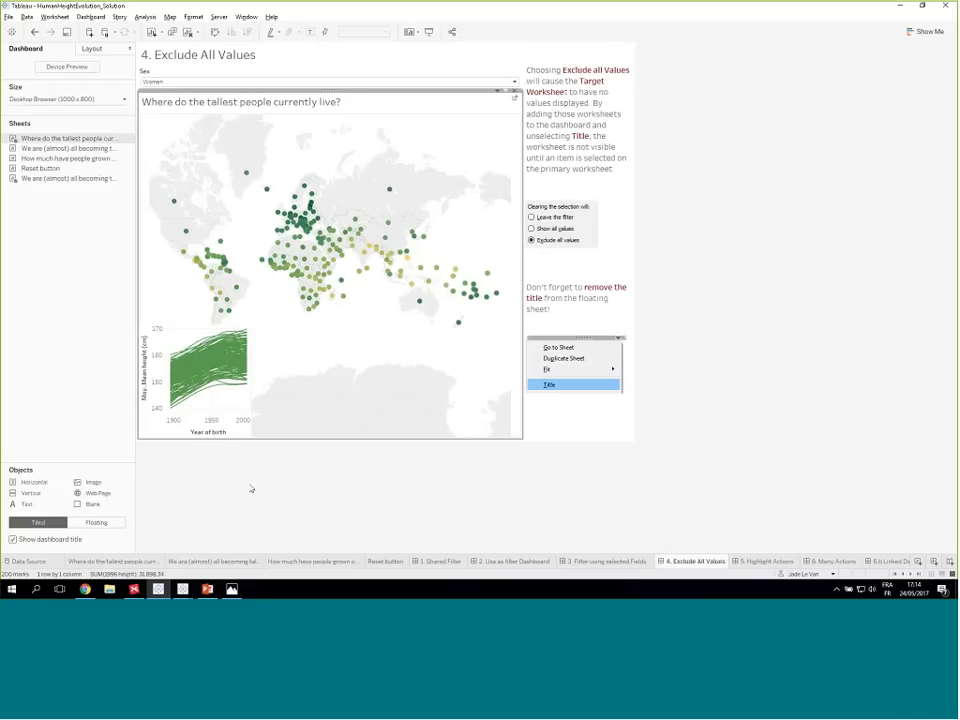
left_click(306, 473)
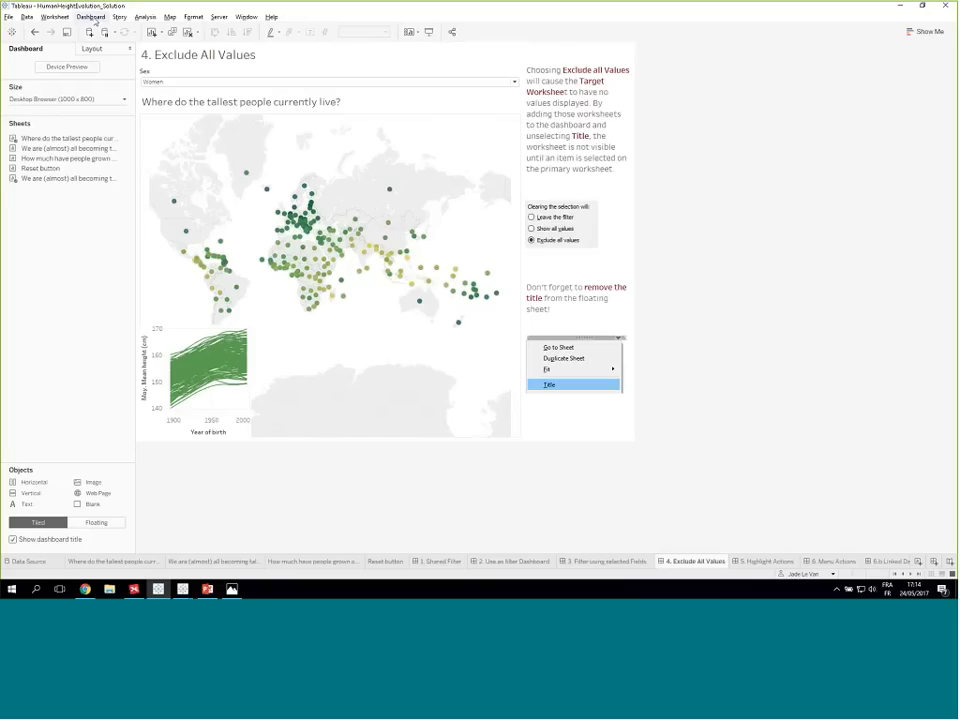
- Start a dashboard filter action with only the tallest people map as source and the We are (almost) all becoming taller1 sheet as target
left_click(93, 18)
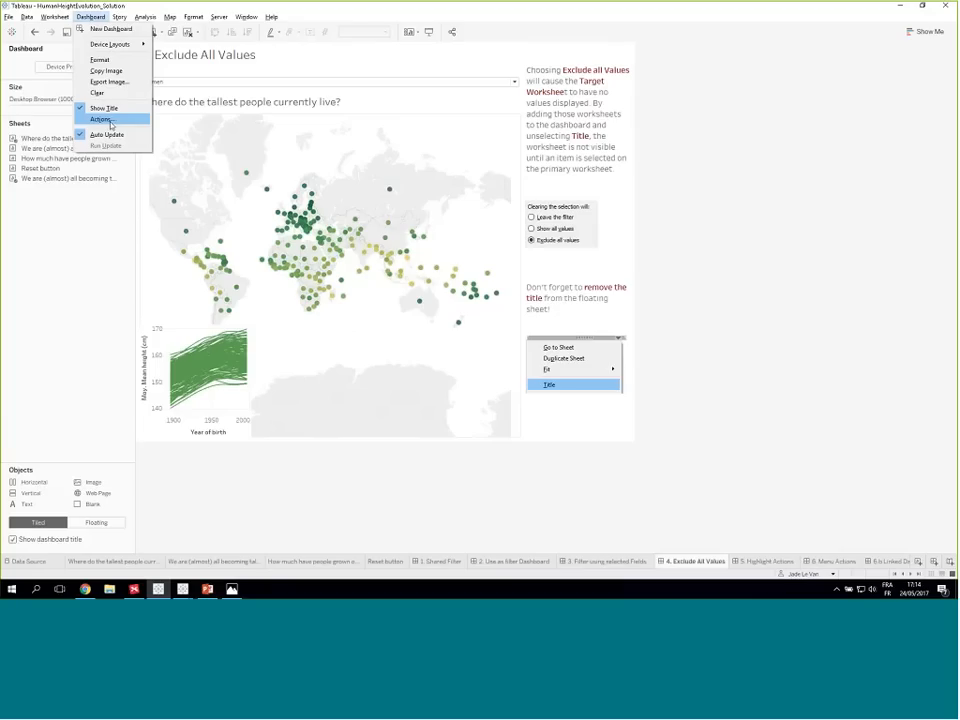
left_click(110, 121)
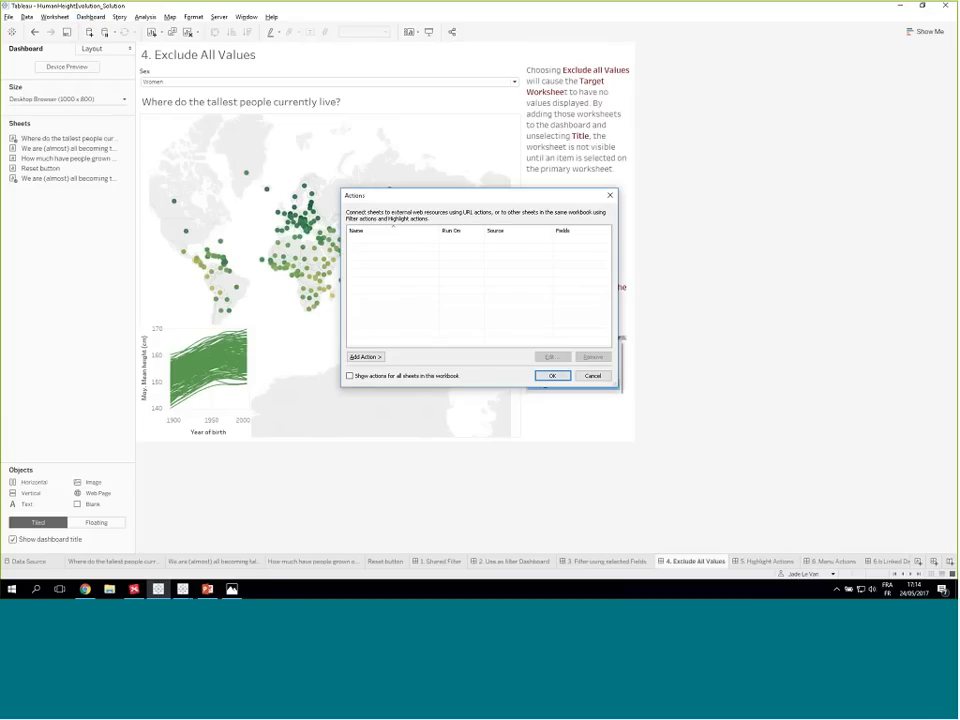
left_click(366, 357)
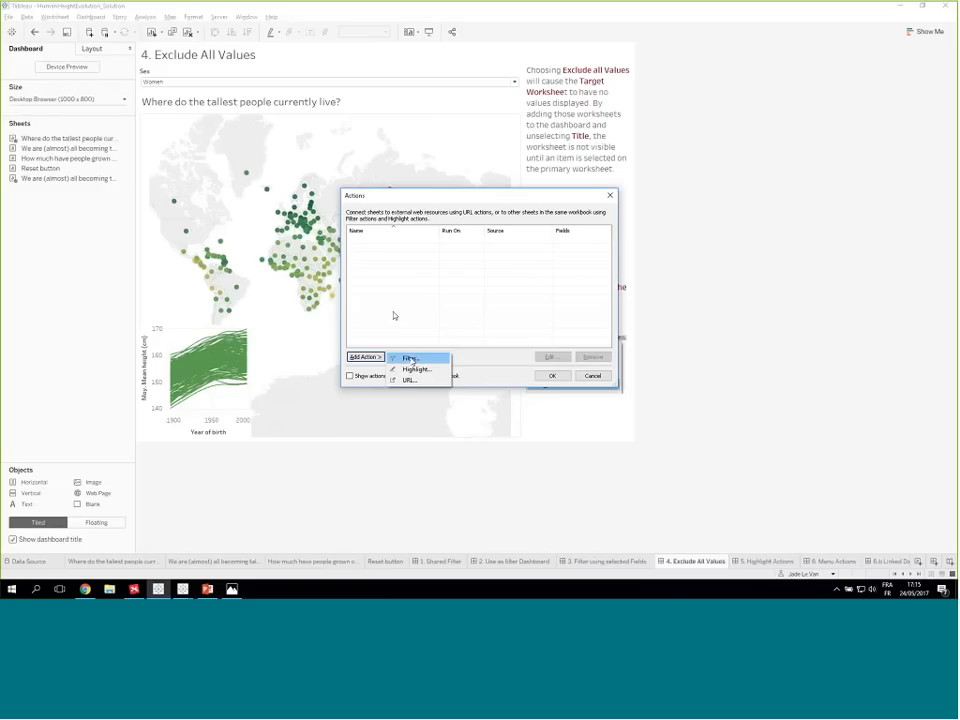
left_click(412, 358)
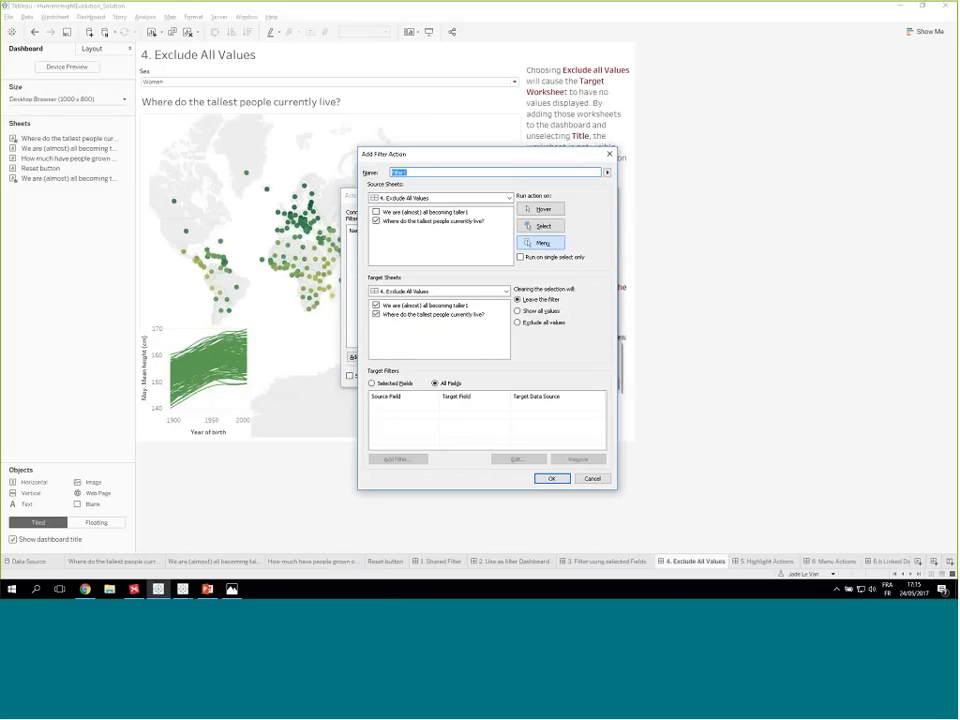
left_click(377, 213)
left_click(376, 314)
left_click(376, 314)
left_click(376, 315)
- Set the new action to run on Select and exclude all values when the selection is cleared, and confirm it
left_click(541, 229)
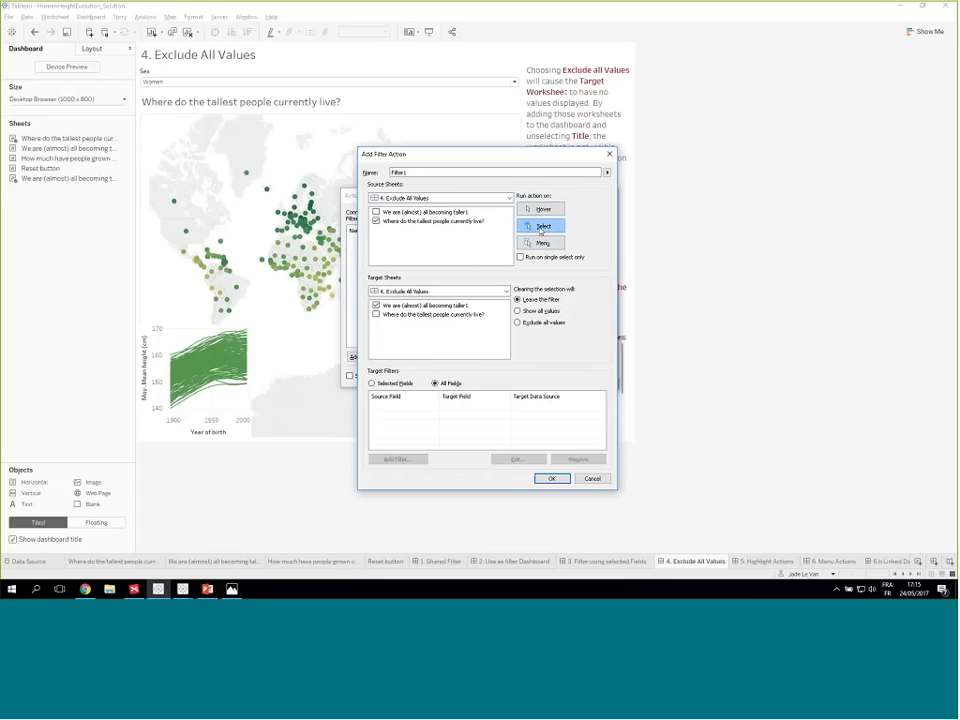
left_click(520, 311)
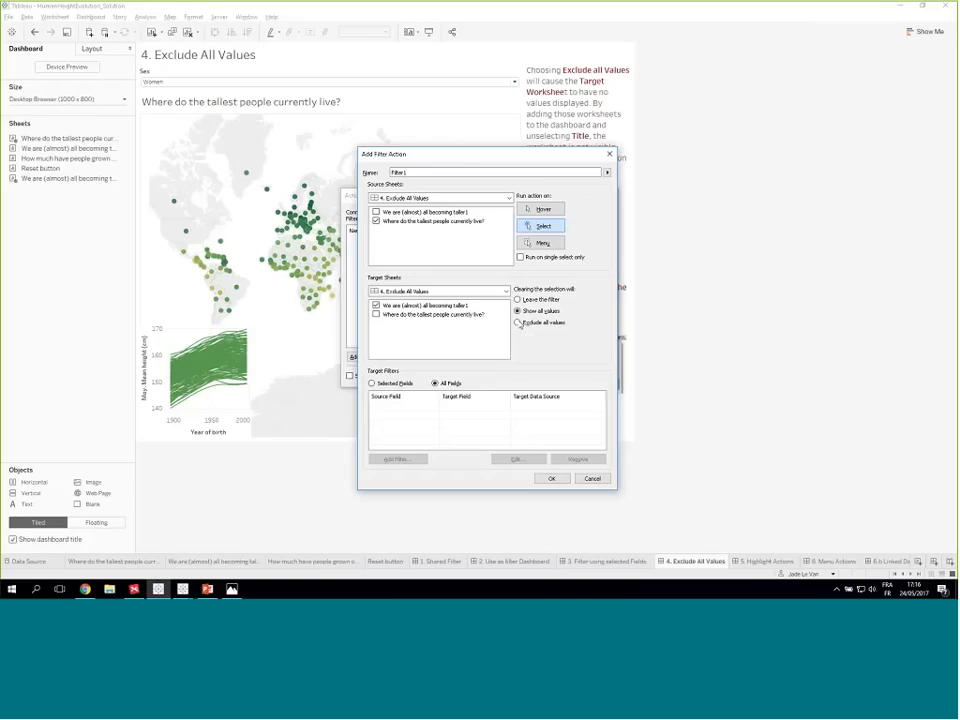
left_click(519, 323)
left_click(553, 478)
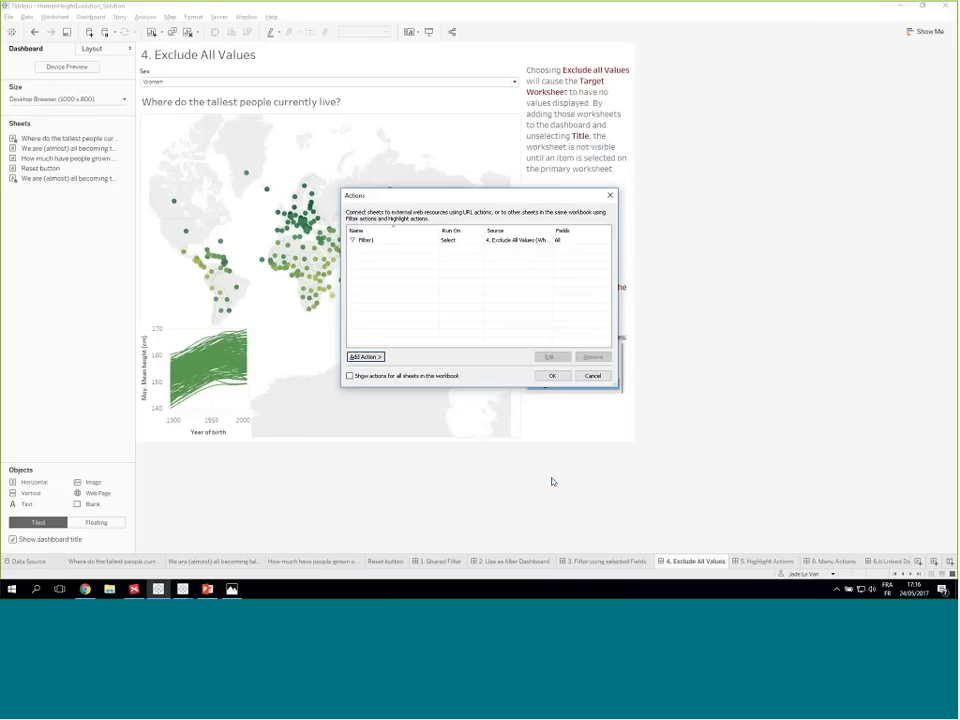
left_click(552, 376)
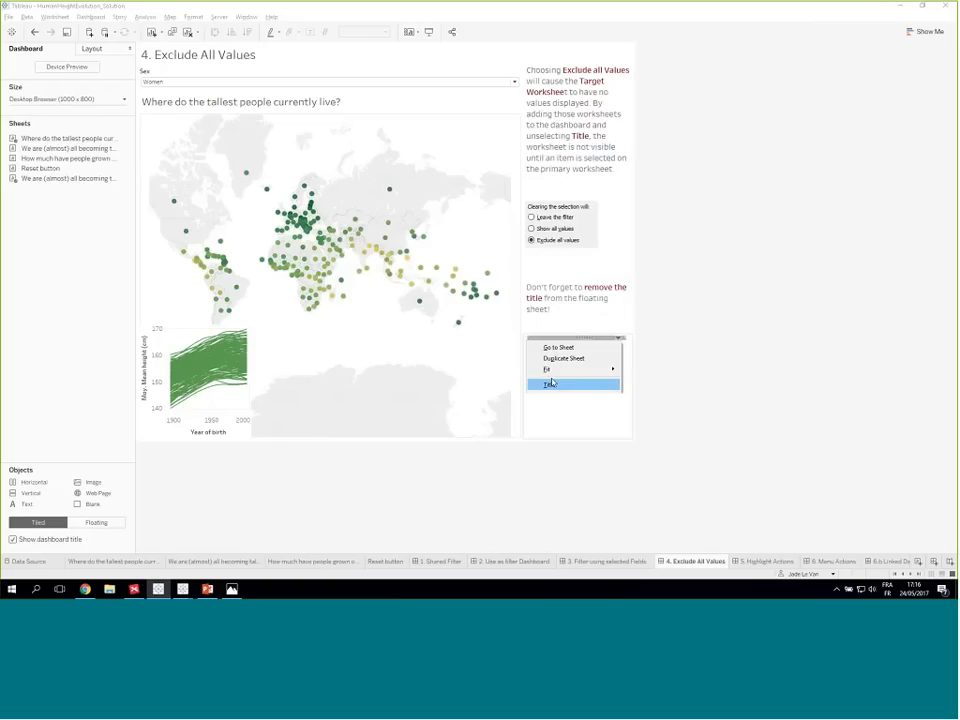
- Test the exclude-all filter action by selecting France on the map, clearing the selection, and repeating both
left_click(288, 224)
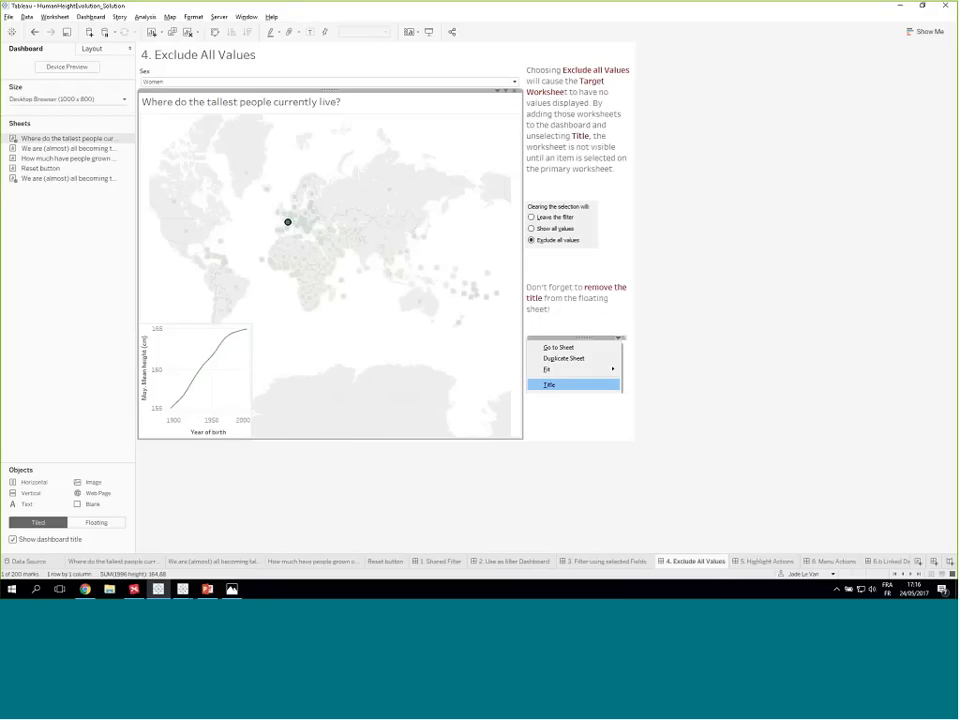
mouse_move(173, 412)
mouse_move(229, 340)
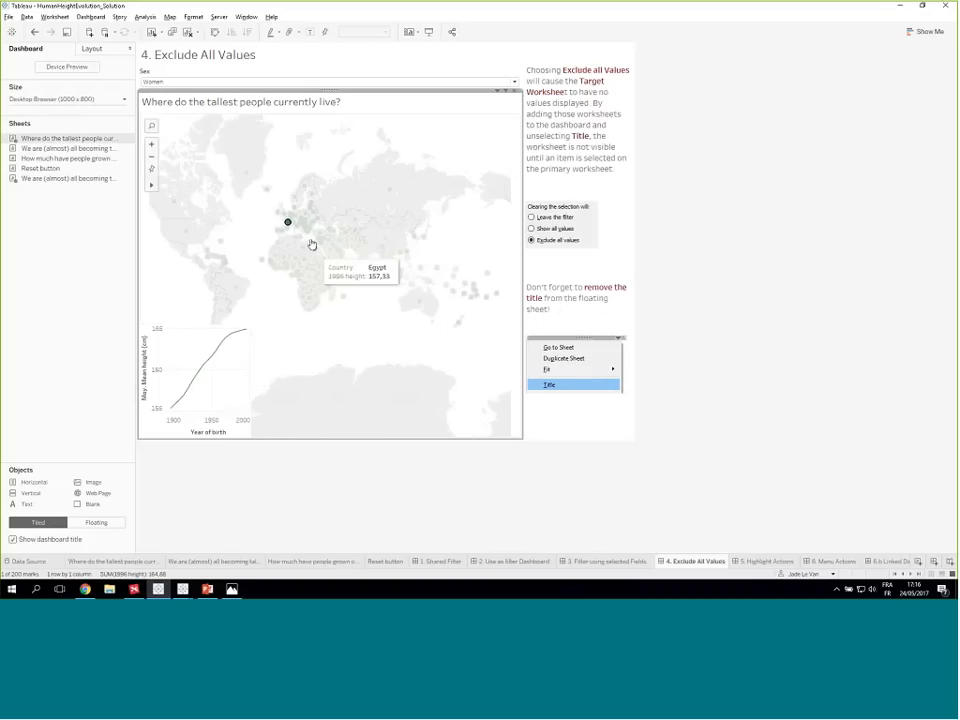
left_click(261, 229)
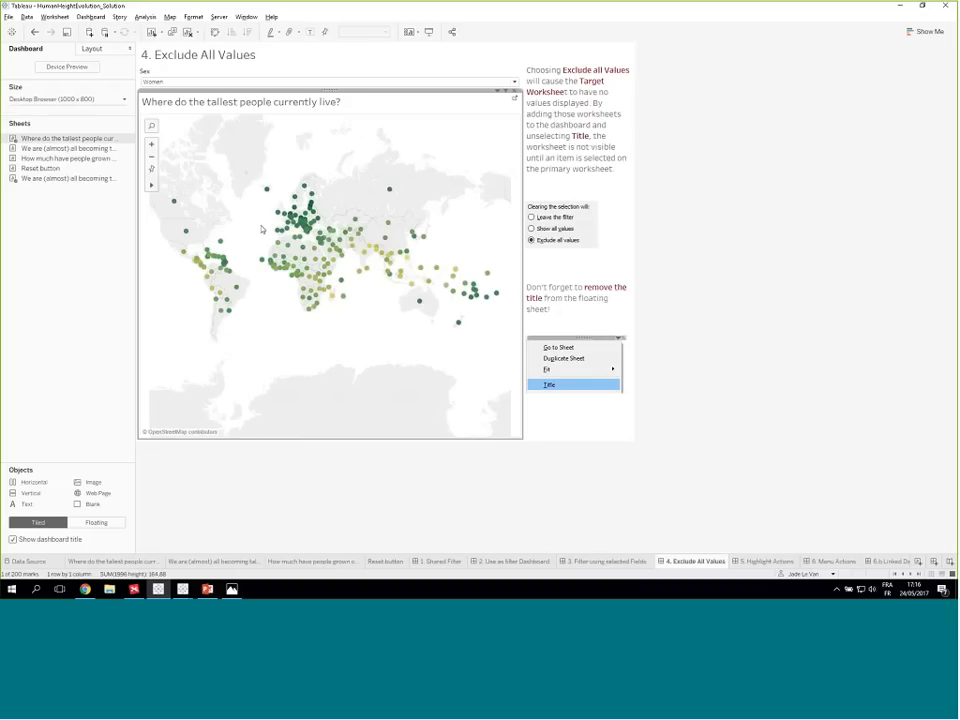
left_click(287, 226)
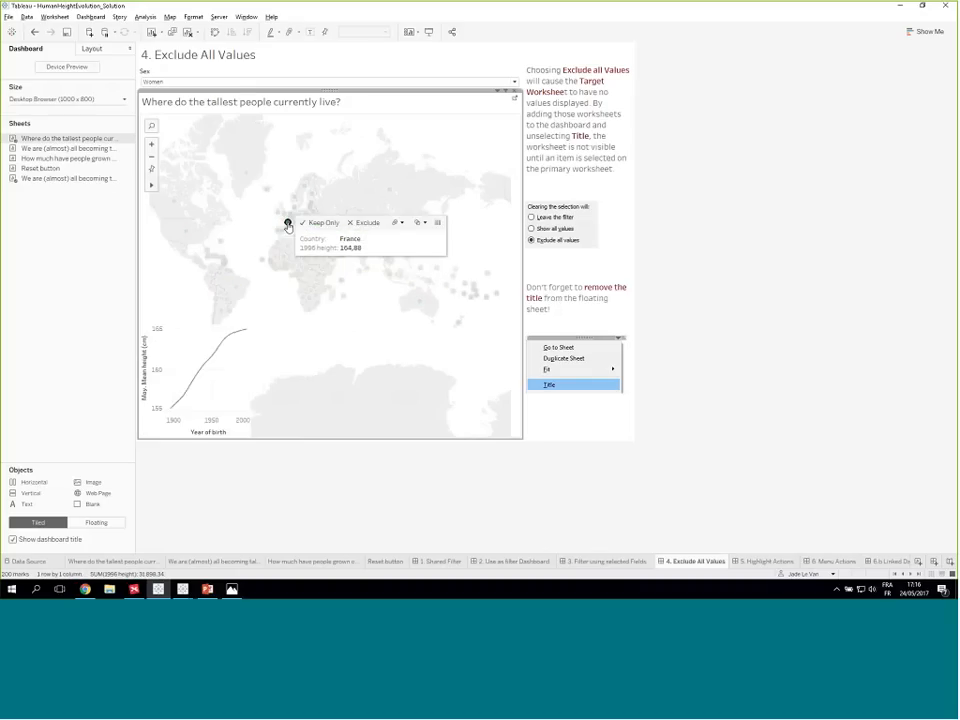
left_click(270, 228)
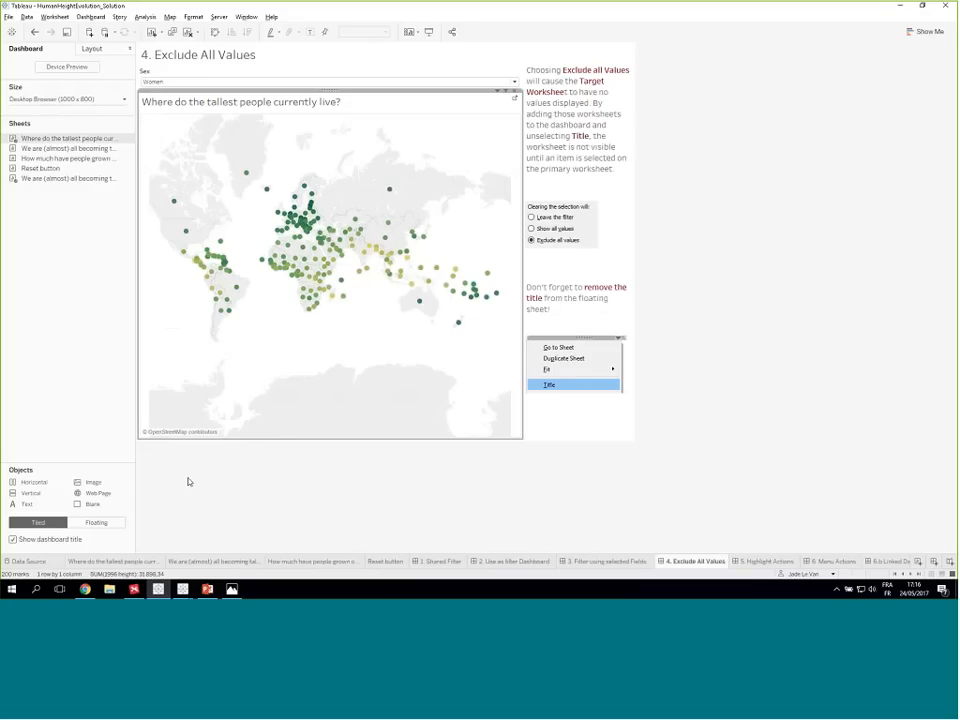
- Select France on the map and show the title of the floating We are (almost) all becoming taller1 sheet
left_click(290, 226)
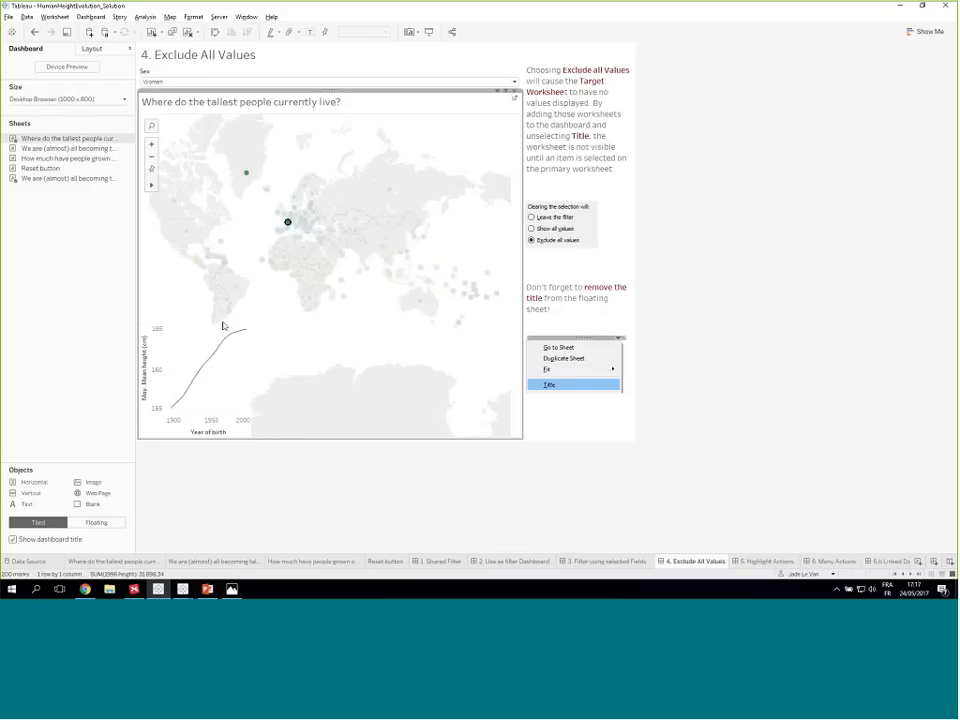
left_click(204, 336)
left_click(226, 325)
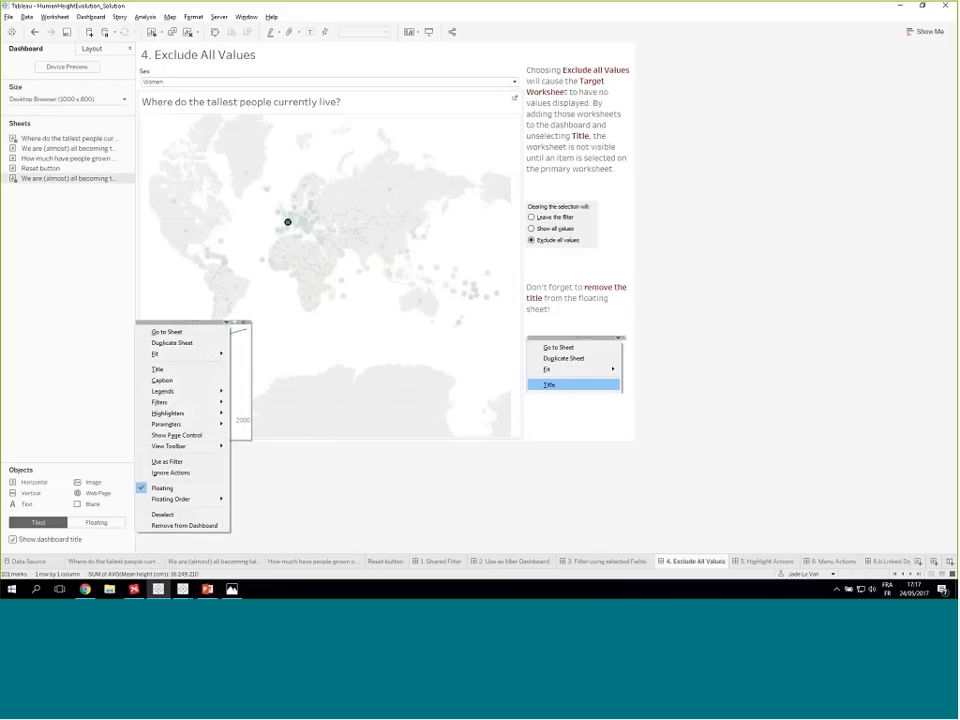
left_click(180, 368)
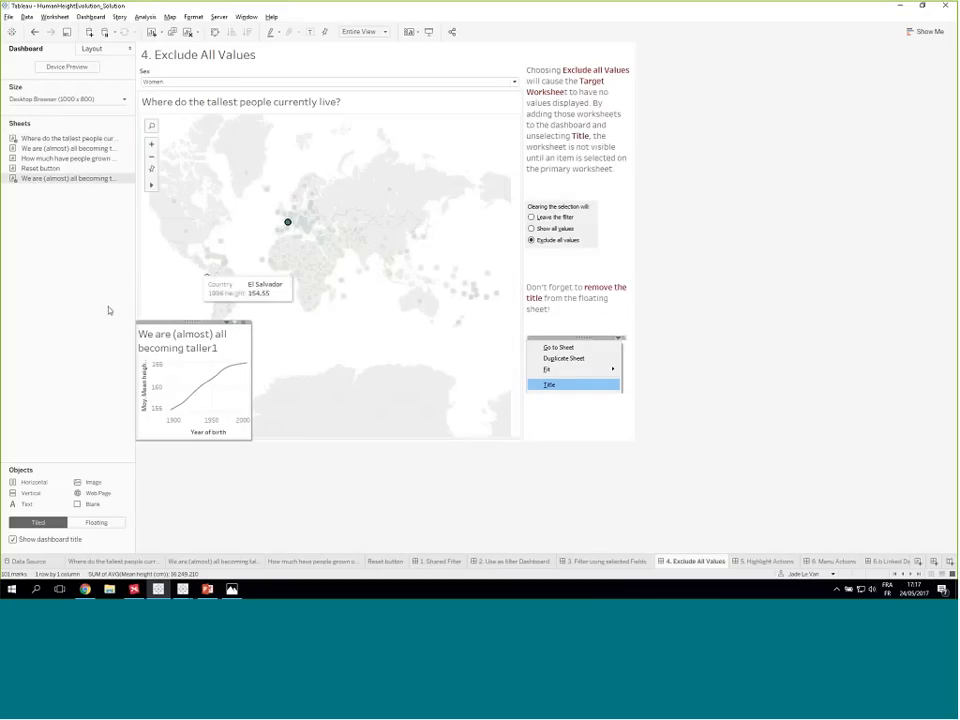
right_click(208, 345)
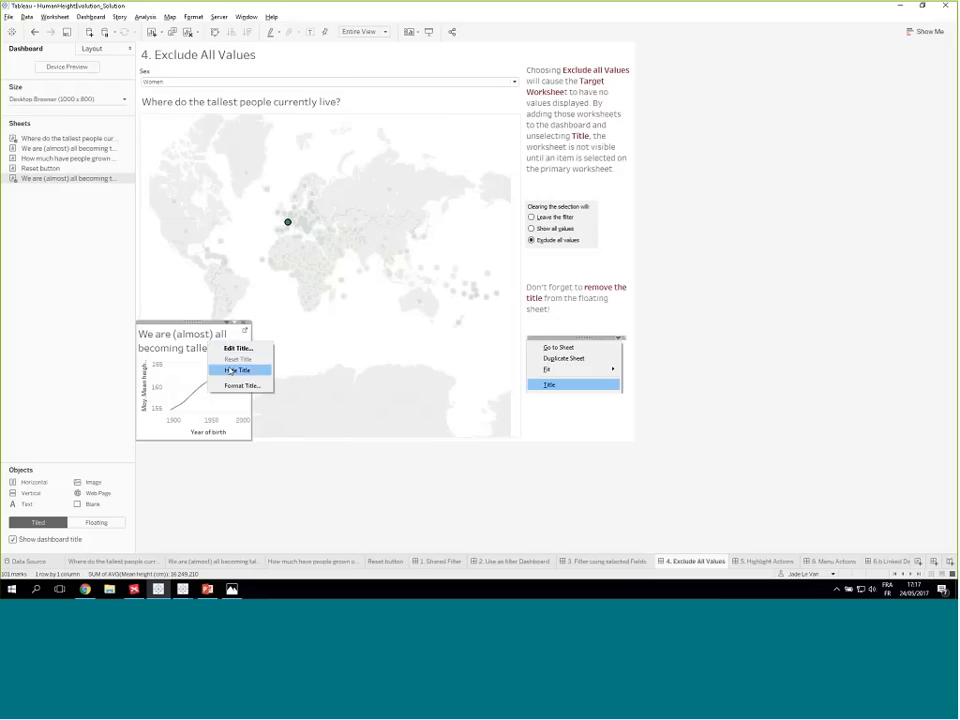
left_click(228, 368)
left_click(227, 324)
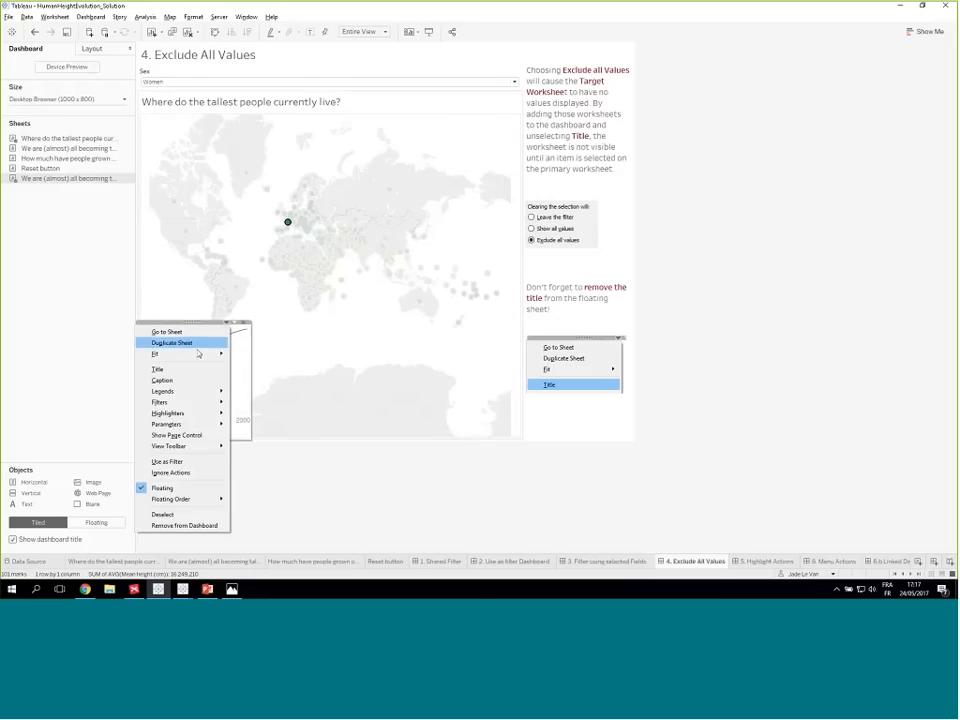
left_click(267, 268)
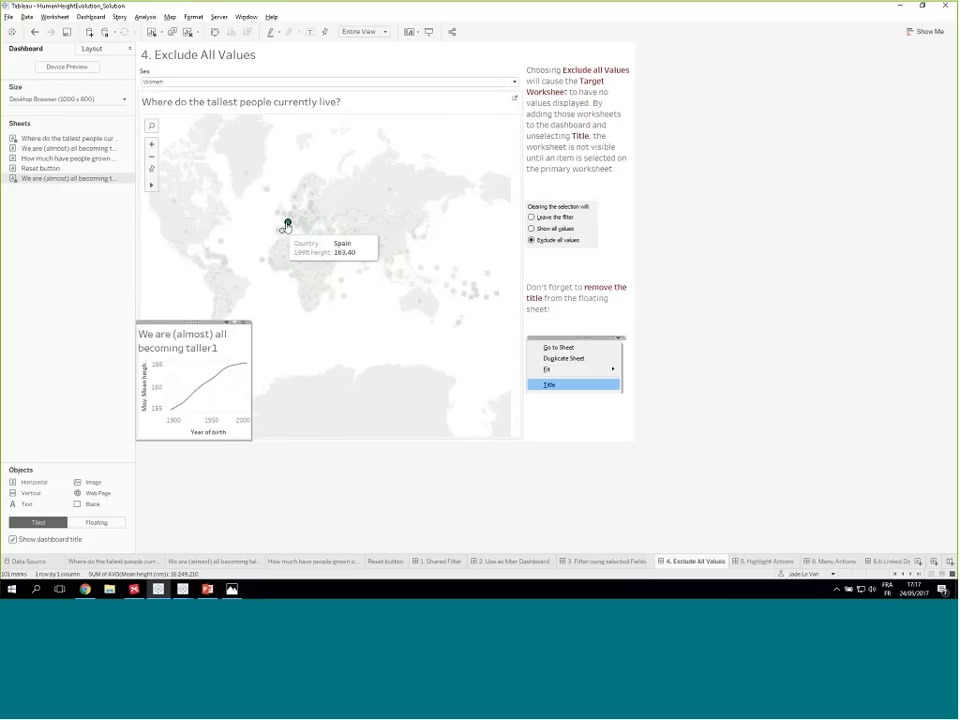
- Check how the floating sheet behaves with its title shown by toggling the France mark and selecting Libya
left_click(287, 222)
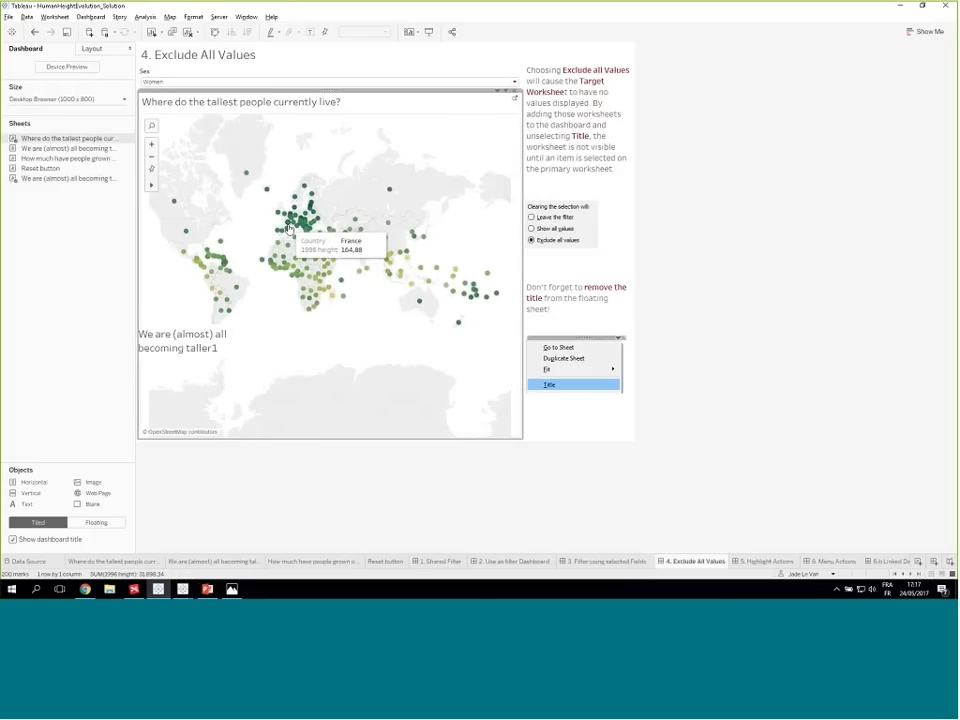
left_click(288, 224)
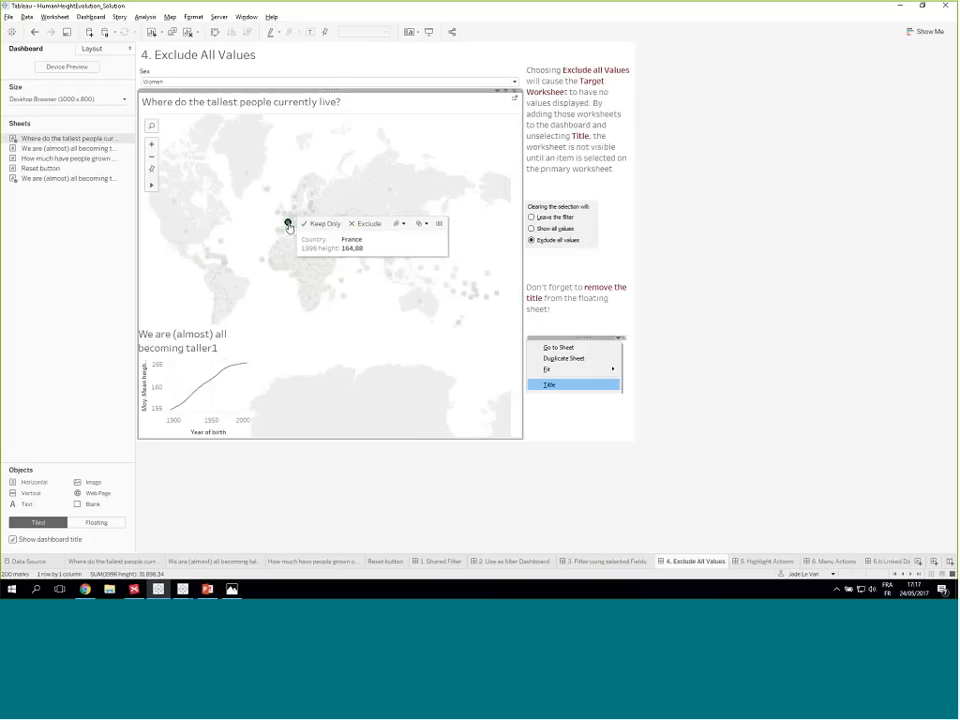
left_click(288, 224)
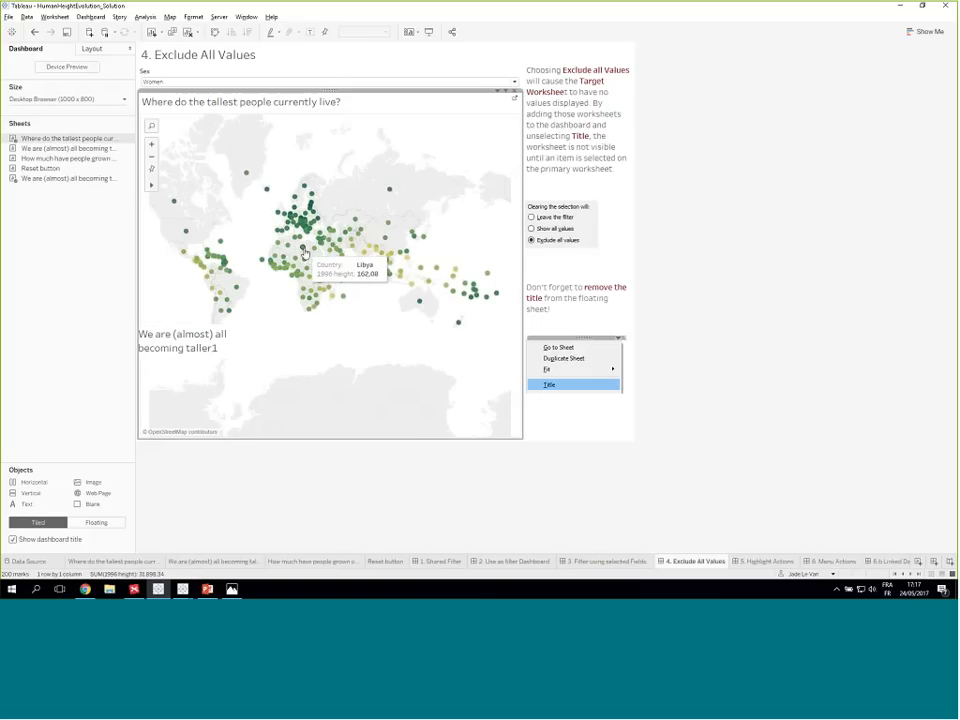
left_click(304, 252)
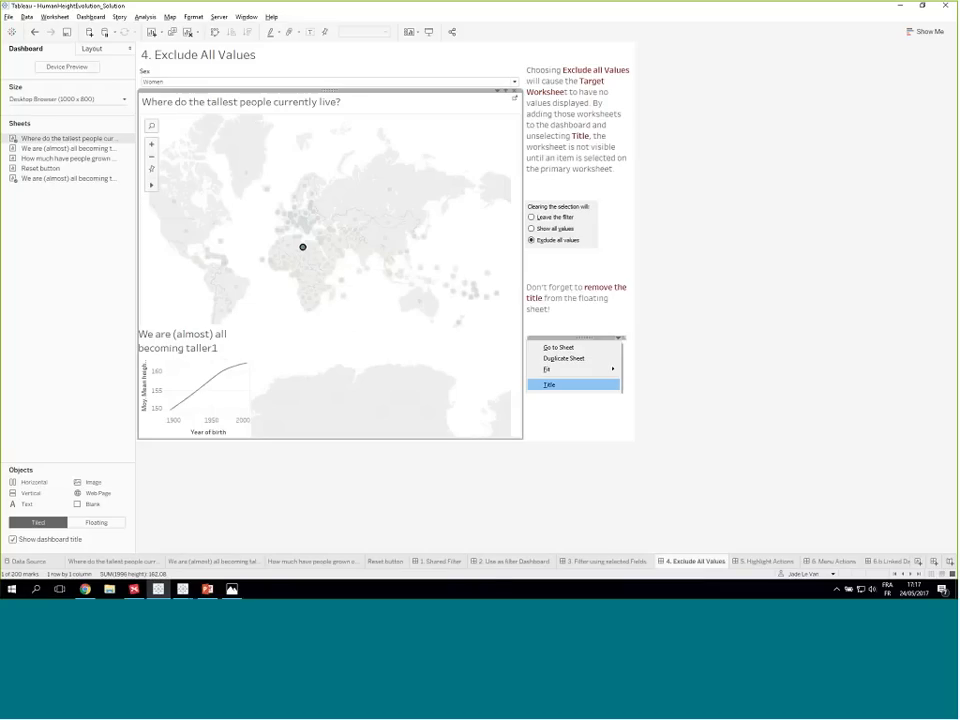
- Hide the floating sheet's title again and retest the action by deselecting and reselecting Libya
right_click(193, 340)
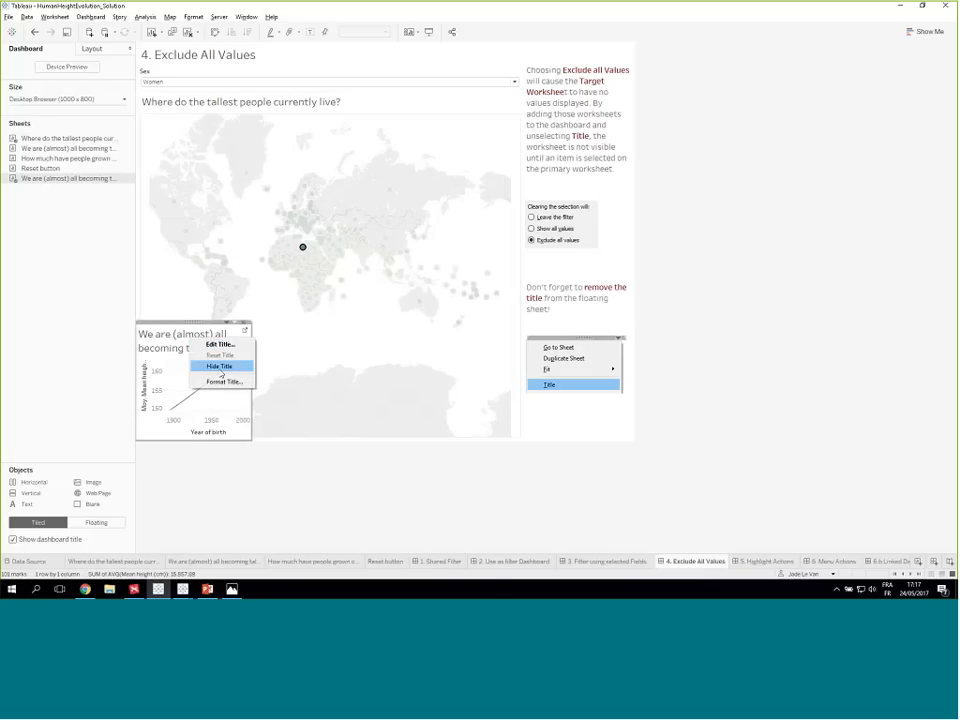
left_click(219, 366)
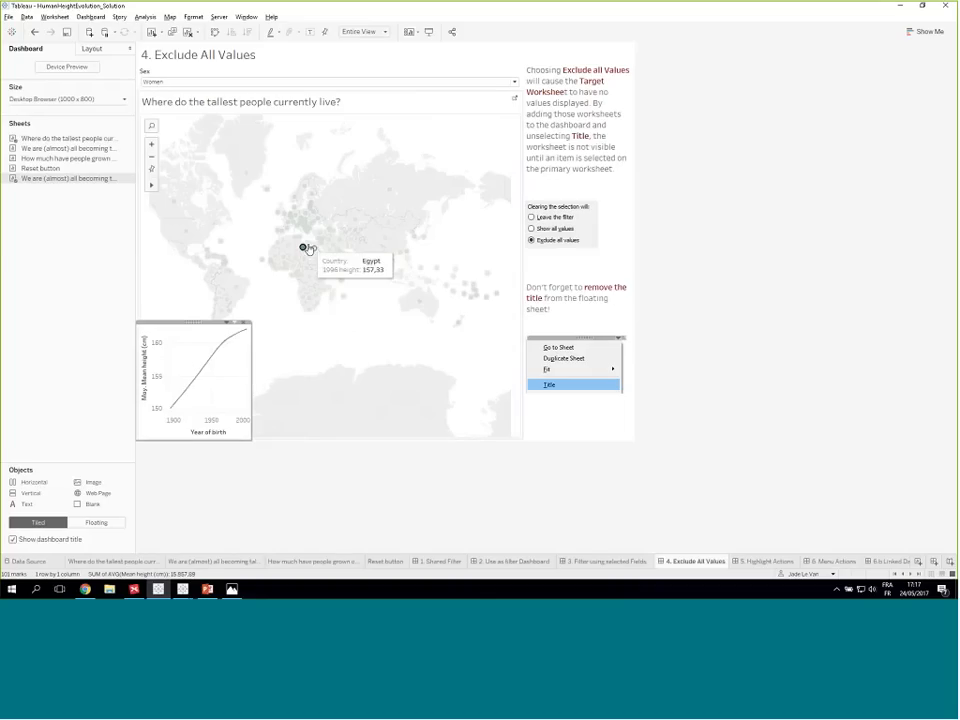
left_click(303, 249)
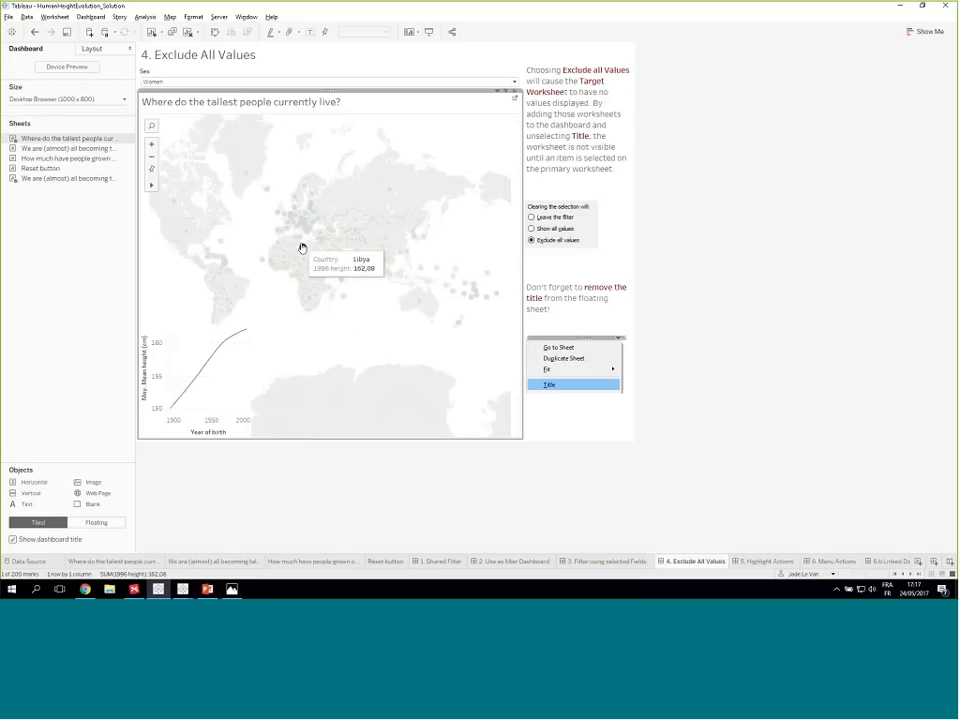
mouse_move(303, 257)
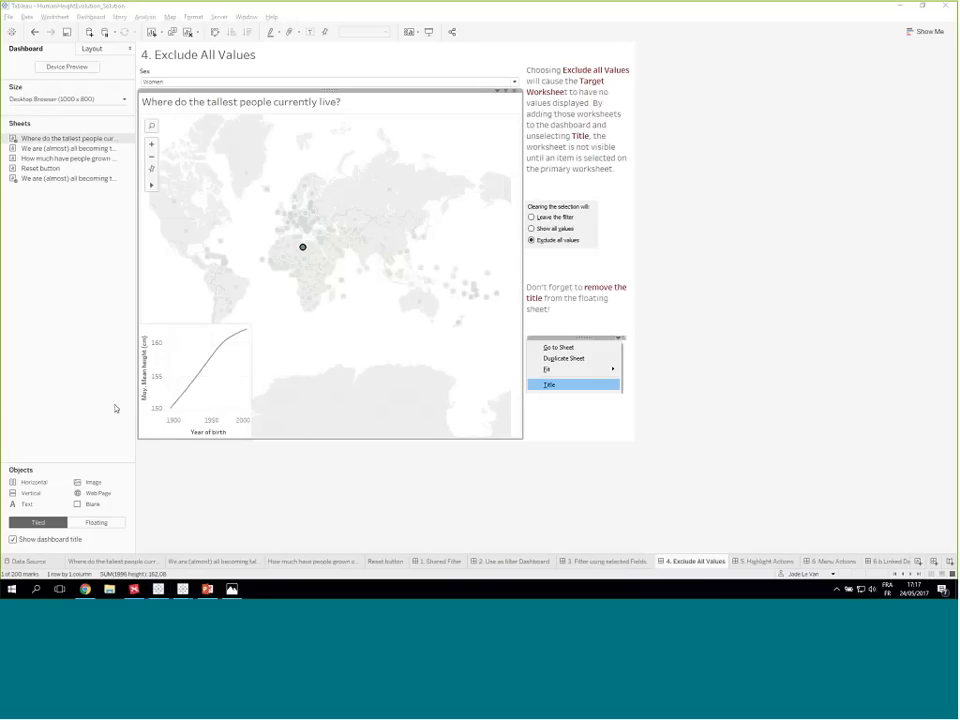
left_click(303, 249)
left_click(303, 249)
- Create a new worksheet with Country on Rows and Country as the text of the marks
left_click(918, 563)
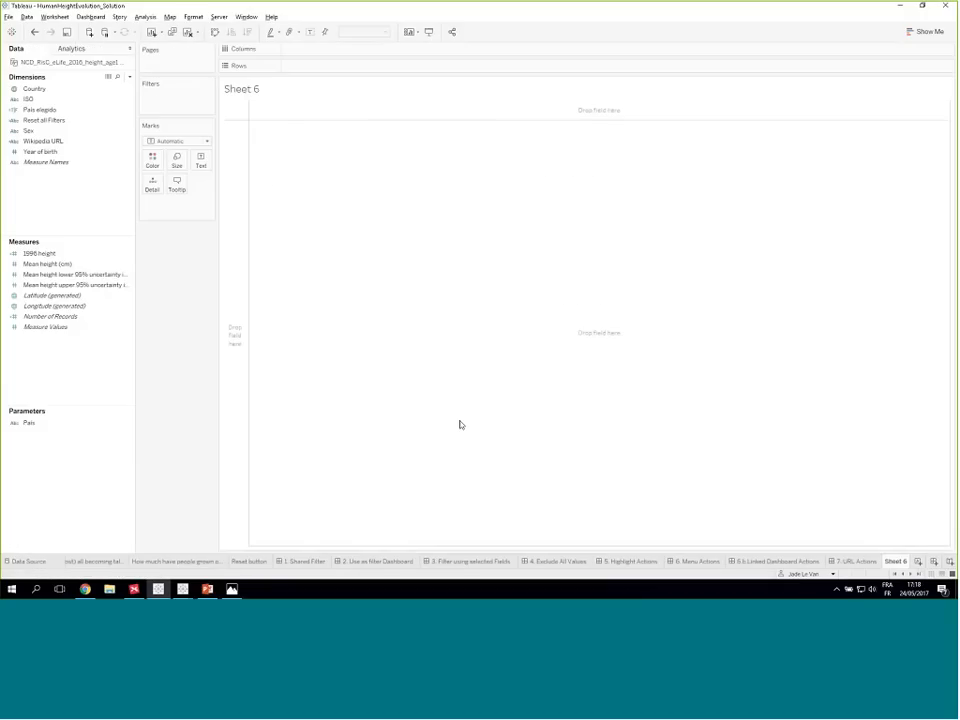
left_click(125, 275)
left_click(40, 89)
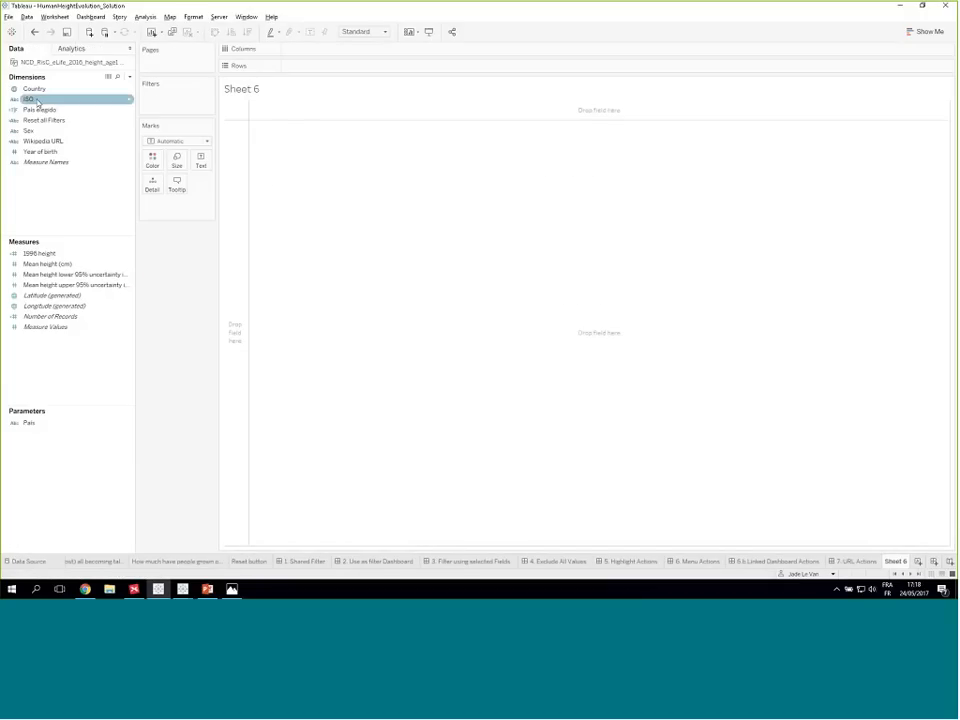
left_click(41, 91)
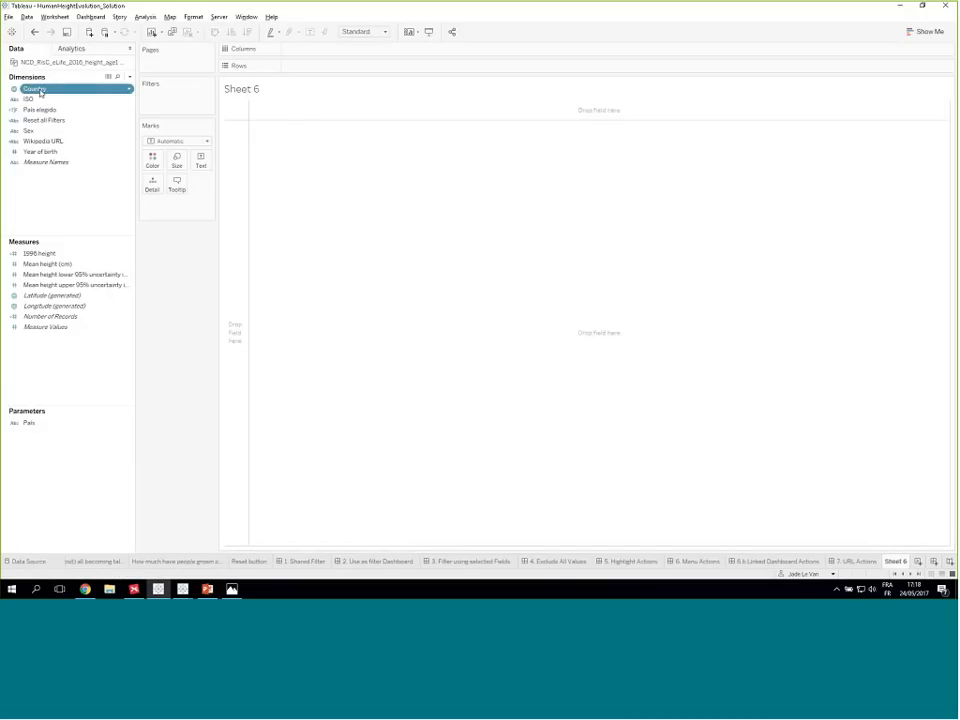
left_click_drag(40, 92, 300, 66)
left_click(49, 110)
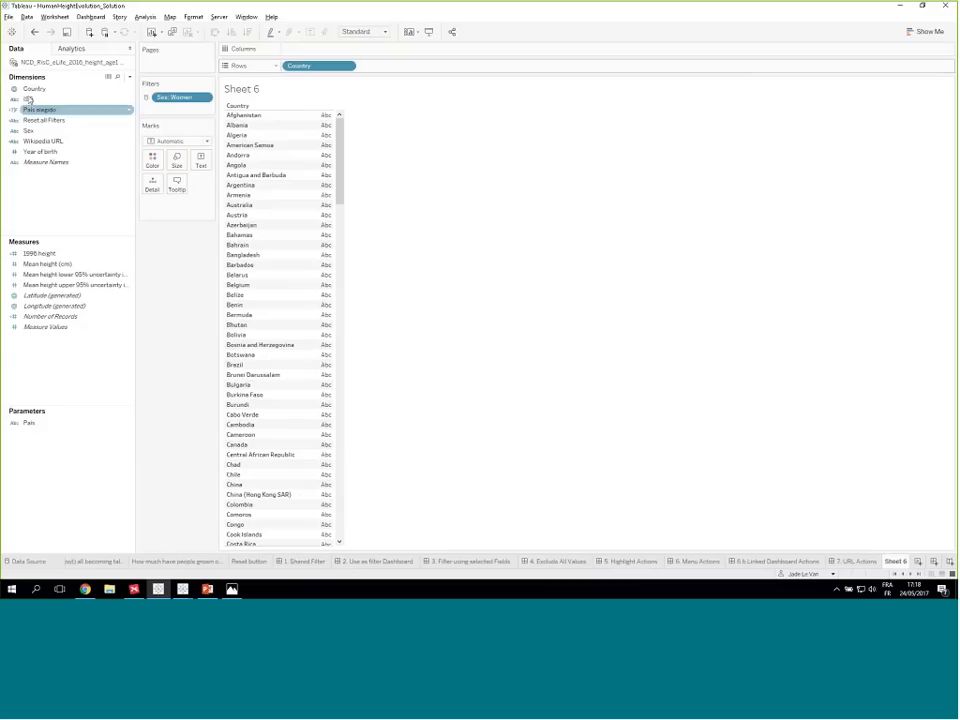
left_click_drag(34, 90, 200, 161)
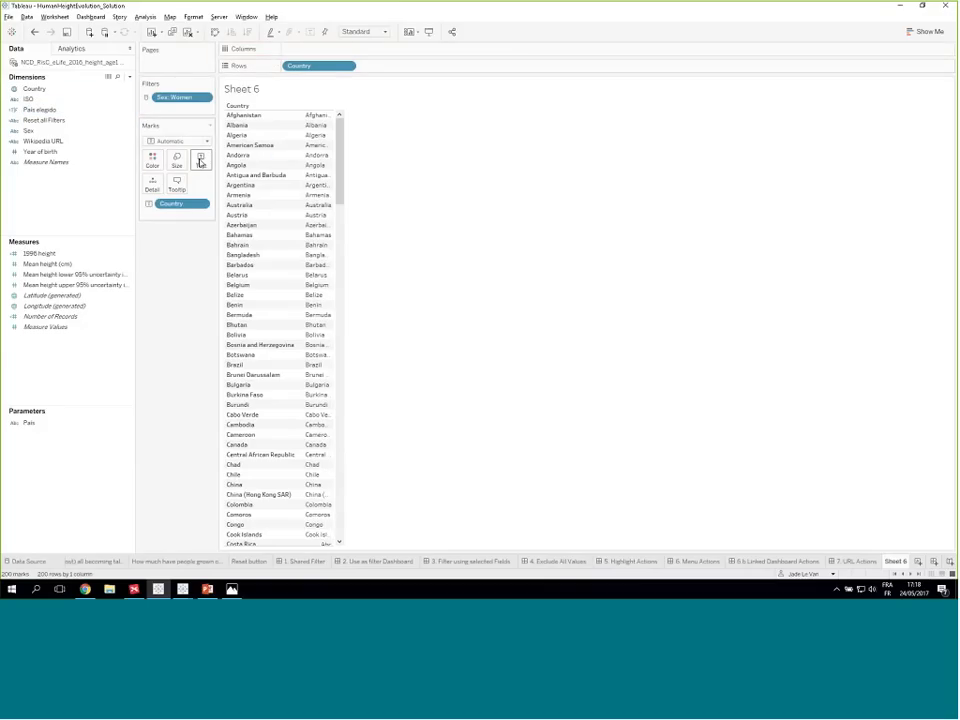
- Hide the header of the Country row field and widen the column of country names
left_click(346, 66)
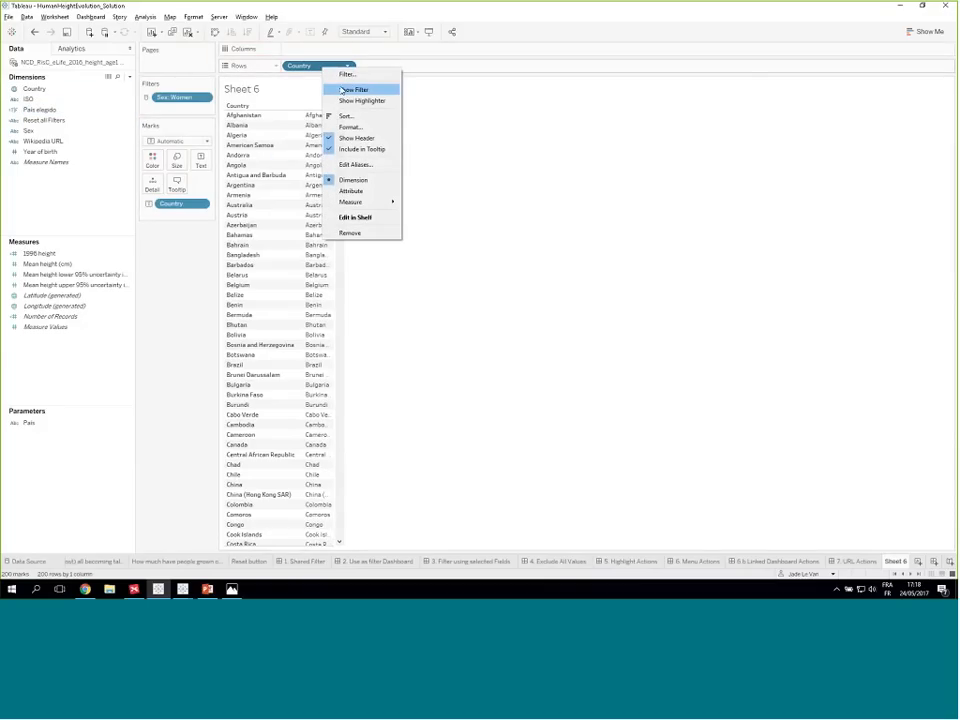
left_click(362, 139)
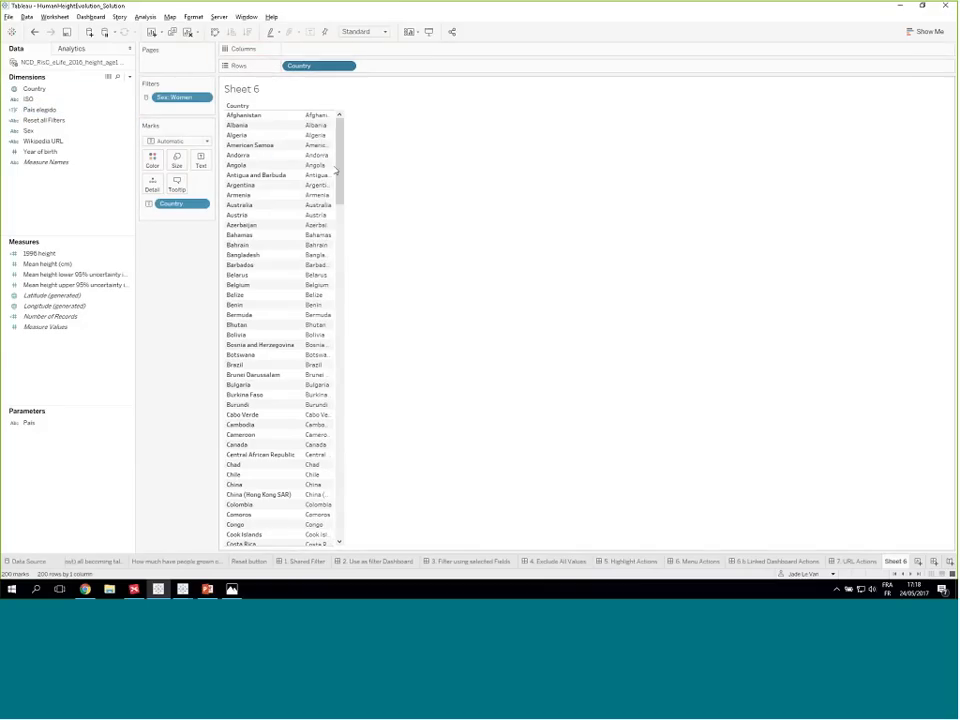
left_click_drag(254, 186, 319, 194)
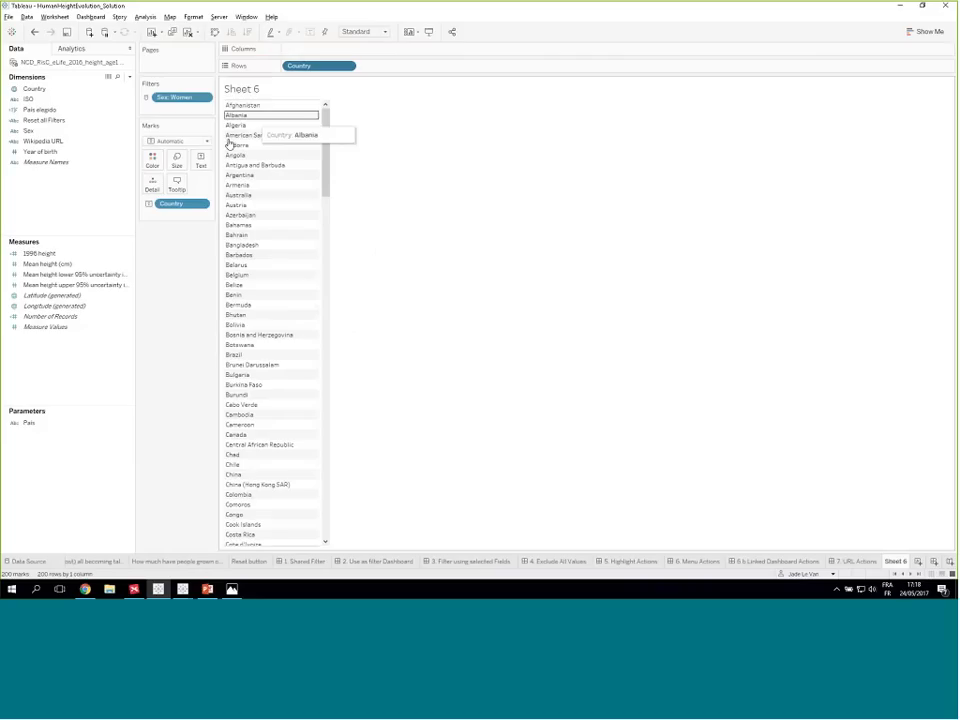
left_click(200, 163)
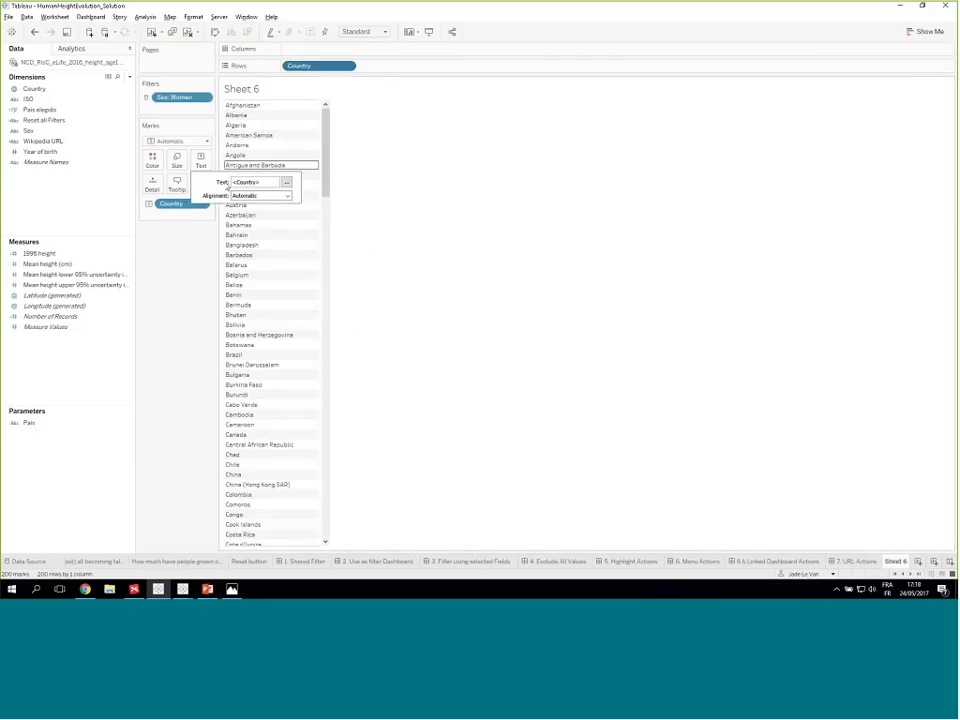
left_click(287, 183)
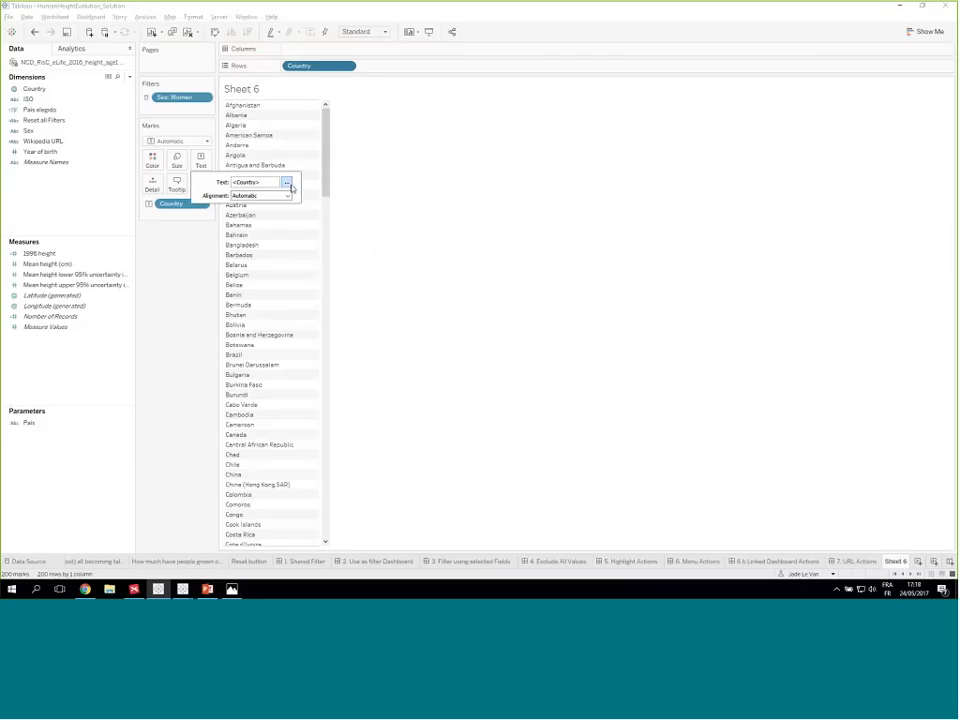
right_click(64, 204)
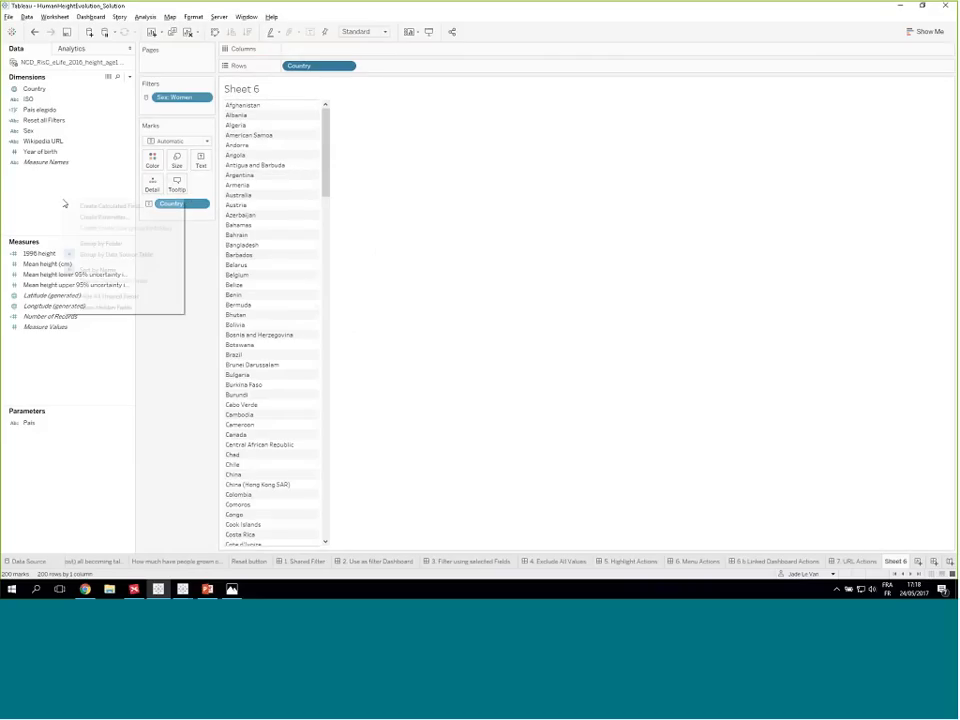
key("Escape")
- Edit the marks' label text to read "Evolution of height in <Country>" and widen the column to fit the full text
left_click(200, 162)
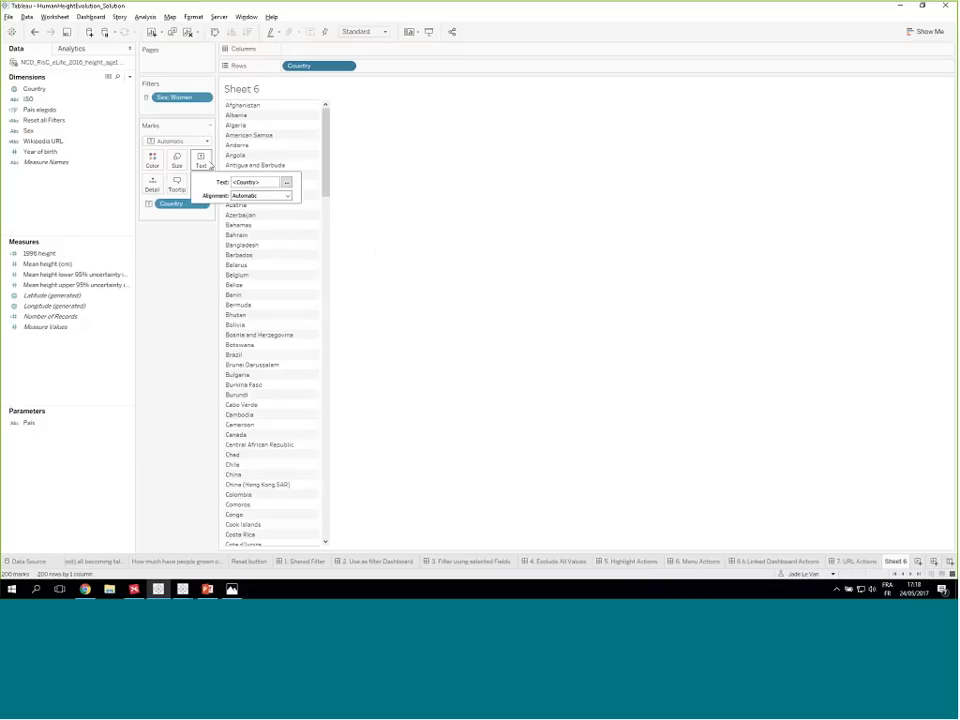
left_click(287, 183)
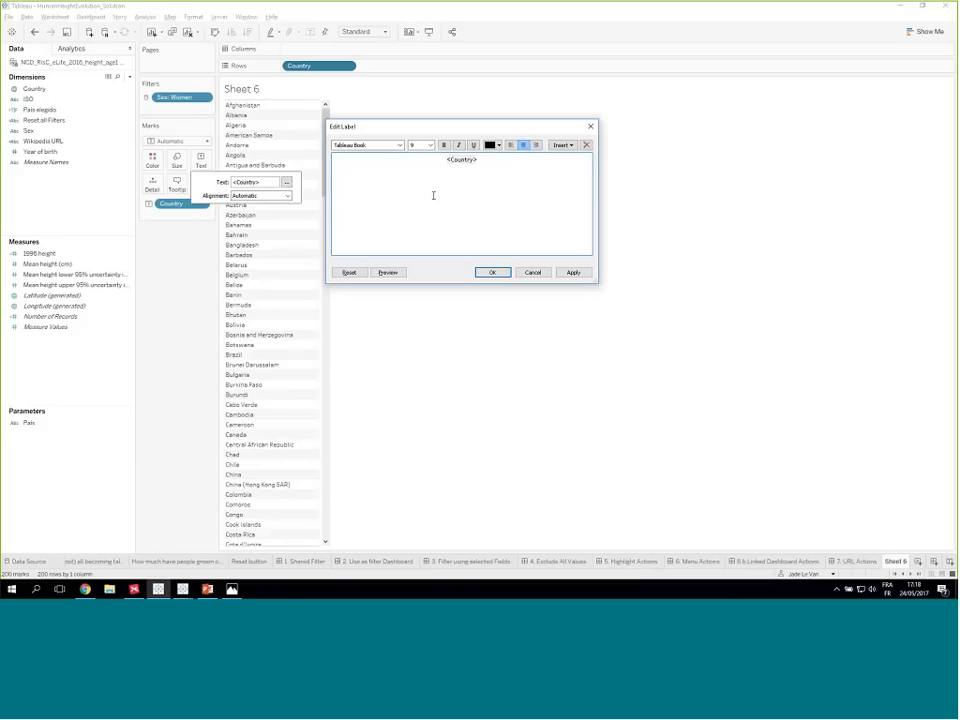
type("Evolution of height in")
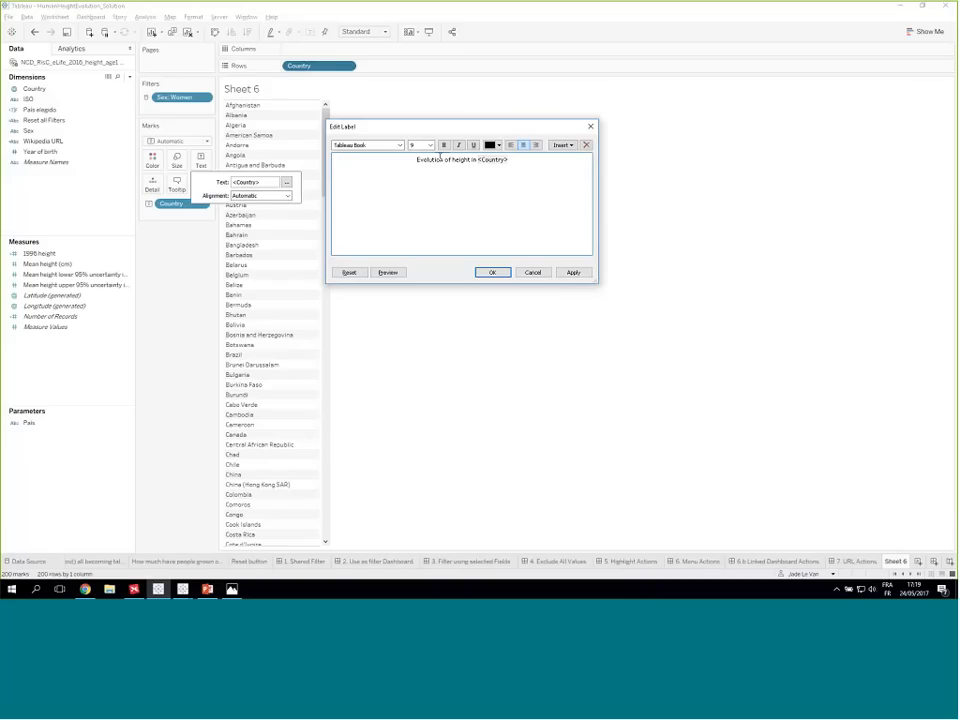
left_click_drag(417, 160, 481, 161)
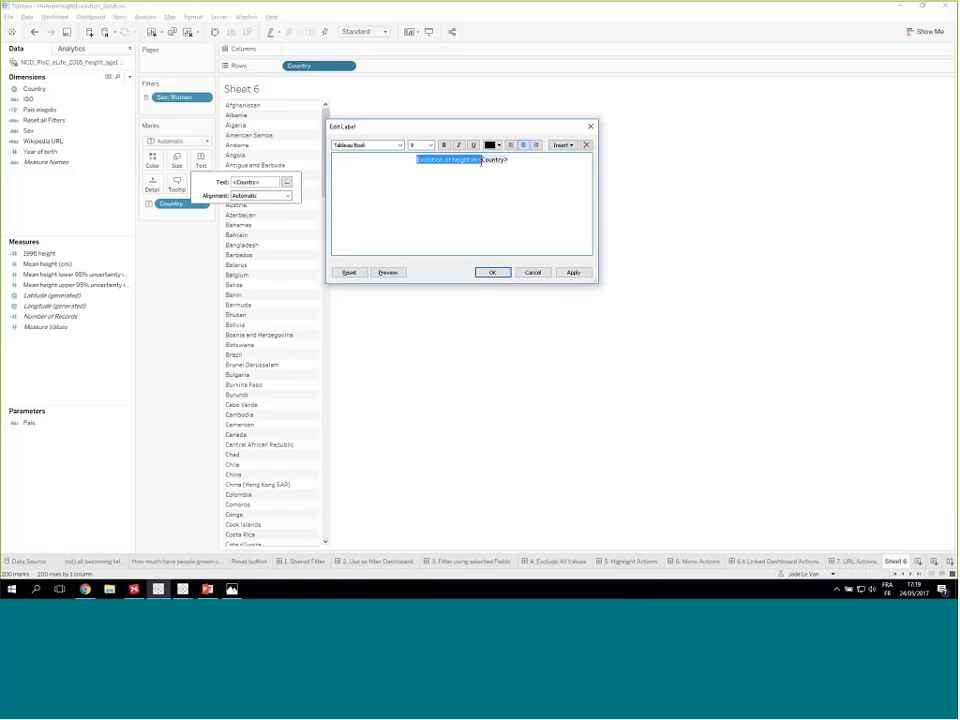
left_click(491, 273)
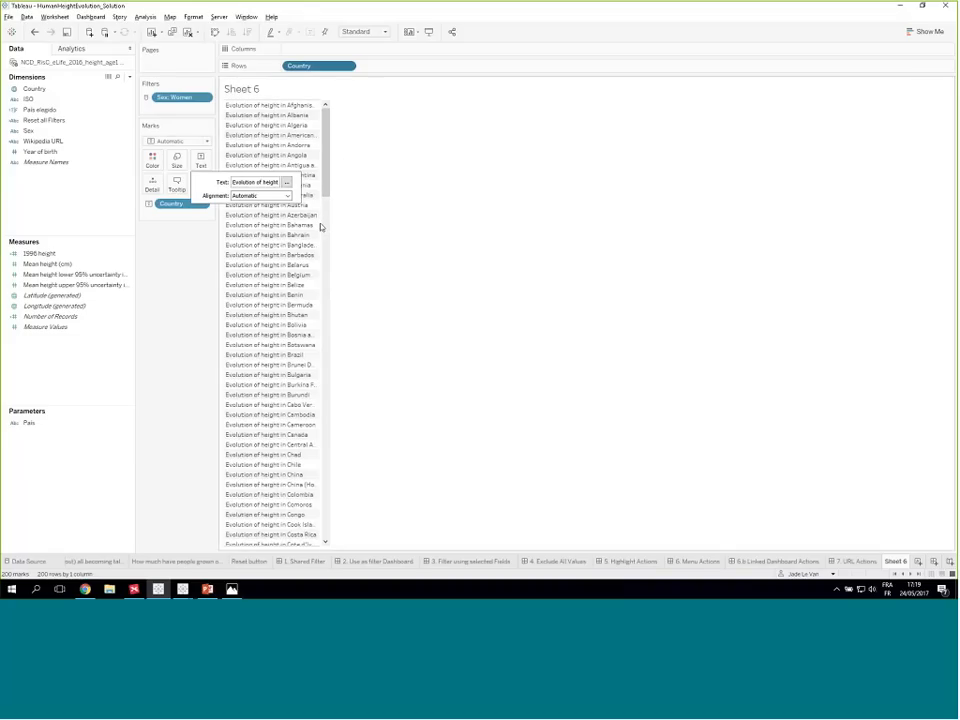
left_click_drag(321, 227, 403, 225)
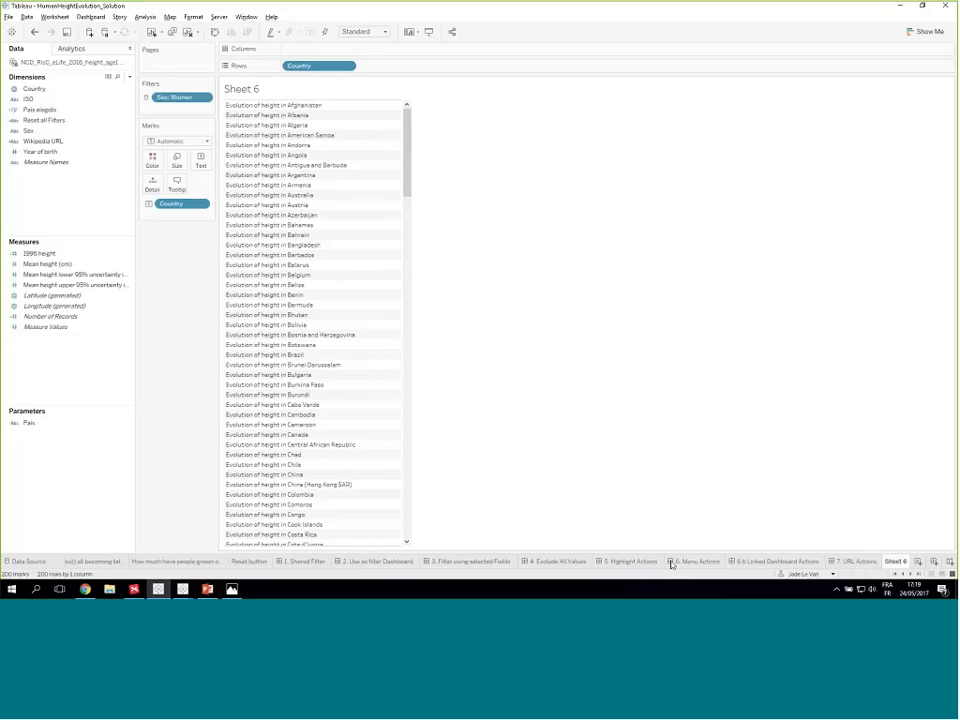
- Return to the "4. Exclude All Values" dashboard and rename Sheet 6 as "Title of Line Chart"
left_click(556, 561)
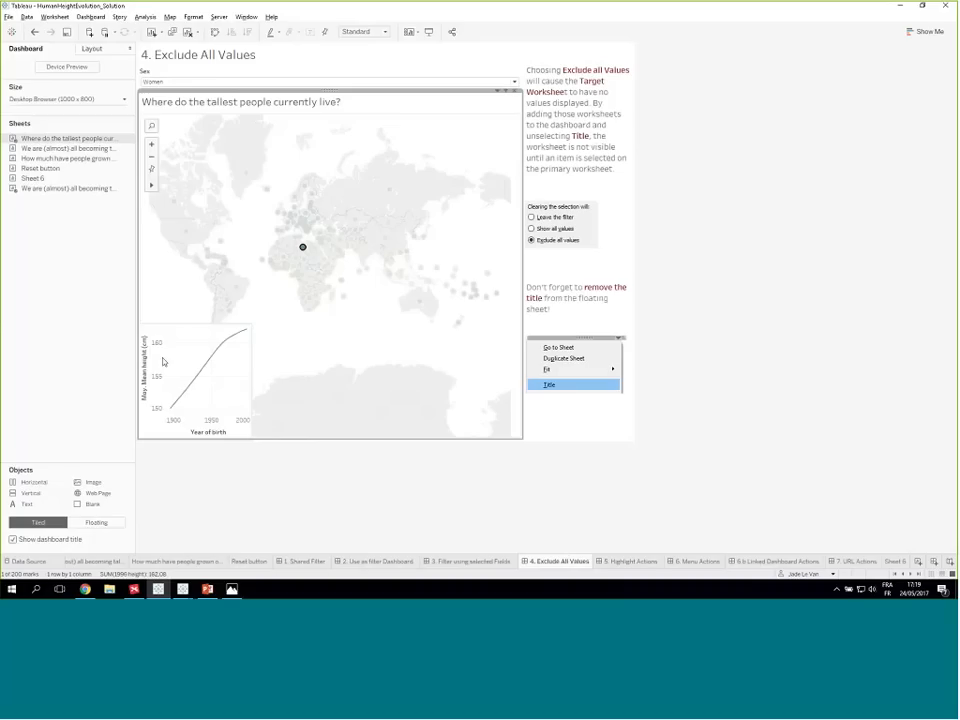
right_click(38, 180)
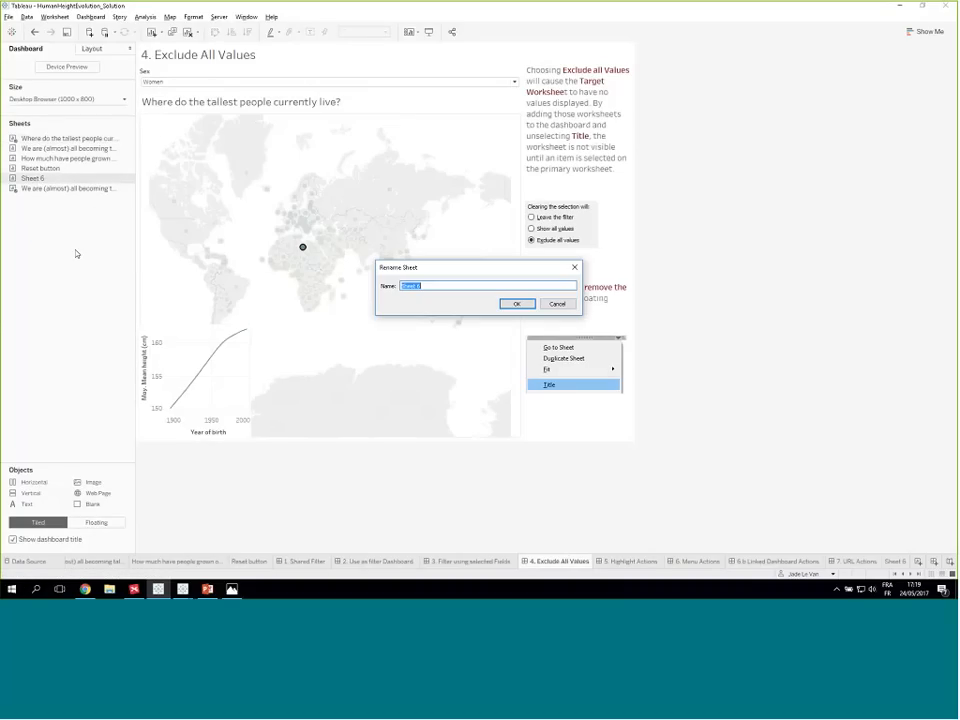
type("Title of cha")
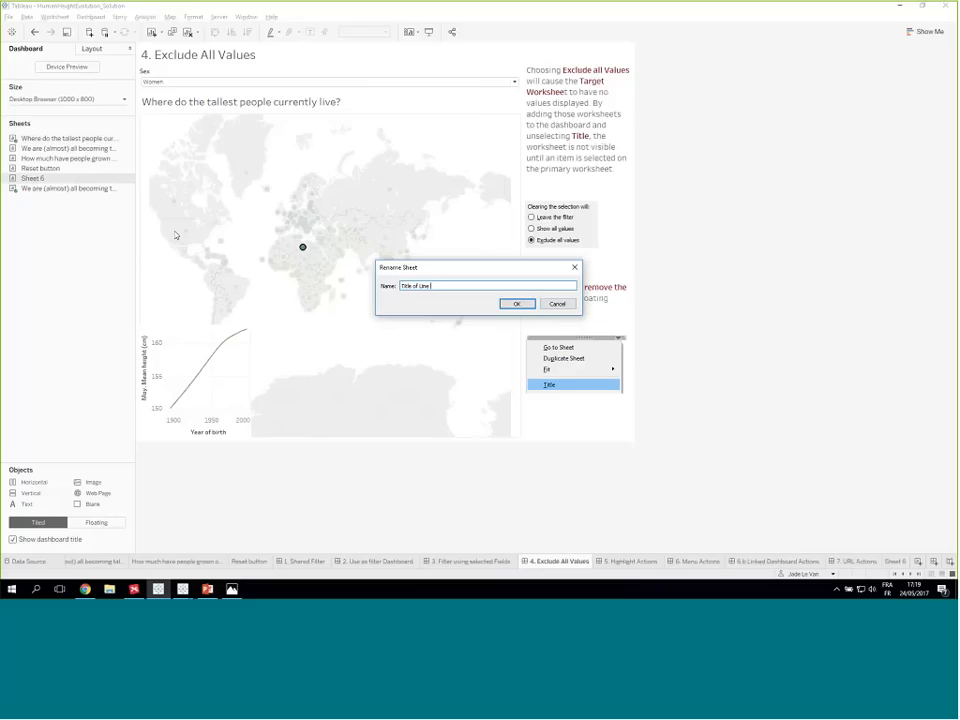
type(" Chart")
key("Return")
- Add the Title of Line Chart sheet to the dashboard as a floating object over the line chart and hide its title
left_click_drag(60, 178, 249, 324)
left_click(311, 93)
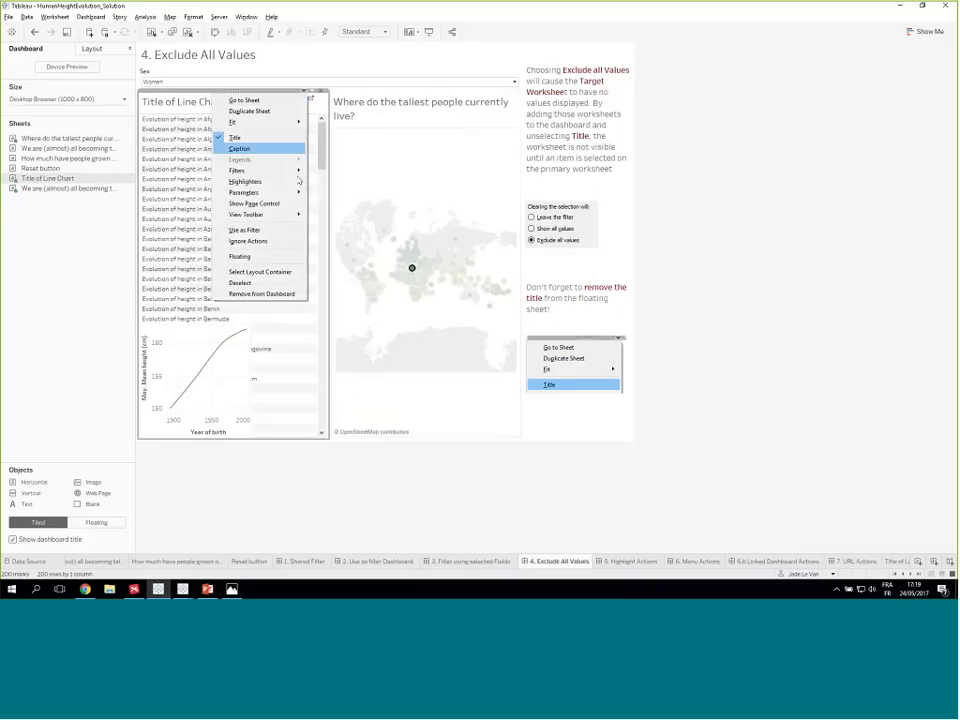
left_click(251, 256)
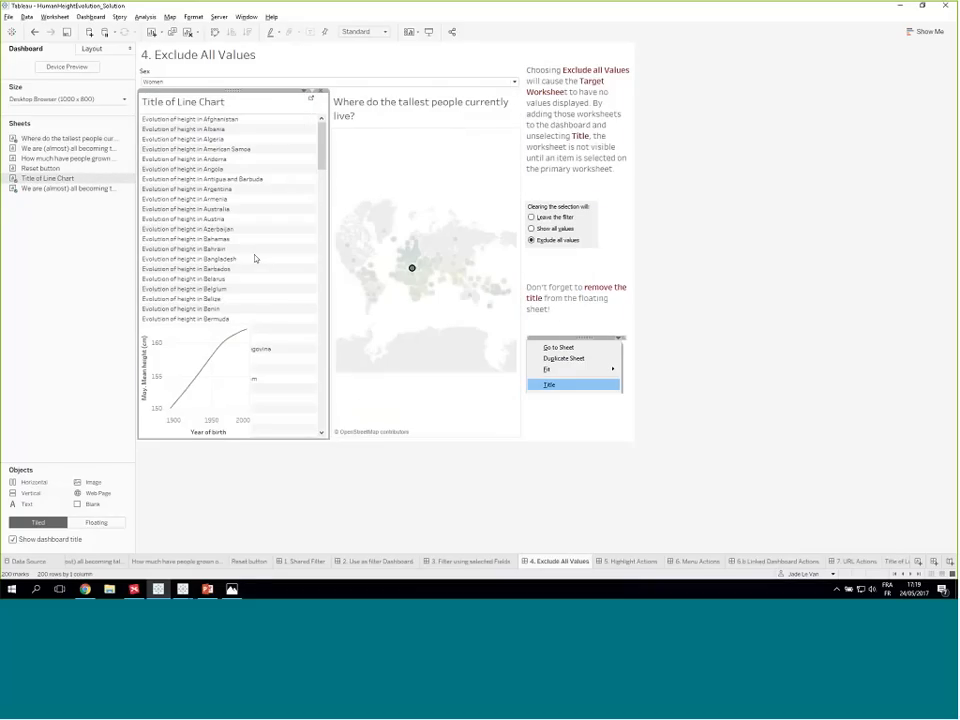
left_click_drag(235, 77, 229, 316)
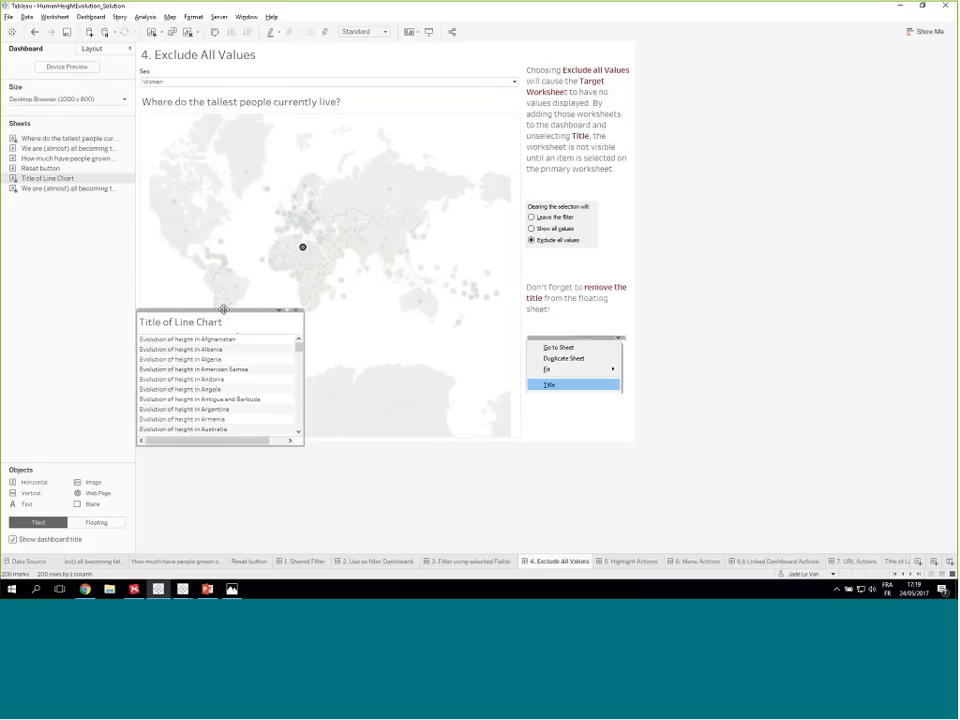
right_click(214, 321)
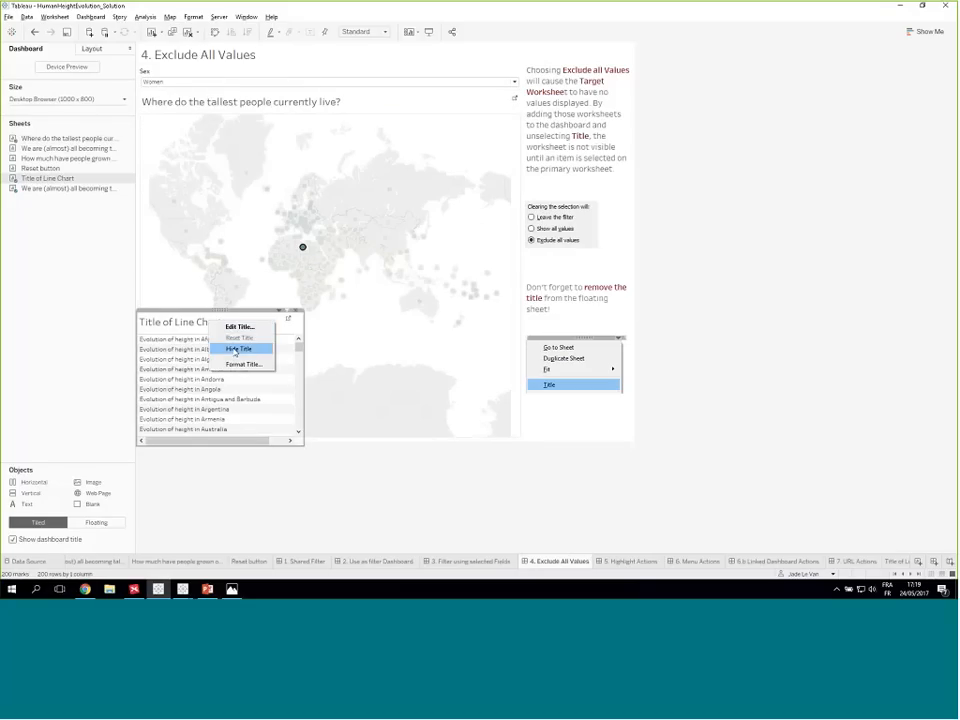
left_click(236, 348)
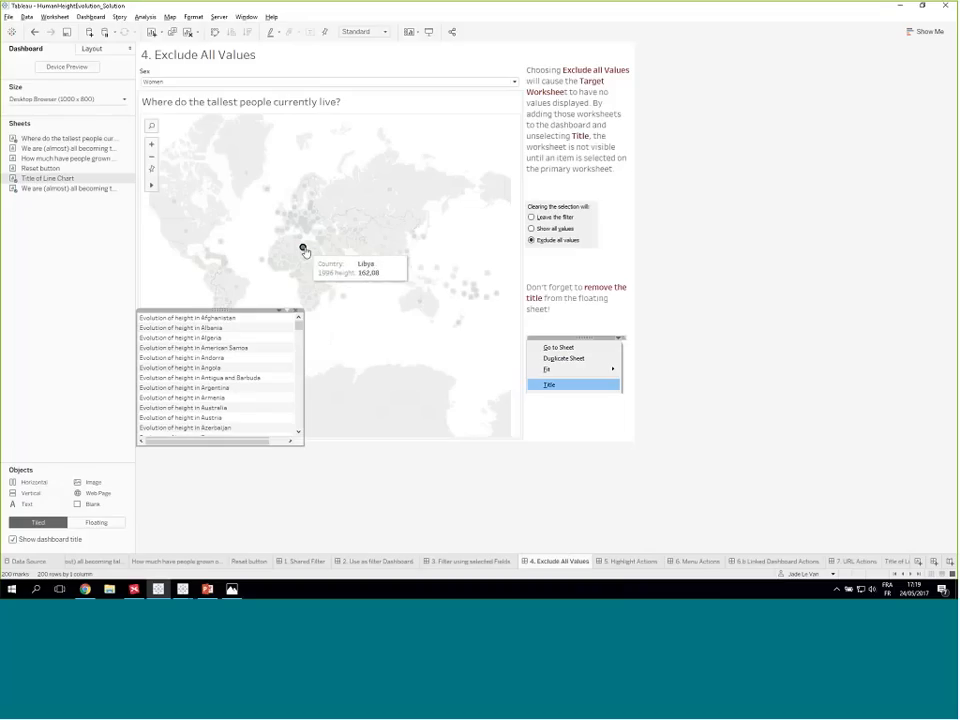
- Move the floating title sheet off the line chart and test its filtering by clicking Libya on the map, deselecting it and reselecting it
left_click_drag(220, 312, 217, 183)
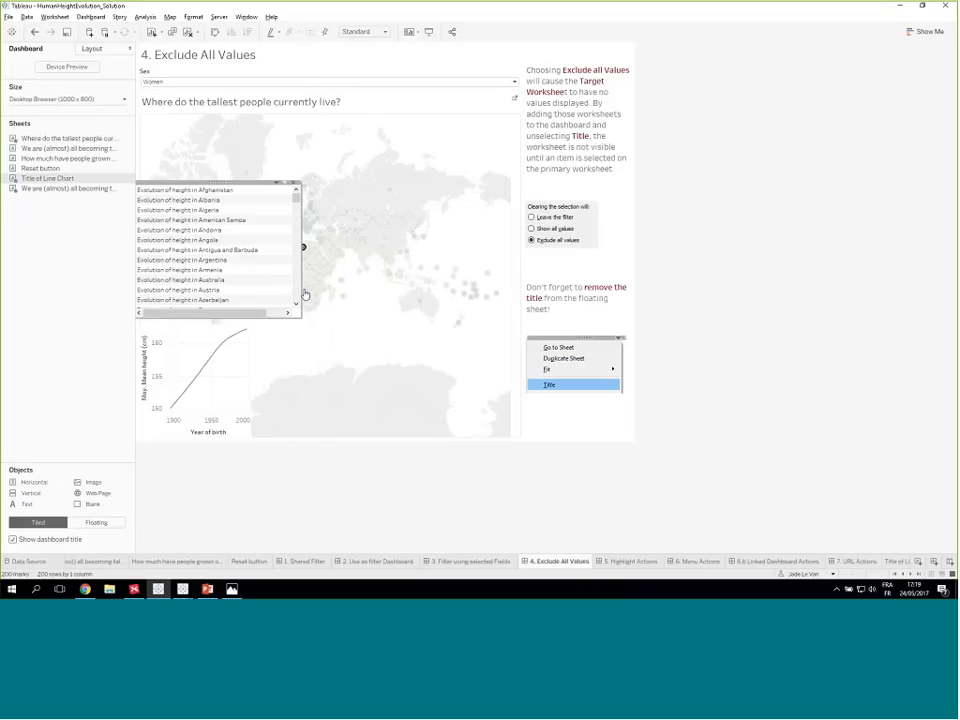
left_click(304, 248)
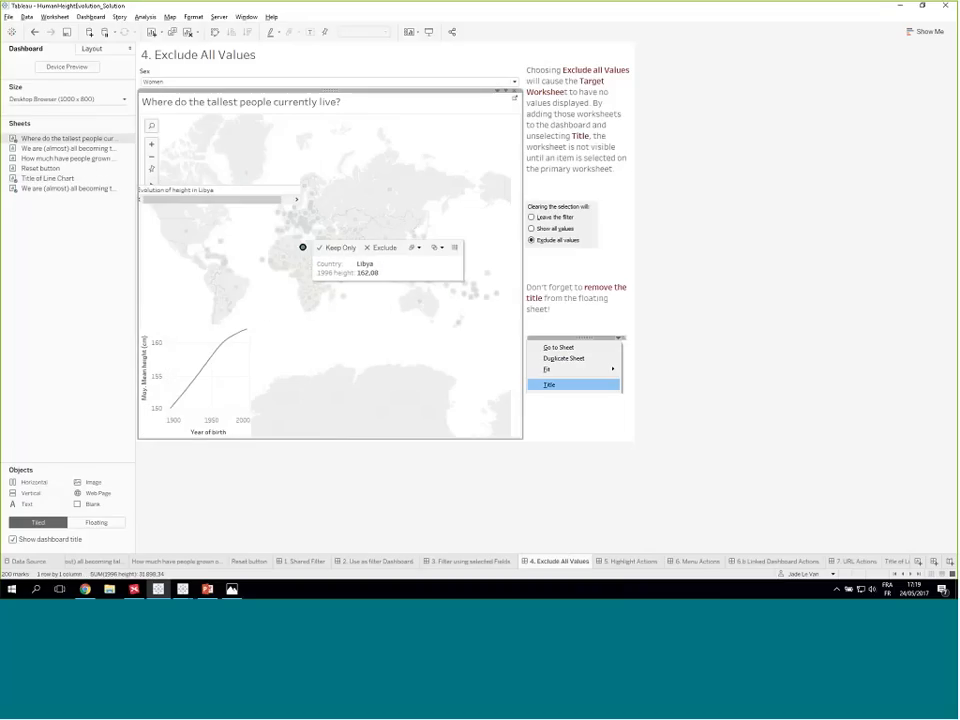
left_click(303, 248)
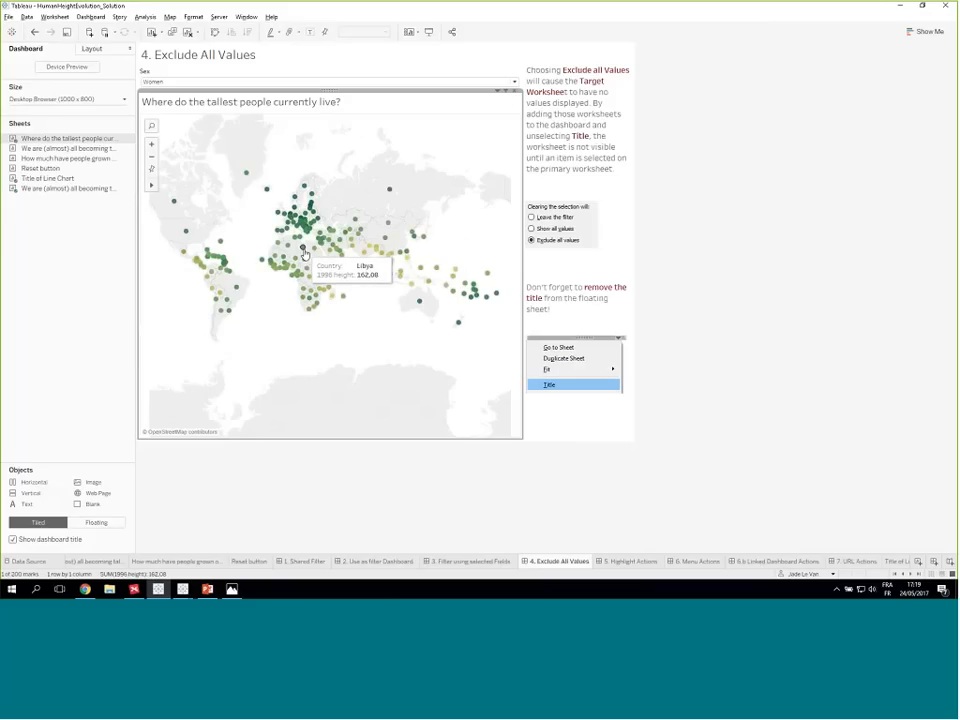
left_click(303, 248)
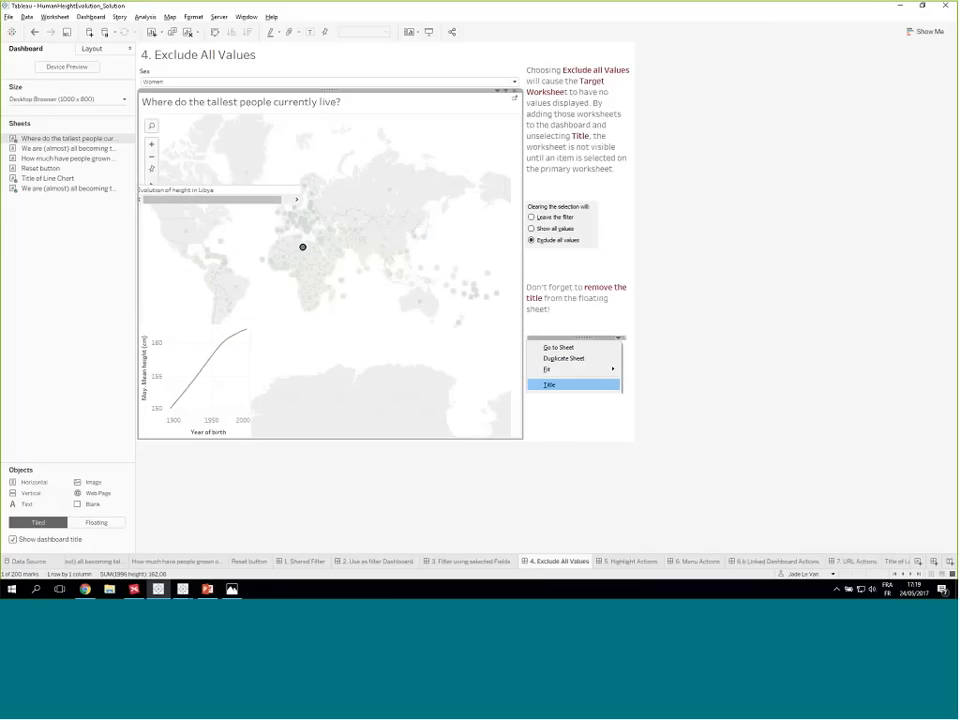
- Review the source and target sheets of the dashboard's Filter1 action, including Title of Line Chart
left_click(91, 17)
left_click(98, 118)
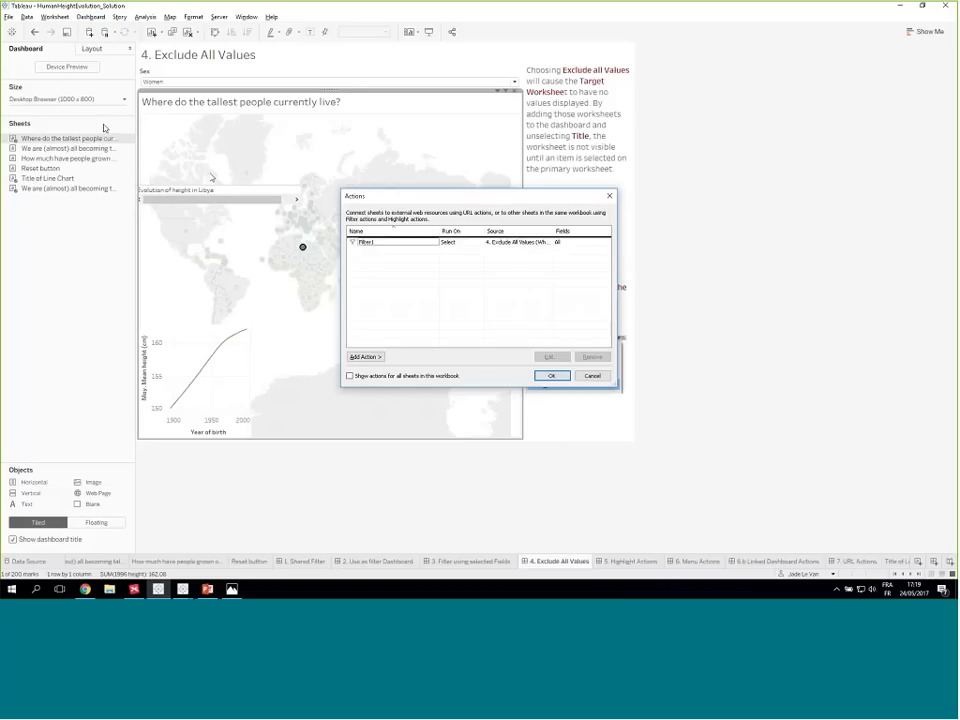
double_click(380, 241)
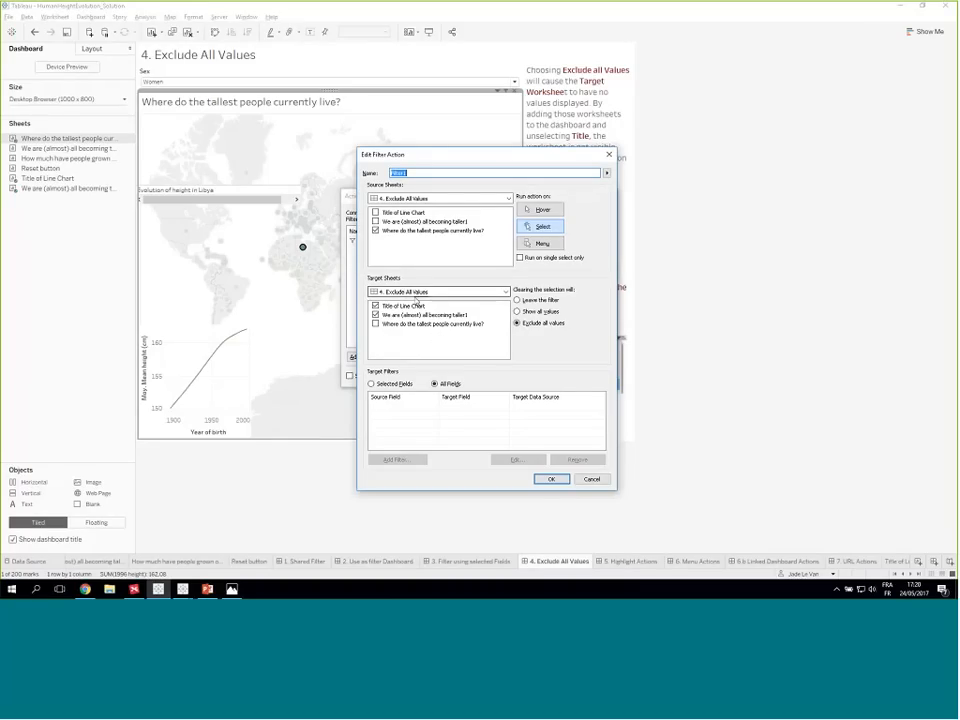
left_click(549, 479)
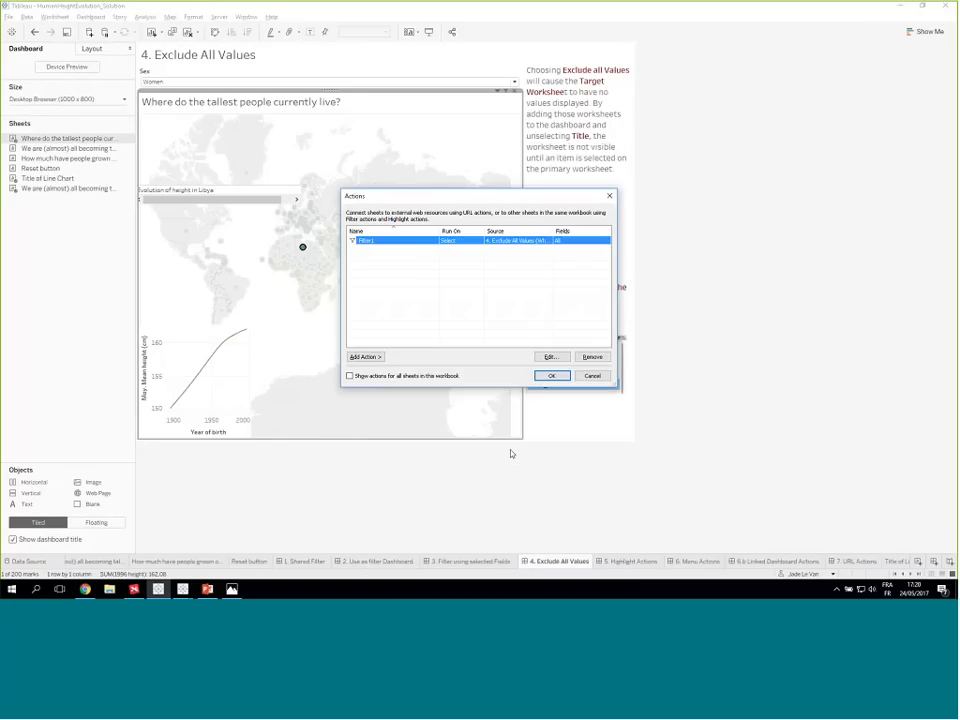
left_click(549, 376)
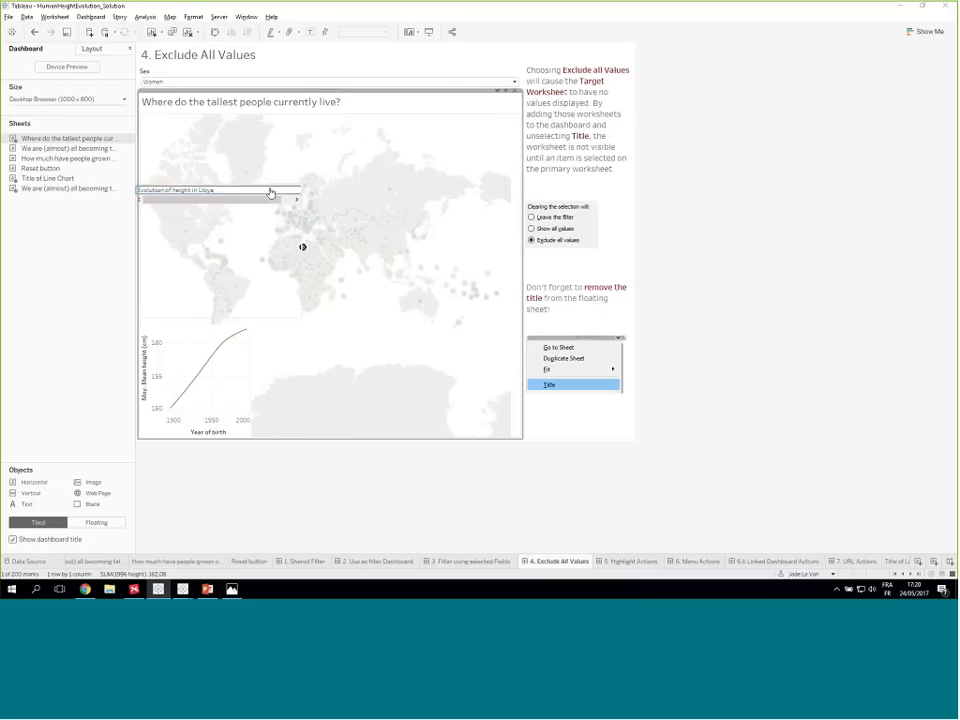
- Place the floating title sheet directly above the line chart, shrink it to one line at the chart's width and fit it to Entire View
left_click(274, 190)
left_click_drag(220, 186, 222, 314)
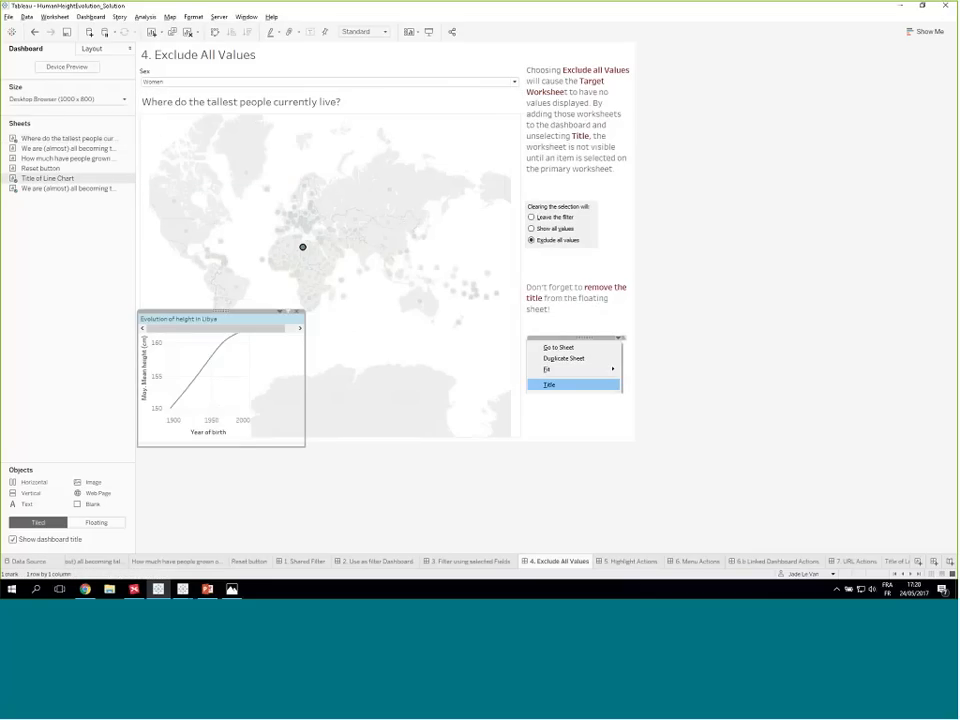
left_click_drag(240, 446, 242, 329)
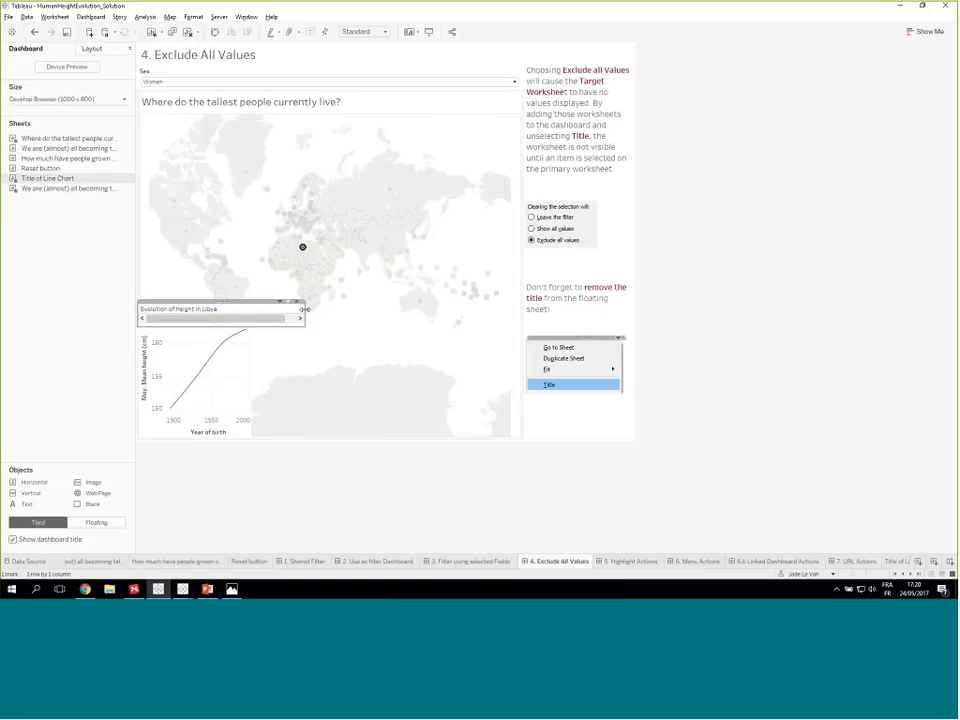
left_click_drag(304, 313, 322, 313)
left_click(297, 301)
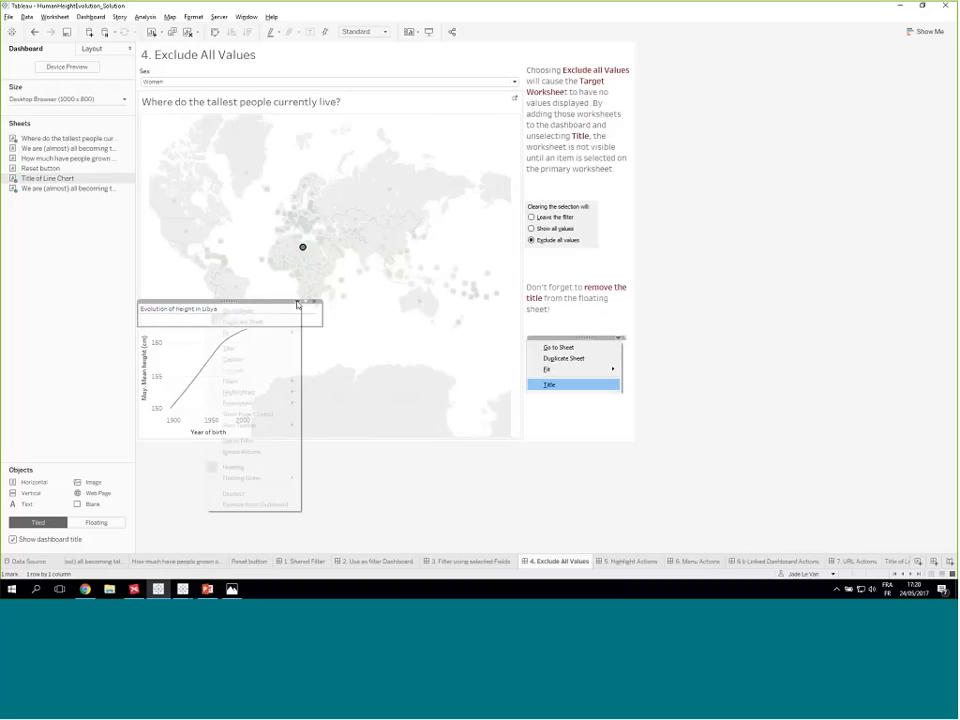
mouse_move(278, 335)
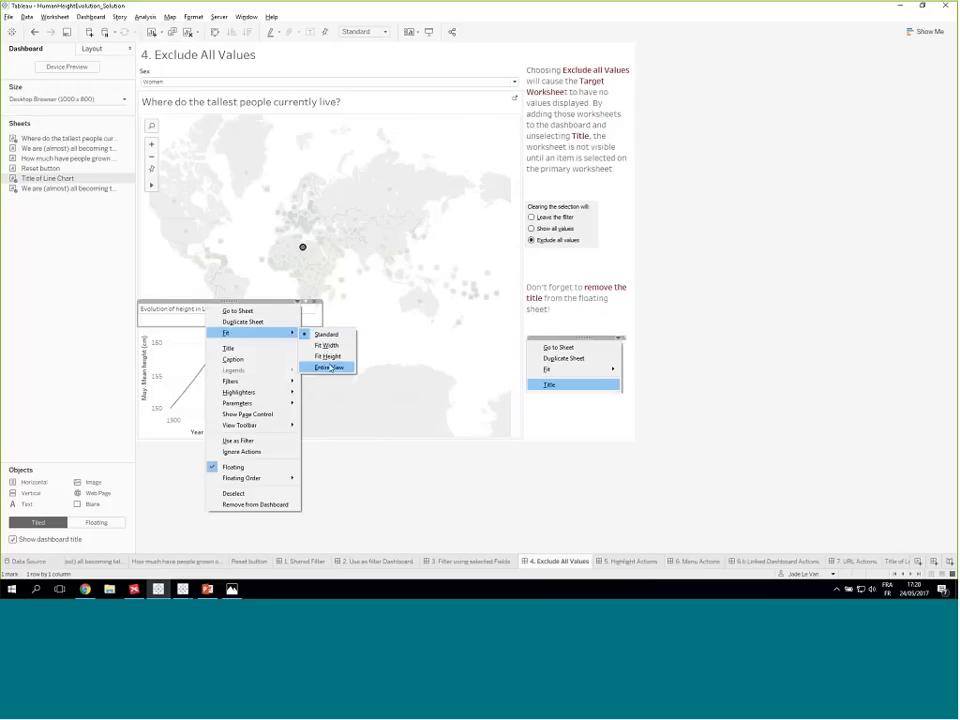
left_click(329, 367)
left_click_drag(322, 319, 251, 317)
- Test the dynamic title by clearing Libya, then selecting and deselecting Niger, Croatia and Ireland on the map
left_click(304, 248)
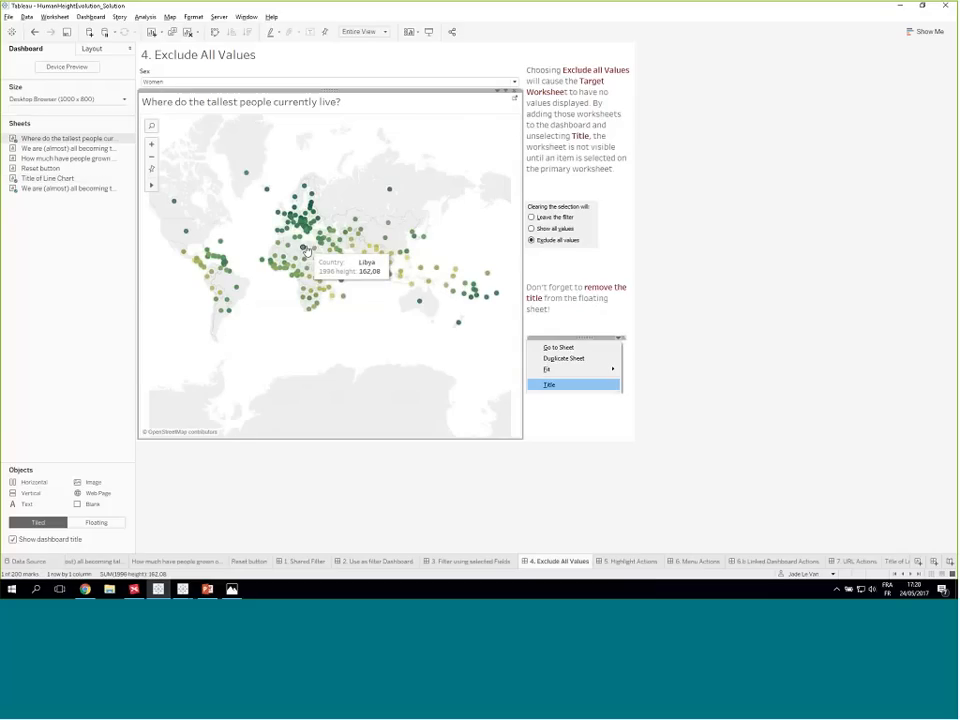
left_click(297, 261)
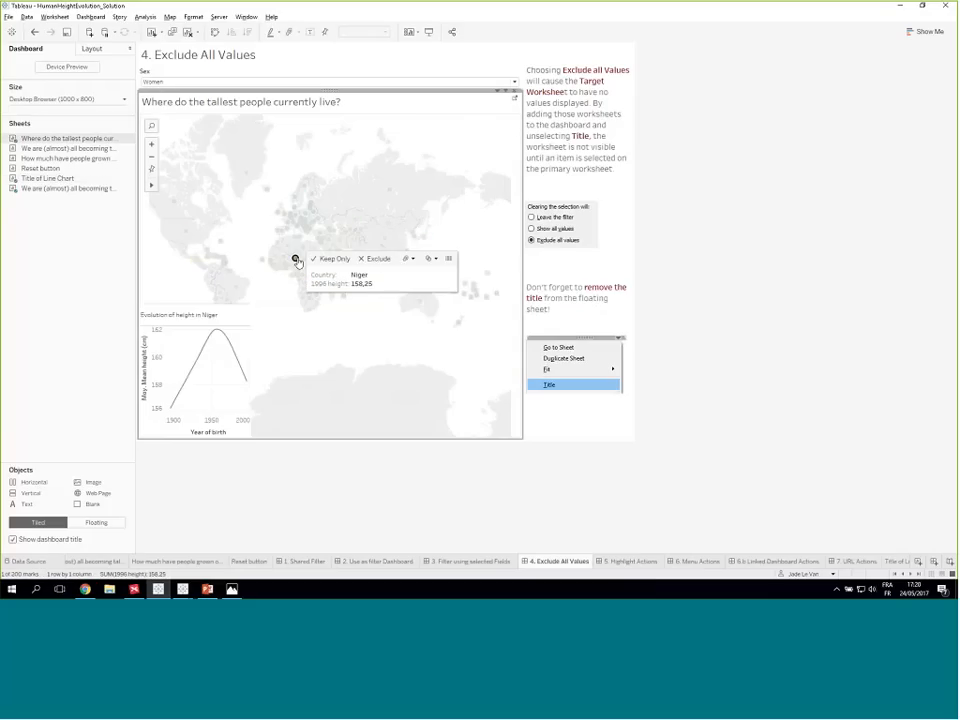
left_click(297, 261)
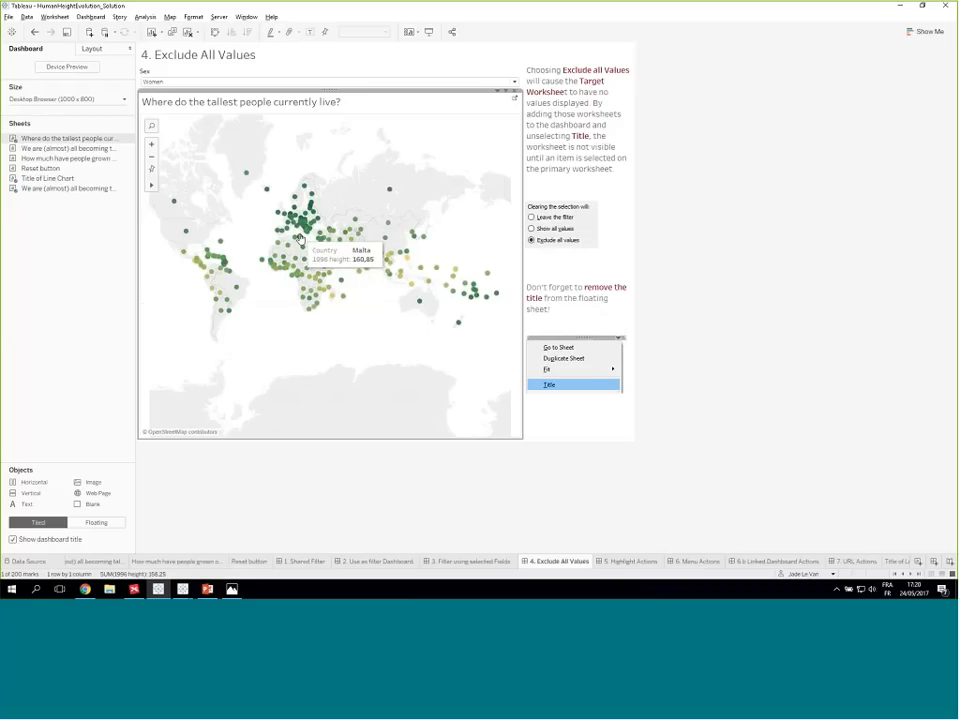
left_click(302, 232)
left_click(300, 231)
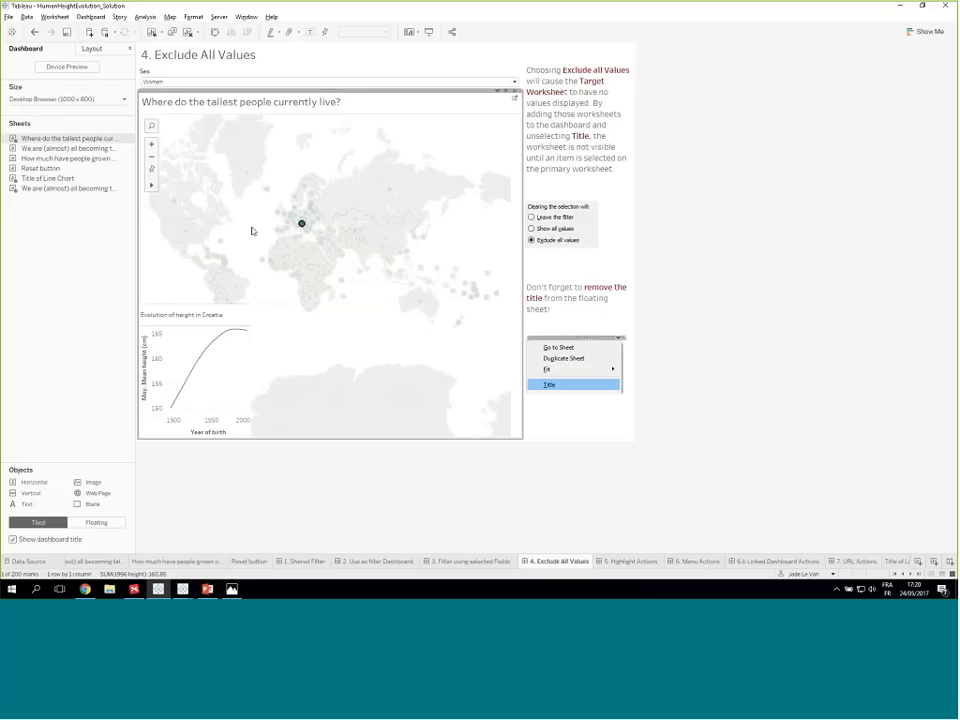
left_click(250, 229)
left_click(277, 214)
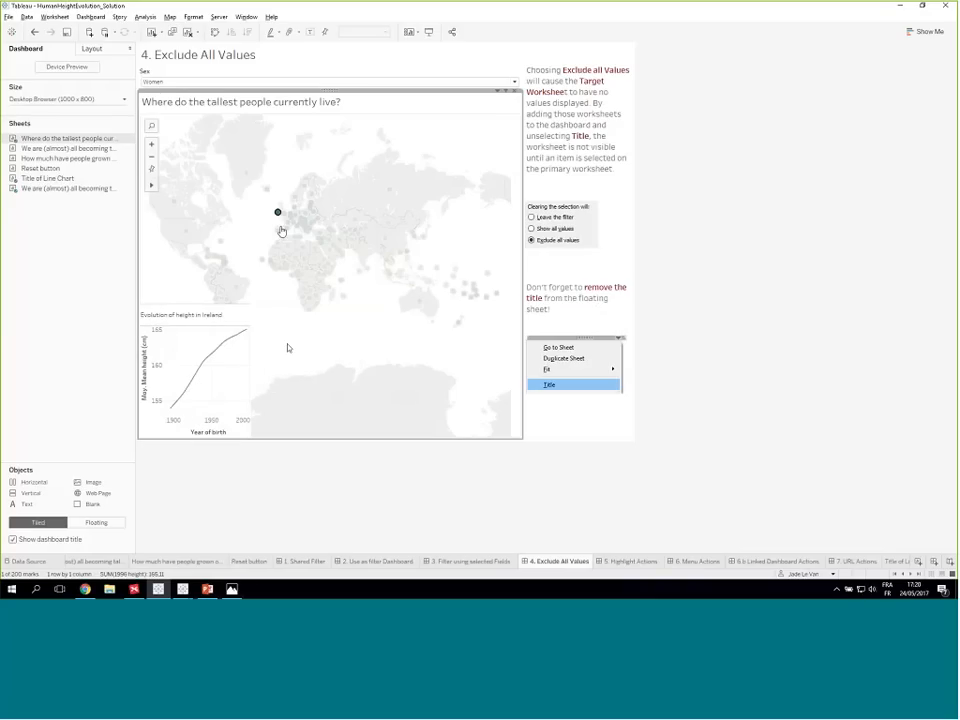
left_click(277, 214)
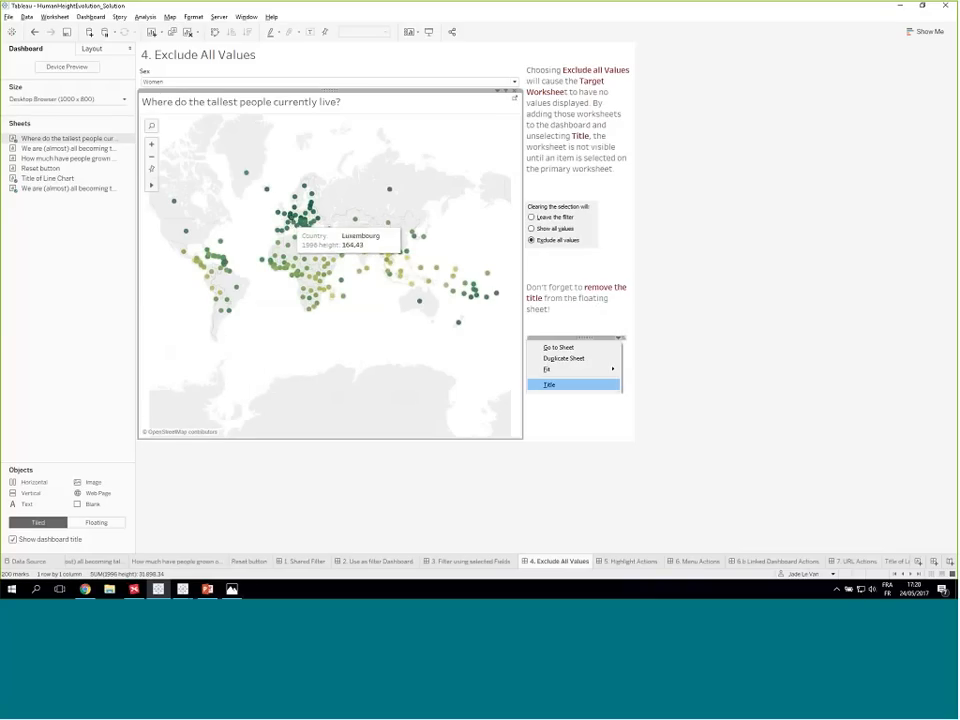
- Go to the Title of Line Chart worksheet and review the Show Header option of the Country row field
left_click(896, 562)
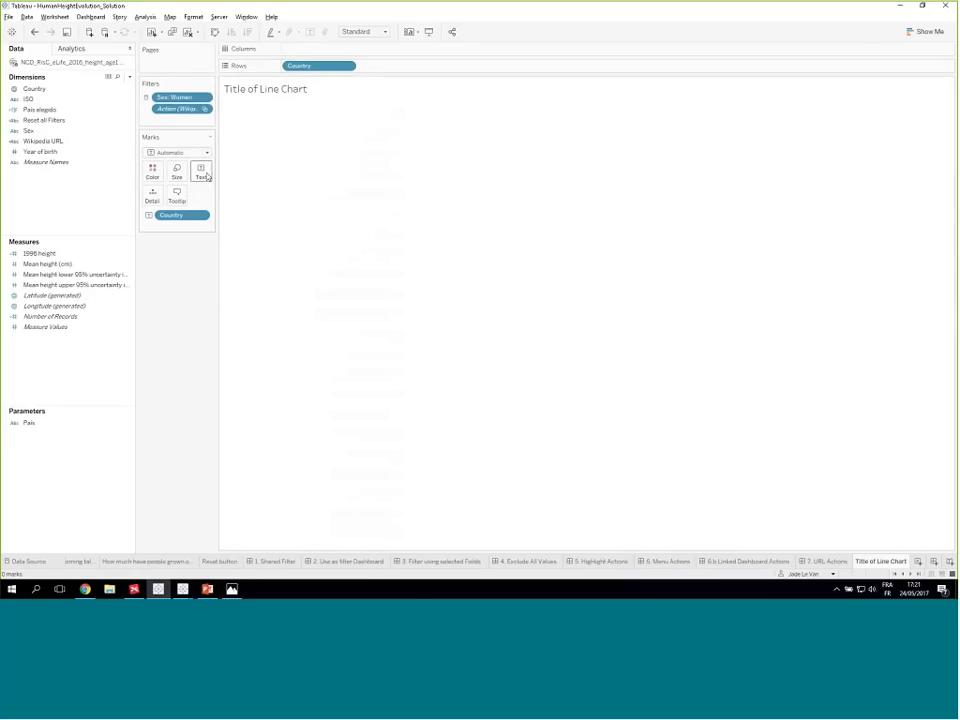
right_click(311, 68)
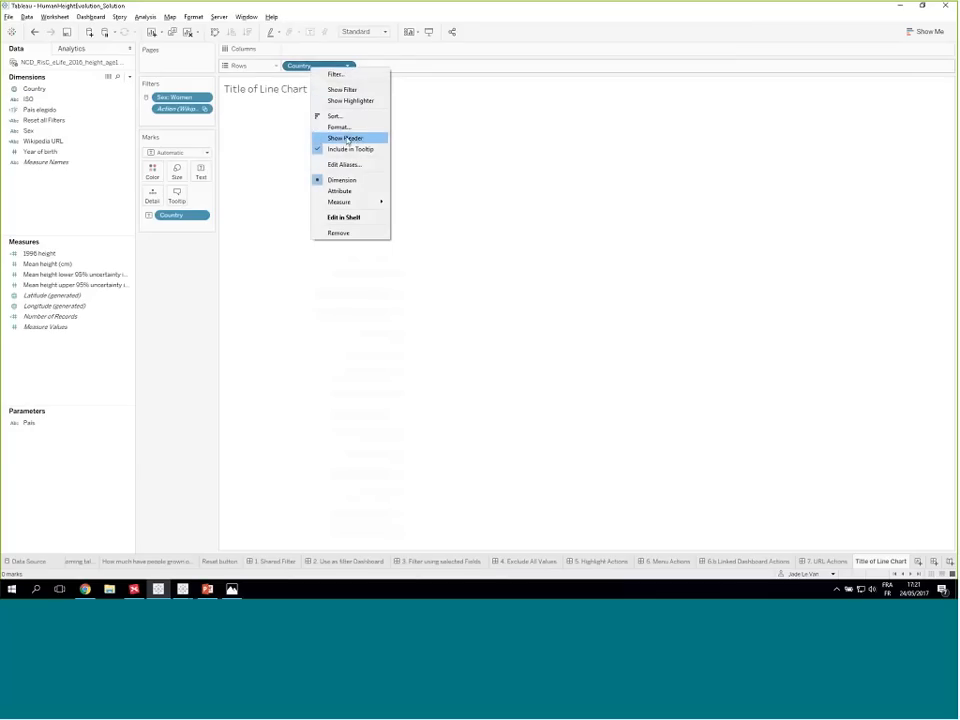
left_click(348, 140)
right_click(320, 66)
left_click(268, 142)
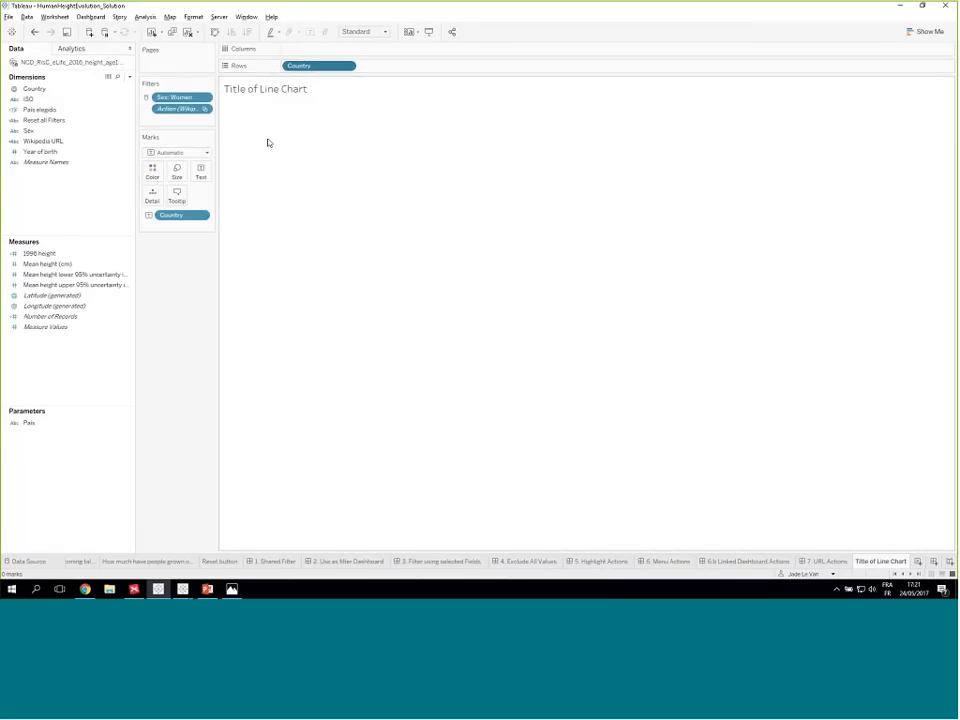
- Review the text label of the Title of Line Chart worksheet, including its inserted Country field
left_click(200, 172)
left_click(286, 194)
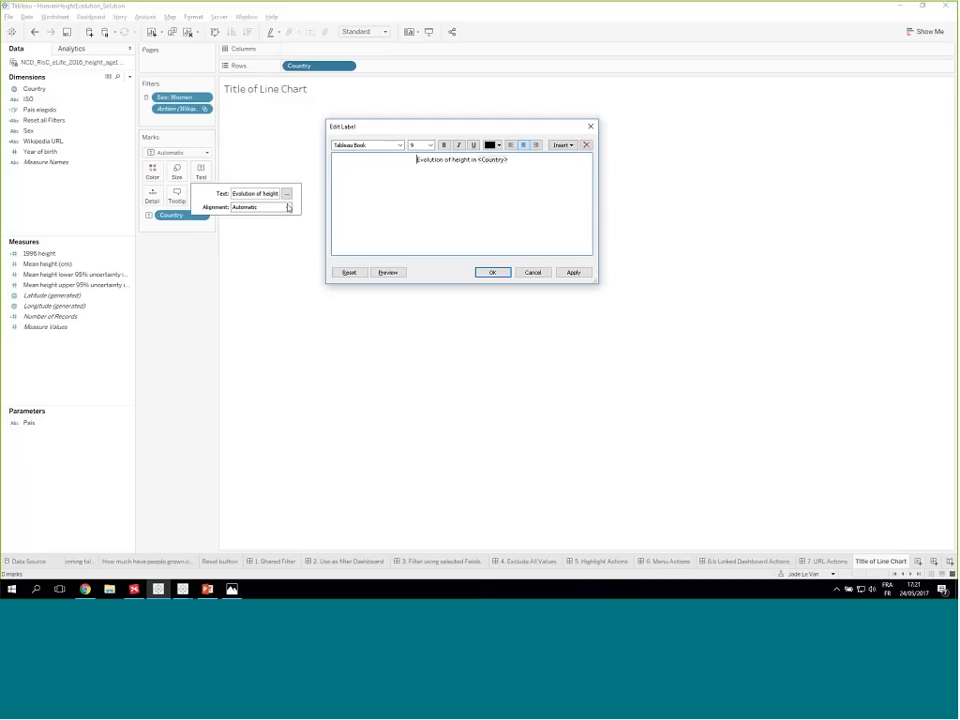
left_click(492, 272)
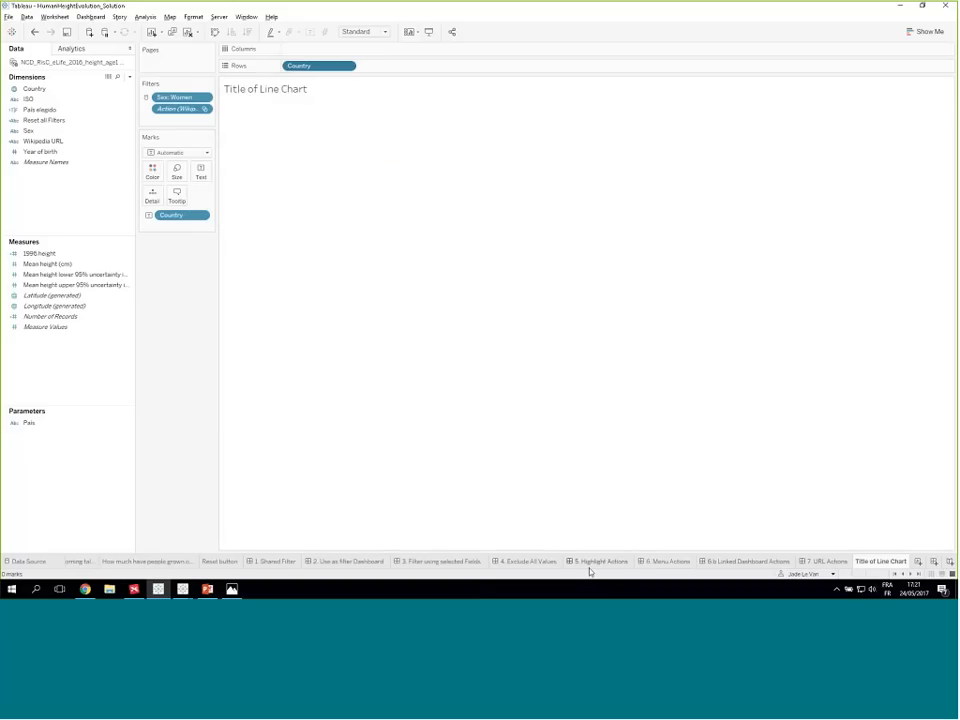
- Return to the 4. Exclude All Values dashboard and test the dynamic title by selecting and clearing France on the map
left_click(528, 561)
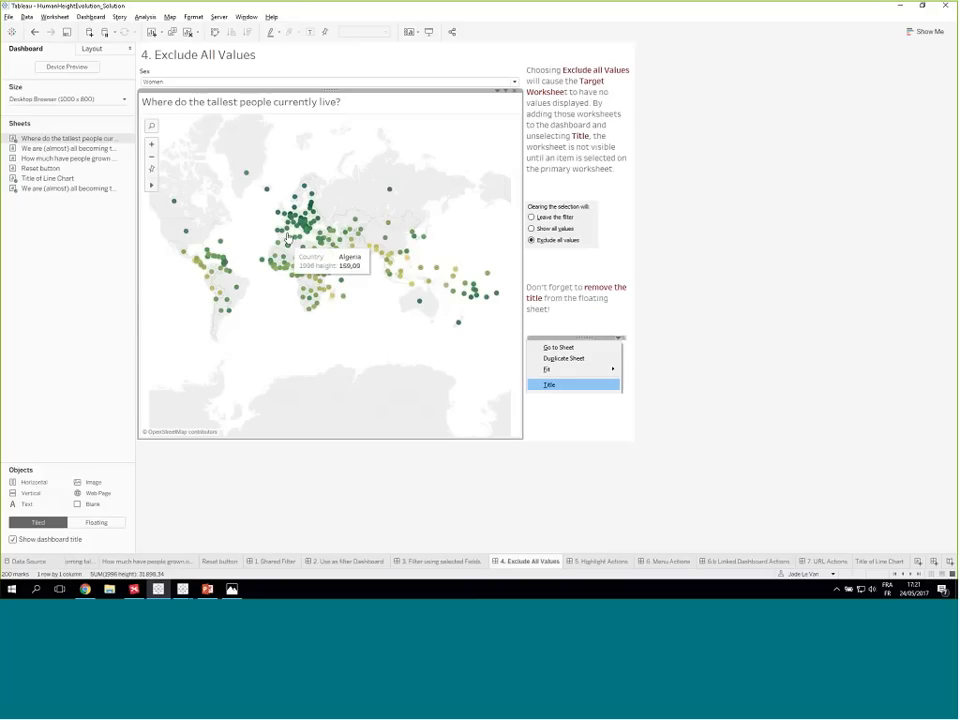
left_click(288, 226)
left_click(288, 226)
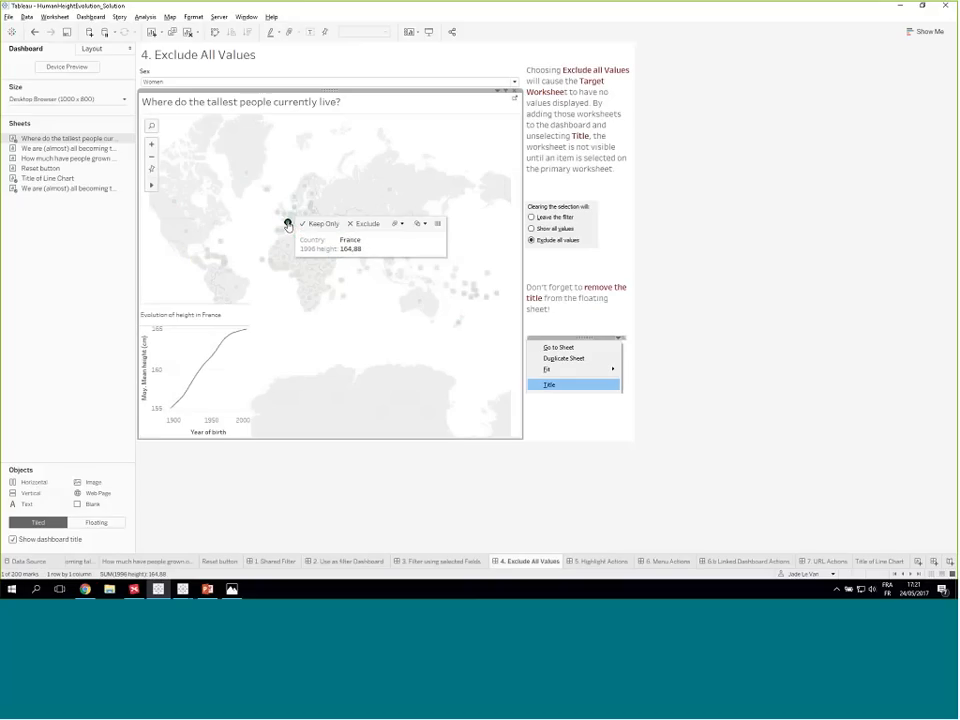
left_click(288, 222)
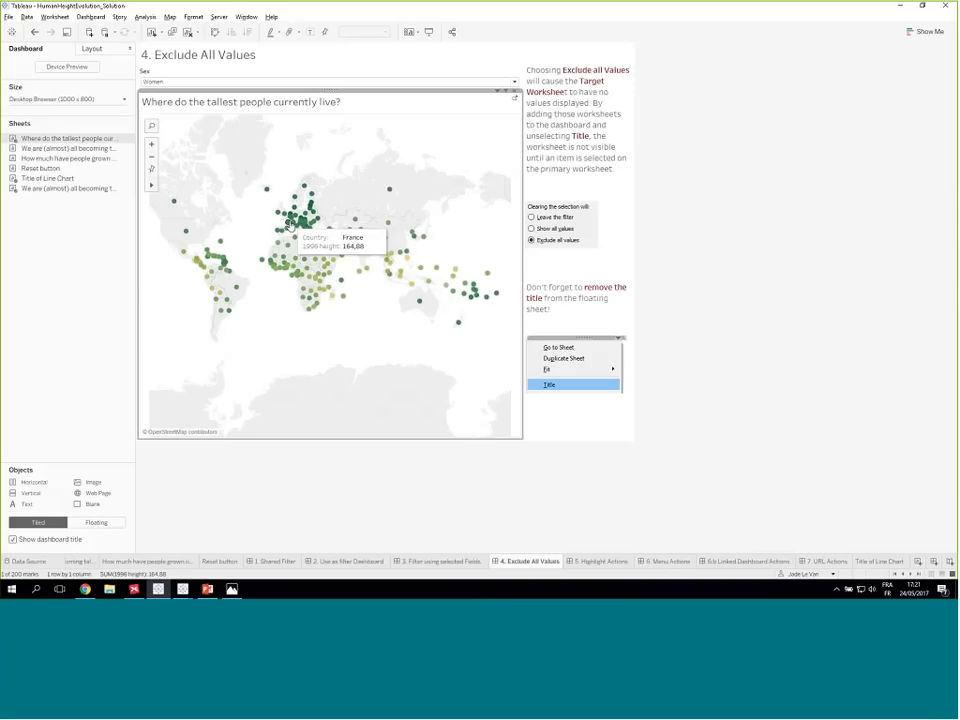
left_click(803, 330)
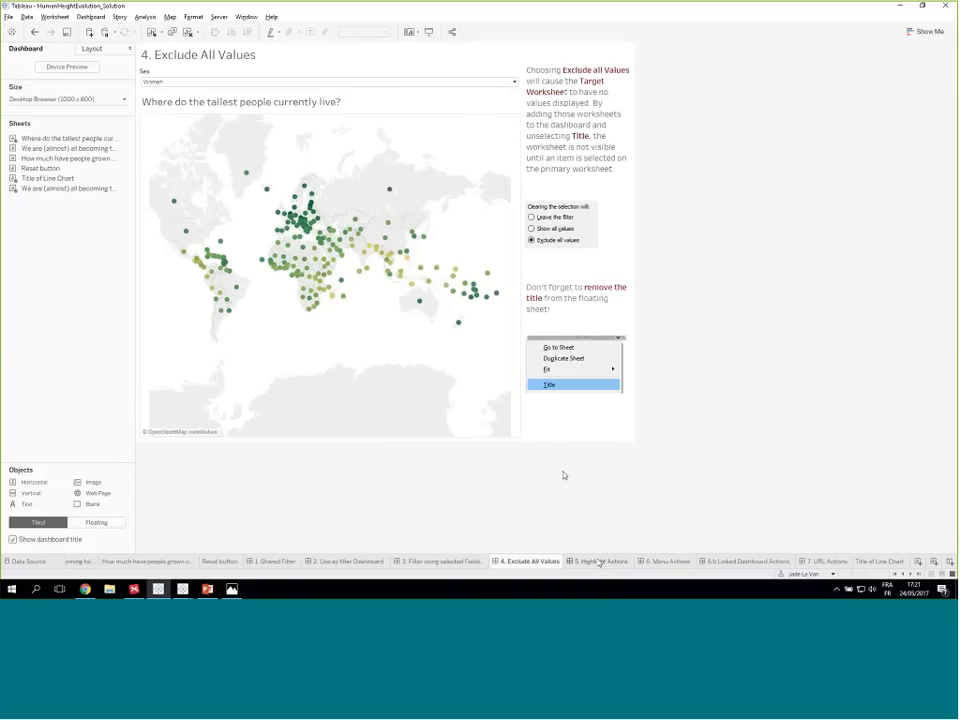
- Open the 5. Highlight Actions dashboard and use the map of the tallest people as a filter
mouse_move(589, 566)
left_click(594, 562)
left_click(430, 494)
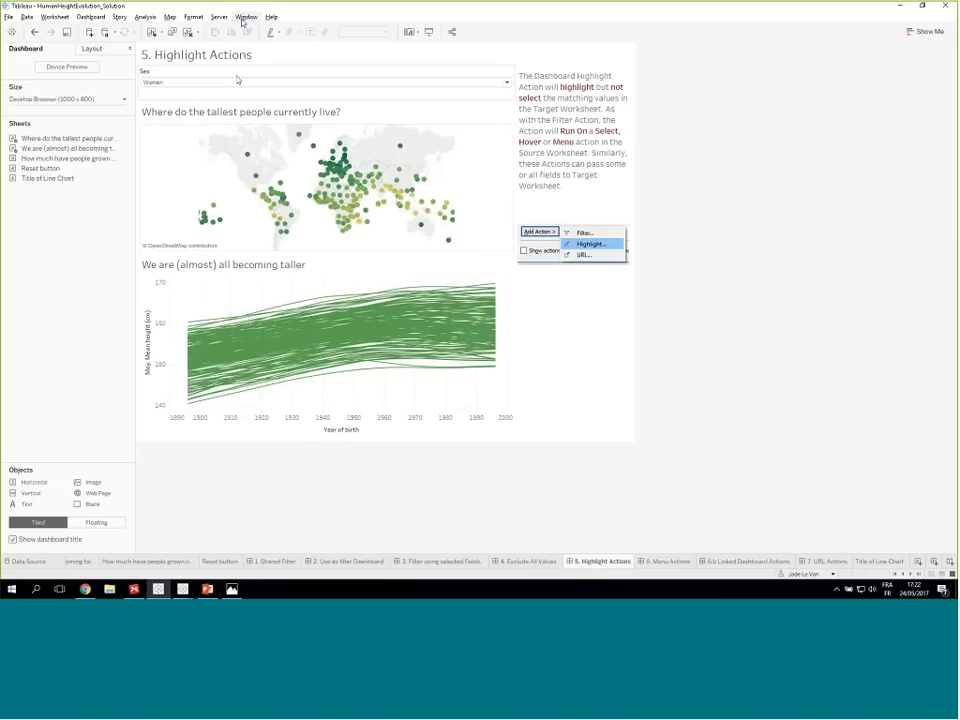
left_click(313, 147)
left_click(313, 147)
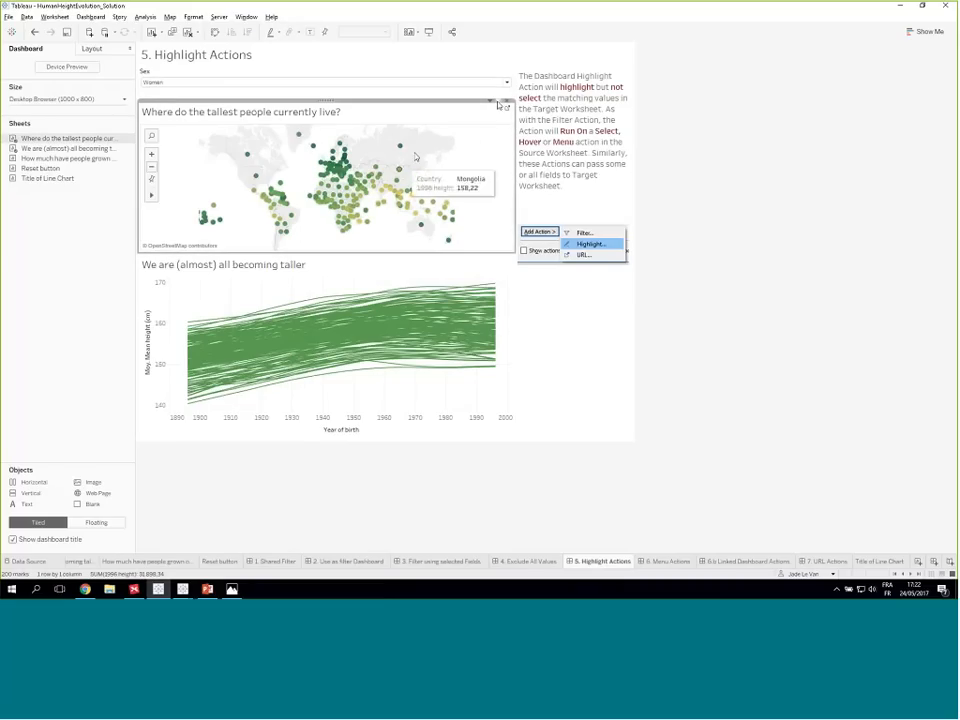
- Test the map filter by selecting and clearing Italy and China, inspecting both ends of China's line in the chart
left_click(336, 176)
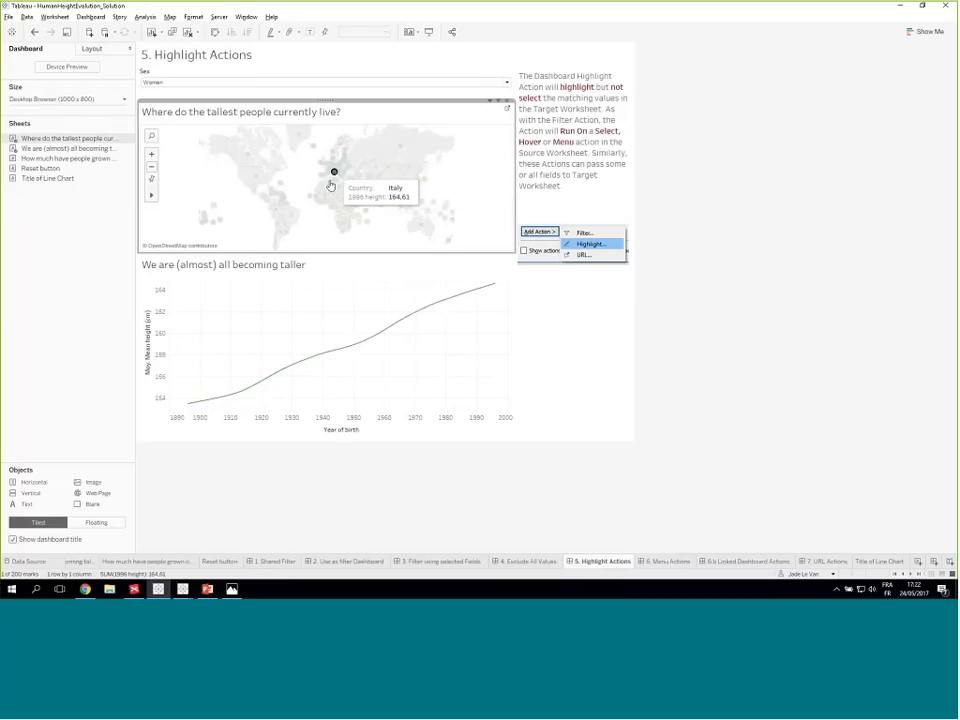
left_click(336, 176)
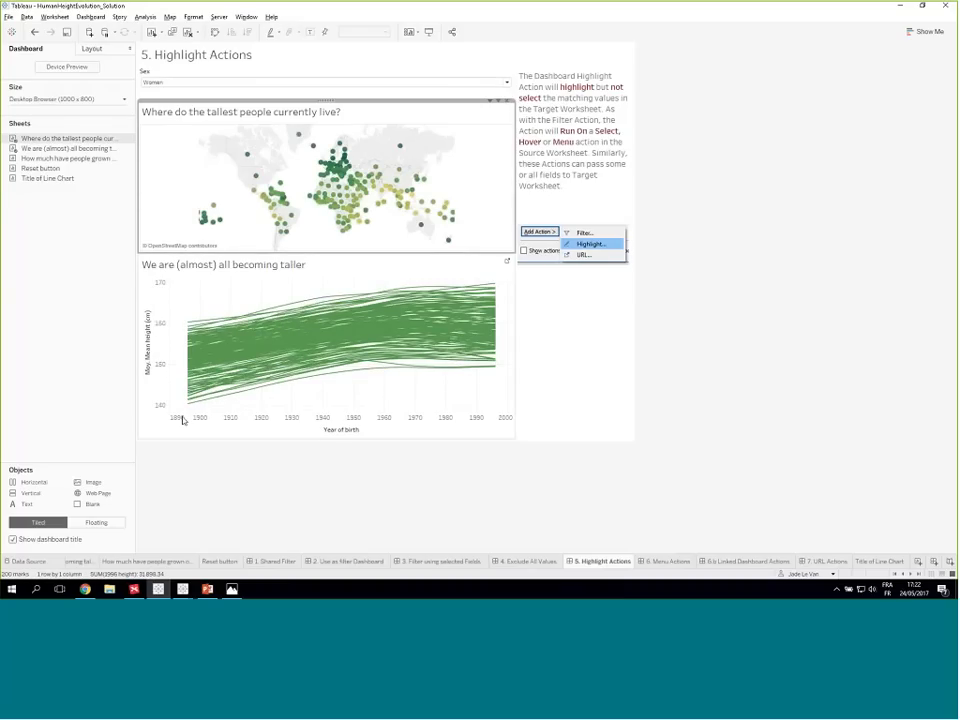
left_click(397, 184)
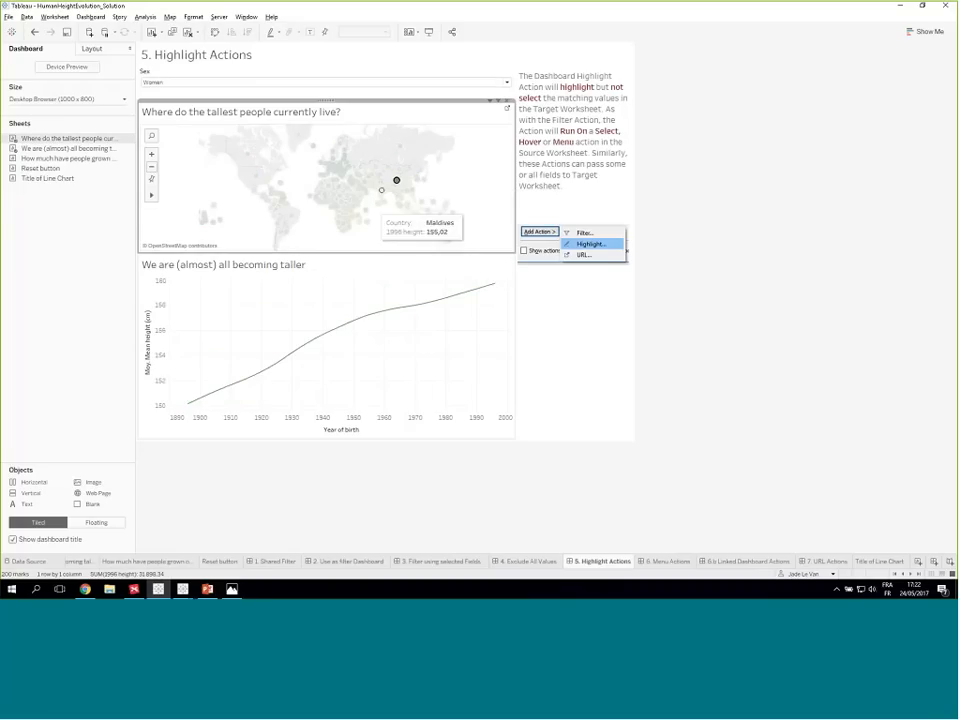
mouse_move(189, 408)
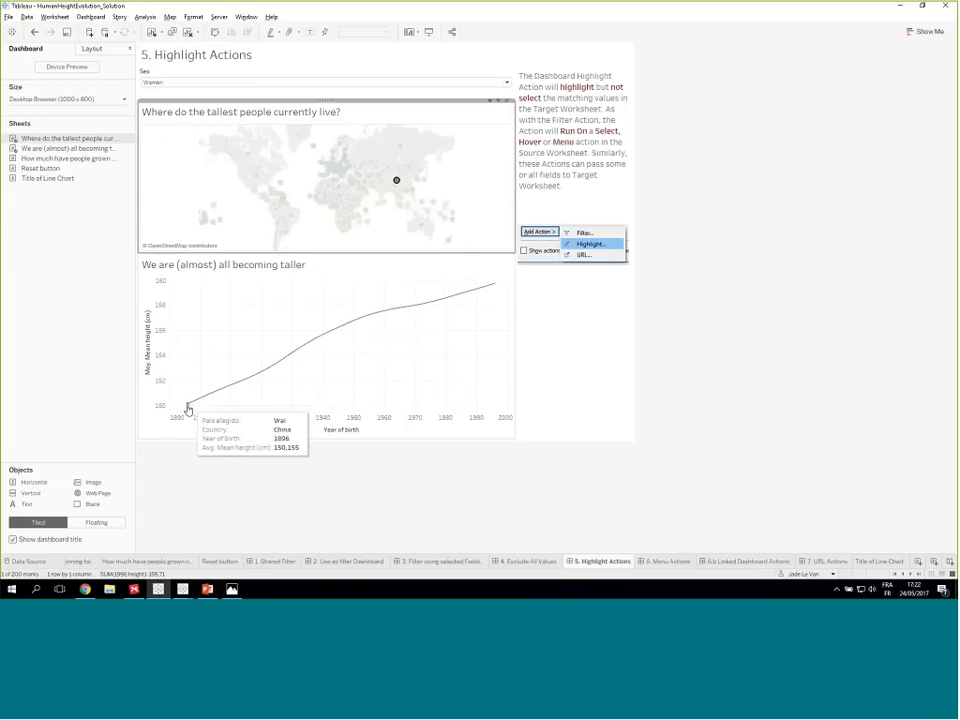
mouse_move(491, 290)
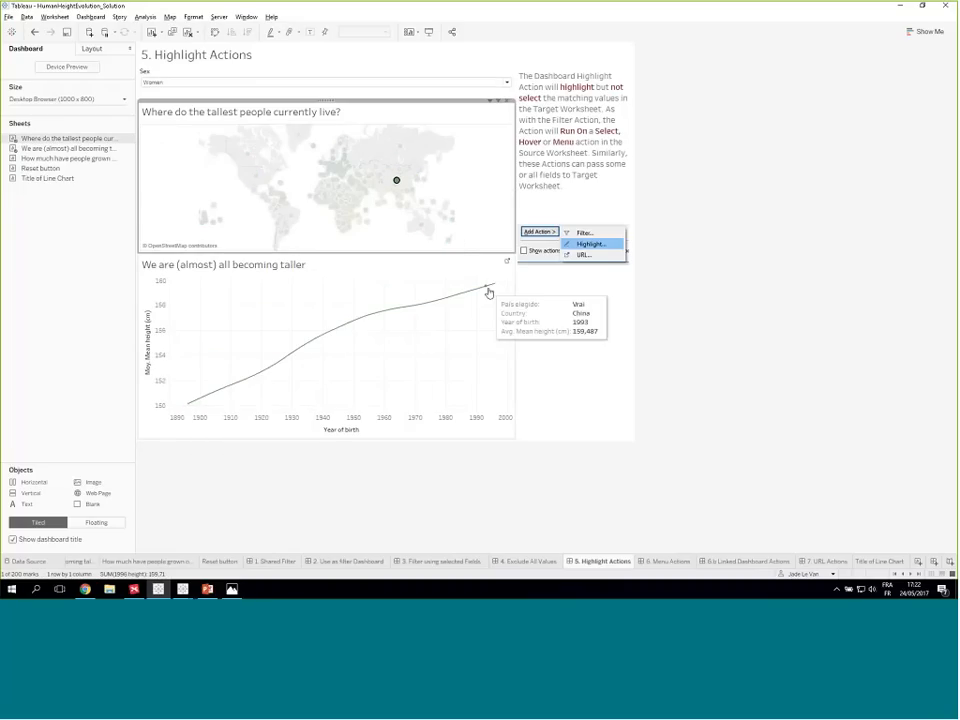
mouse_move(401, 185)
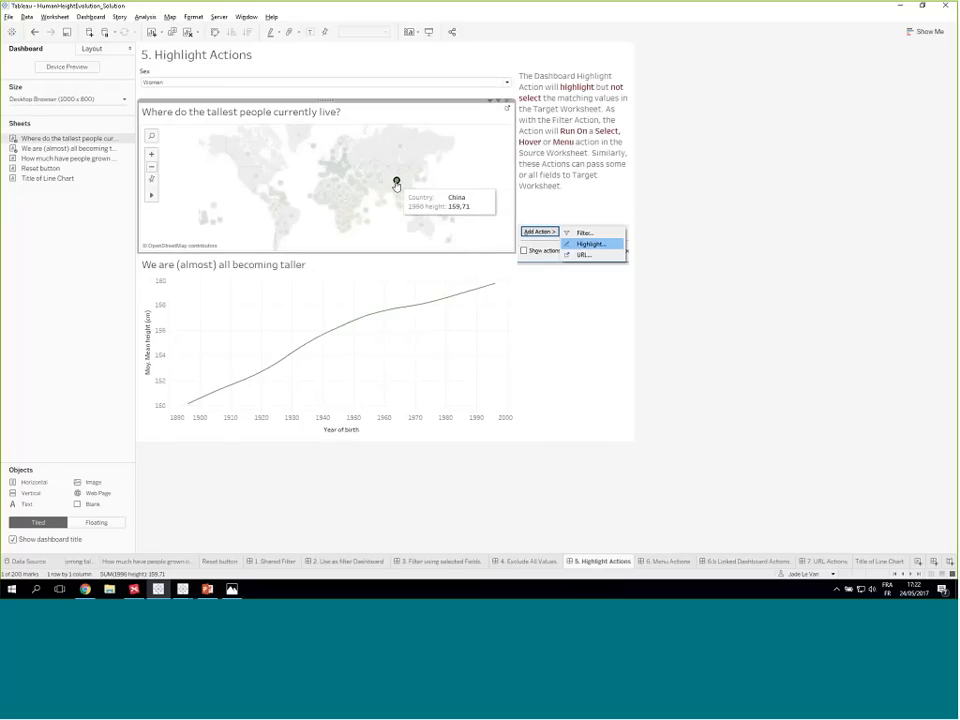
left_click(397, 185)
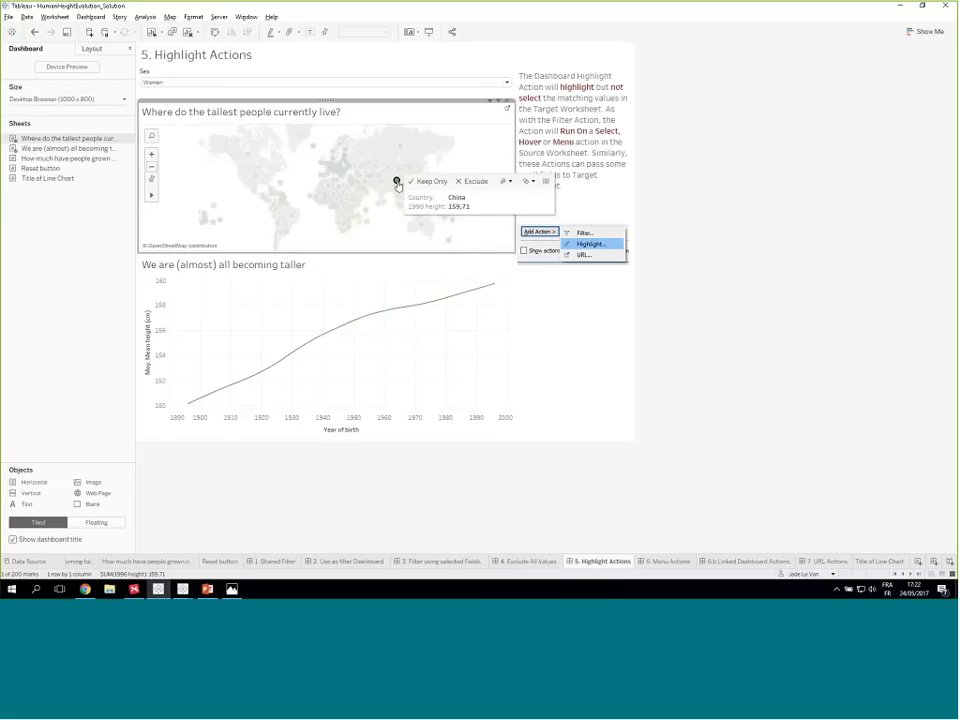
left_click(397, 185)
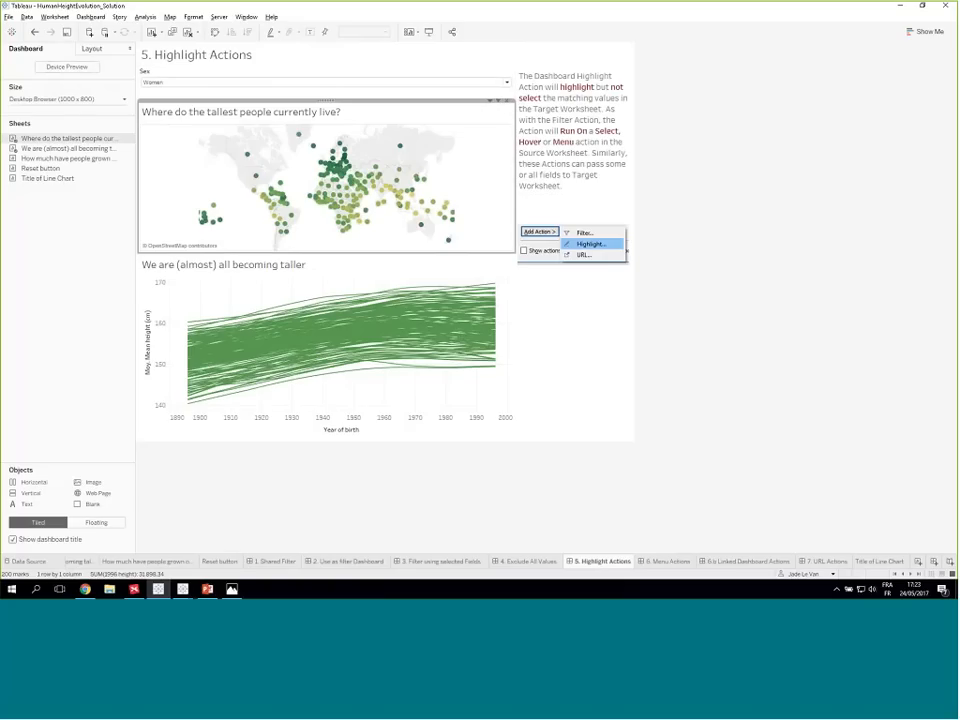
- Add a highlight action that runs on Hover, from Where do the tallest people currently live? to We are (almost) all becoming taller
left_click(90, 17)
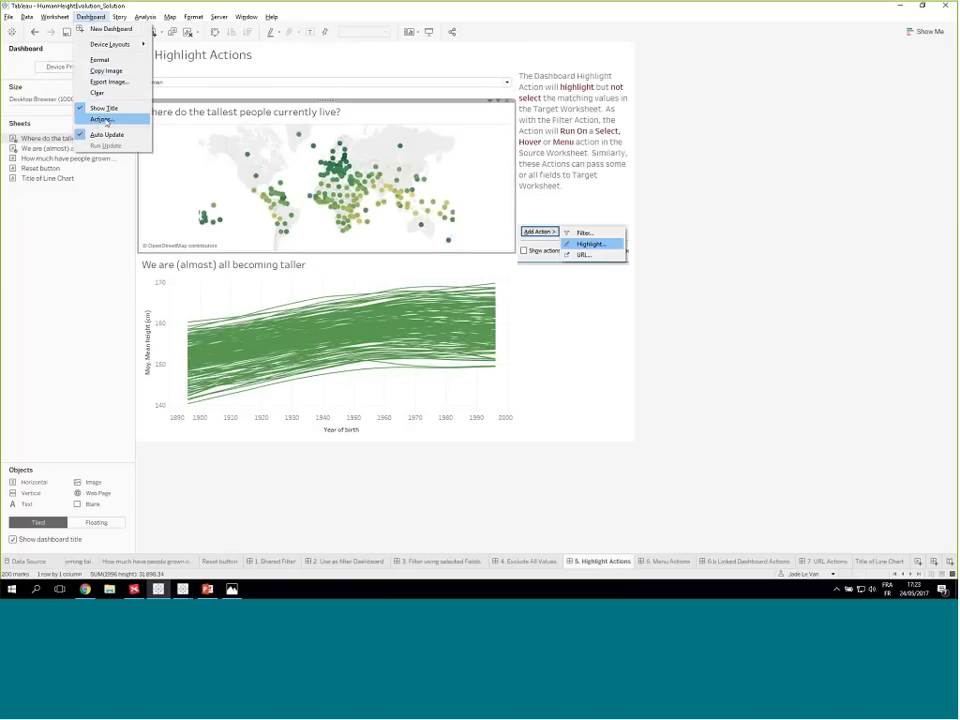
left_click(105, 120)
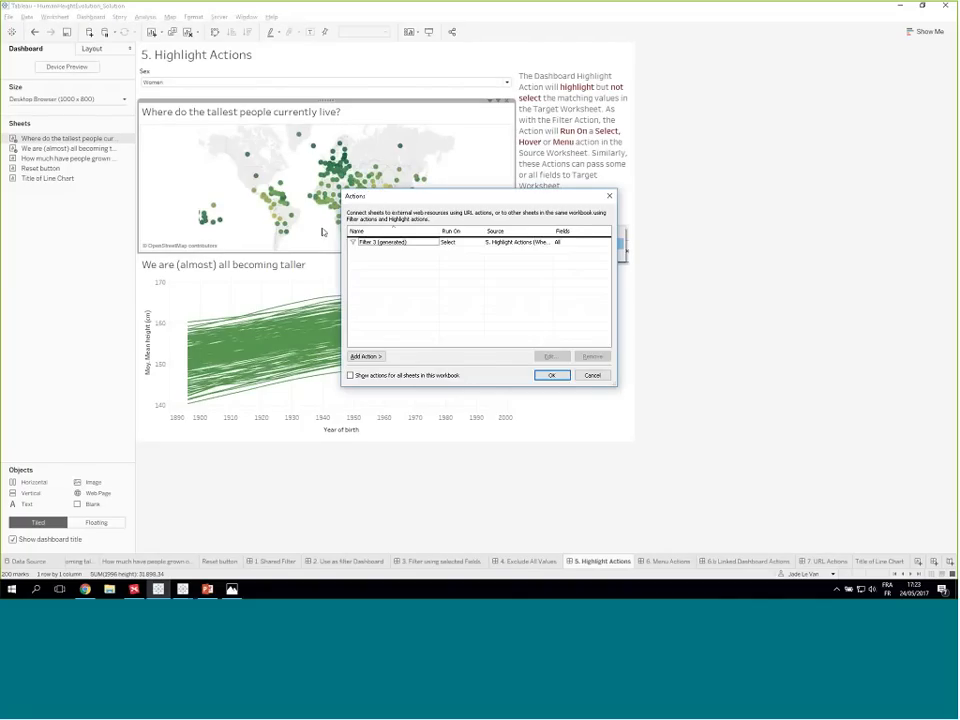
left_click(365, 356)
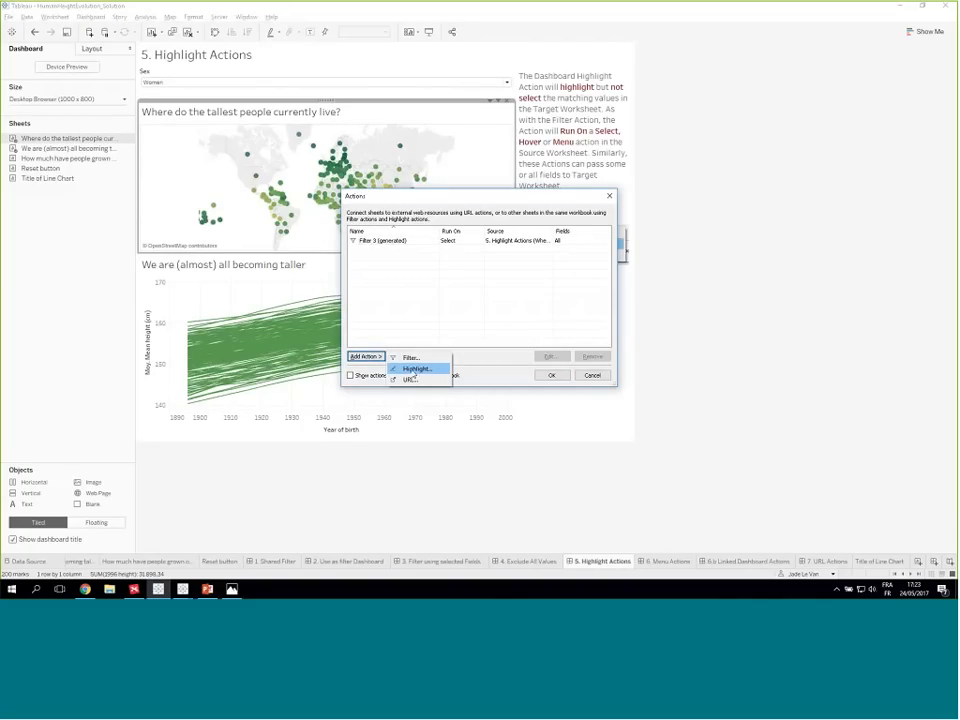
left_click(412, 370)
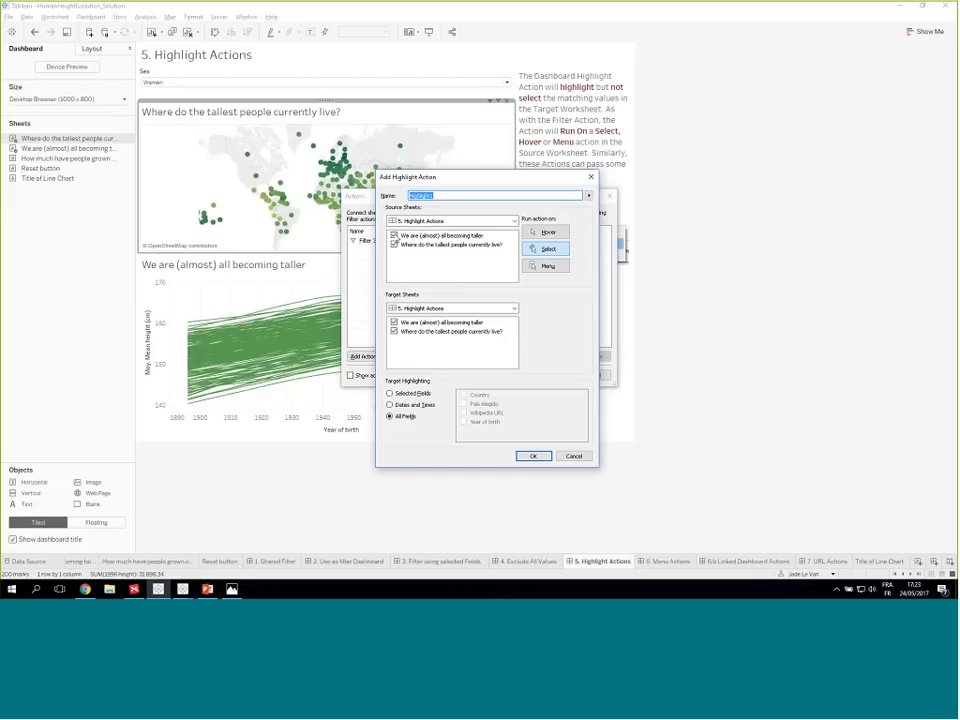
left_click(394, 235)
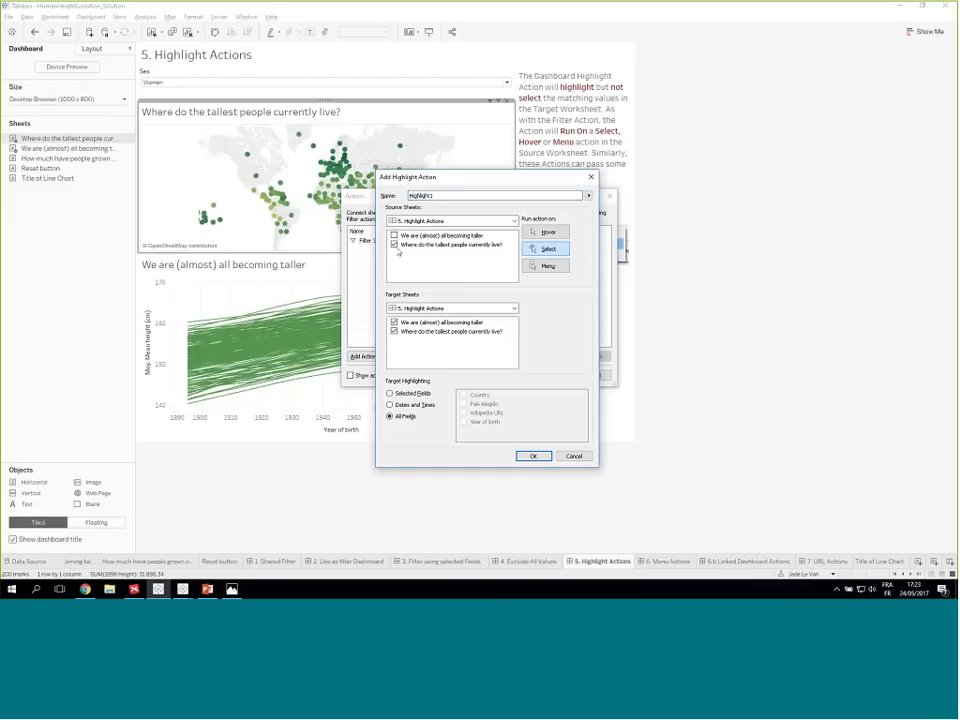
left_click(395, 332)
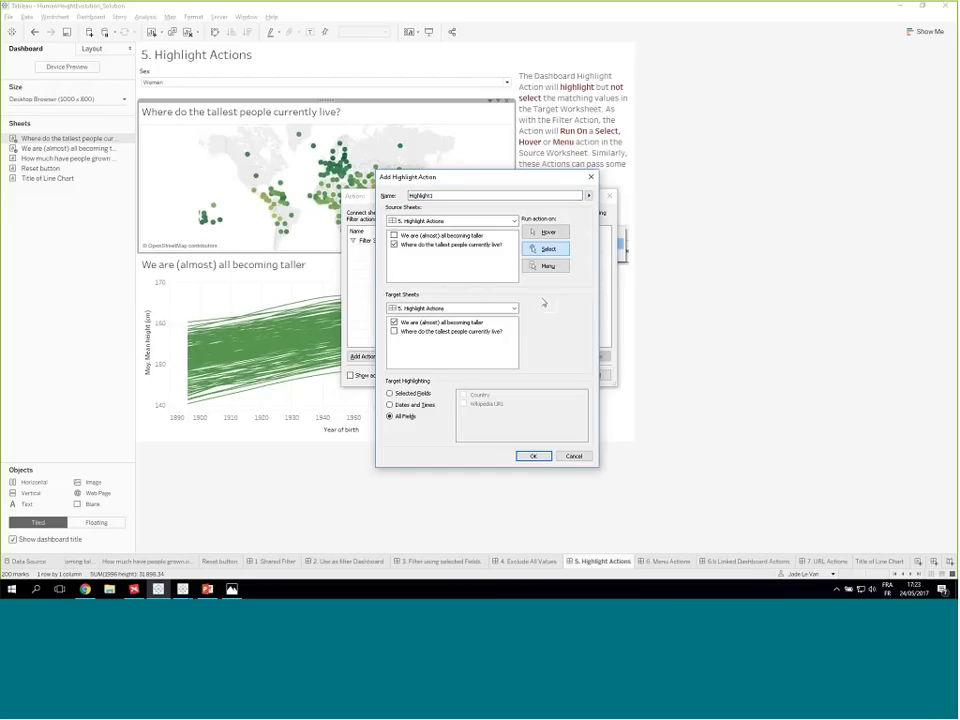
left_click(546, 234)
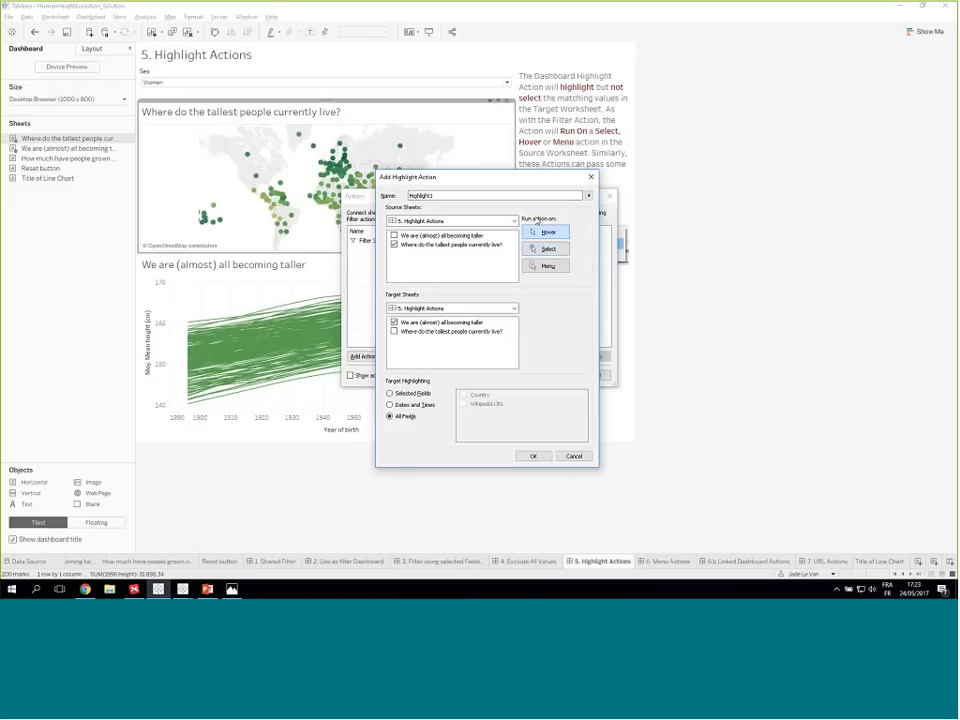
left_click(534, 456)
left_click(551, 375)
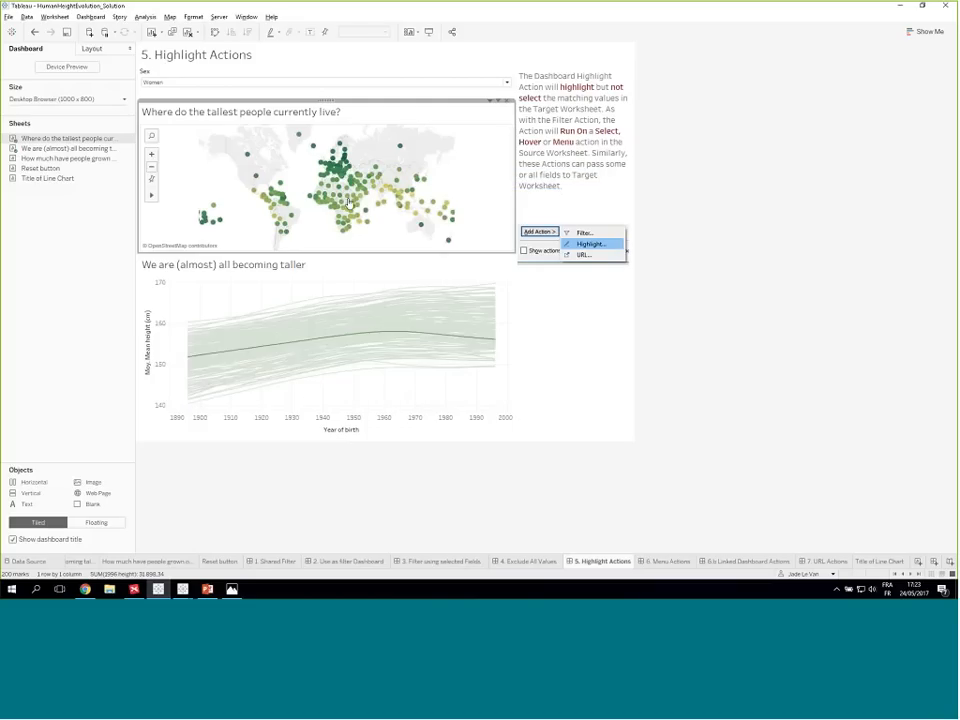
- Edit the dashboard's Highlight1 action so that it runs on Select
mouse_move(322, 187)
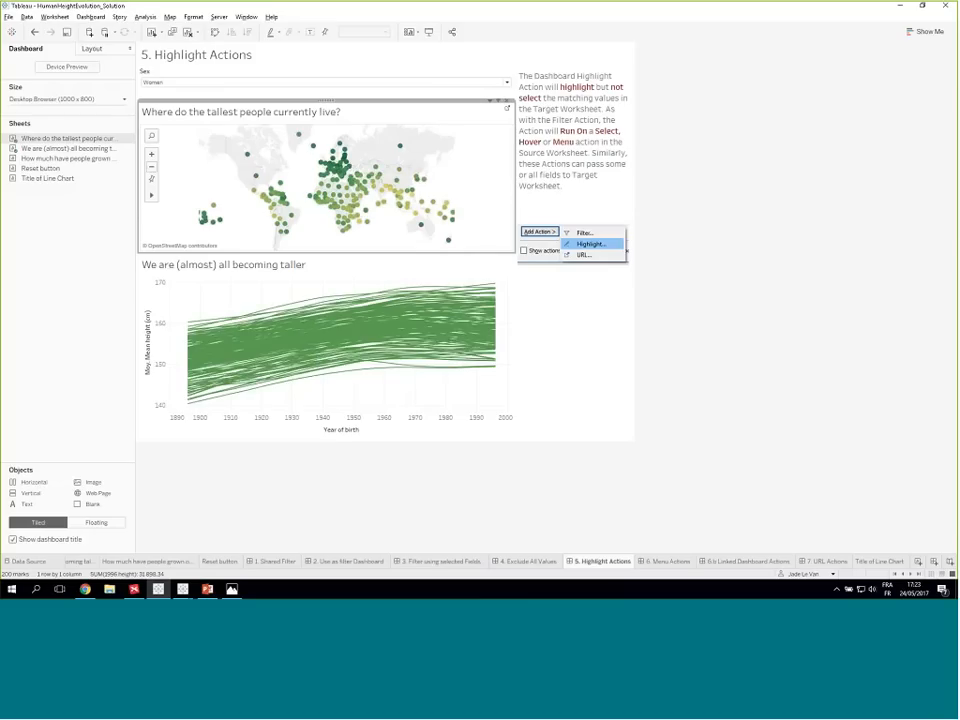
left_click(91, 17)
left_click(100, 92)
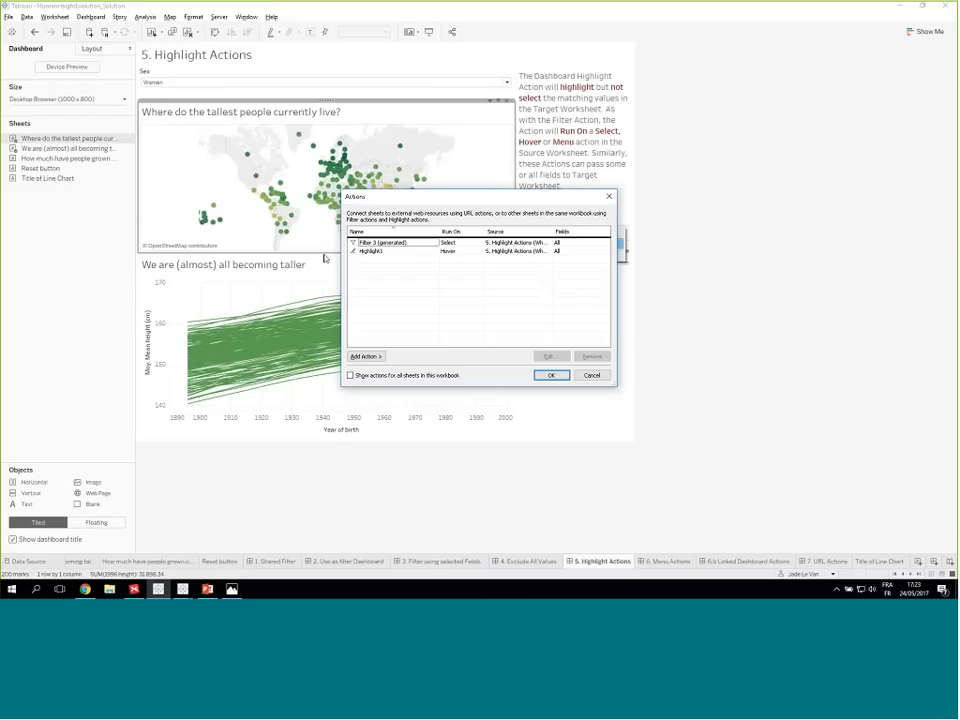
double_click(375, 250)
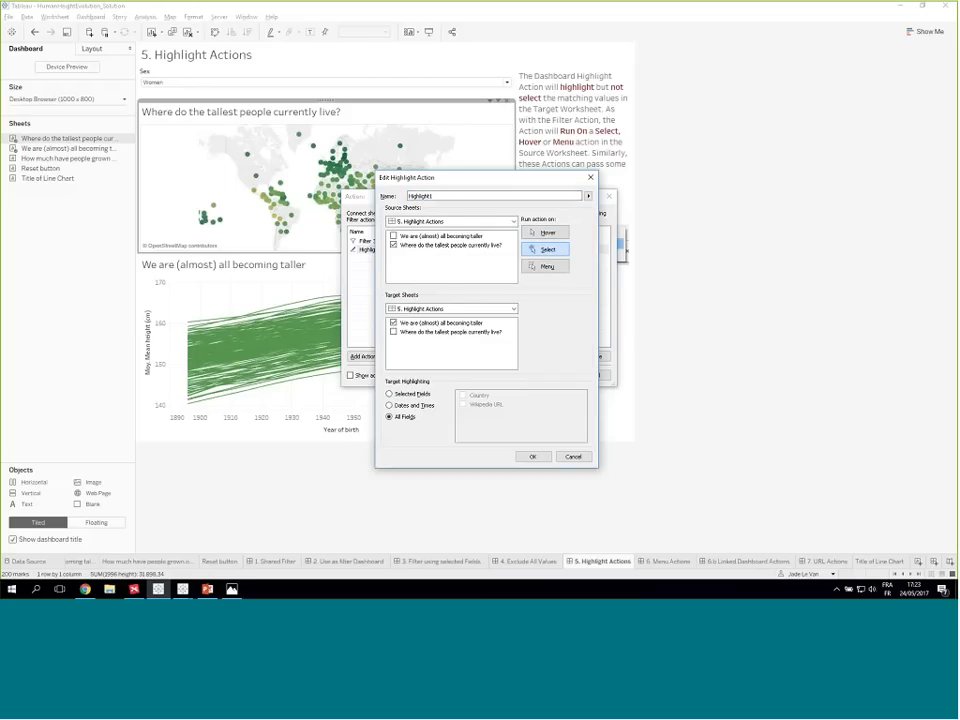
left_click(533, 456)
left_click(551, 375)
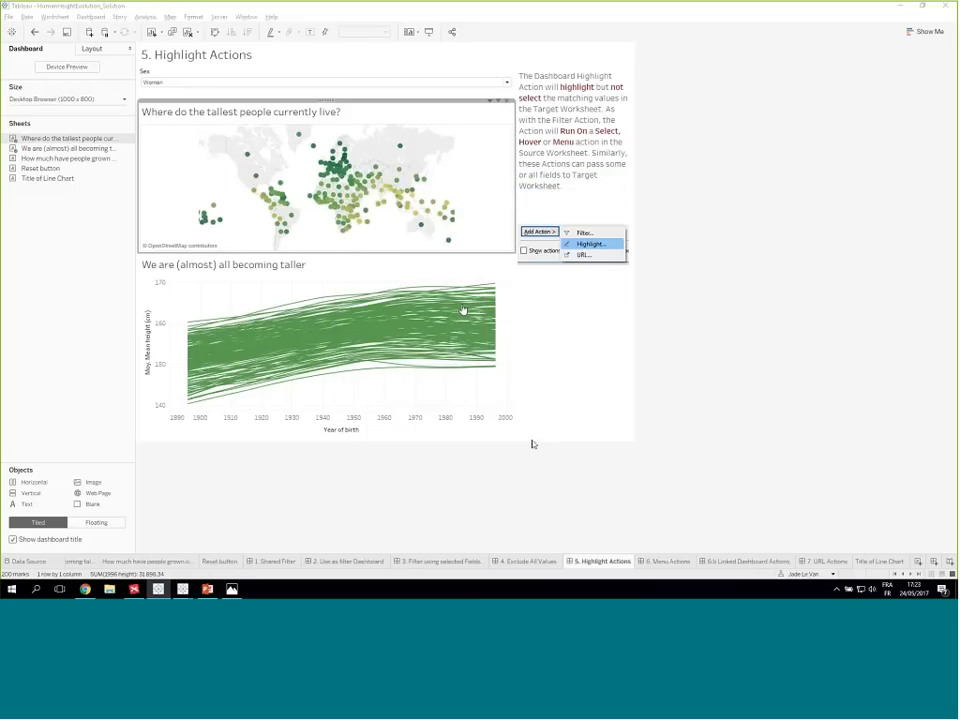
- Select and clear a European country on the map, and stop using the map as a filter
left_click(337, 172)
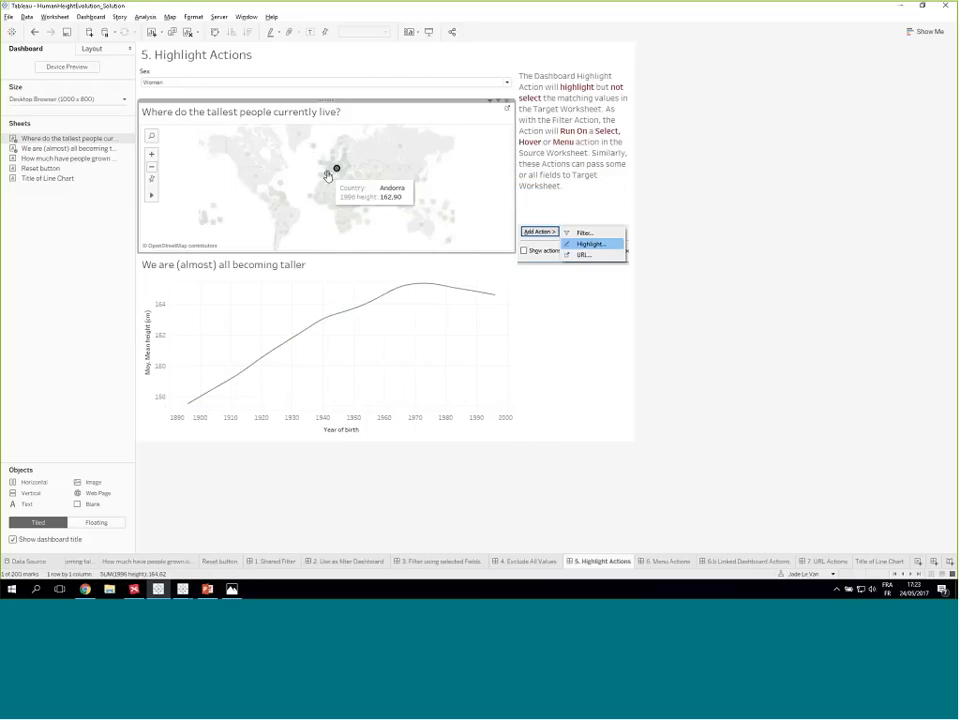
left_click(336, 168)
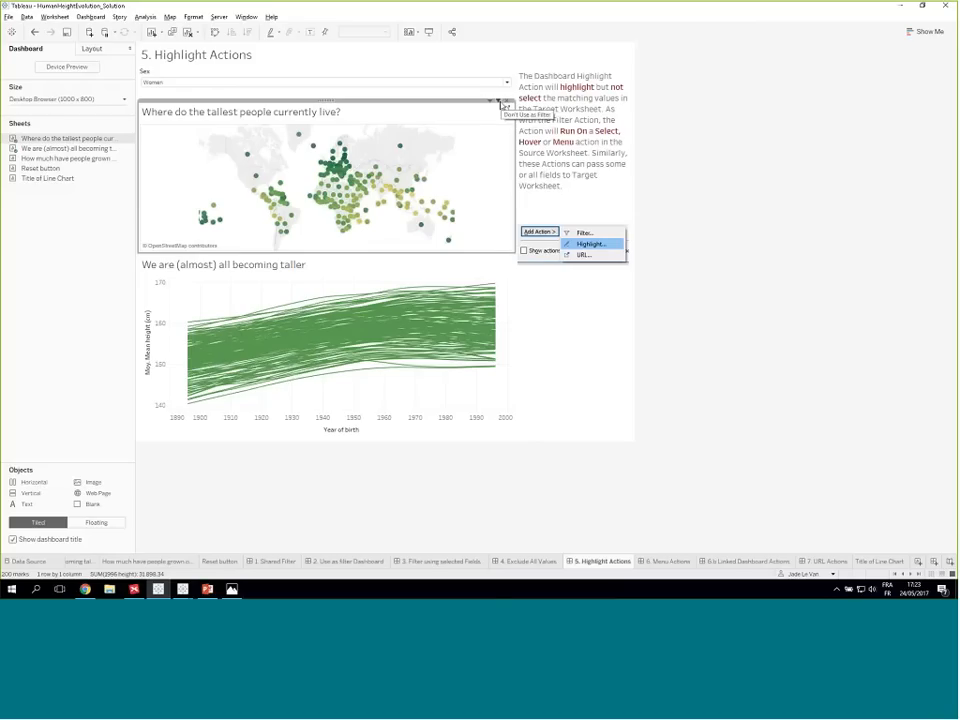
left_click(500, 101)
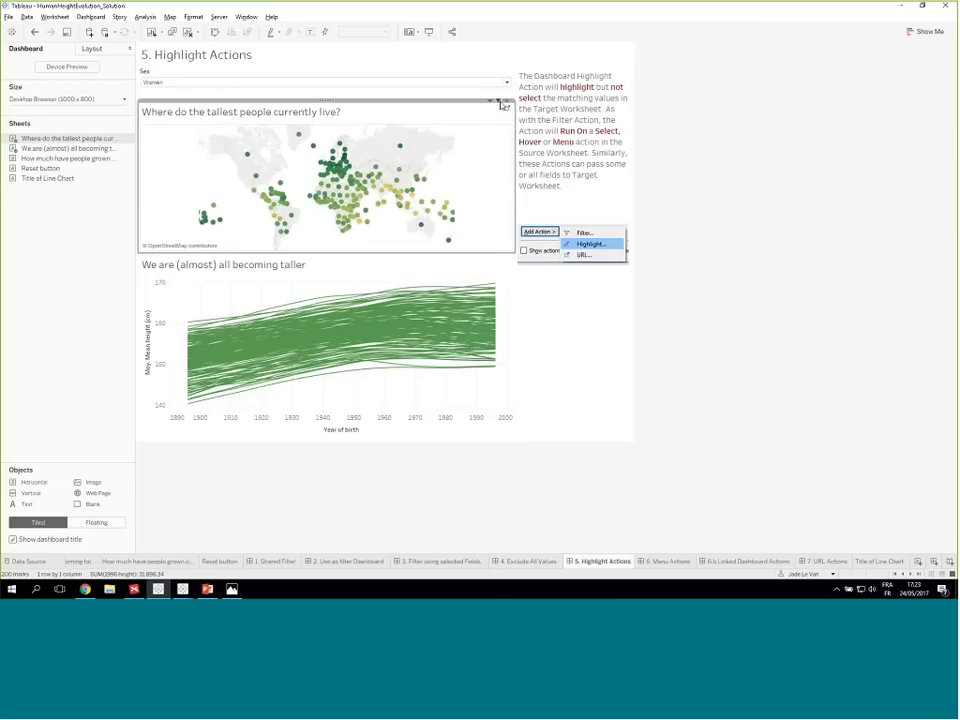
- Test the highlight action on the map by selecting and clearing Belgium, other European countries and Switzerland
left_click(329, 166)
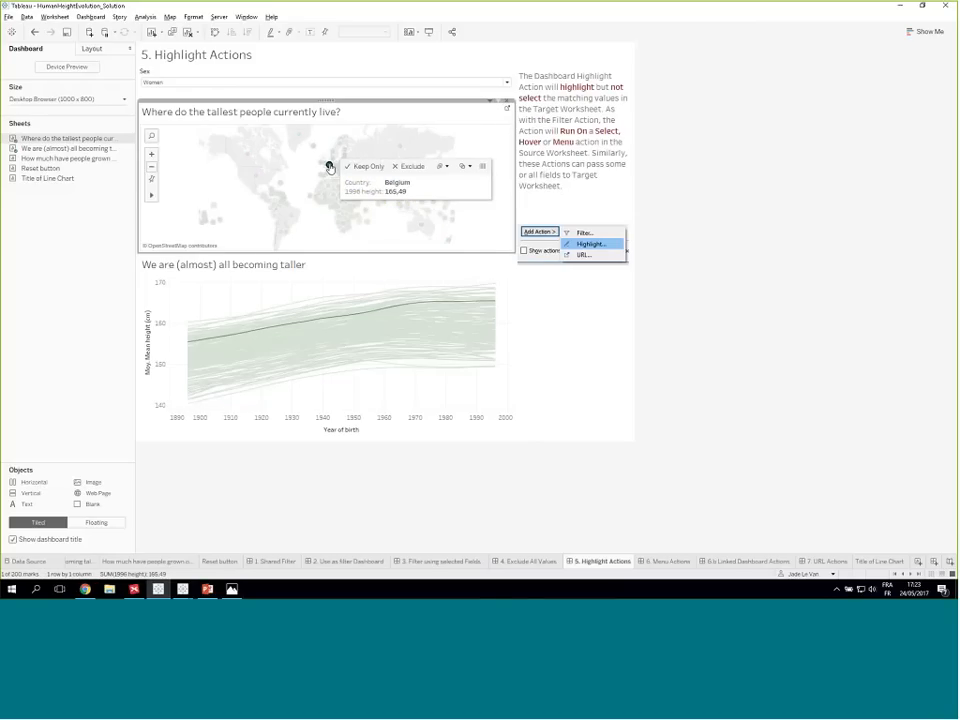
left_click(330, 167)
left_click(330, 167)
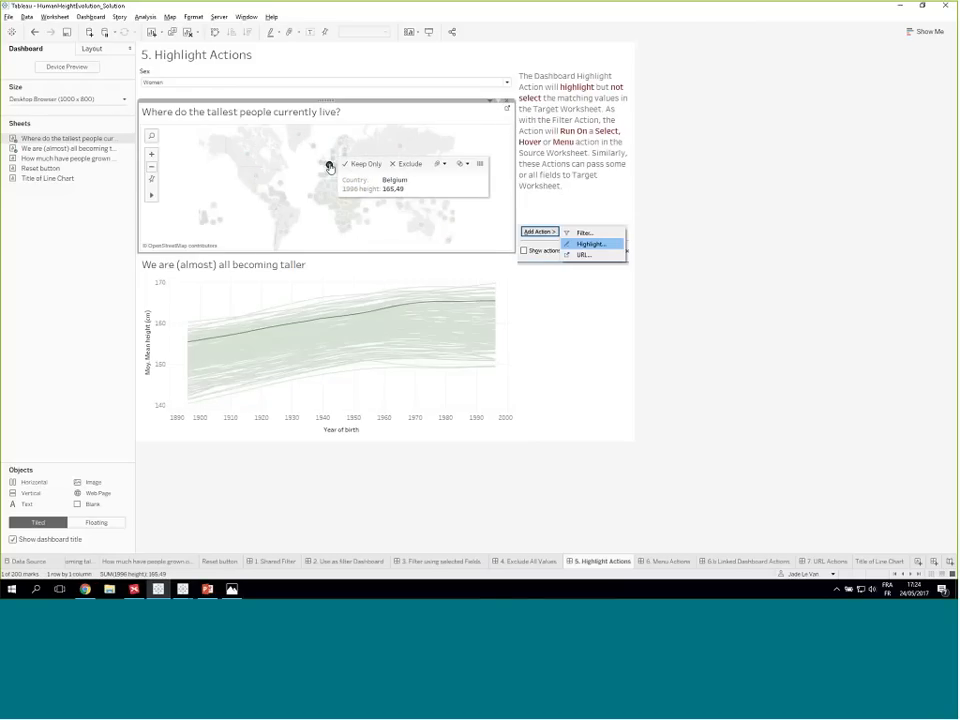
left_click(324, 181)
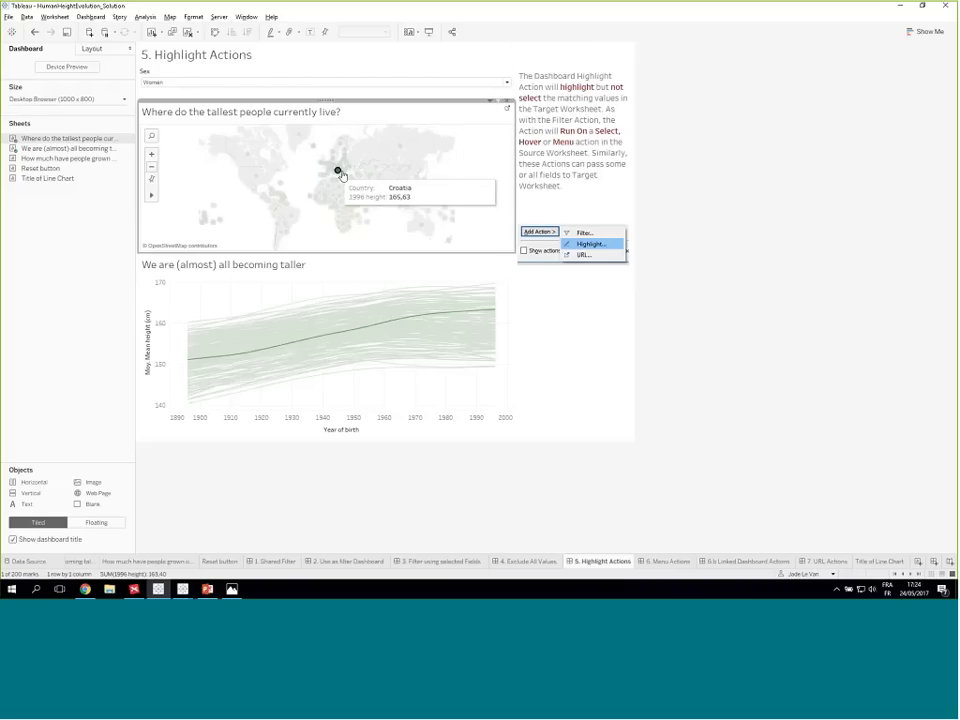
left_click(297, 203)
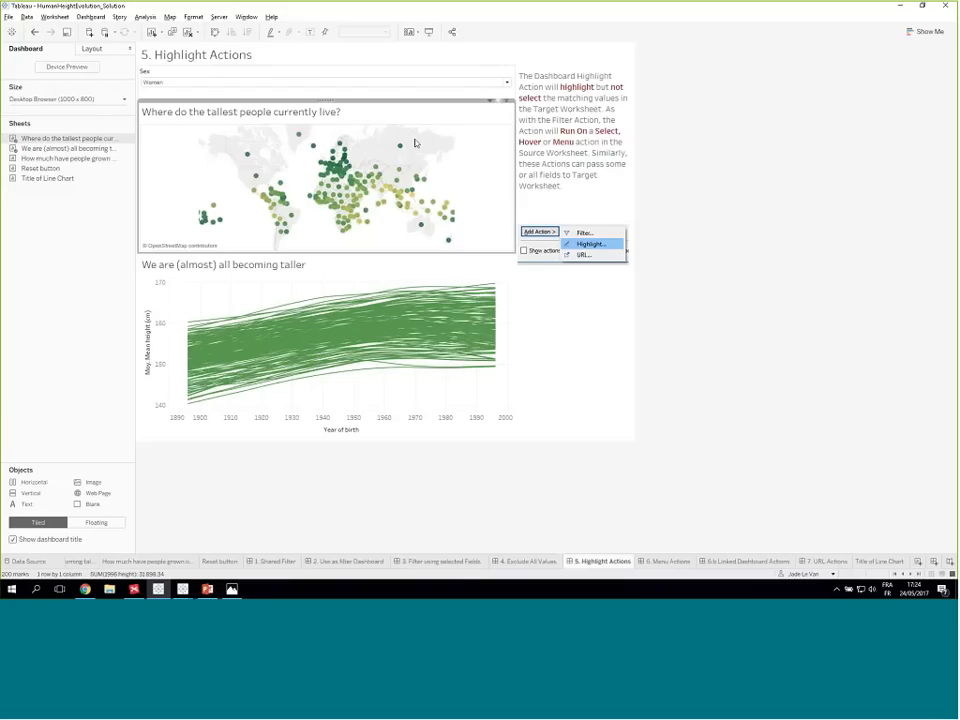
left_click(333, 174)
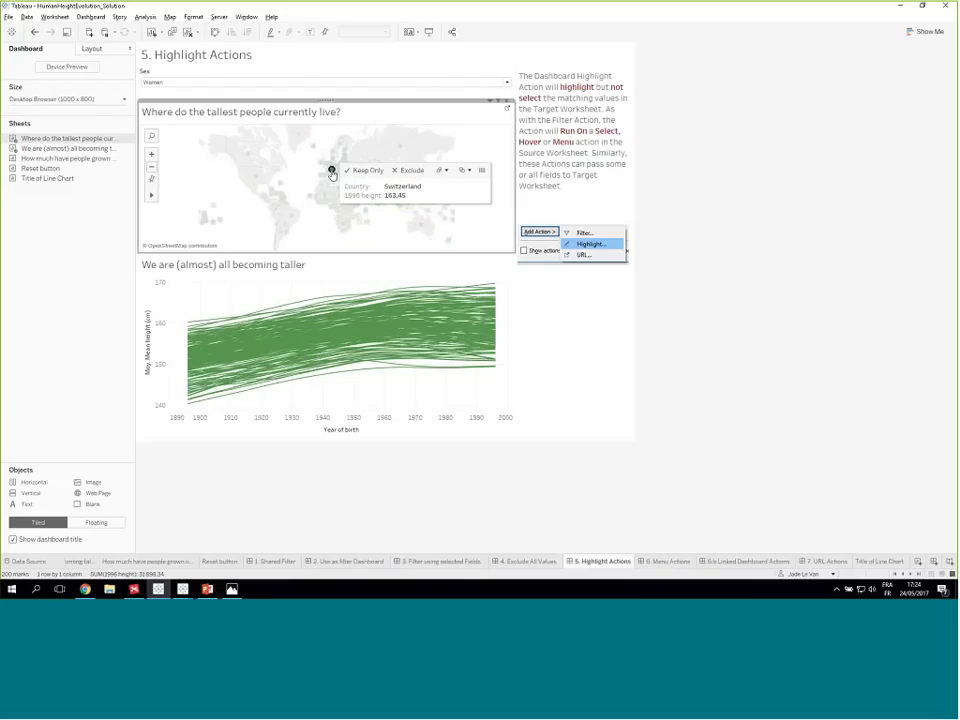
left_click(333, 174)
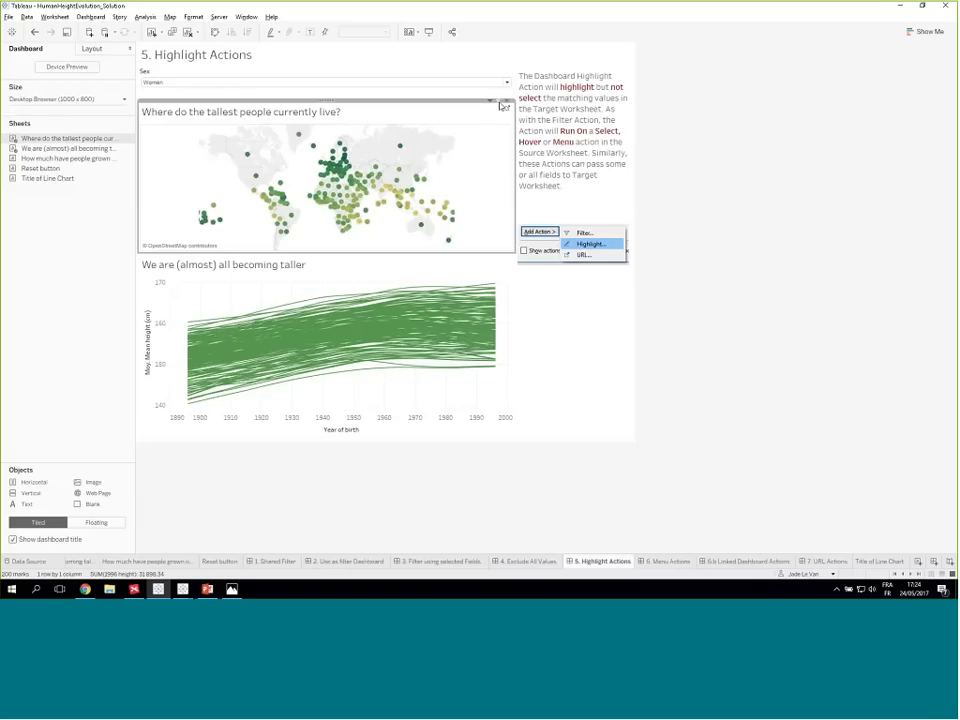
- Test the highlight action by selecting and clearing Luxembourg on the map
left_click(331, 170)
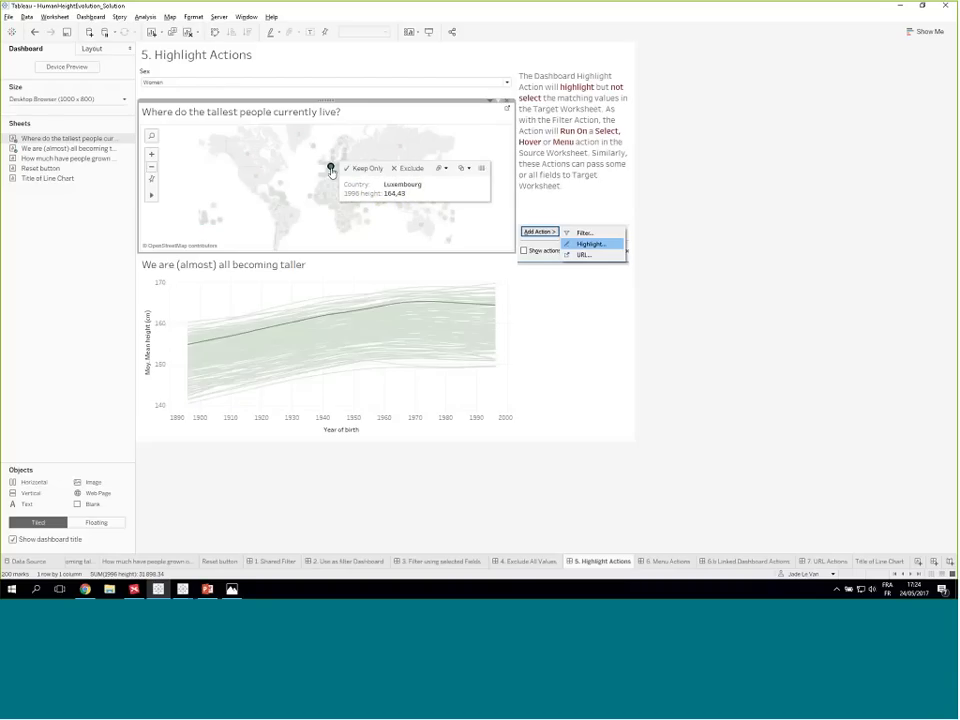
left_click(331, 170)
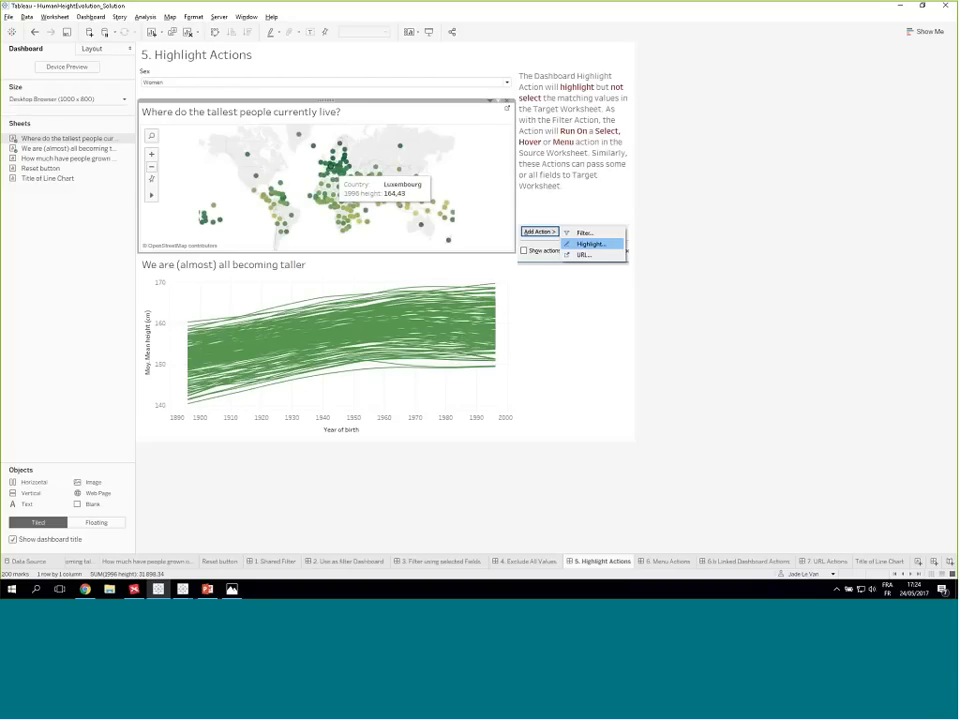
scroll(331, 170, "down", 1)
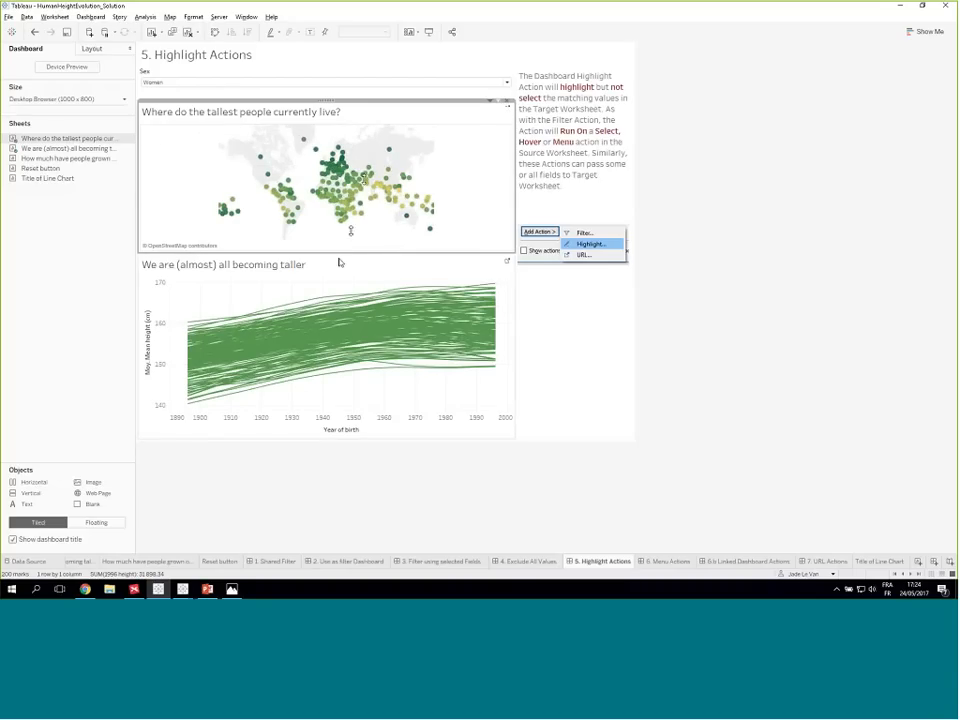
mouse_move(340, 173)
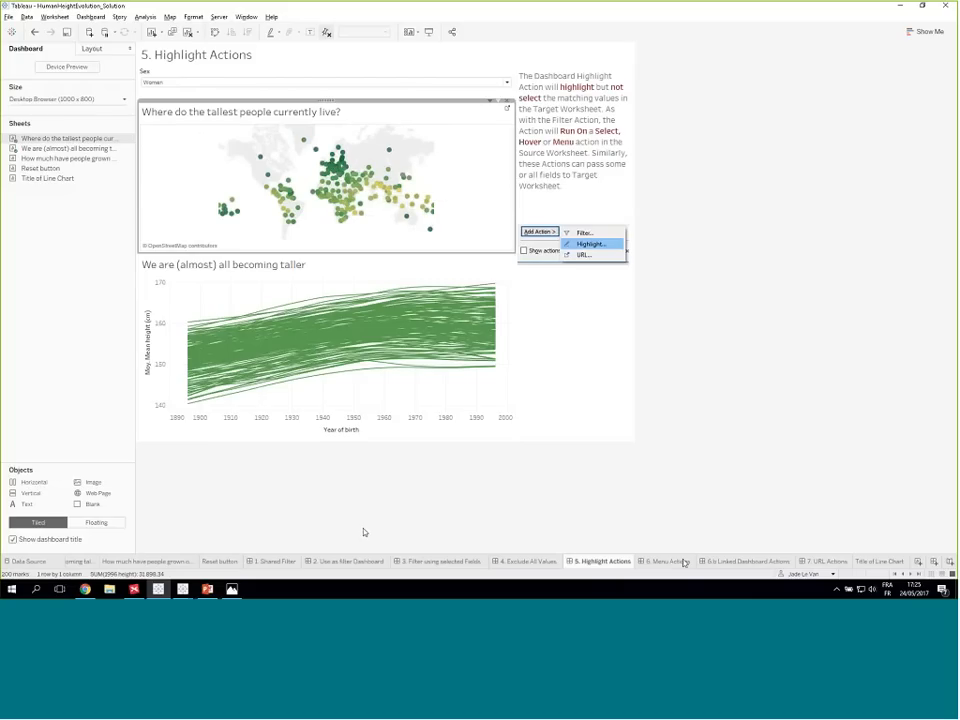
mouse_move(669, 568)
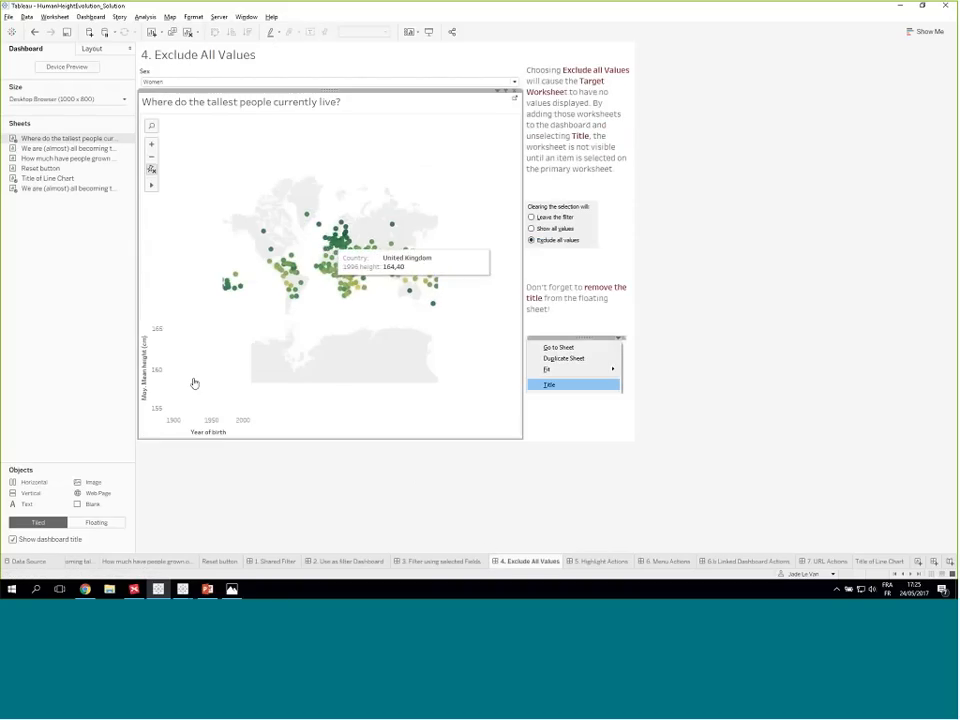
right_click(200, 317)
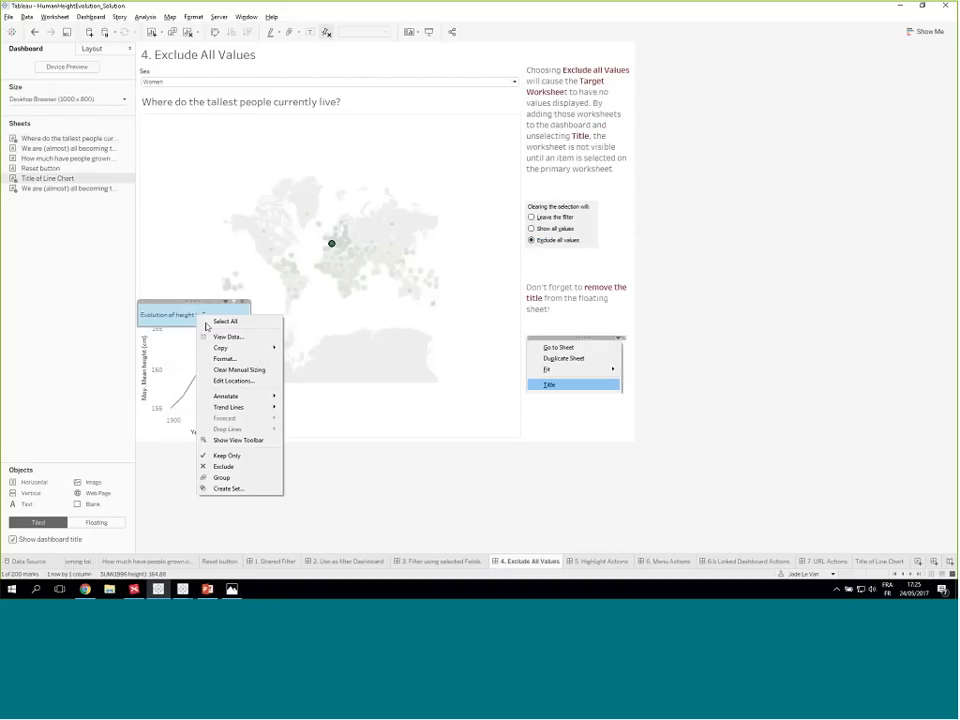
left_click(232, 360)
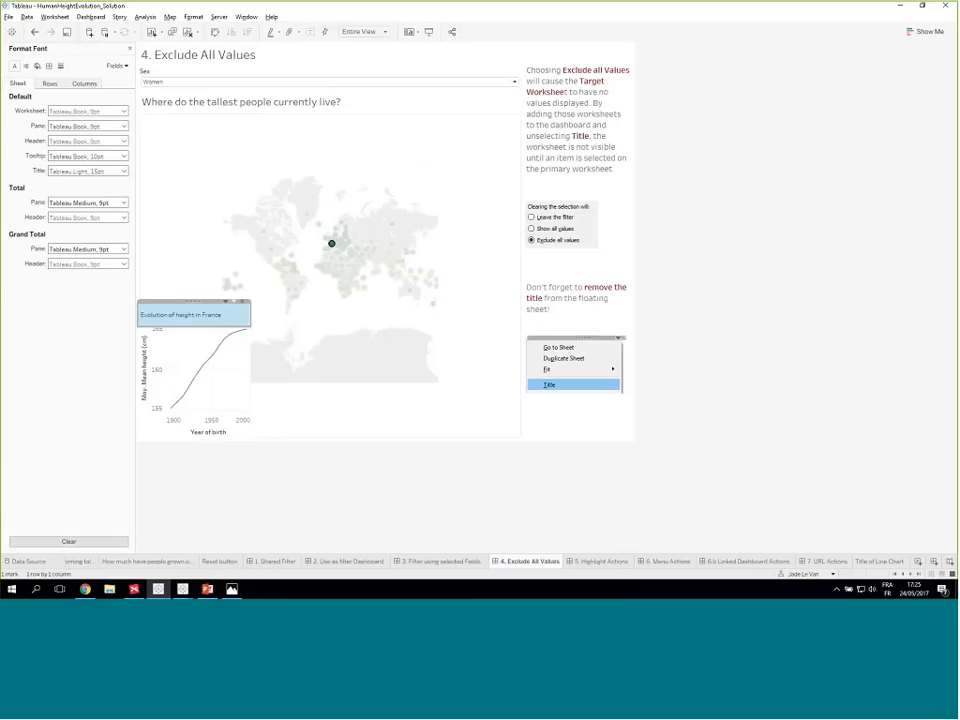
left_click(130, 48)
right_click(189, 315)
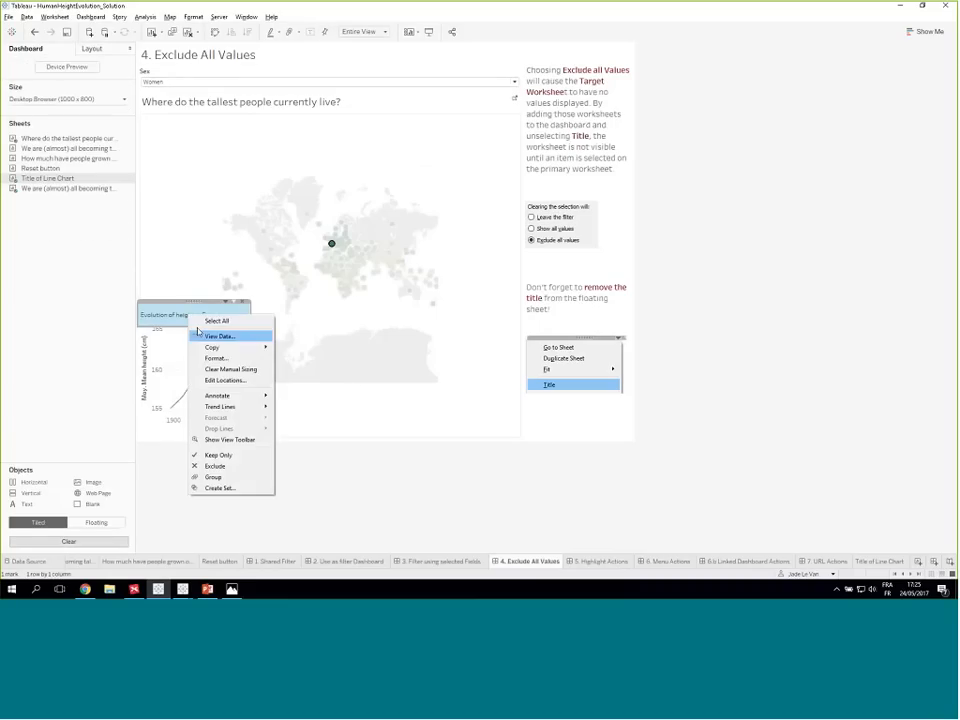
left_click(187, 311)
- Format the floating line chart title on the 4. Exclude All Values dashboard, setting its Total pane and Total header fonts to orange
right_click(192, 315)
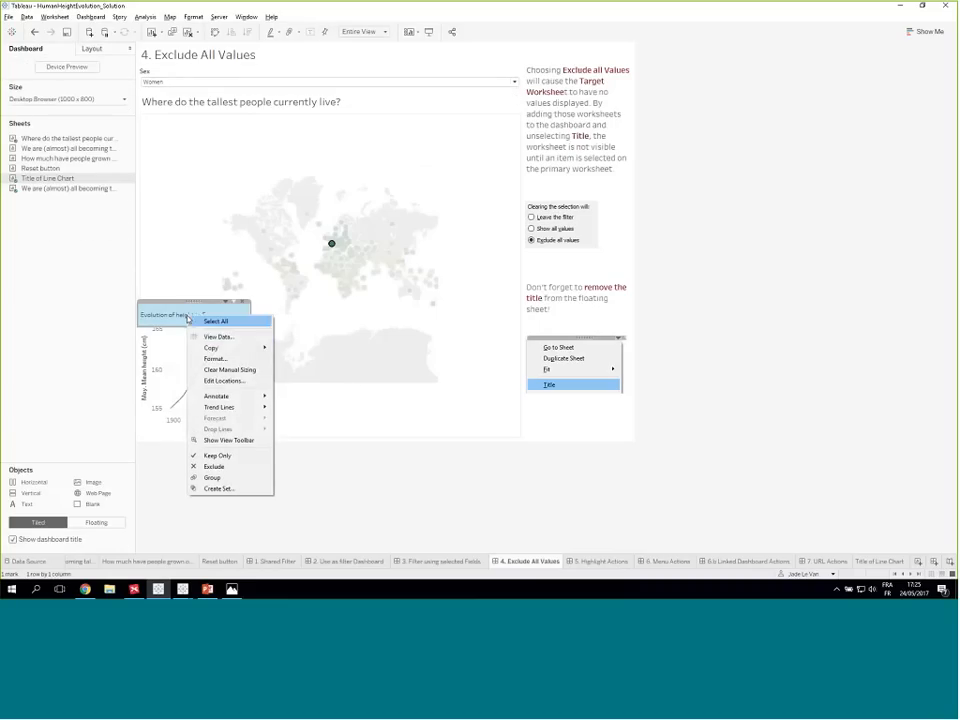
left_click(222, 360)
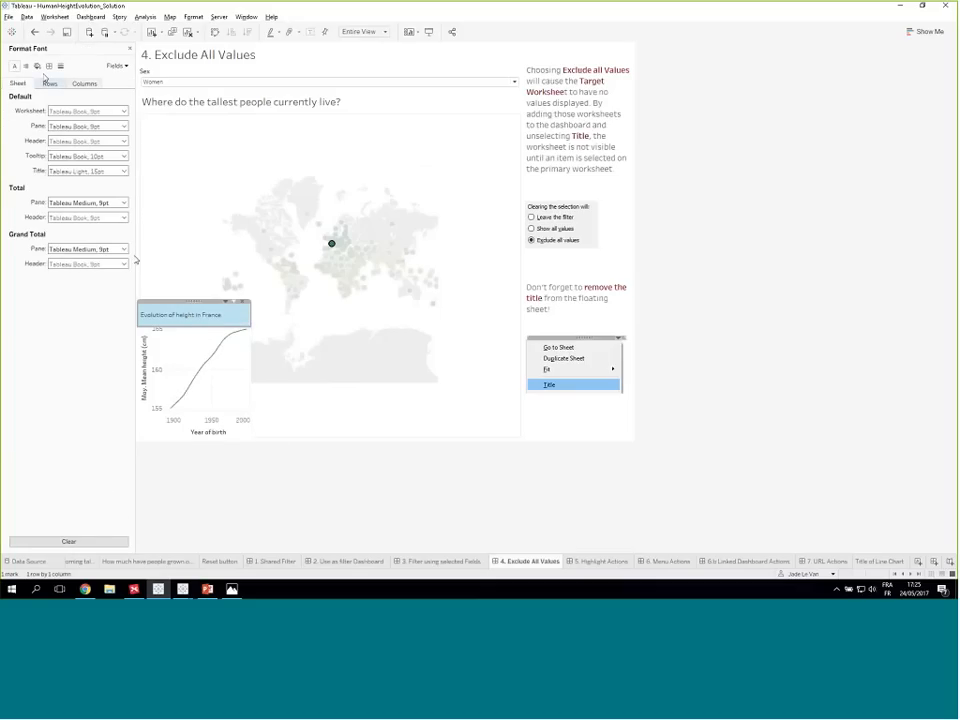
left_click(37, 65)
left_click(88, 110)
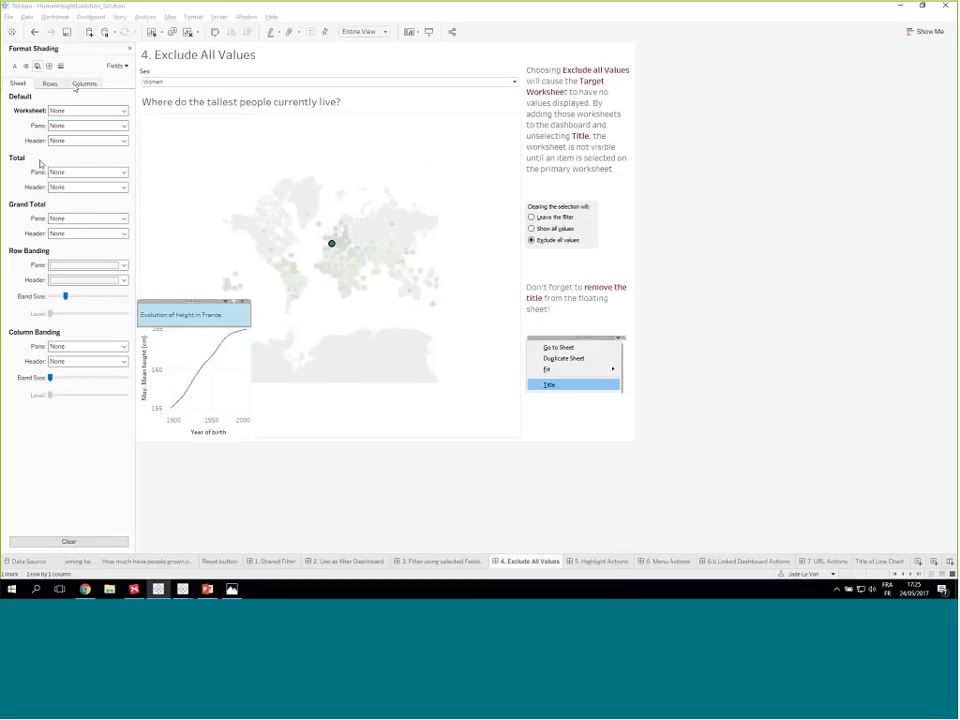
left_click(14, 65)
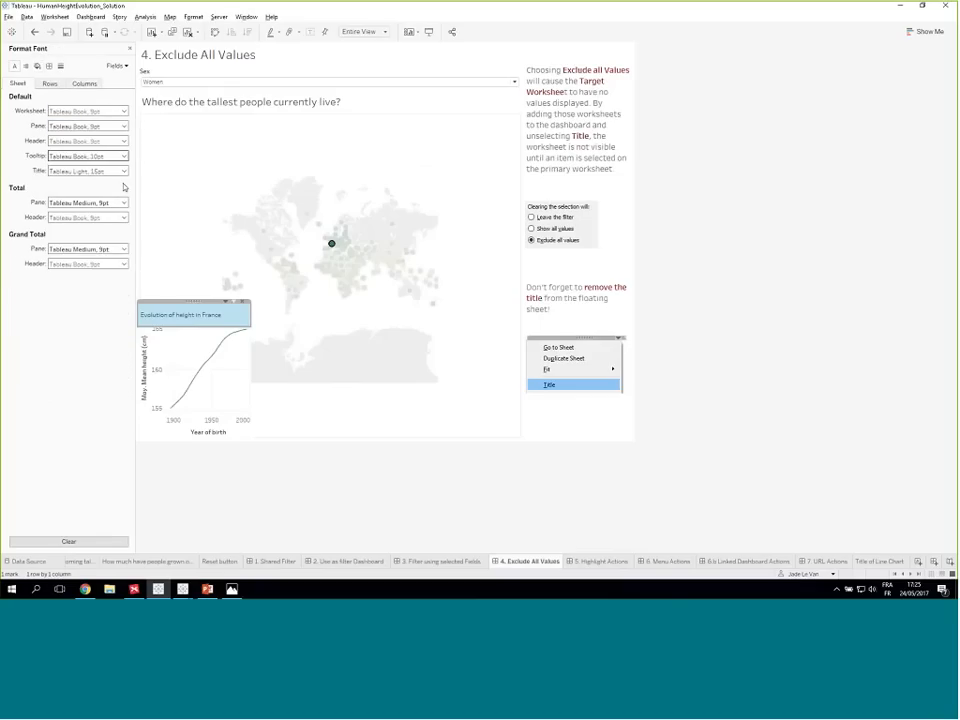
left_click(123, 203)
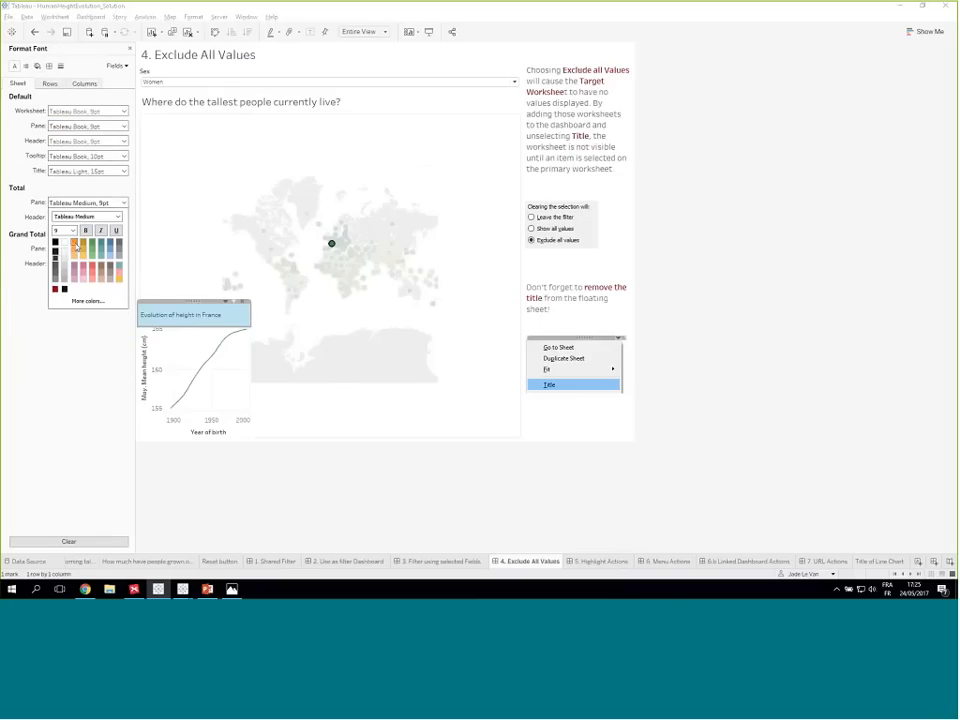
left_click(75, 243)
left_click(194, 228)
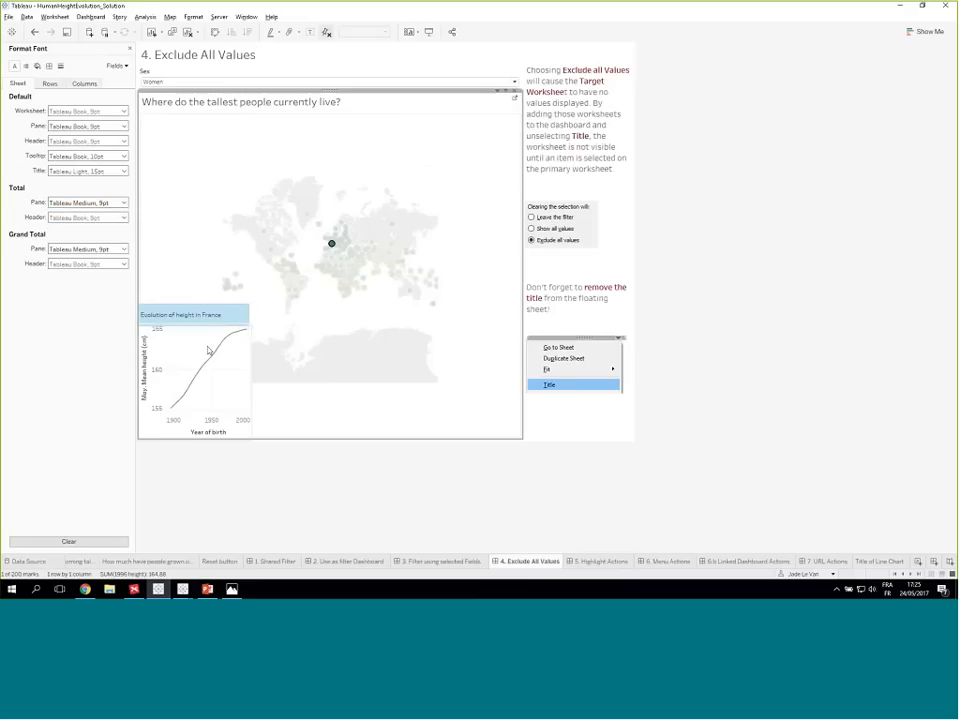
left_click(235, 326)
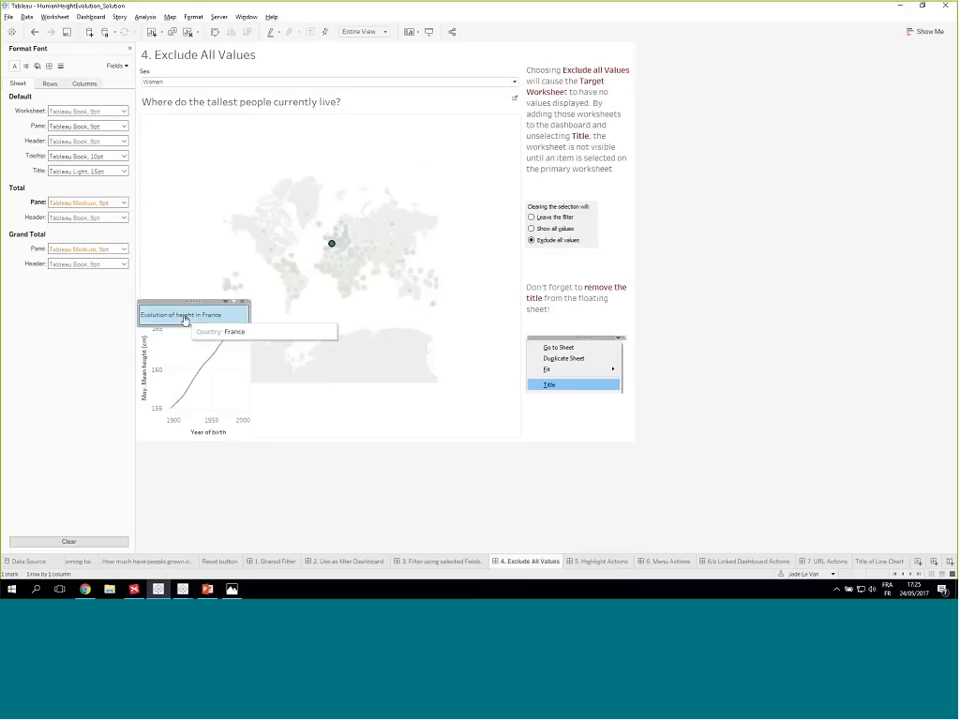
left_click(123, 217)
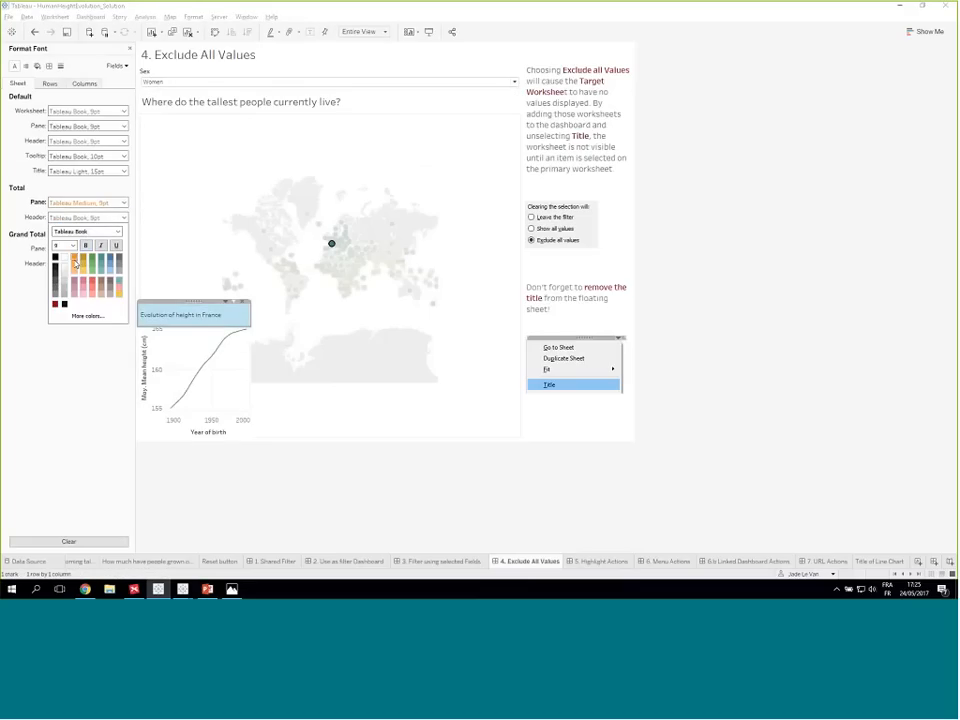
left_click(123, 202)
left_click(123, 202)
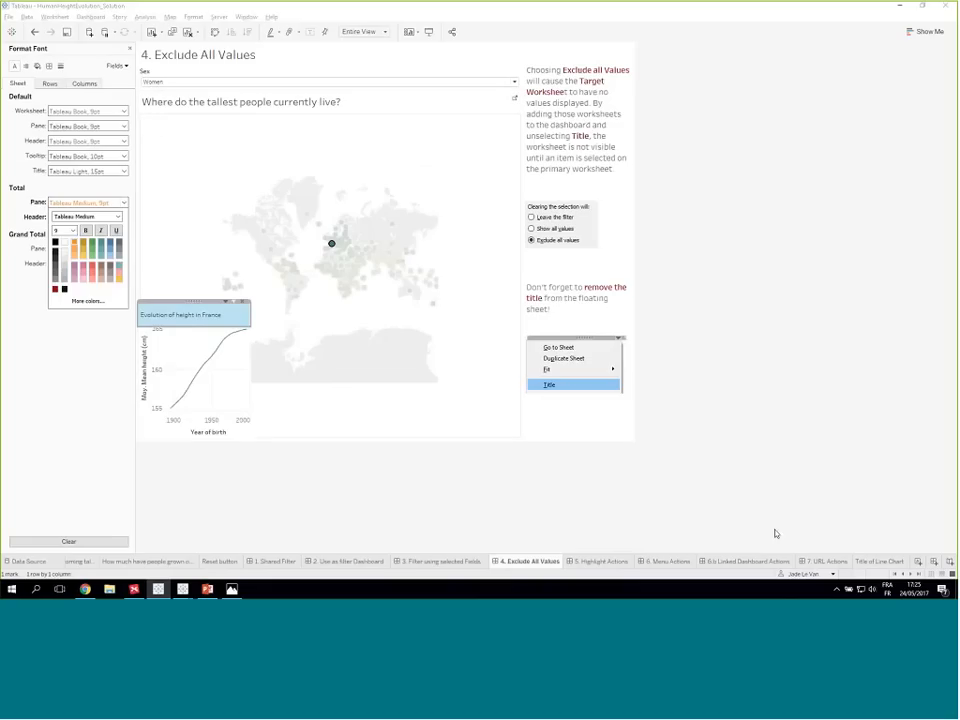
- In the Title of Line Chart sheet, edit the text label "Evolution of height in <Country>" to bold at size 20
left_click(880, 561)
right_click(269, 111)
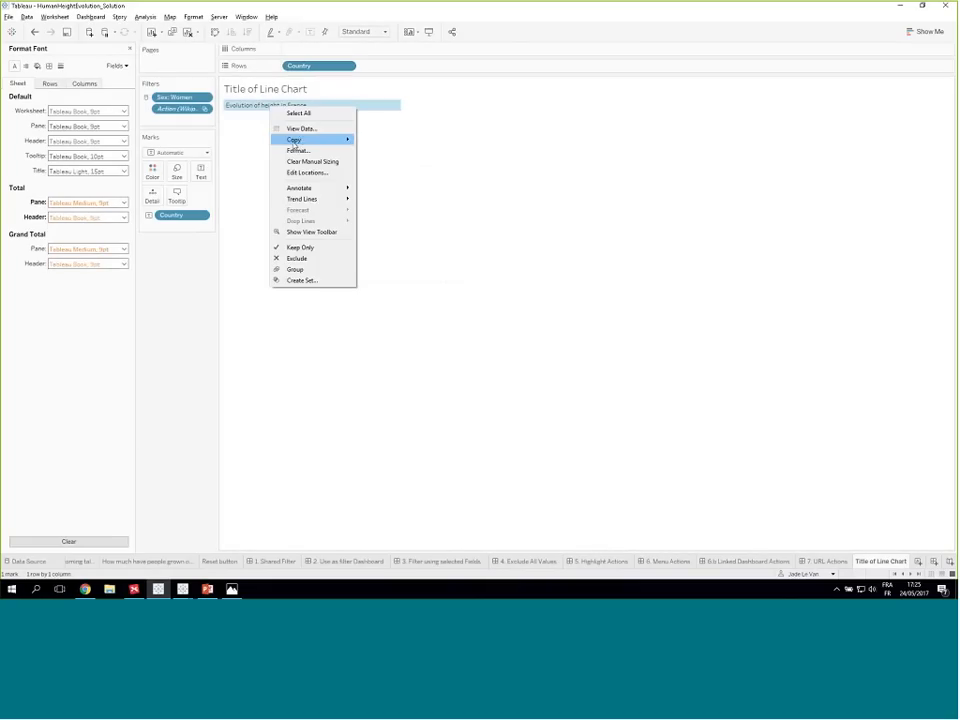
mouse_move(300, 190)
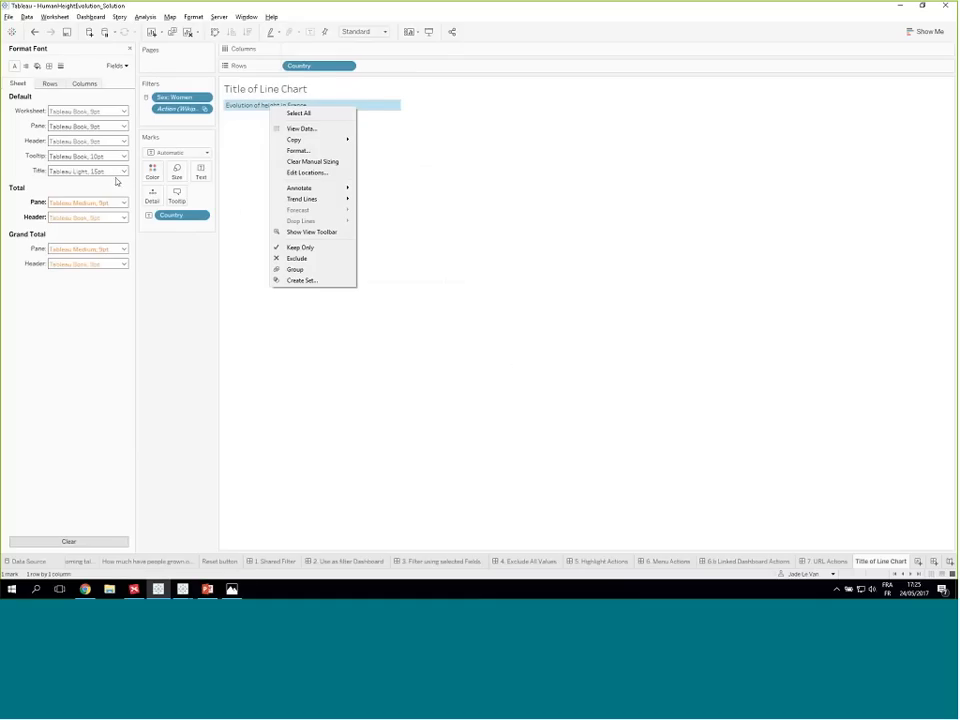
left_click(199, 176)
left_click(199, 174)
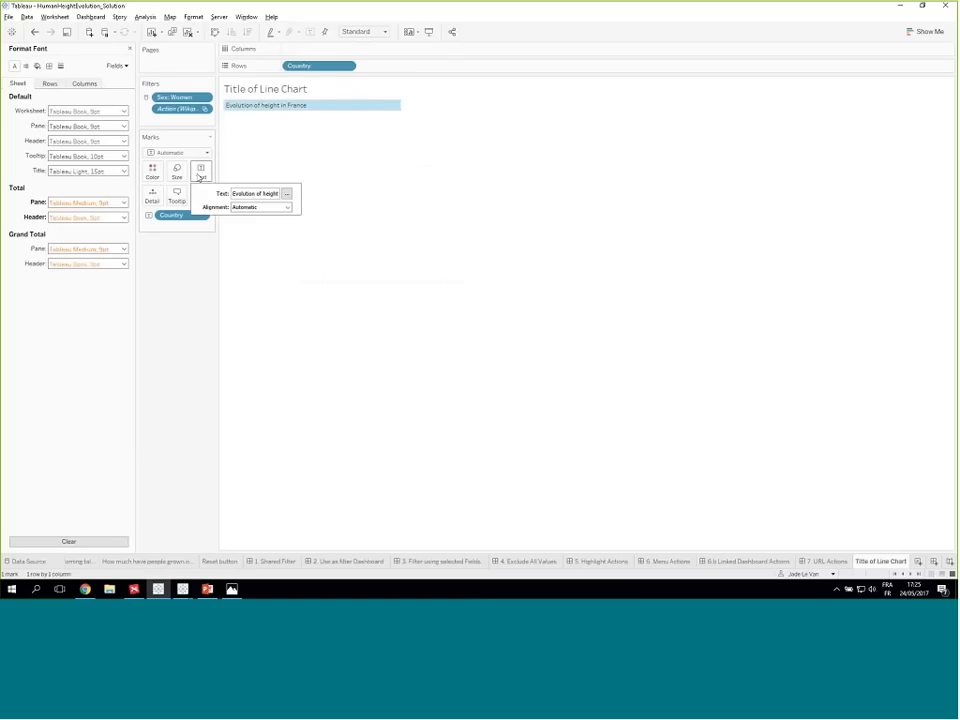
left_click(287, 195)
left_click_drag(514, 167, 417, 160)
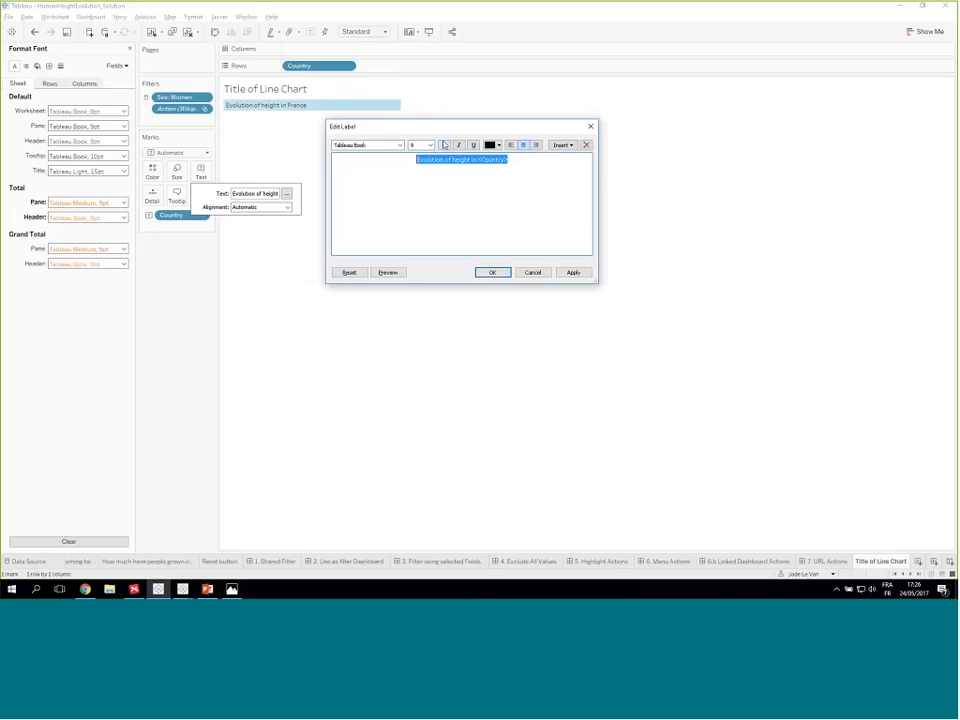
left_click(429, 145)
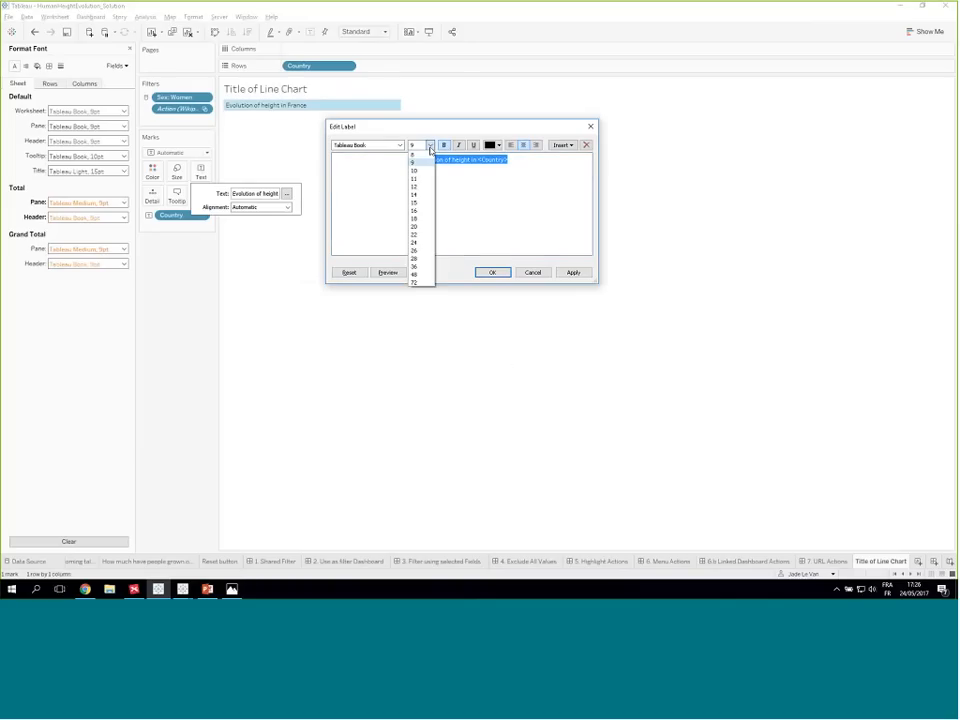
left_click(420, 228)
left_click(418, 225)
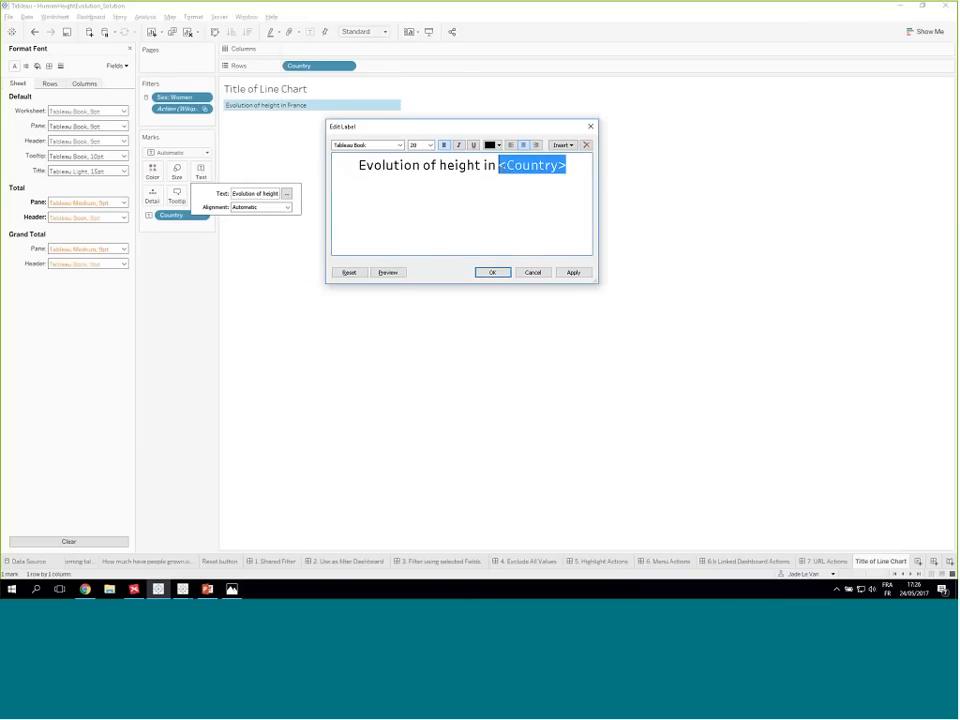
- Color the <Country> part of the label orange, set its font to Tableau Bold, and apply the label changes
left_click(499, 146)
left_click(515, 159)
left_click(399, 145)
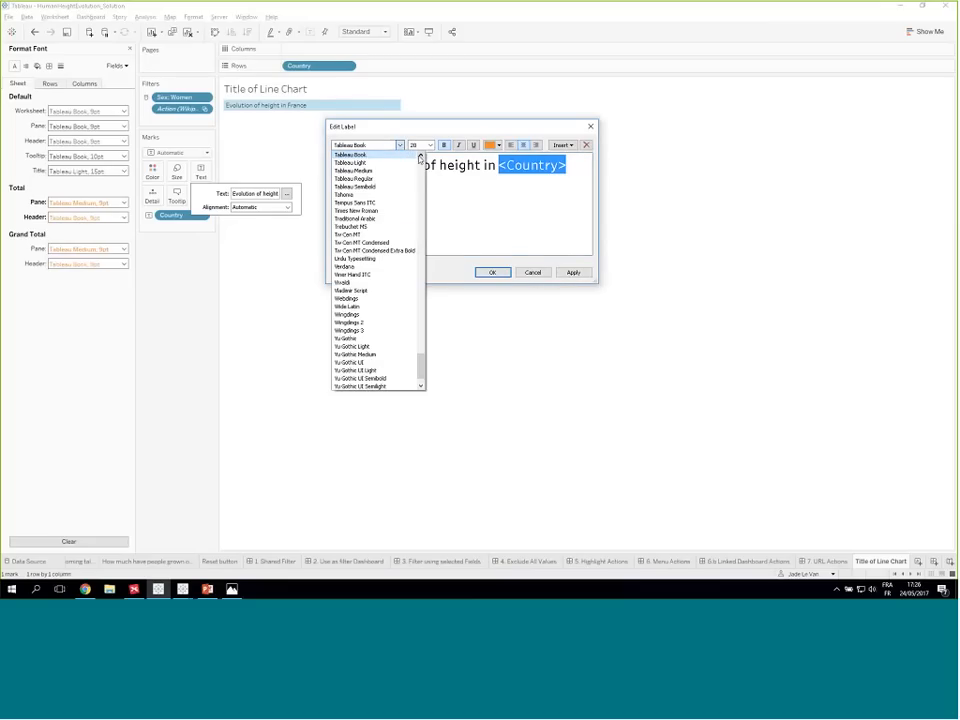
left_click(420, 158)
left_click(375, 155)
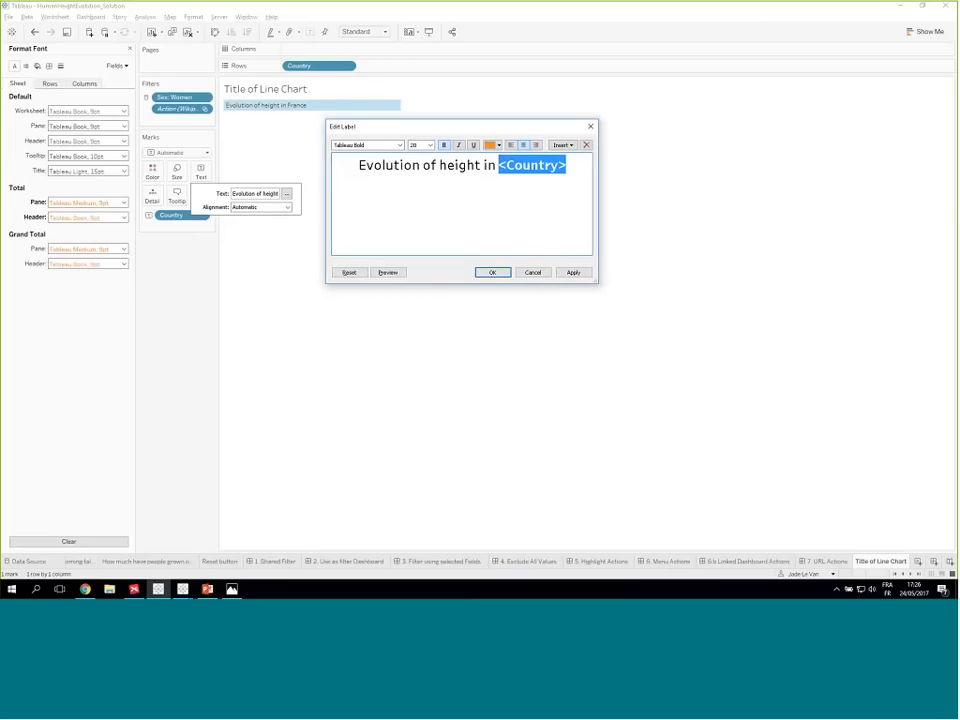
left_click(492, 271)
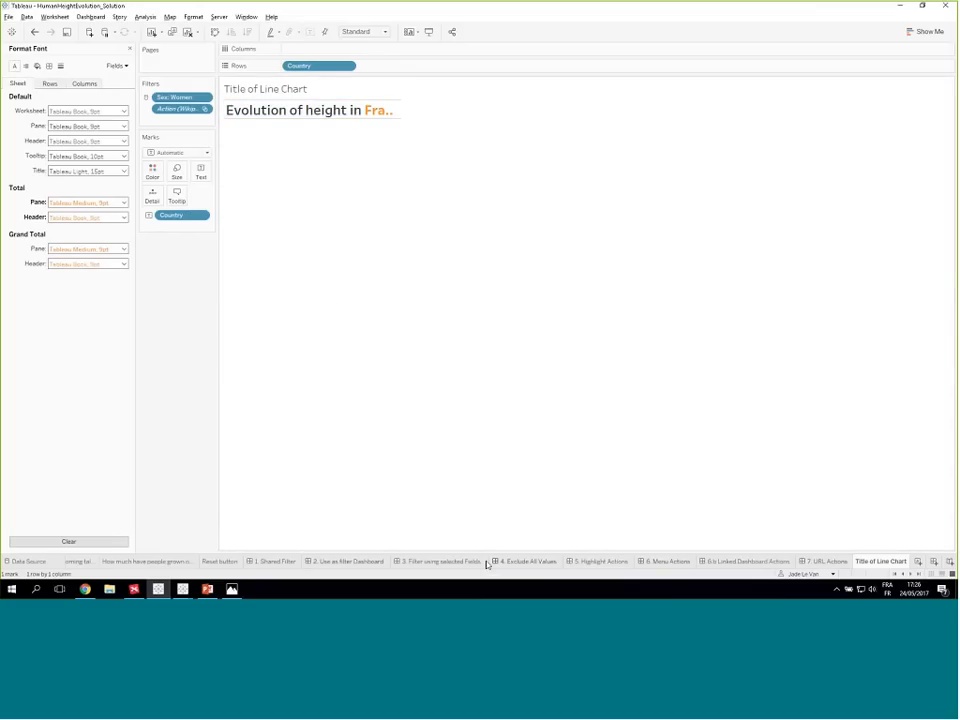
- On the 4. Exclude All Values dashboard, widen the floating title to fit its text, and return to 5. Highlight Actions
left_click(516, 562)
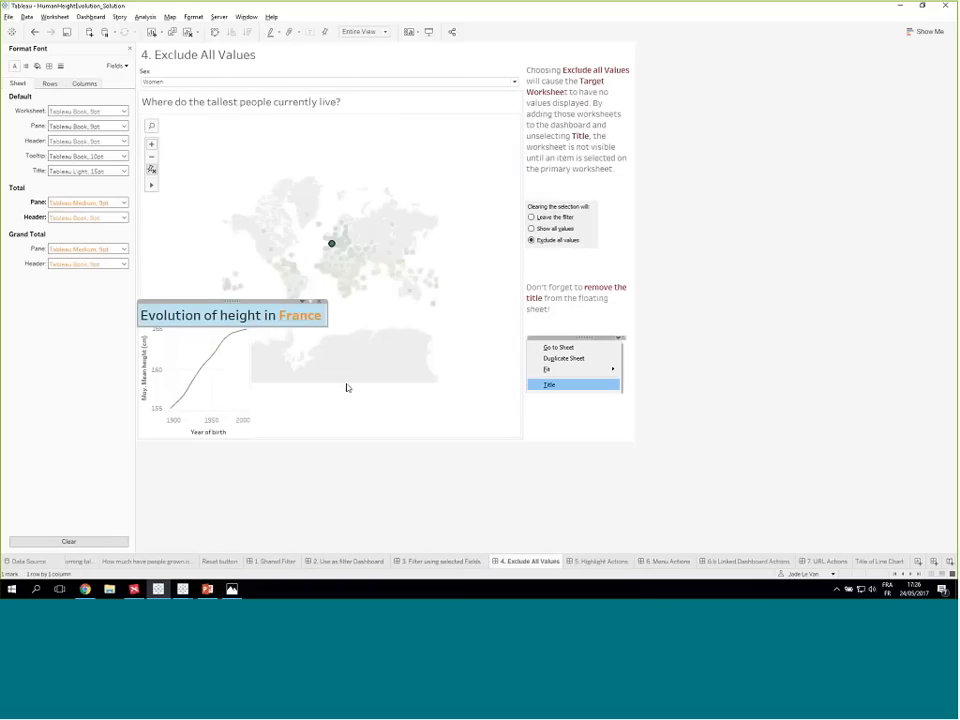
left_click(348, 428)
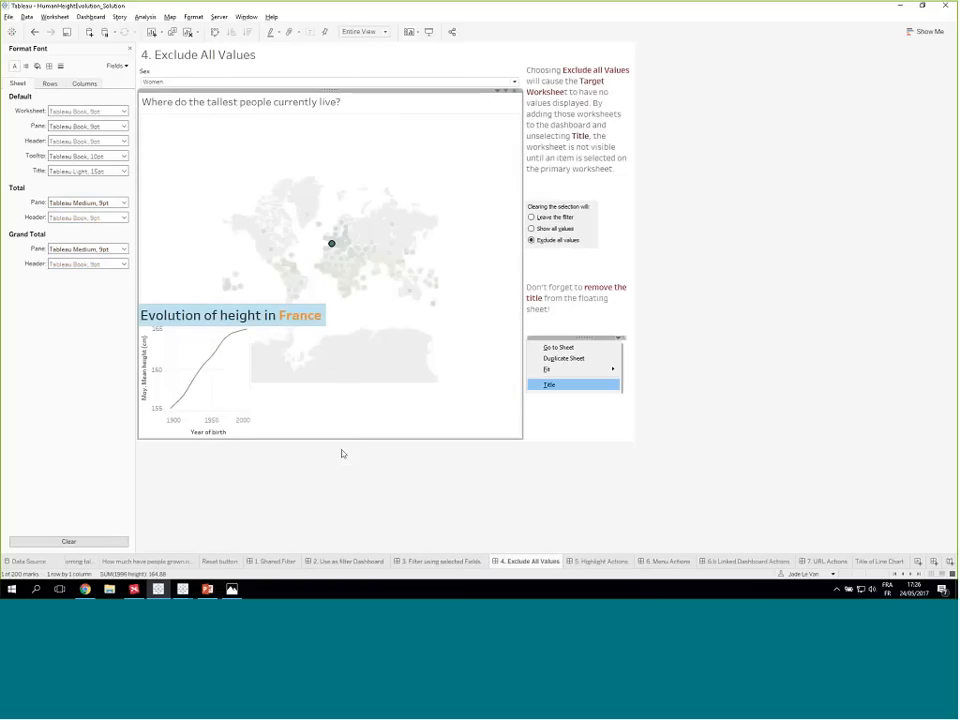
left_click(611, 562)
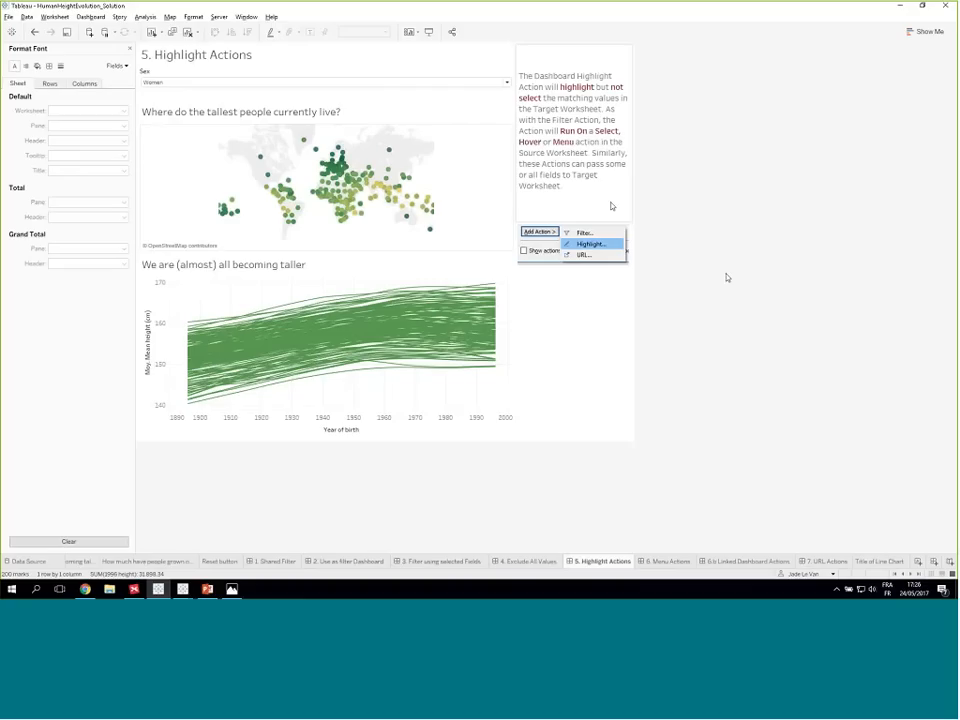
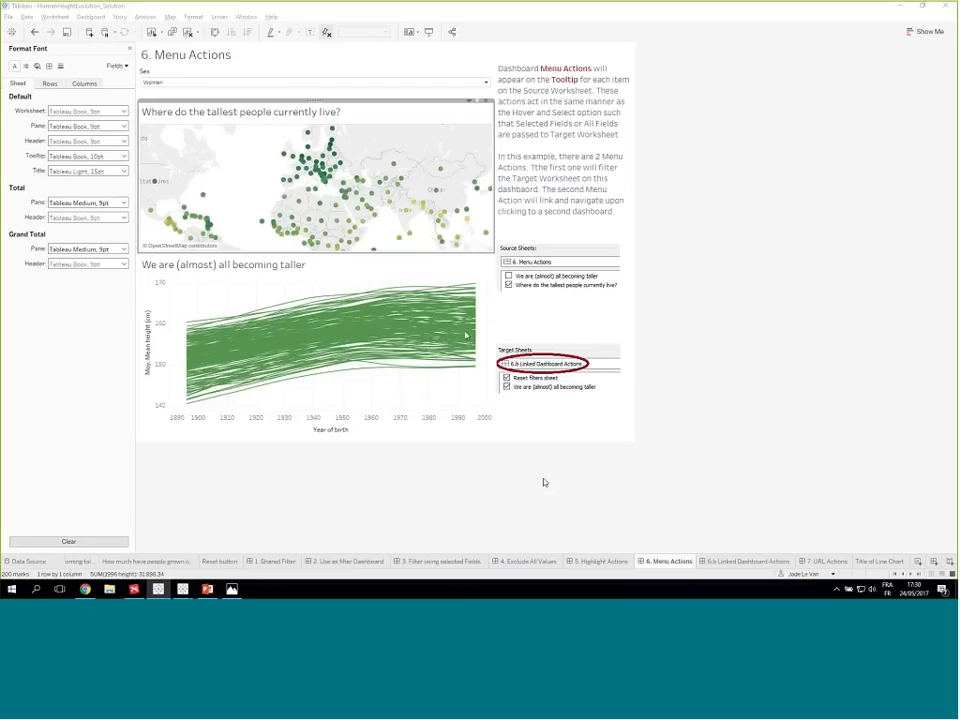
- On the 6. Menu Actions dashboard, reset the map view, select Portugal and follow its Go to Linked Dashboard action
left_click(153, 178)
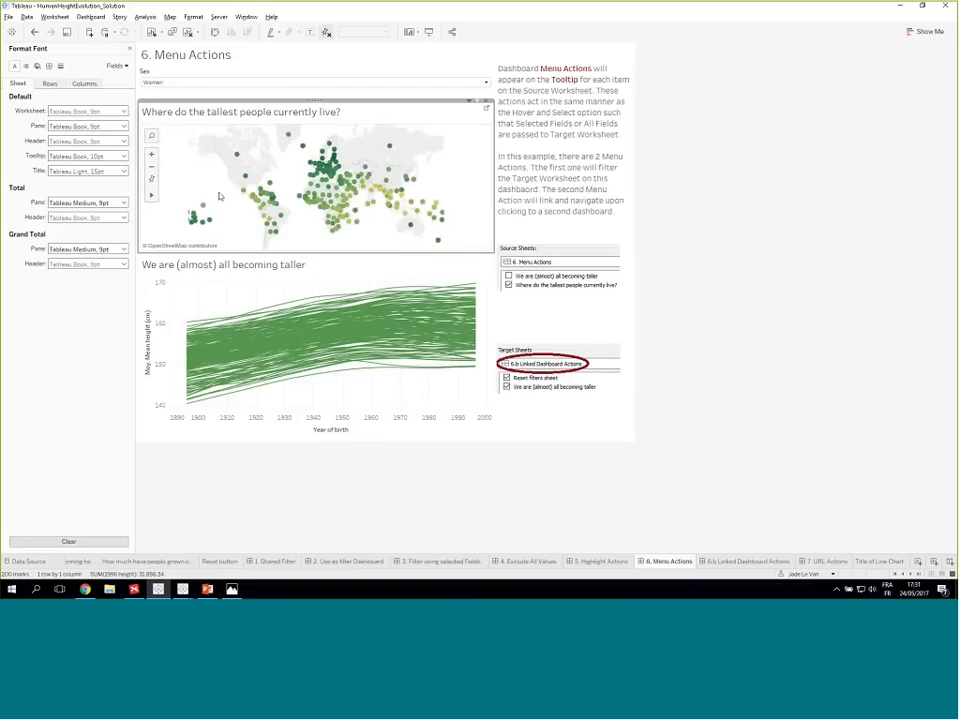
mouse_move(310, 178)
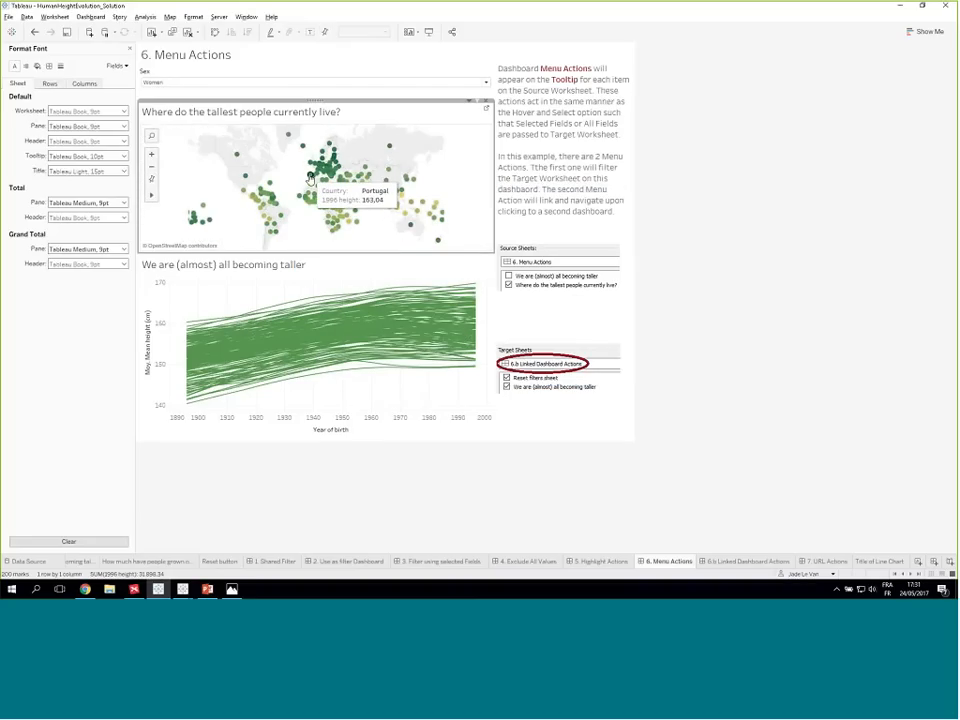
left_click(310, 178)
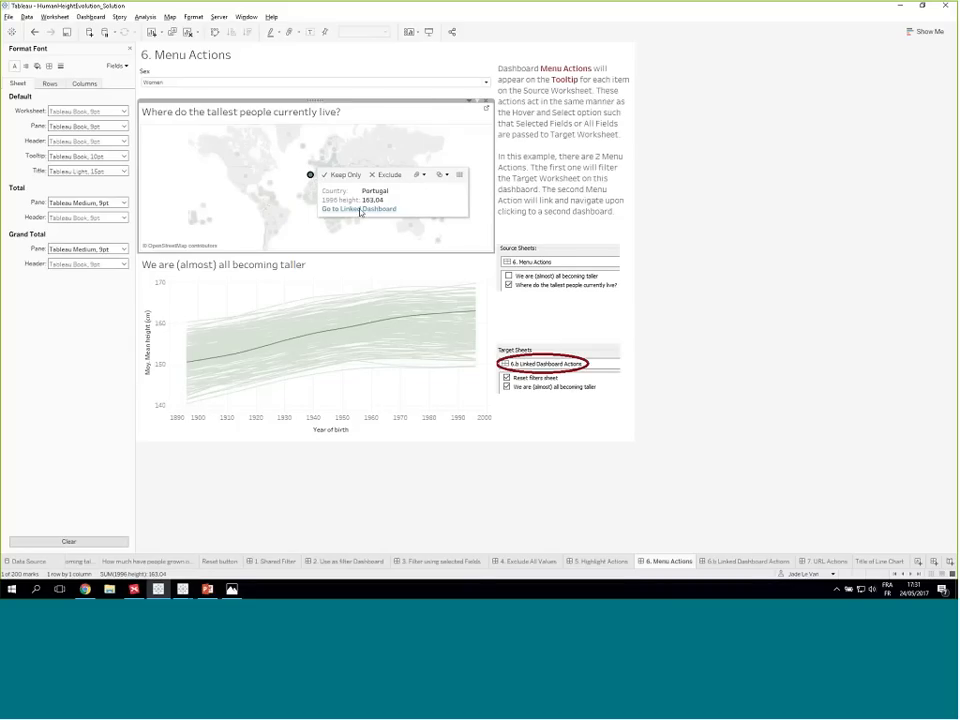
left_click(361, 211)
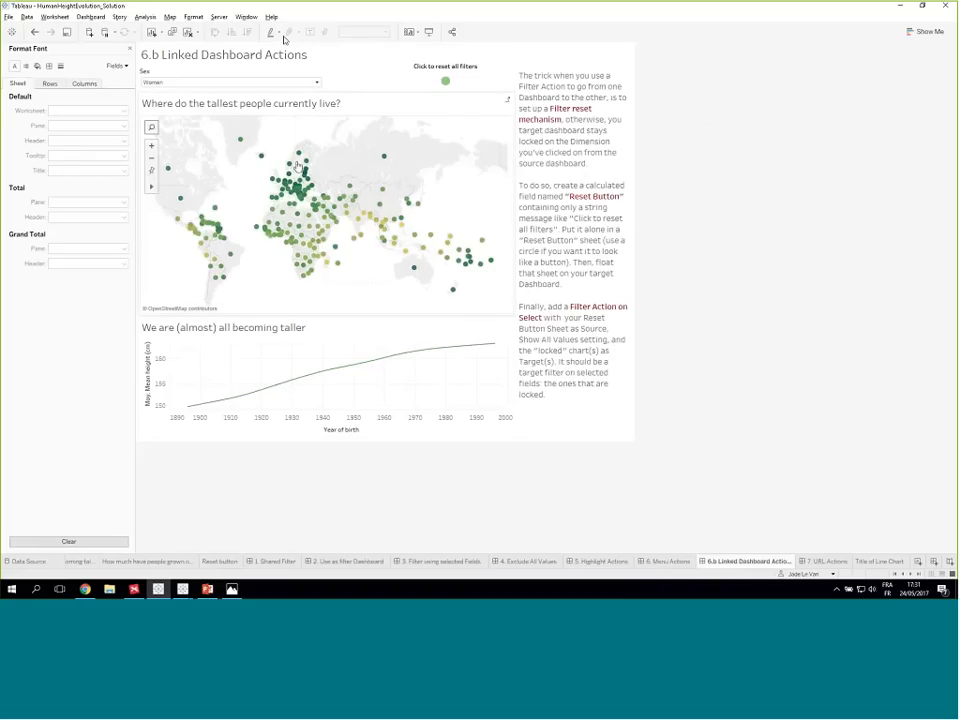
- On the linked dashboard's map, select and deselect Romania and Albania to test whether the line chart responds
left_click(303, 195)
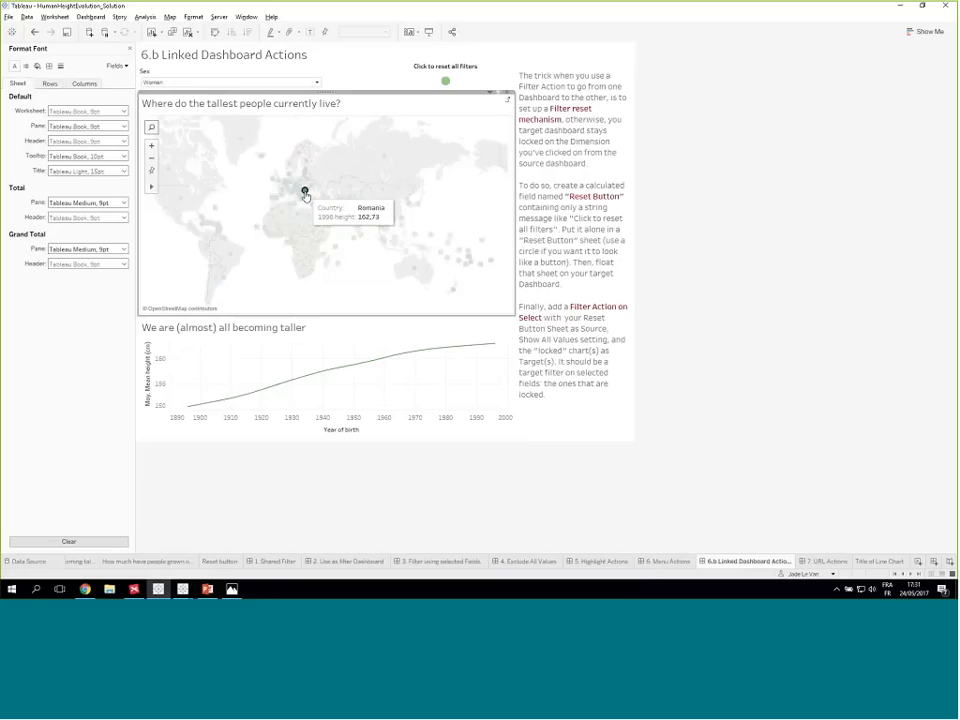
left_click(303, 195)
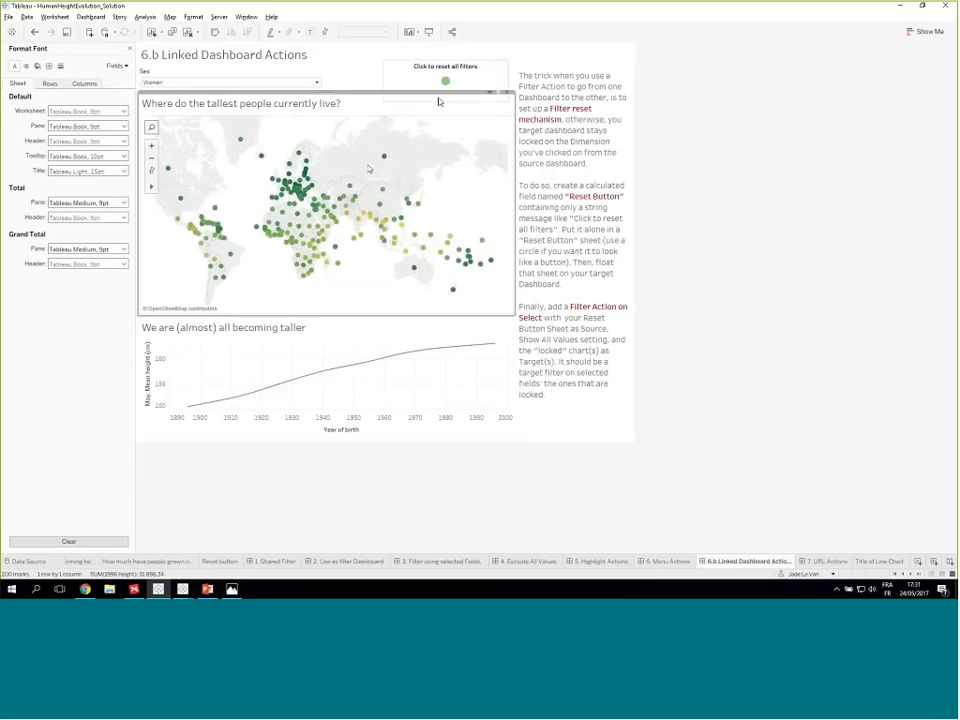
left_click(301, 205)
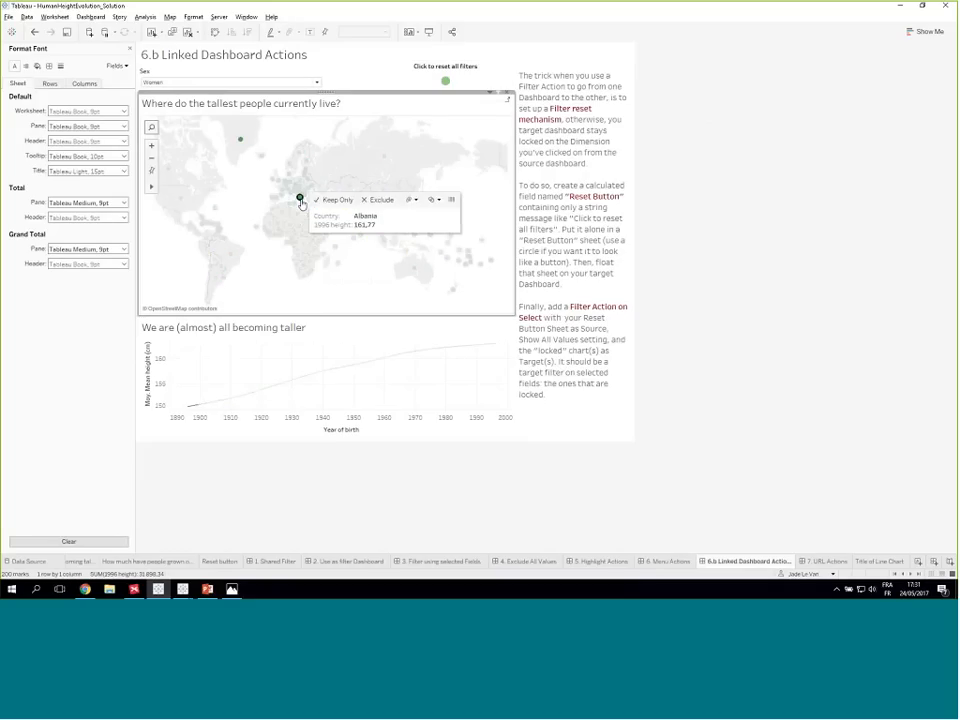
left_click(301, 203)
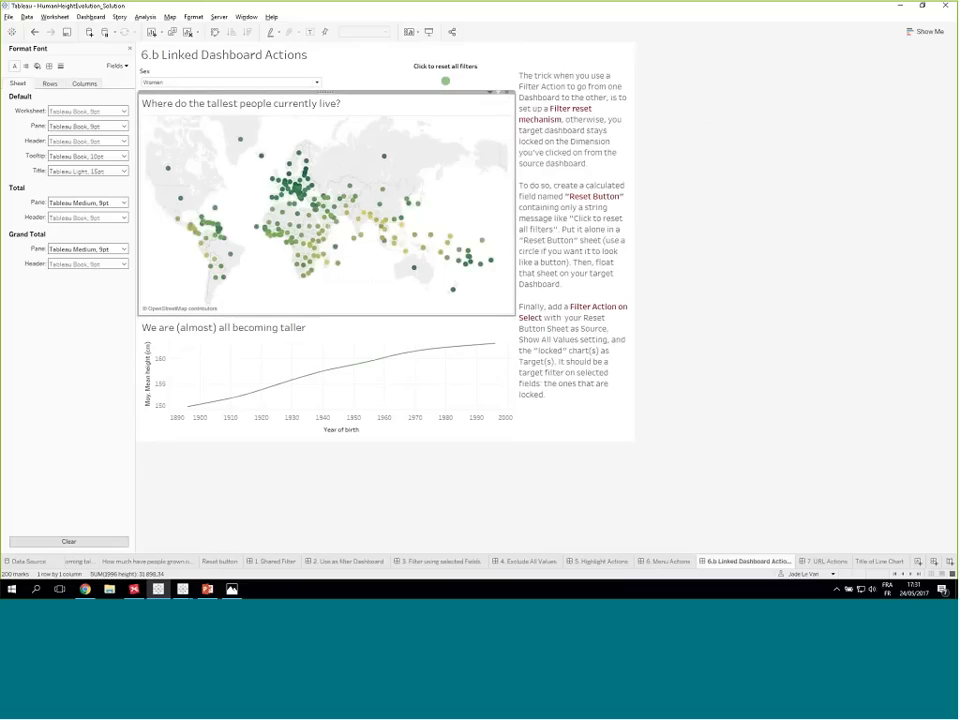
- Compare the 6. Menu Actions dashboard with 6.b, then select and deselect the Syrian Arab Republic on the 6.b map
left_click(660, 561)
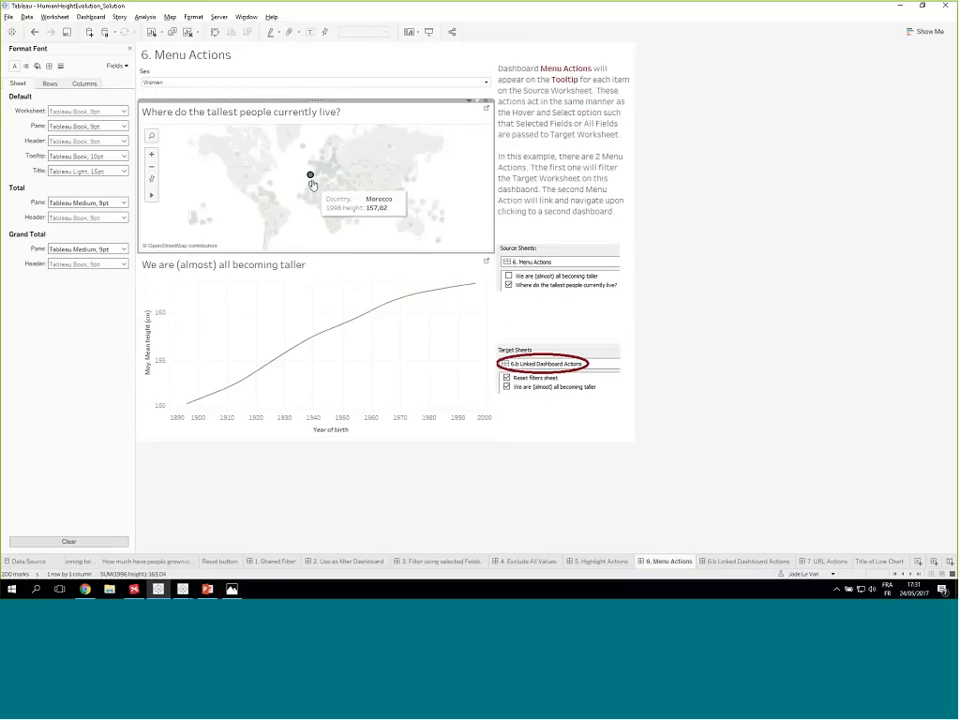
left_click(735, 564)
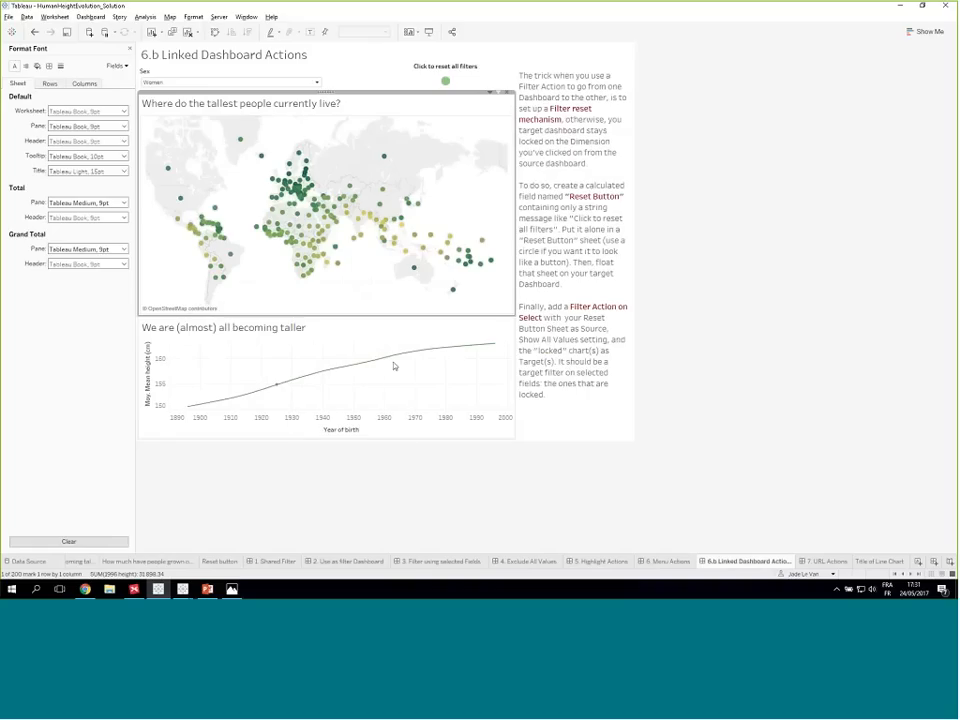
left_click(265, 227)
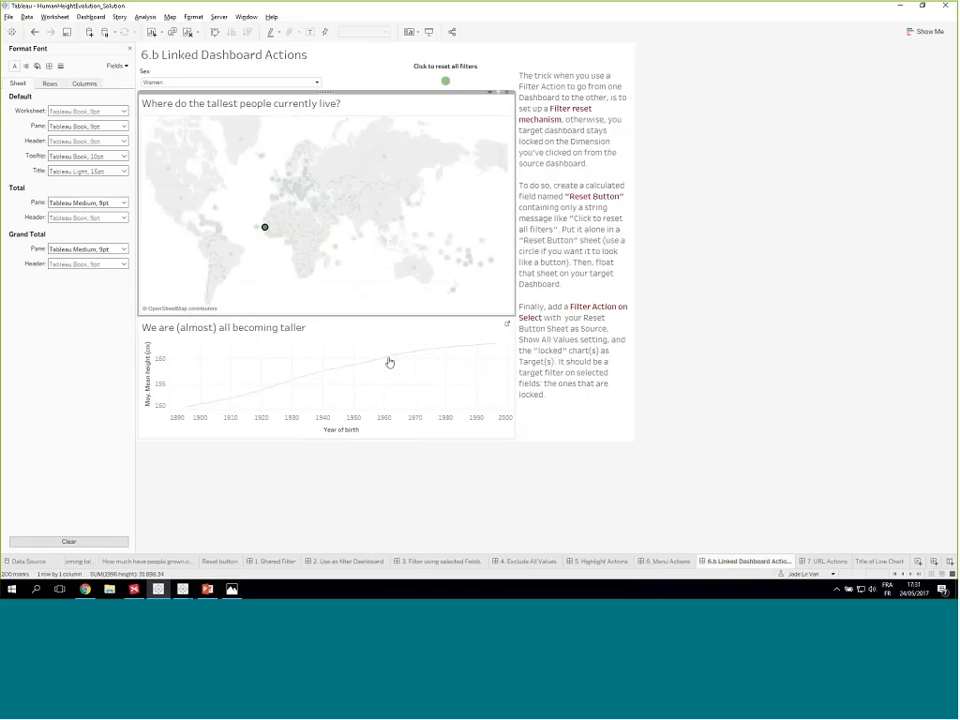
left_click(318, 206)
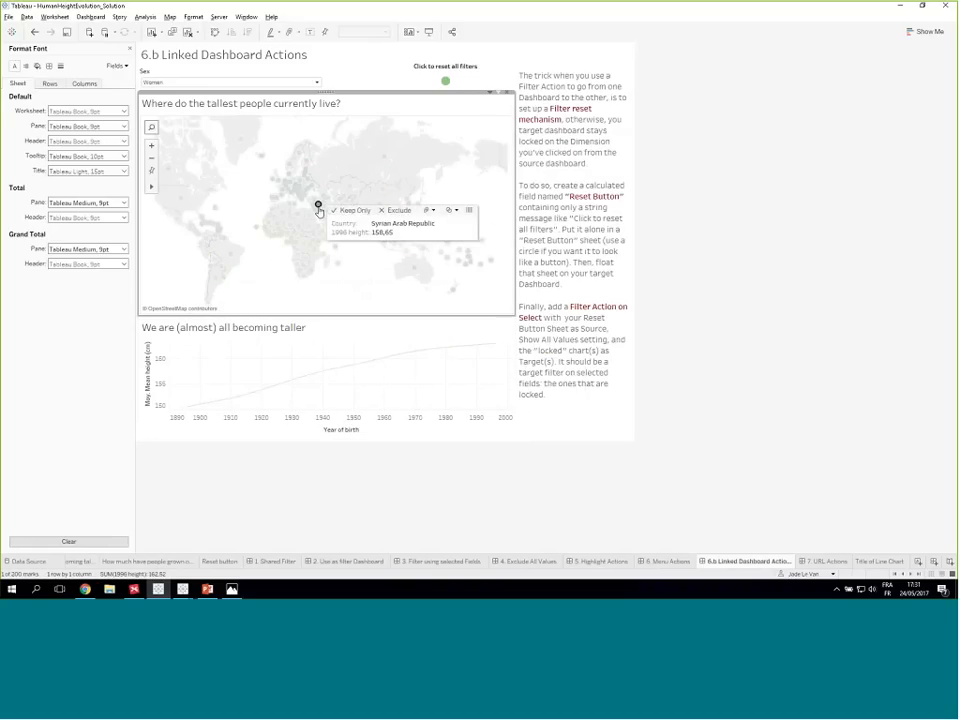
left_click(313, 207)
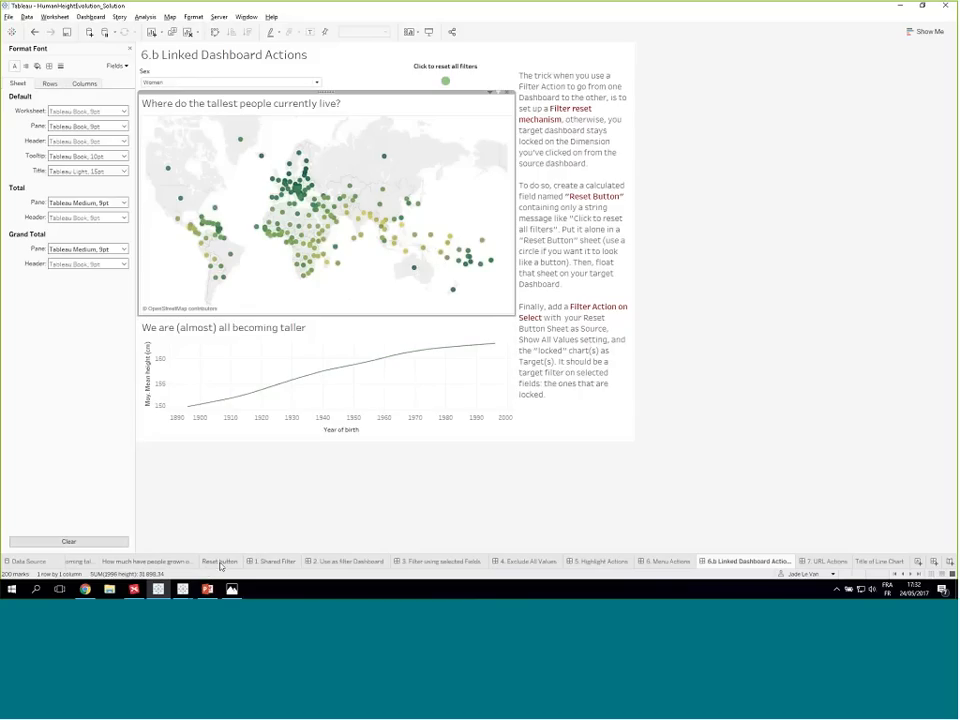
- Open the Reset button sheet, close the formatting pane, and examine the formula of the Reset all Filters calculated field
left_click(879, 562)
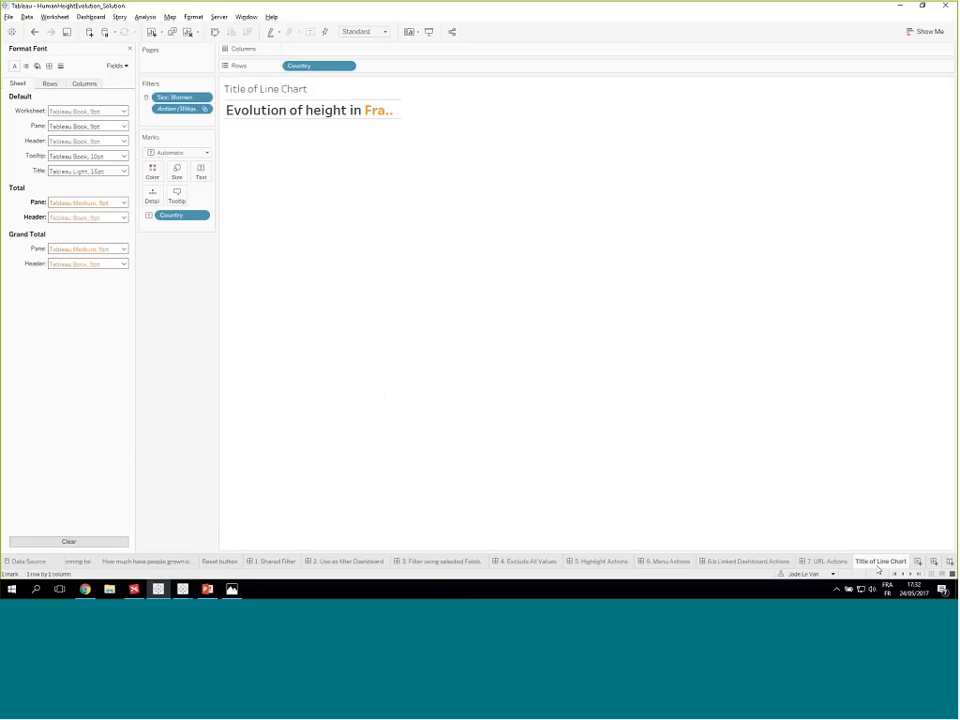
left_click(220, 561)
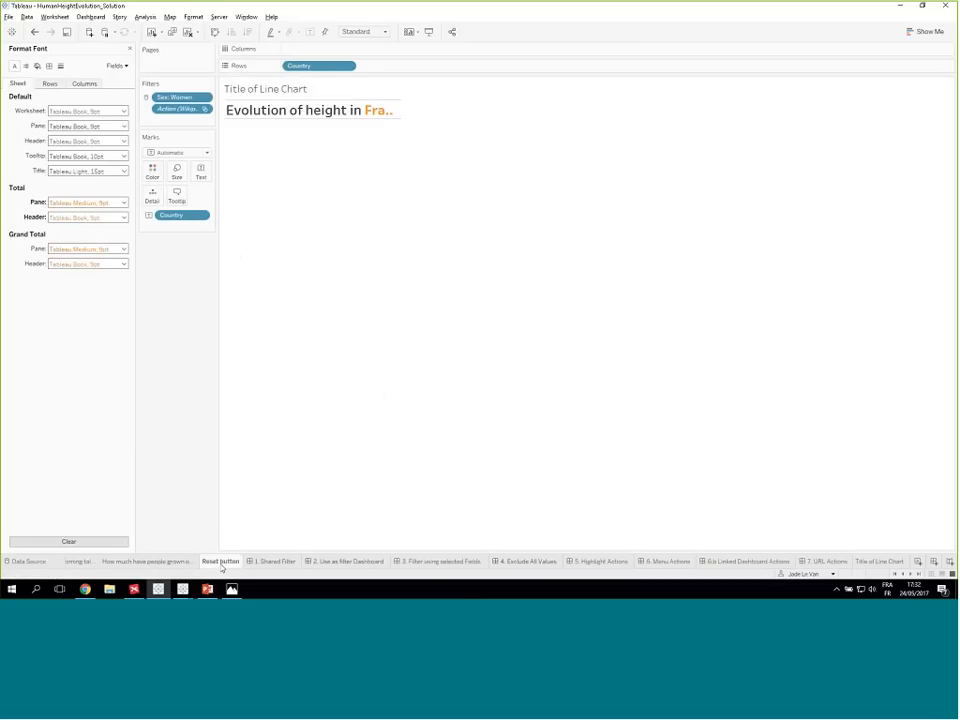
left_click(130, 49)
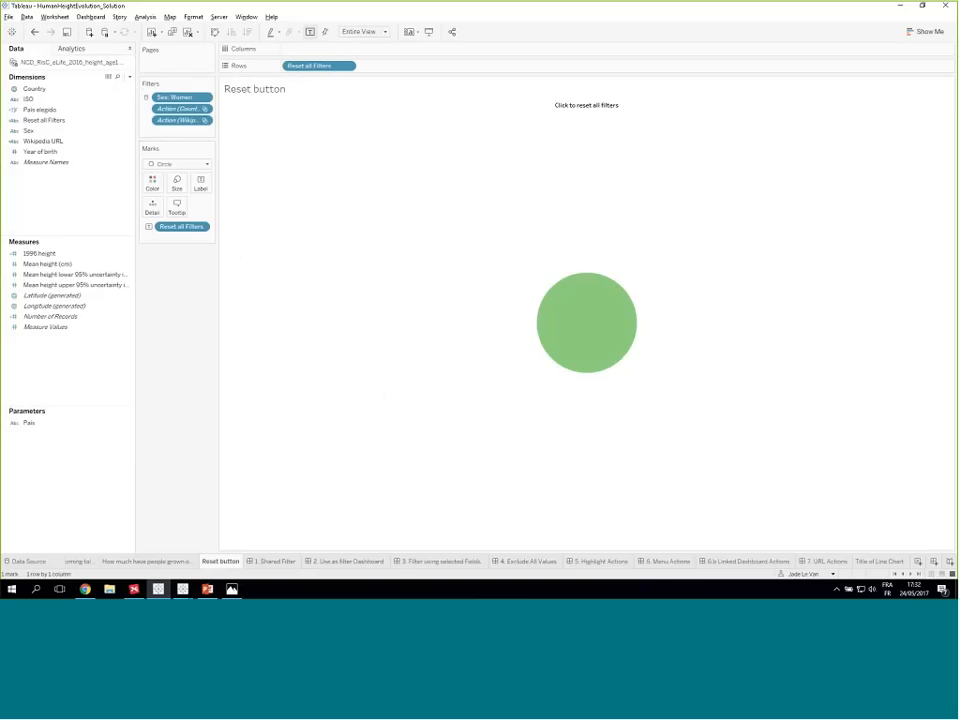
right_click(52, 121)
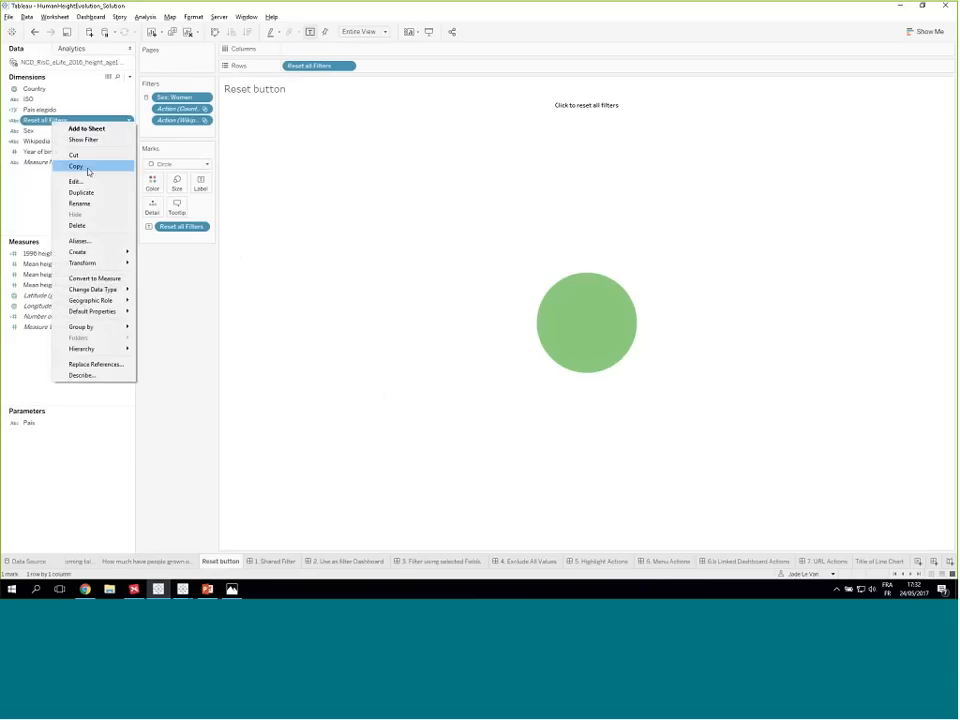
left_click(91, 181)
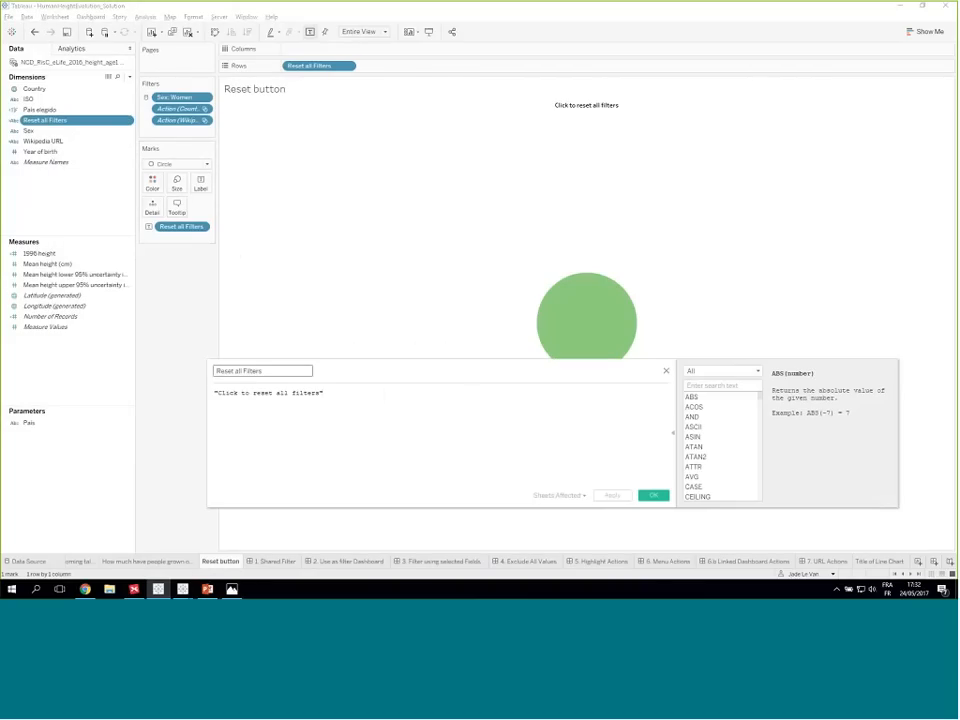
left_click_drag(325, 394, 212, 394)
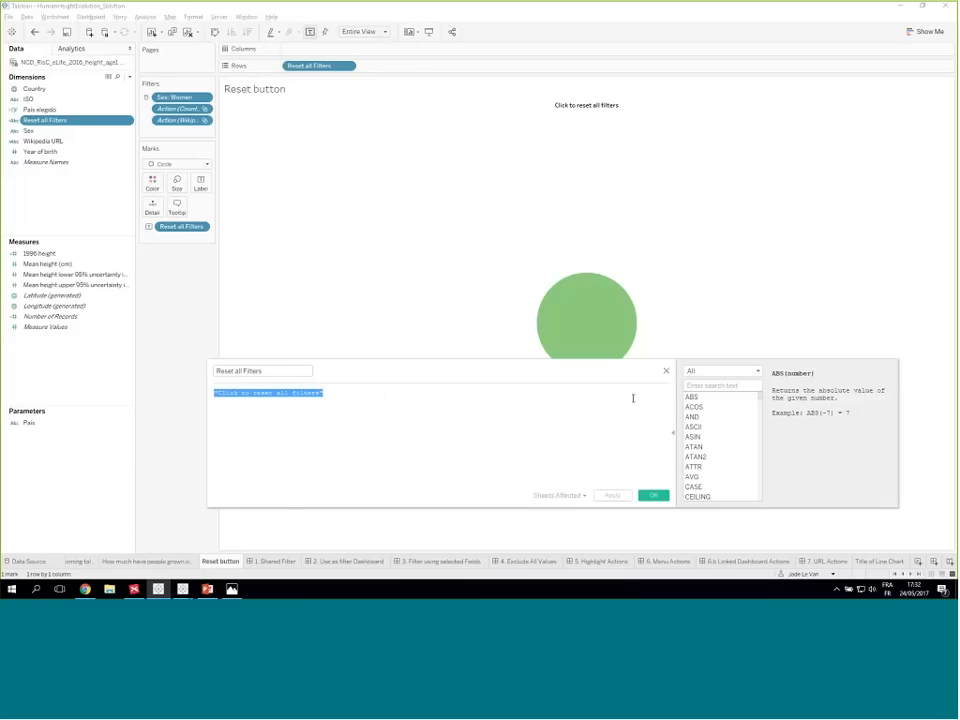
left_click(666, 371)
- Create a calculated field named Reset button containing the string "Click in order to reset"
left_click(55, 242)
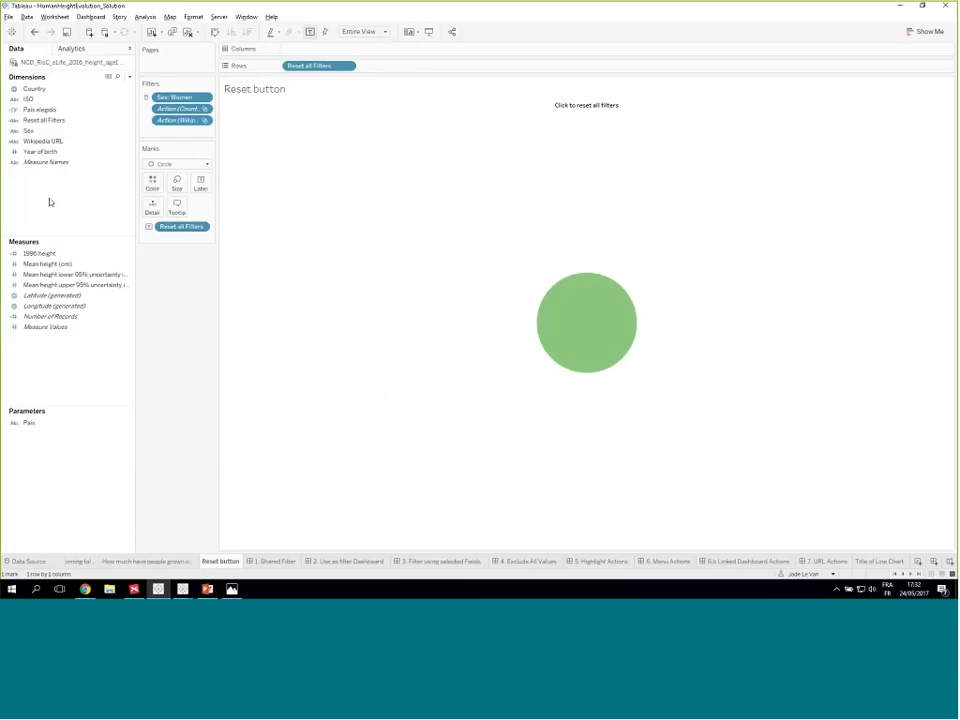
right_click(49, 196)
left_click(92, 192)
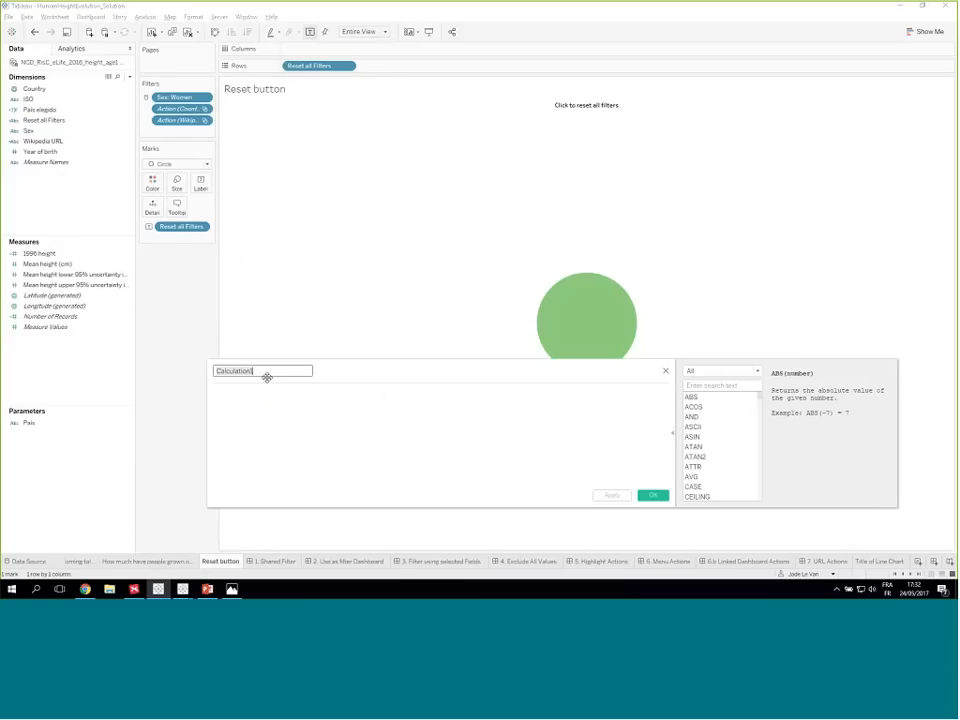
type("Reset button")
key("Tab")
left_click(279, 408)
type("\"Click in order to reset\"")
left_click(651, 497)
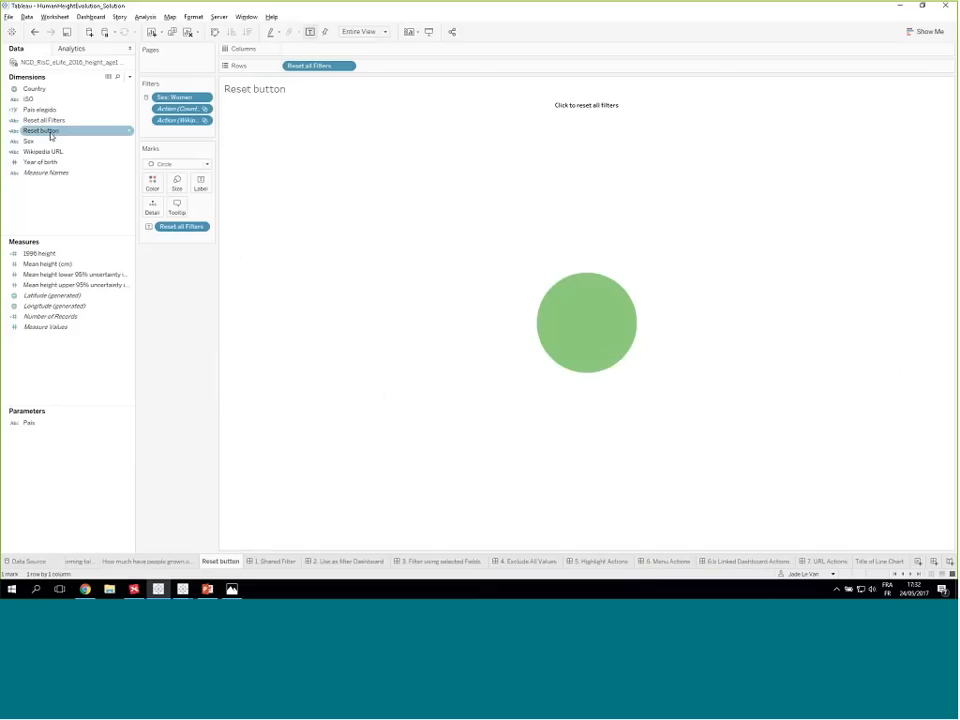
- Try the new Reset button field as a mark label and the Text mark type, then restore the original label and Circle mark
left_click_drag(50, 135, 201, 187)
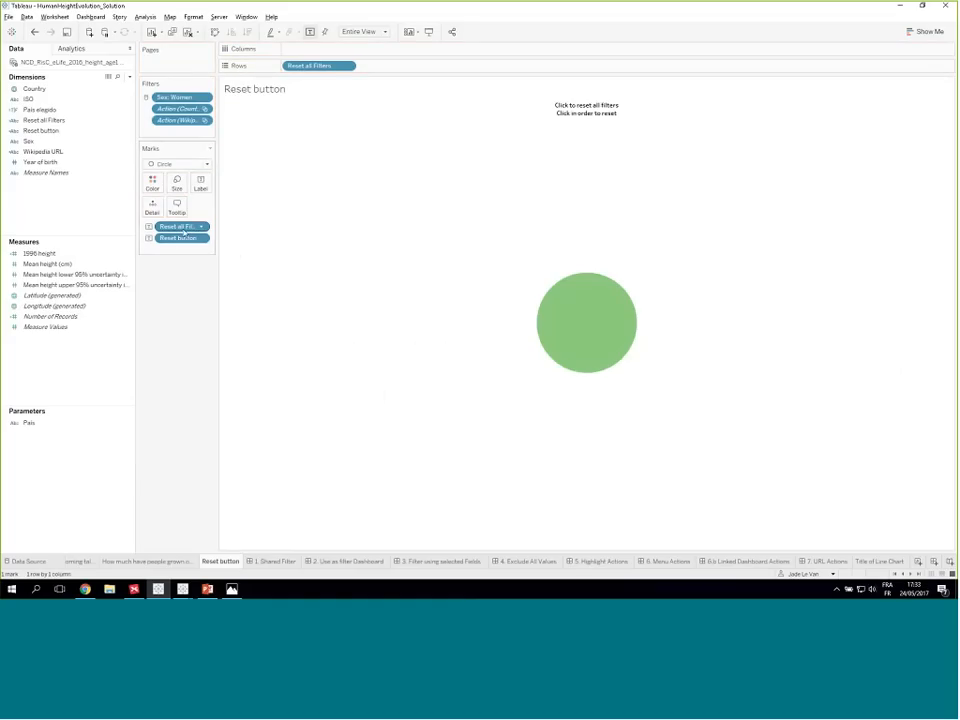
left_click_drag(185, 238, 180, 300)
left_click(206, 167)
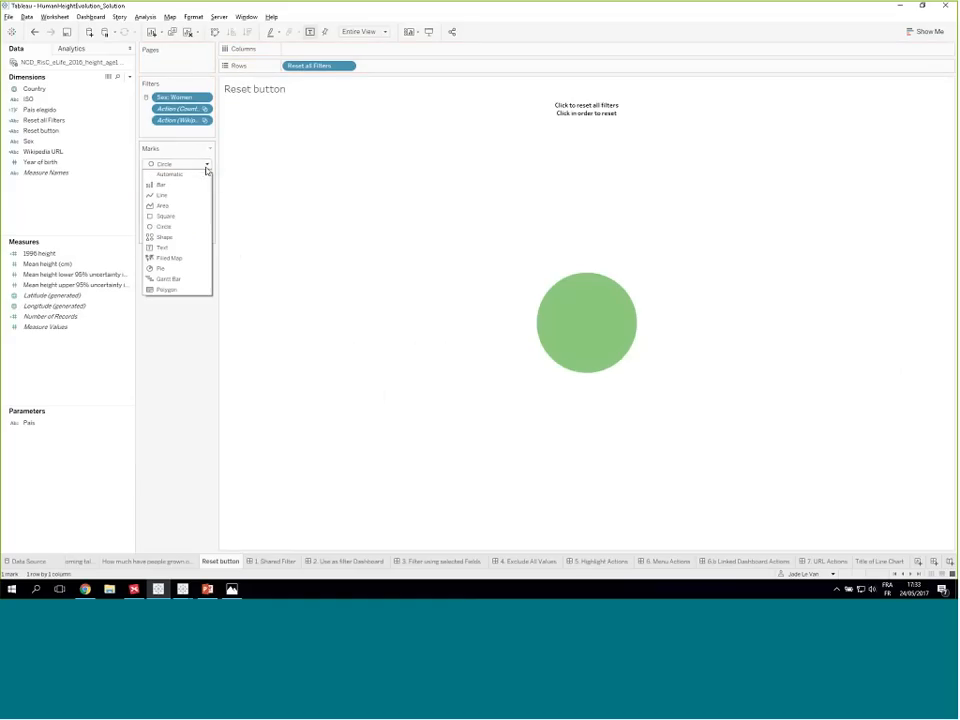
left_click(168, 227)
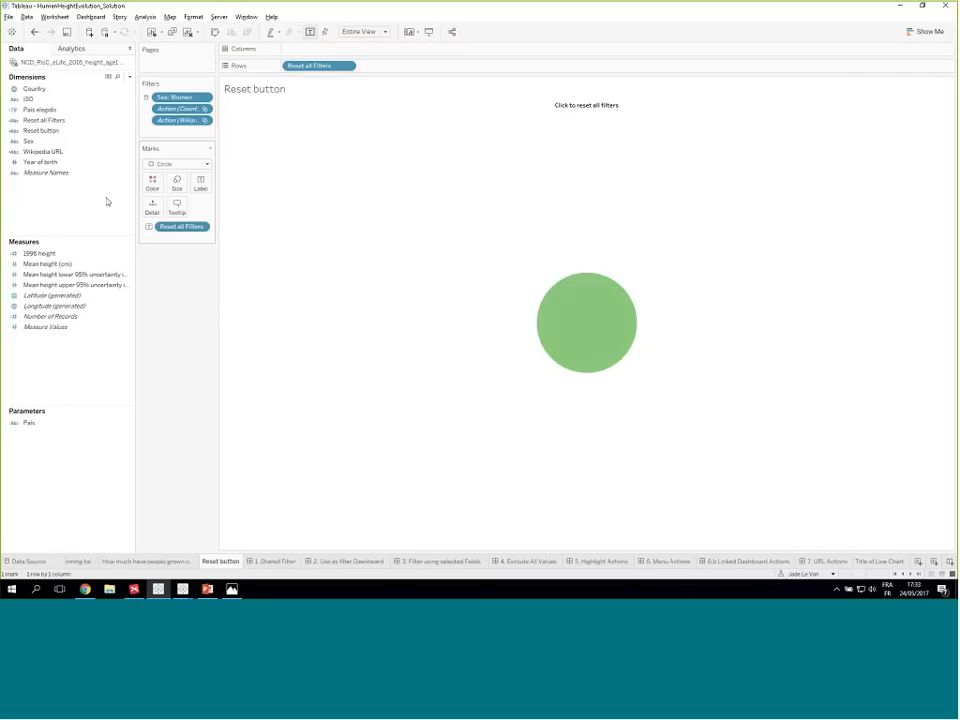
left_click(206, 166)
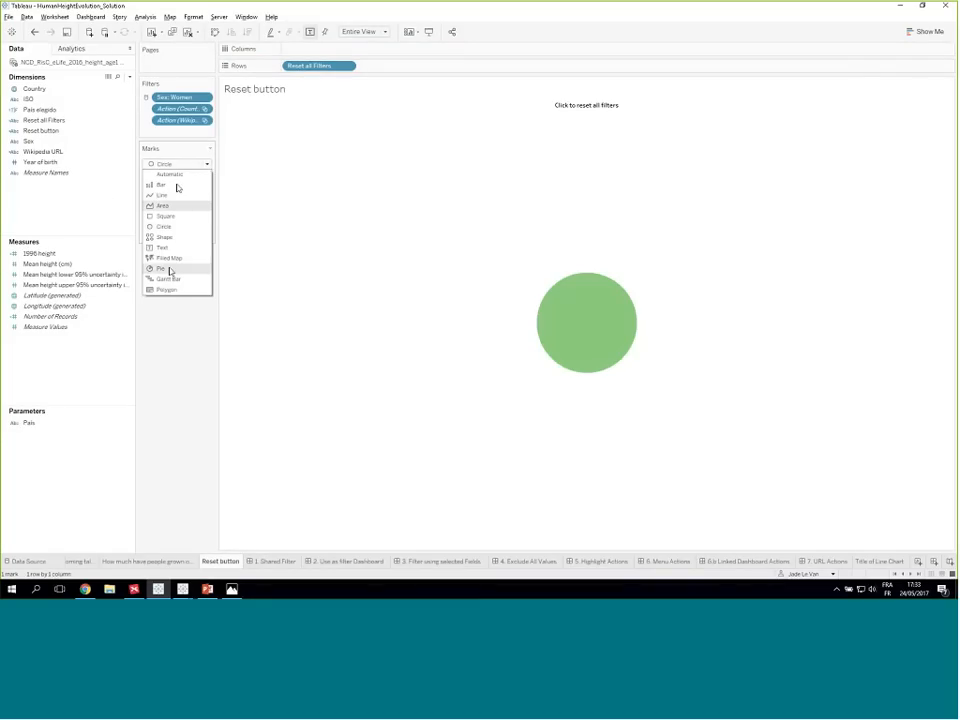
left_click(163, 248)
left_click(180, 164)
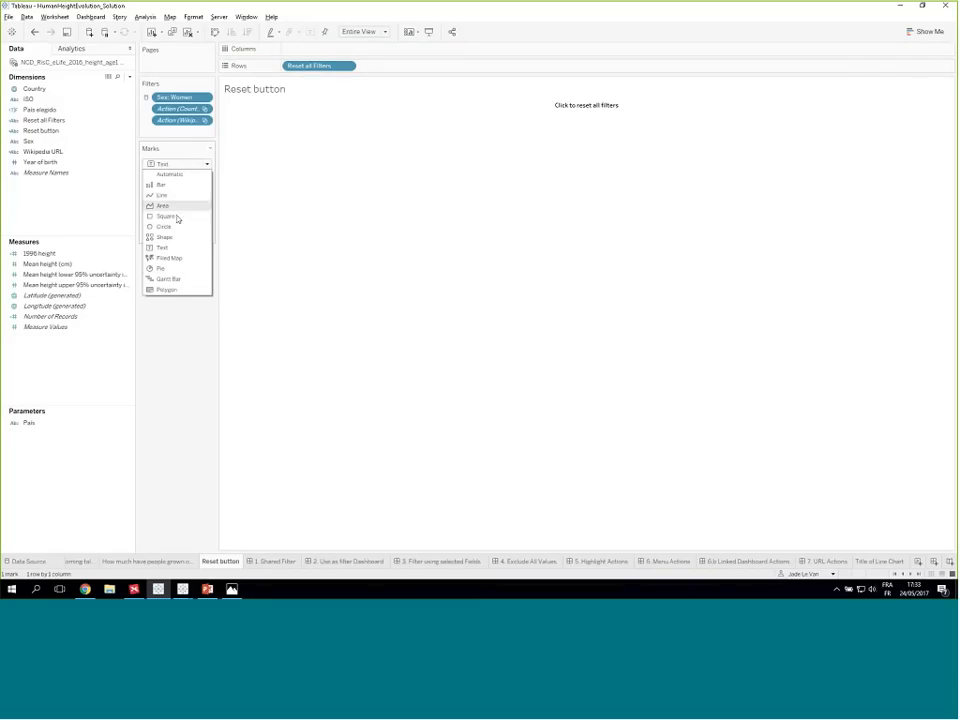
left_click(175, 226)
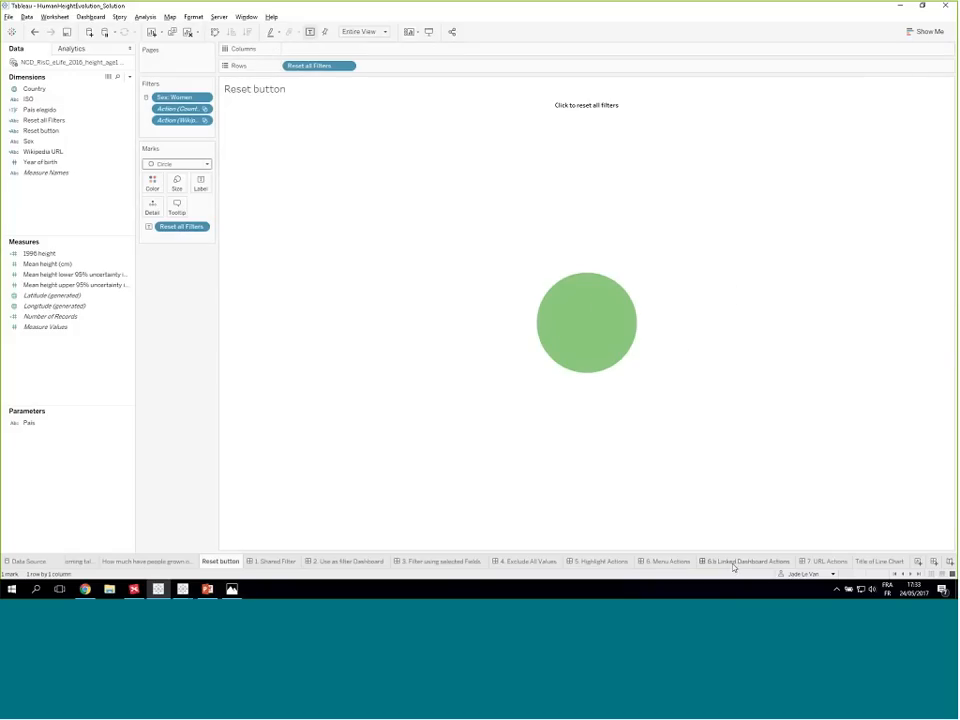
- On the 6.b Linked Dashboard Actions dashboard, remove the existing reset button sheet
mouse_move(720, 564)
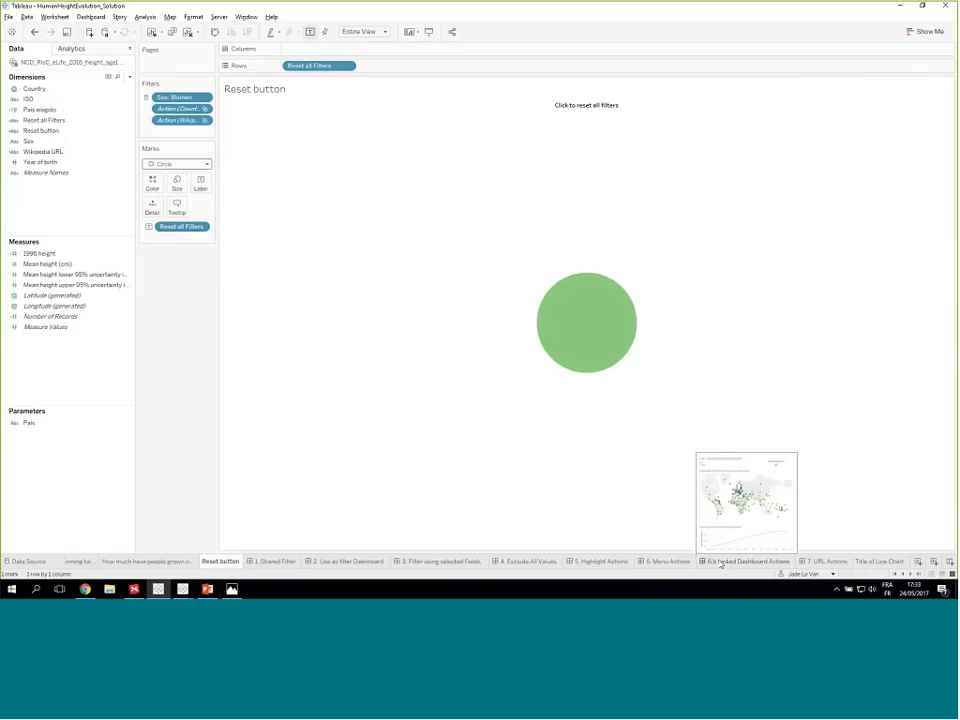
left_click(721, 562)
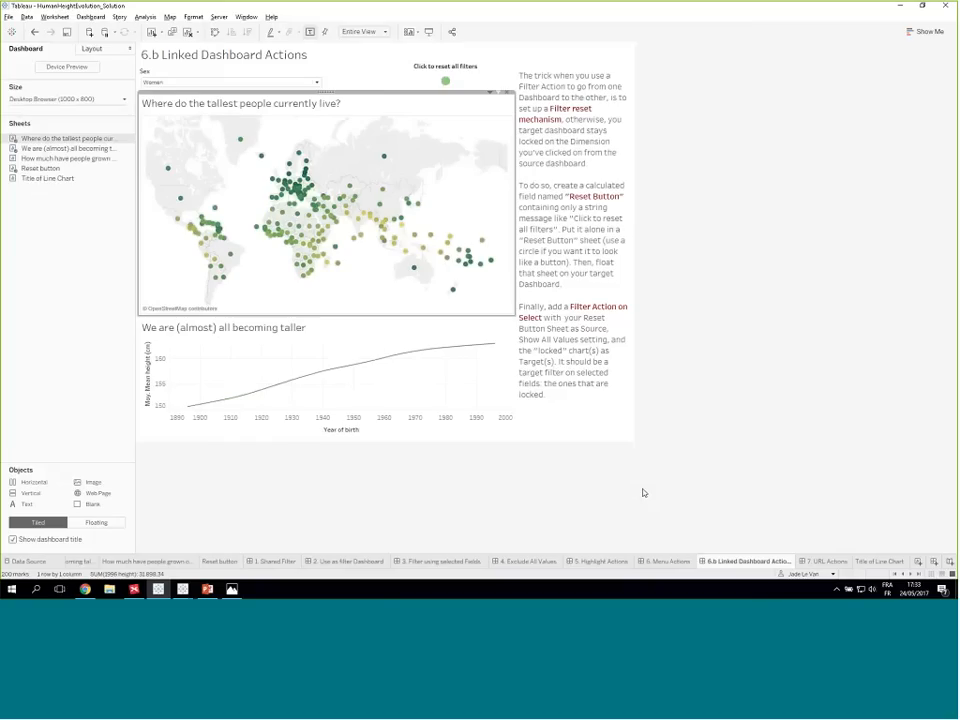
left_click(460, 75)
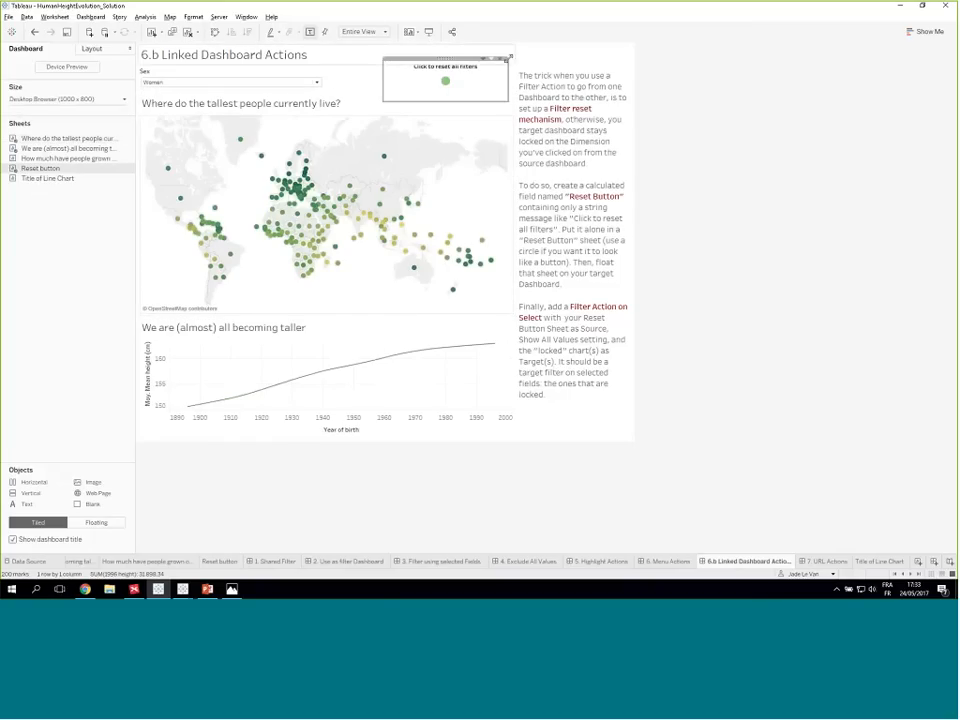
left_click(502, 62)
- Float the Reset button sheet above the map, hide its title, and adjust its frame so the label and circle fit
mouse_move(38, 172)
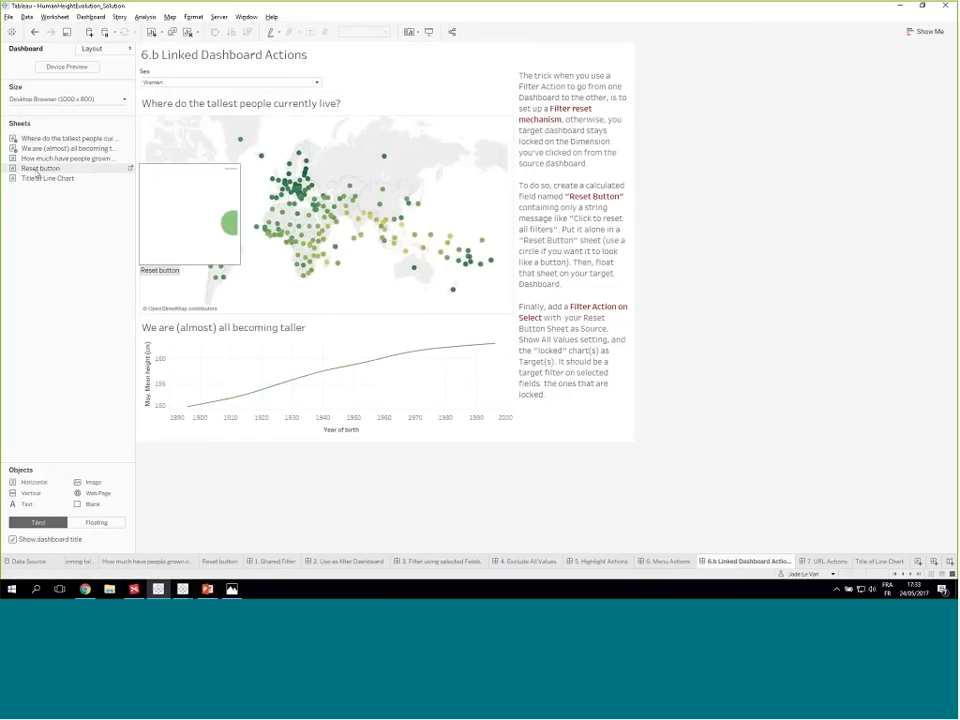
left_click_drag(32, 173, 440, 80)
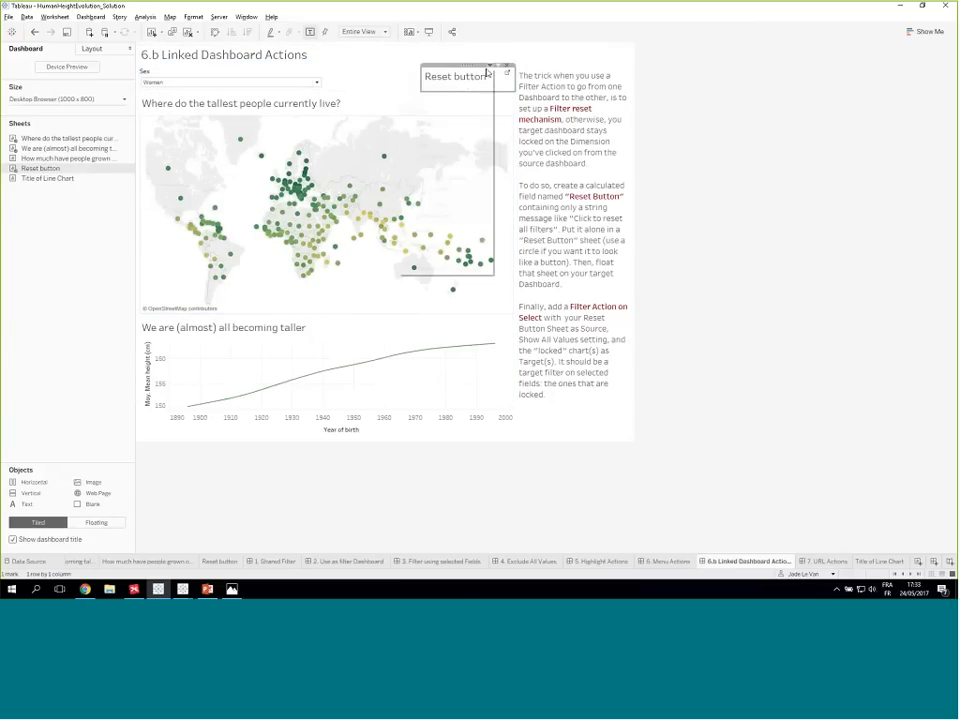
left_click(498, 65)
left_click(425, 230)
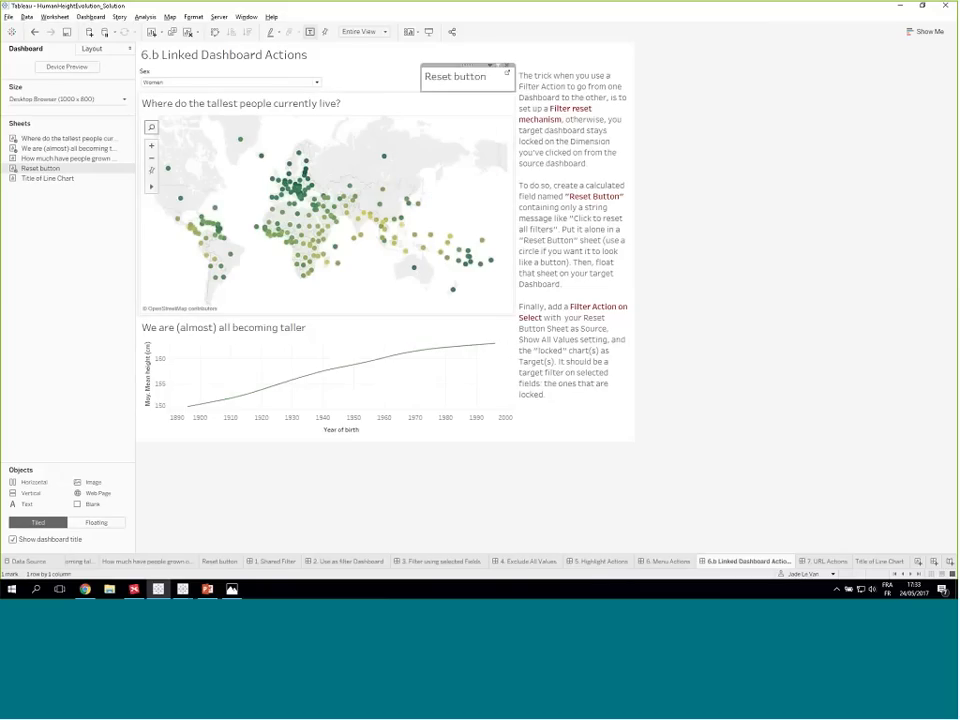
left_click_drag(470, 69, 455, 80)
right_click(453, 86)
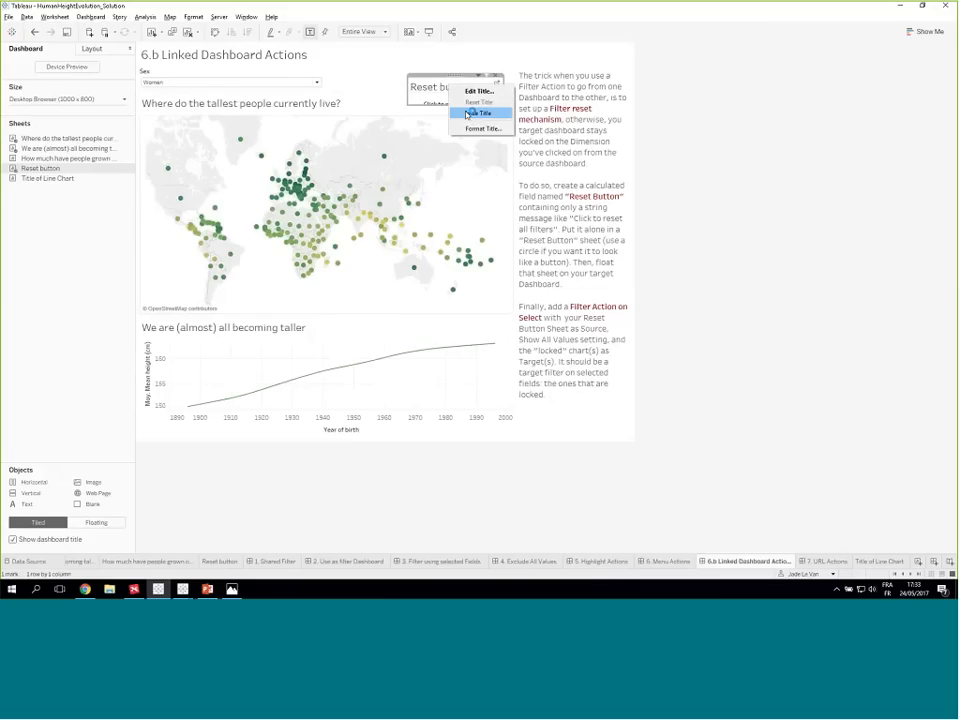
left_click(474, 115)
left_click_drag(472, 74, 471, 55)
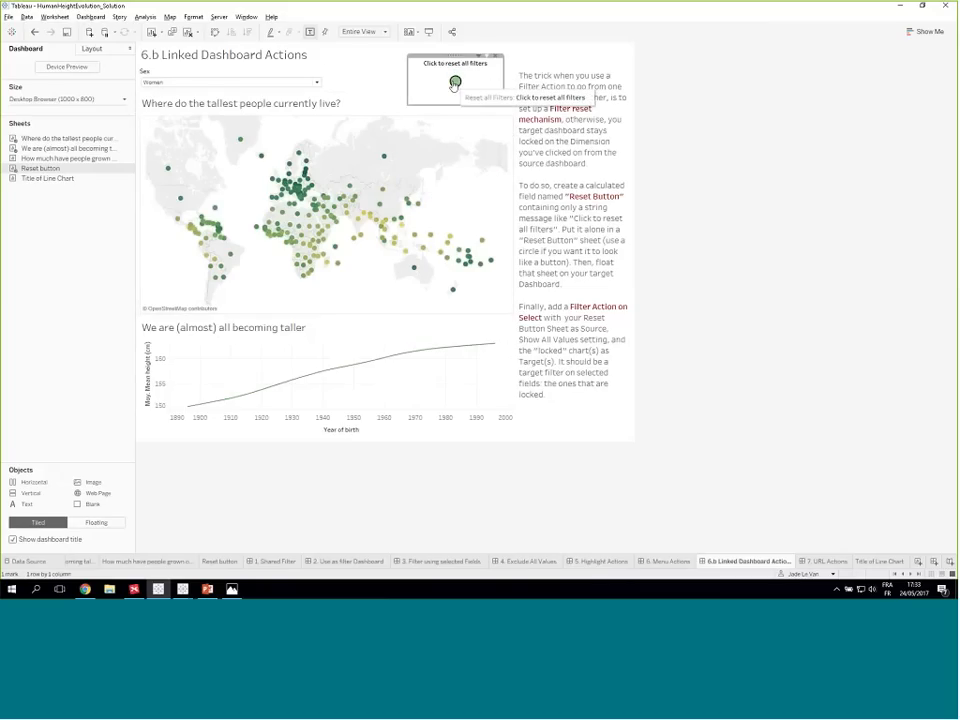
- Try selecting the reset circle and check whether the line chart responds
left_click(455, 85)
left_click(455, 85)
left_click(456, 86)
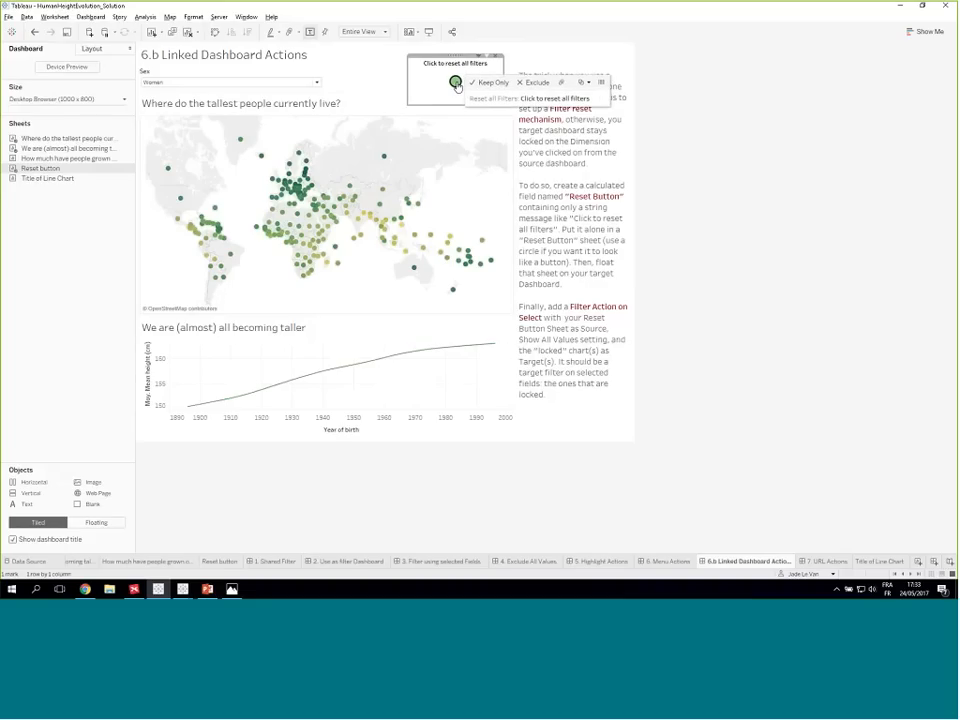
left_click(456, 84)
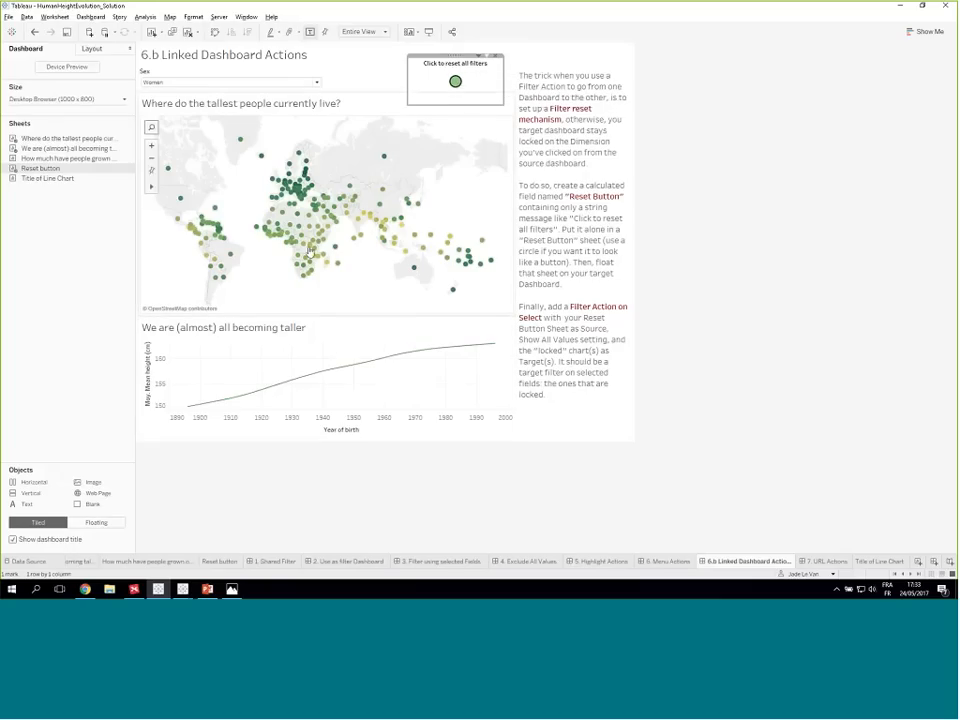
left_click(303, 345)
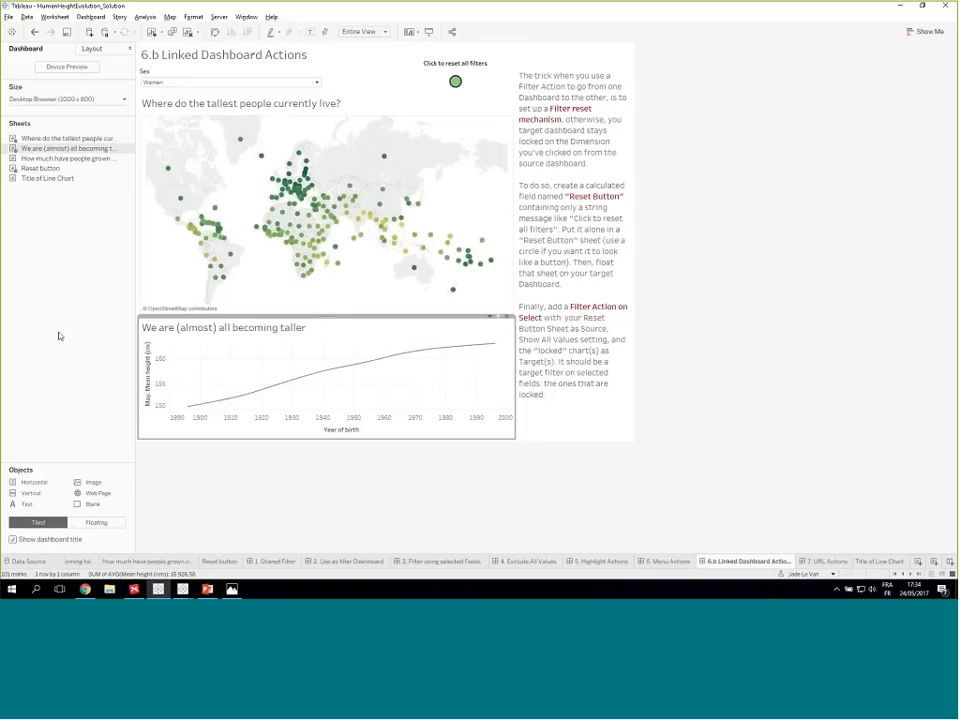
left_click(455, 82)
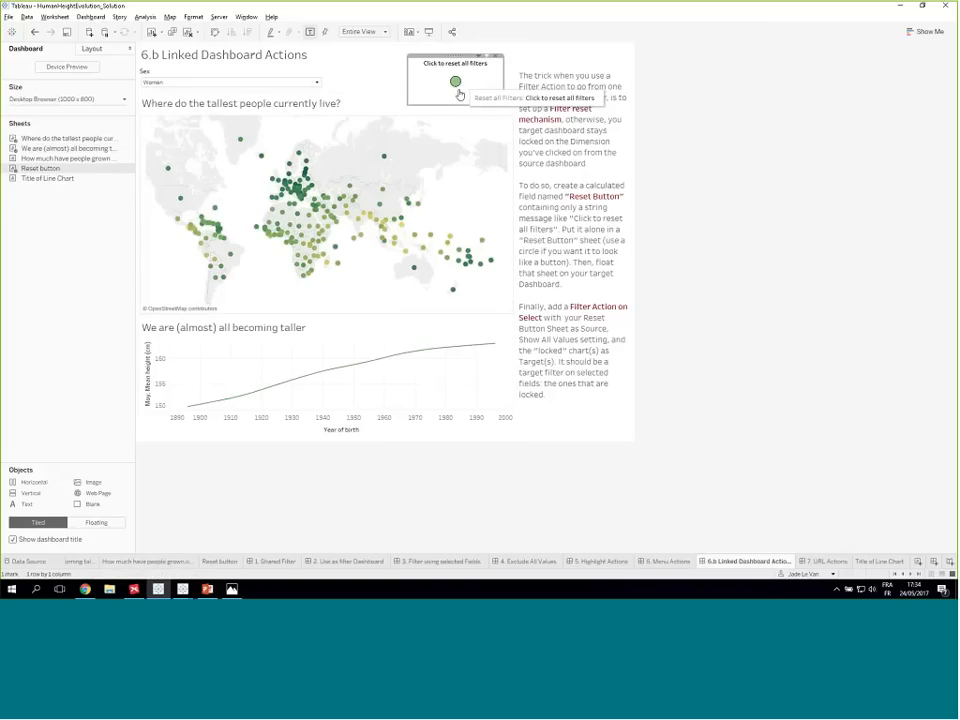
- Add a dashboard filter action named "Activation of Reset Button"
left_click(84, 16)
left_click(106, 122)
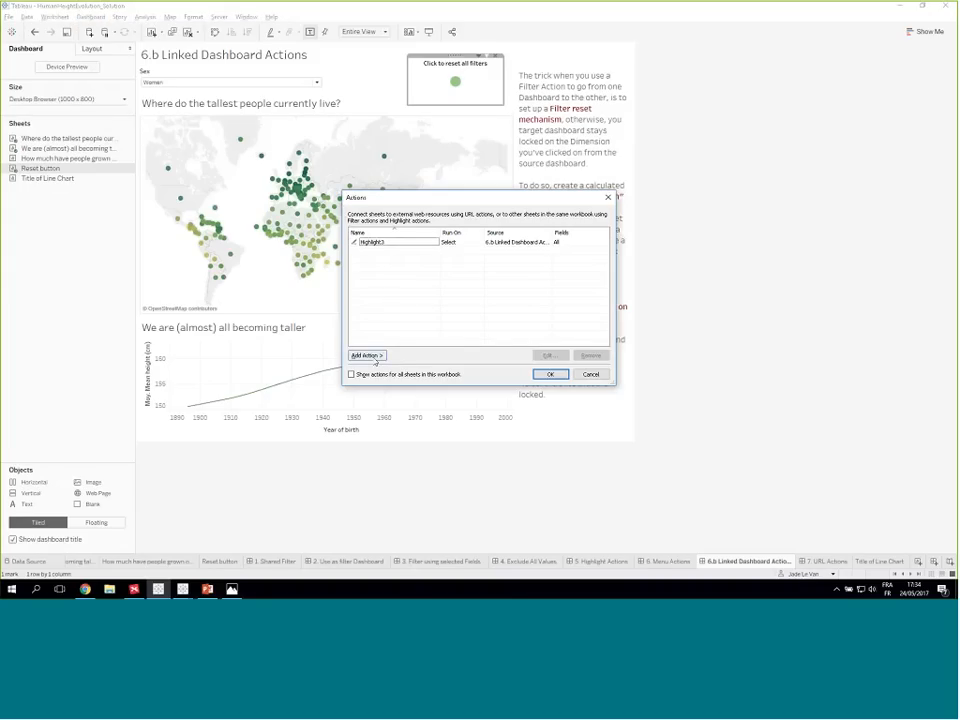
left_click(367, 355)
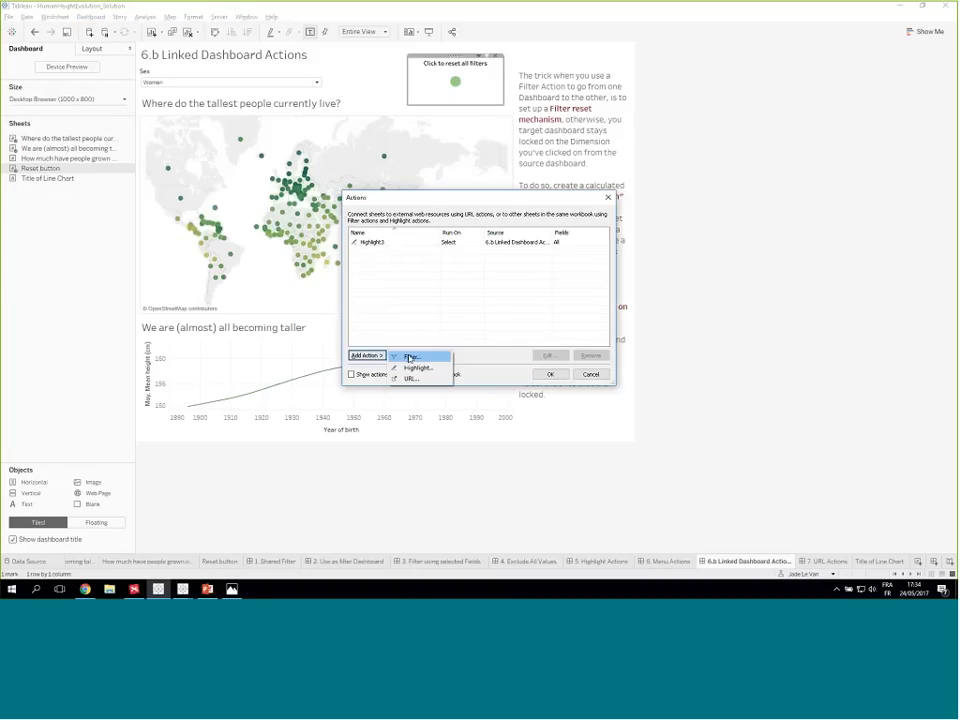
left_click(411, 357)
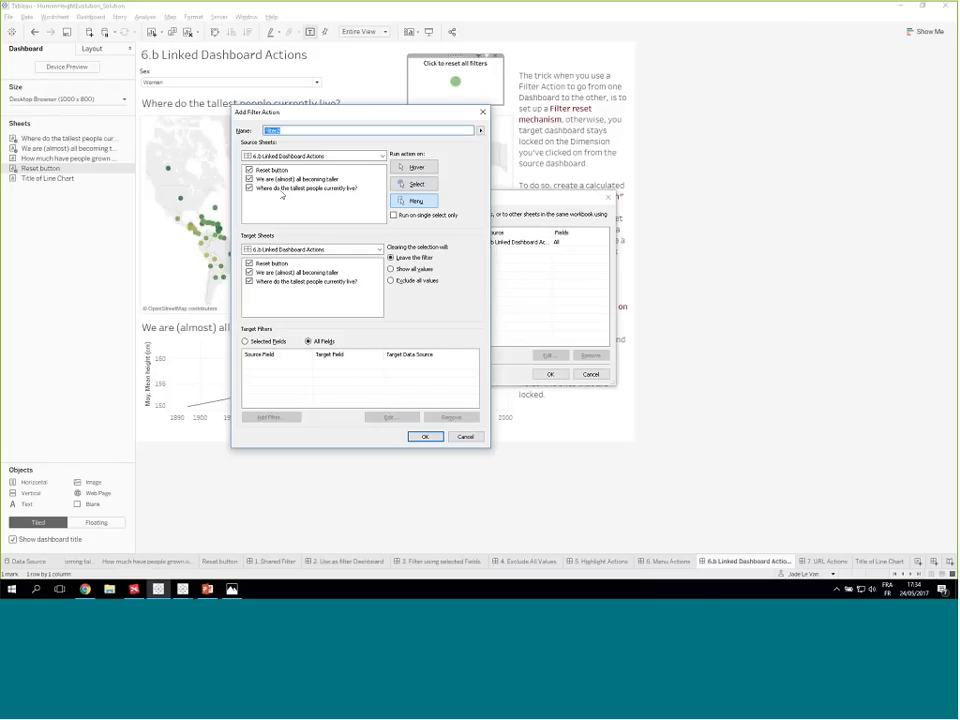
type("Activation of Reset Button")
- Set only Reset button as source, run on Select, show all values on clearing, and target only "We are (almost) all becoming taller"
left_click(249, 188)
left_click(249, 179)
left_click(414, 184)
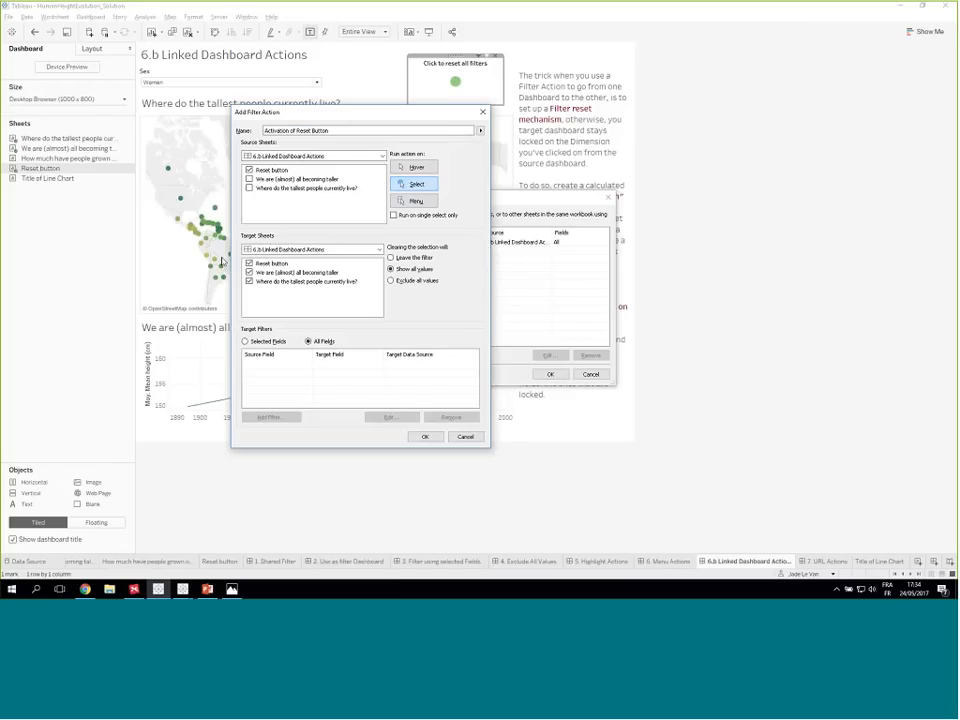
left_click(249, 263)
left_click(249, 282)
- Limit the action's target filters to the selected field Country and save the dashboard actions
left_click(245, 341)
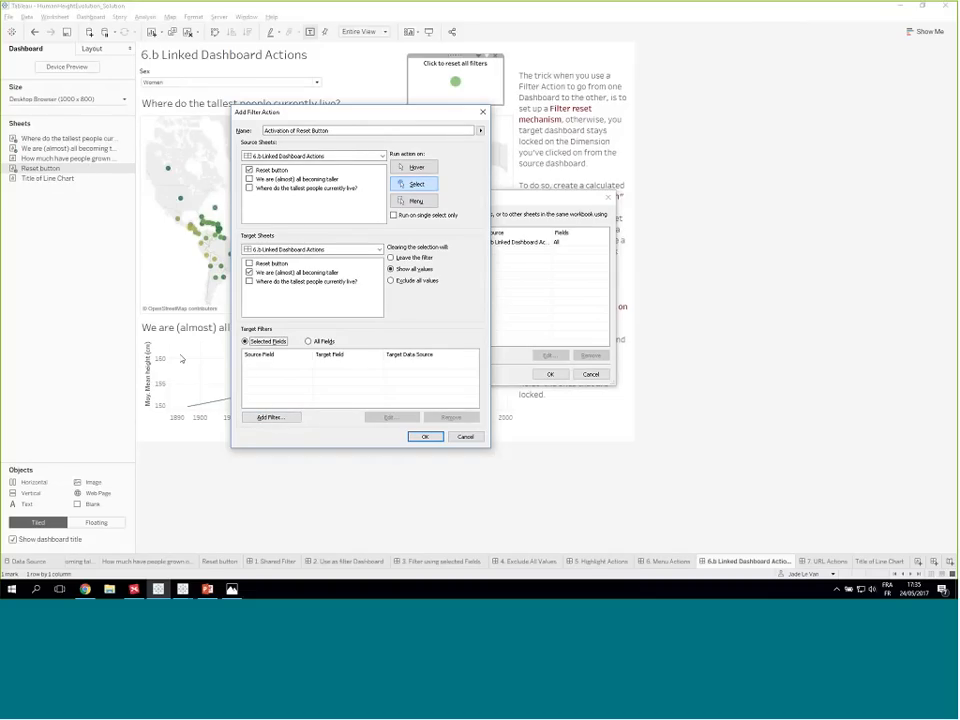
left_click(269, 417)
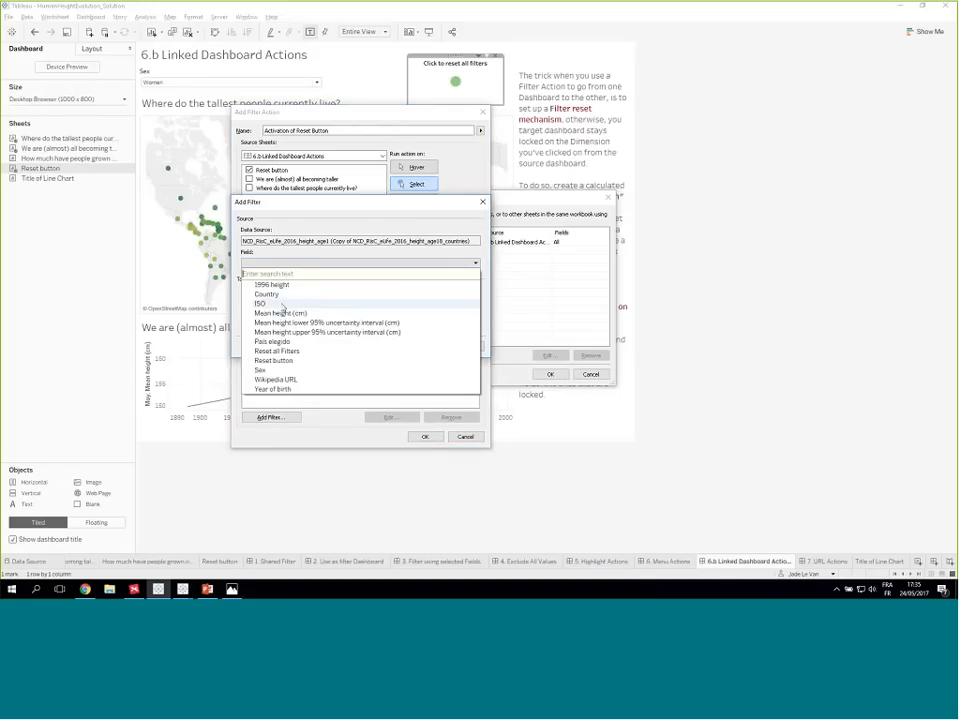
left_click(283, 293)
left_click(425, 346)
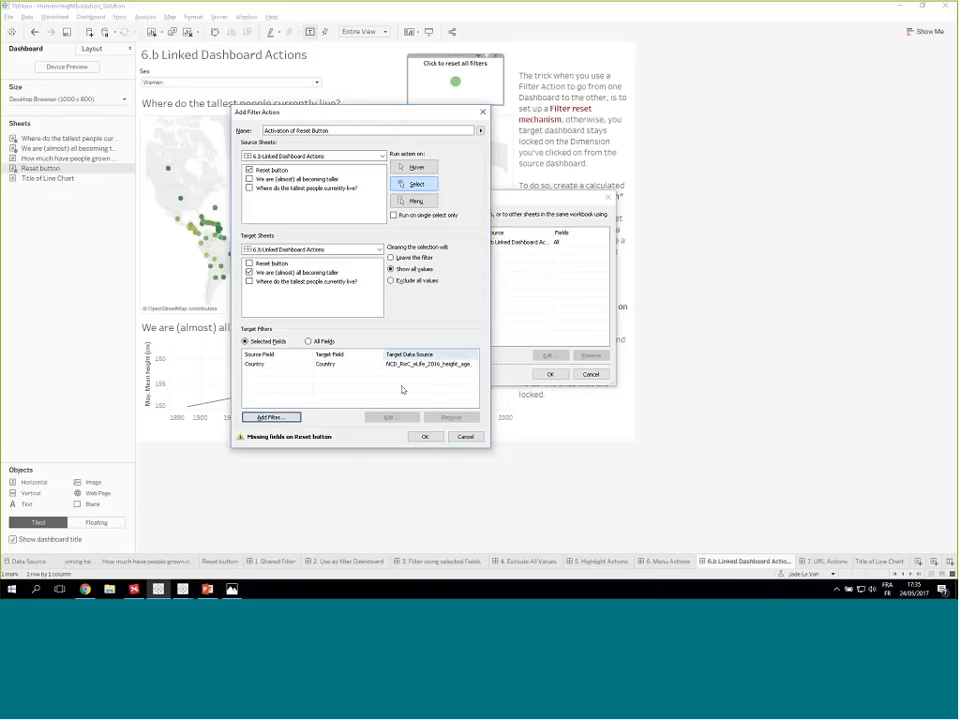
left_click(425, 437)
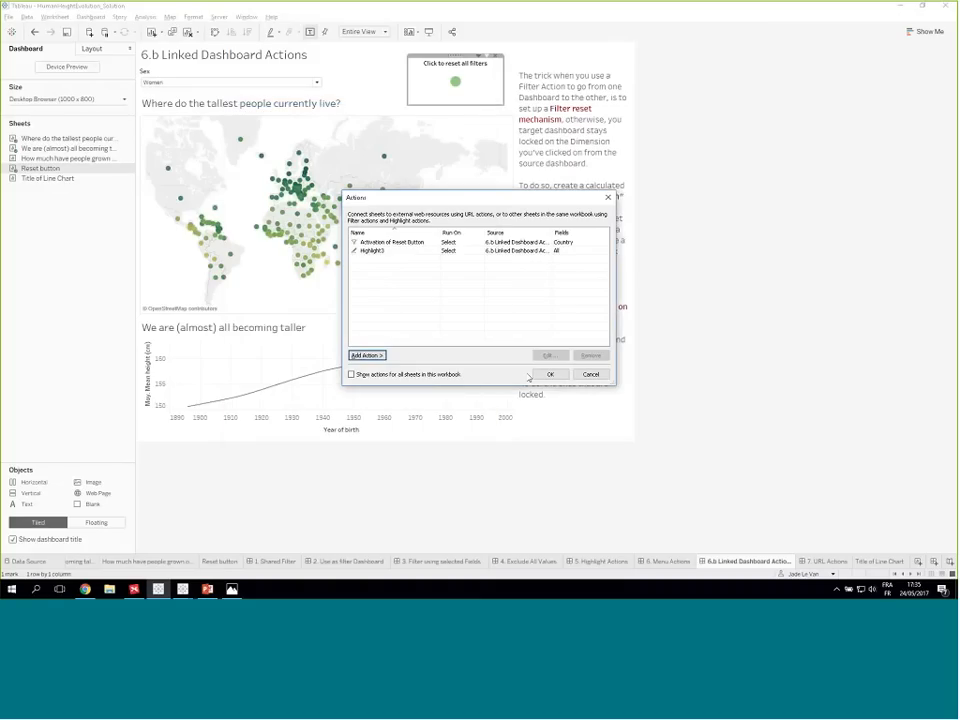
left_click(549, 374)
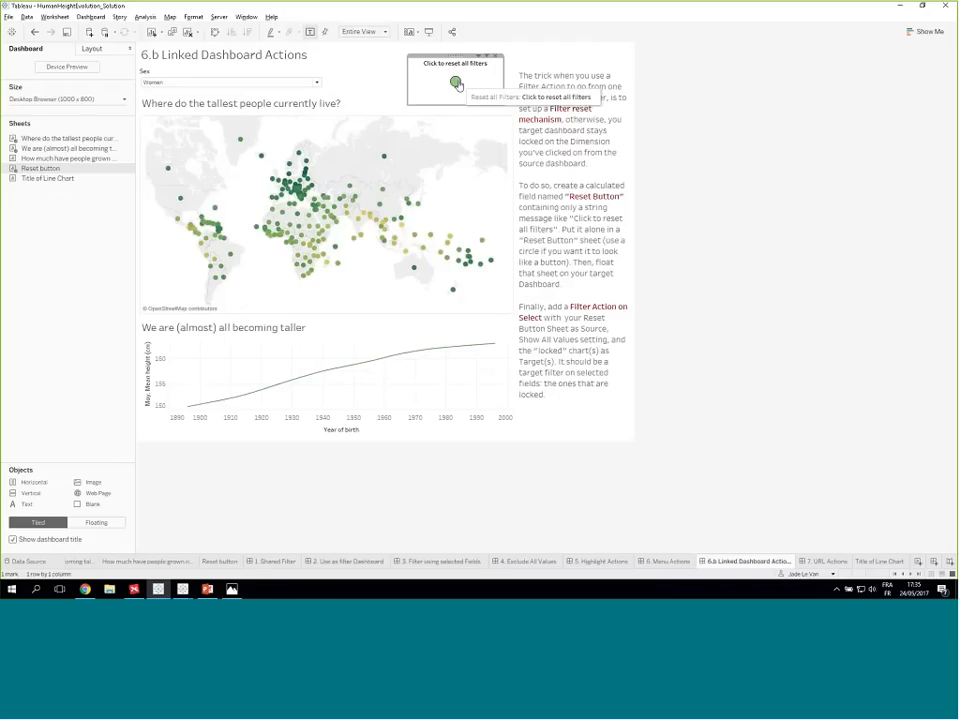
- Test the reset circle, and select several European countries on the map to check how the line chart reacts
left_click(456, 82)
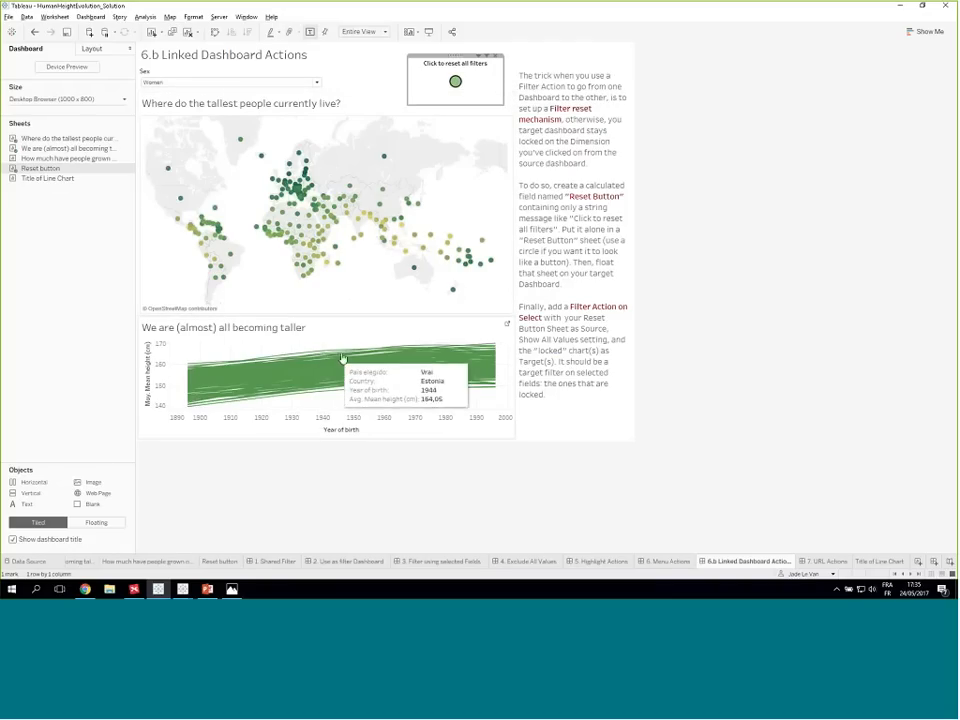
left_click(287, 192)
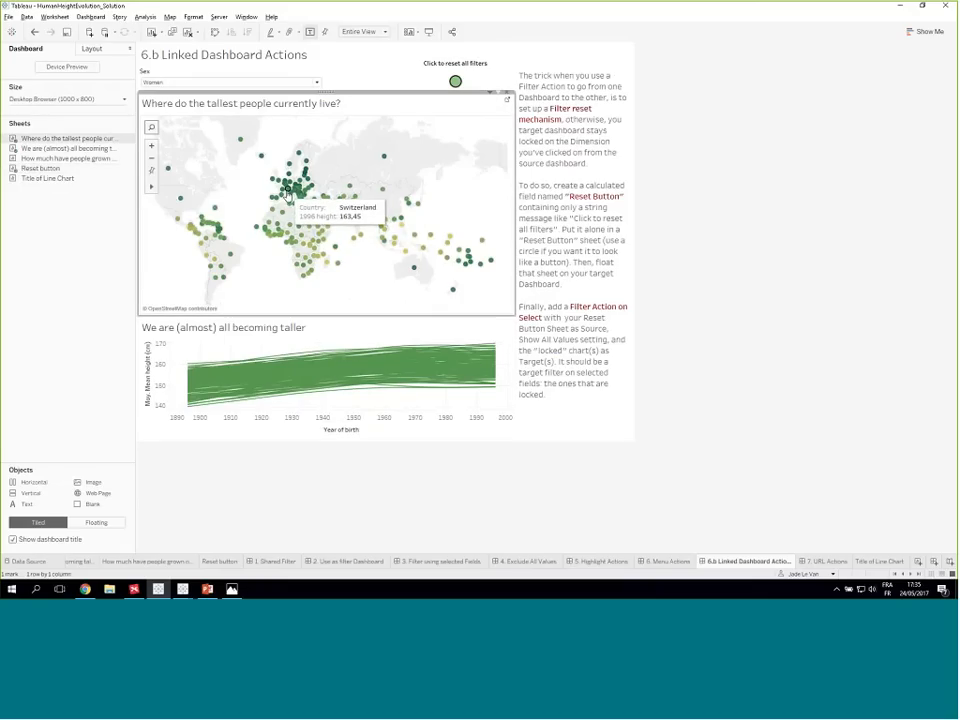
left_click(291, 187)
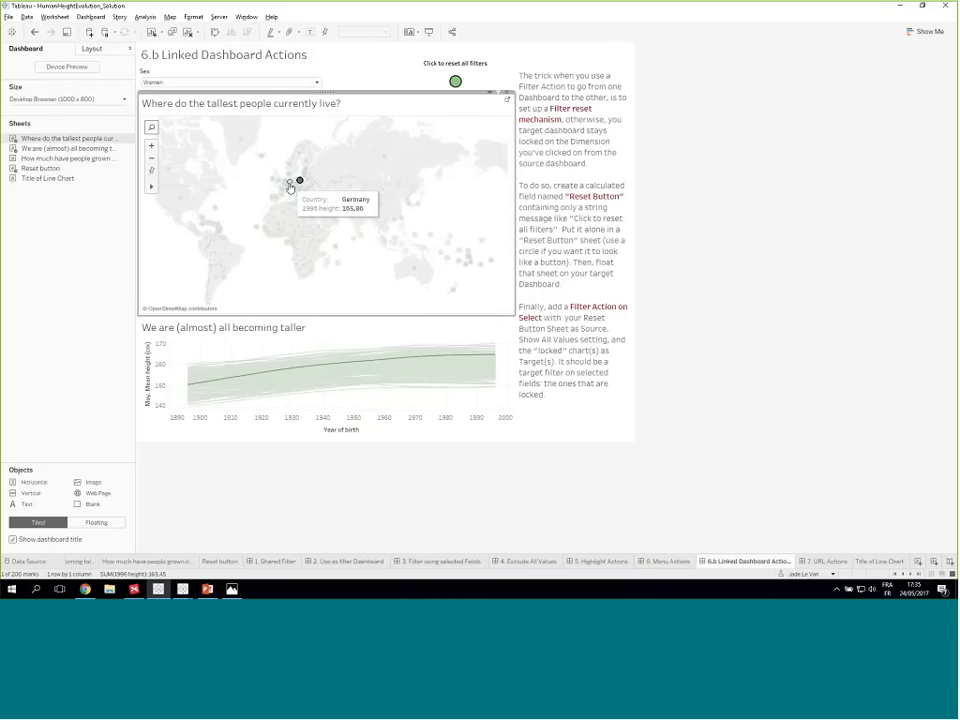
left_click(284, 189)
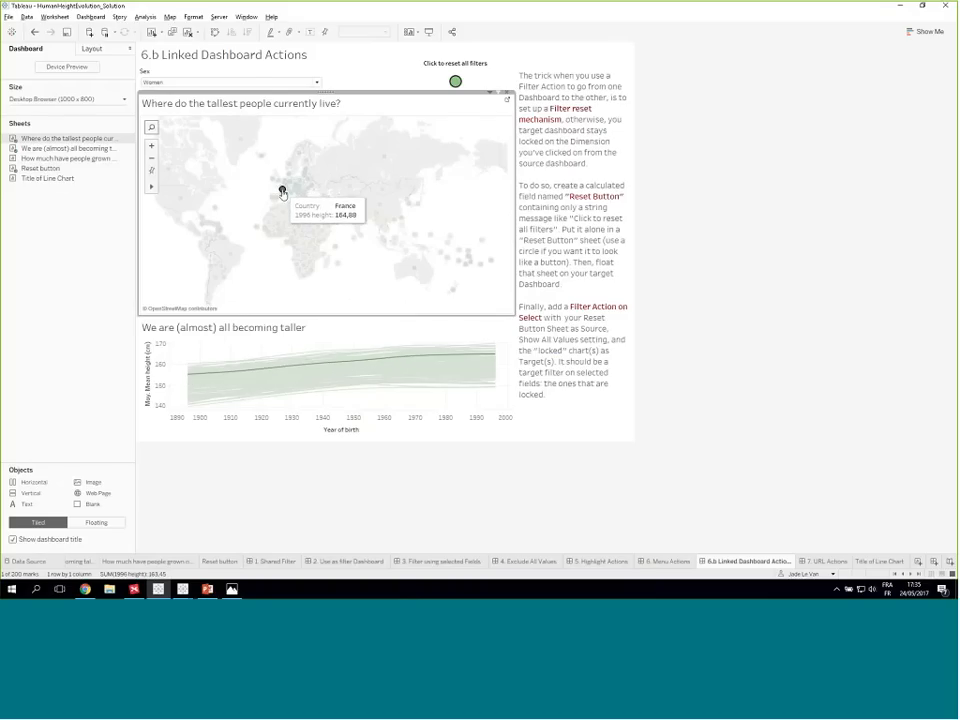
left_click(383, 270)
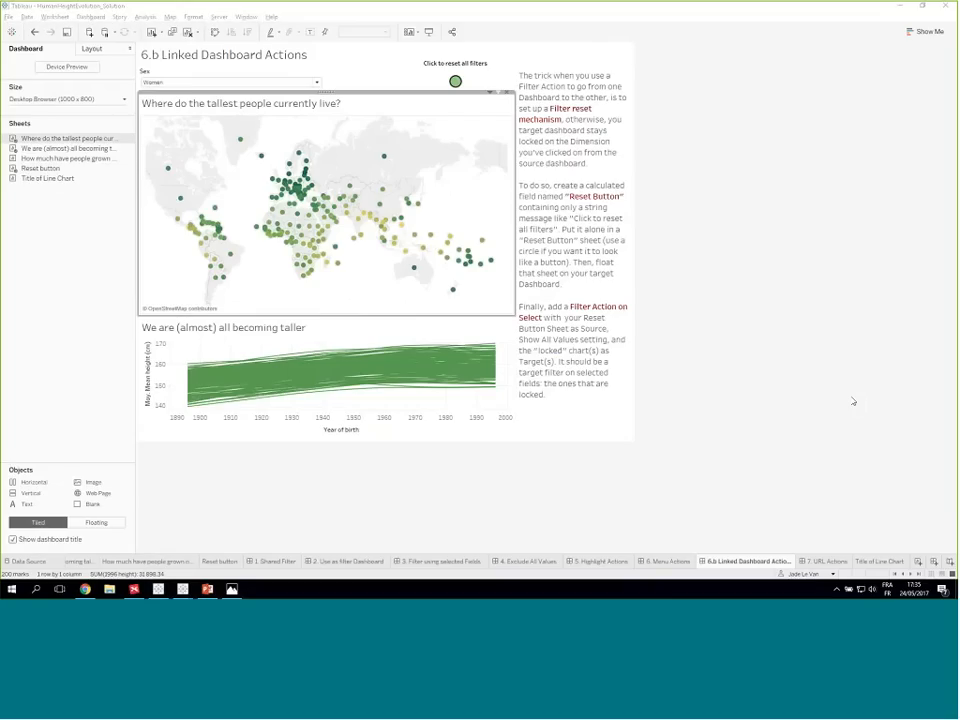
left_click(458, 86)
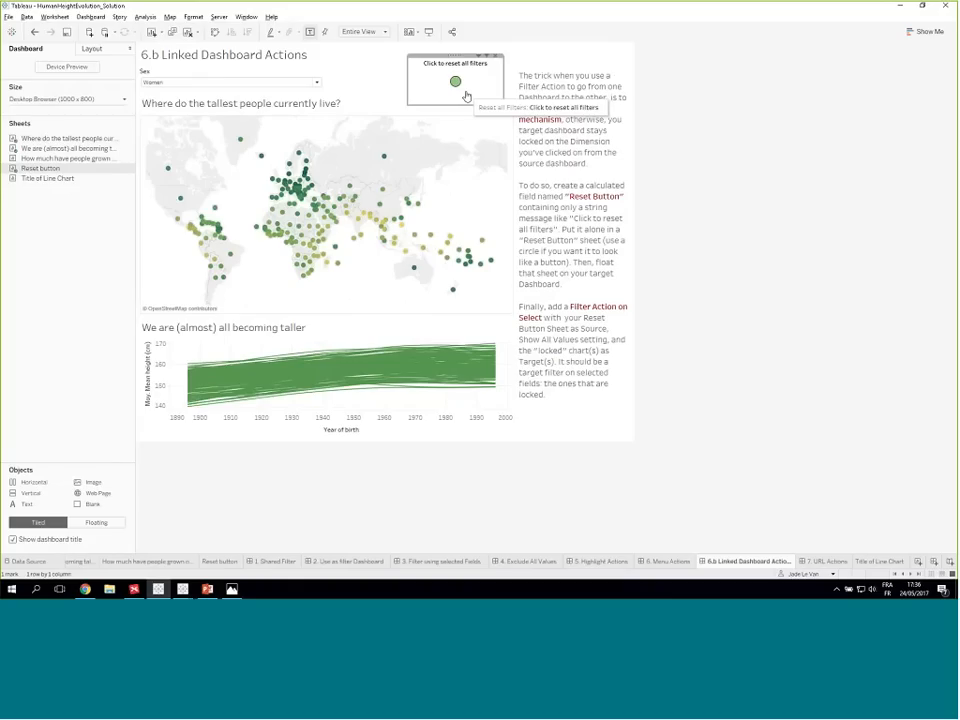
left_click(954, 139)
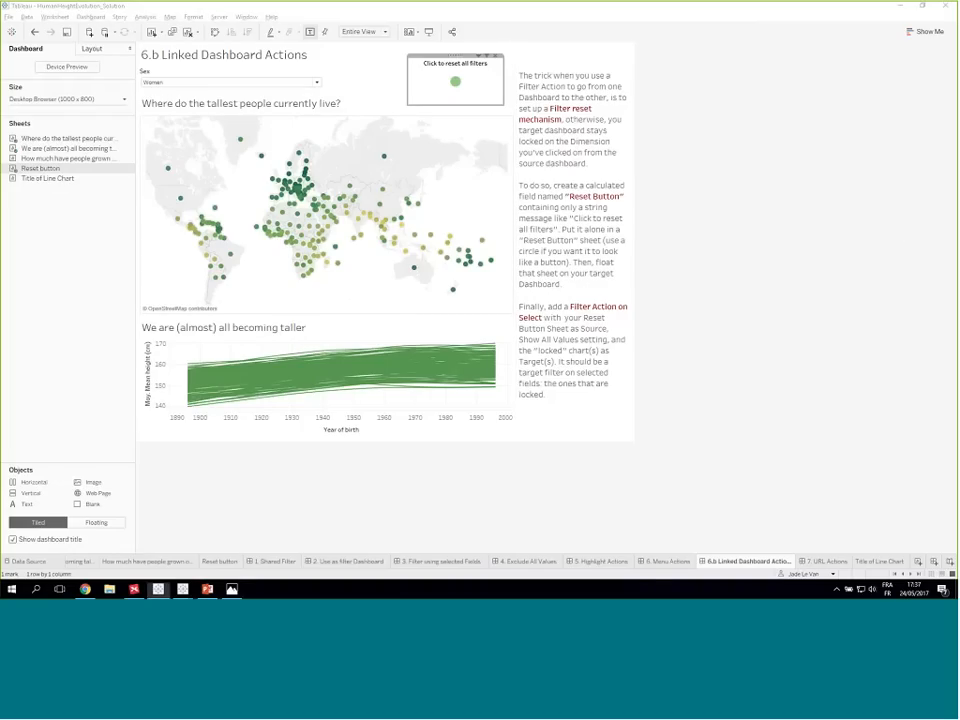
left_click(607, 480)
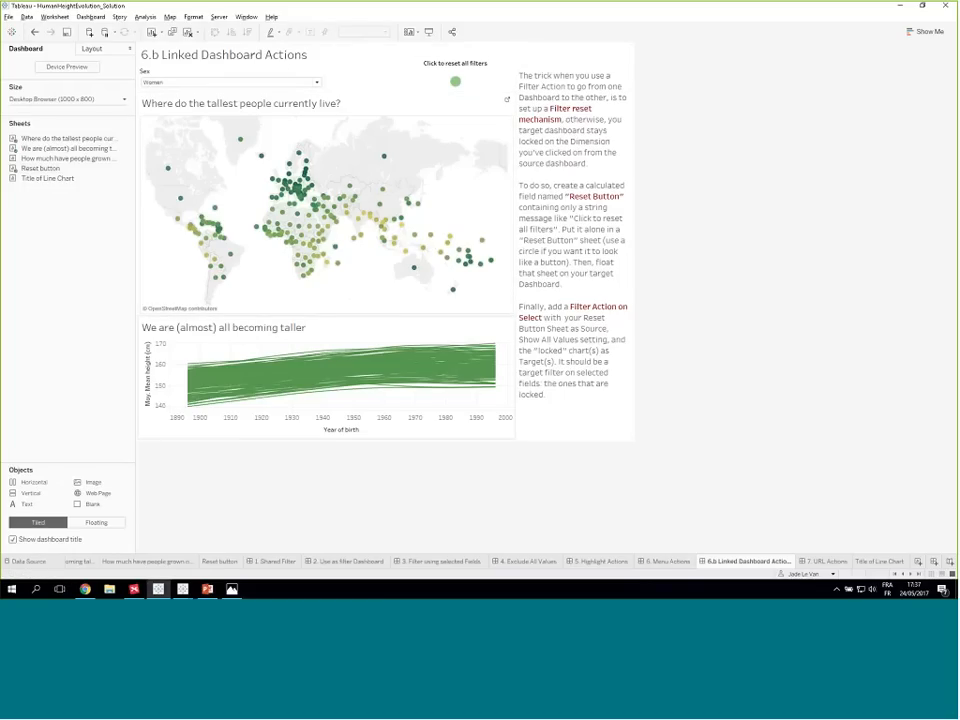
- Open the 7. URL Actions dashboard and try selecting a European country on its map
left_click(820, 562)
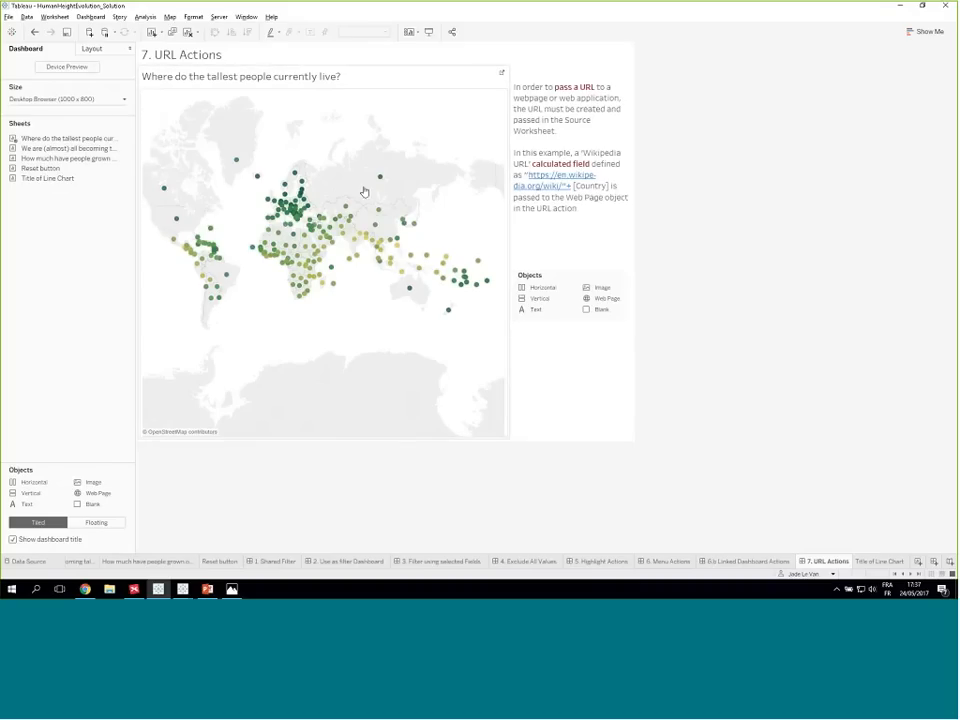
left_click(280, 212)
left_click(281, 213)
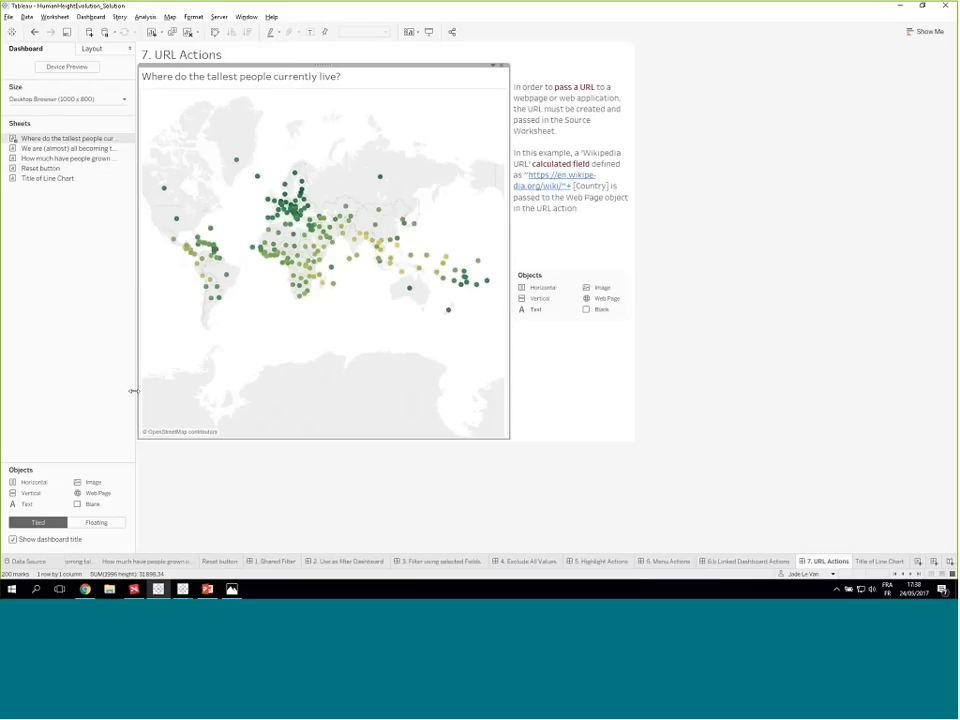
- On the "We are (almost) all becoming taller" worksheet, view the underlying data to examine the Wikipedia URL column
left_click(79, 562)
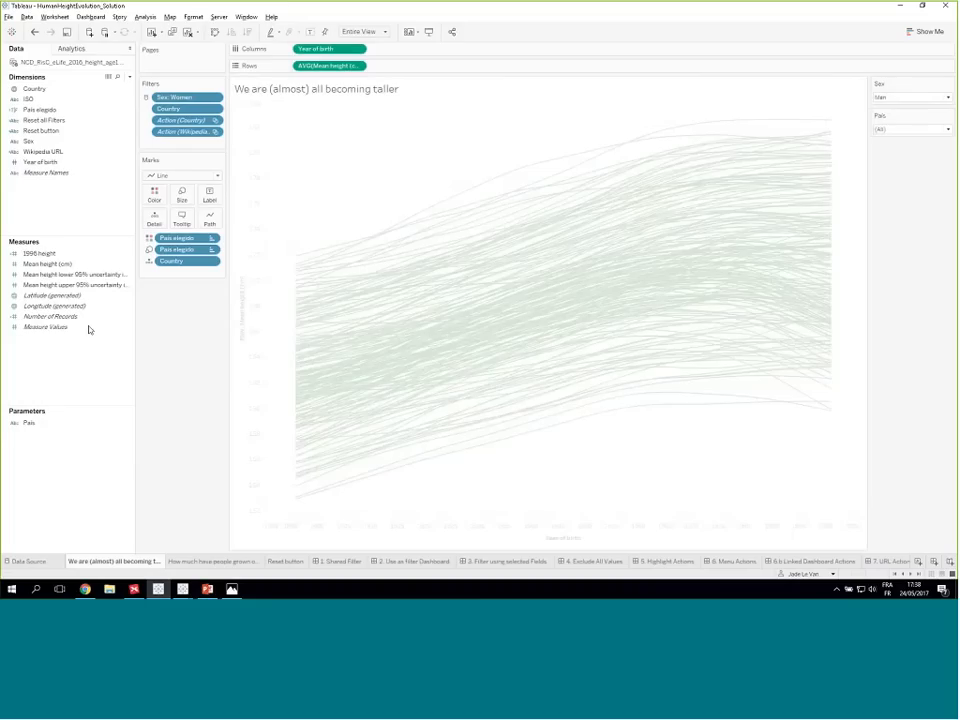
left_click(108, 77)
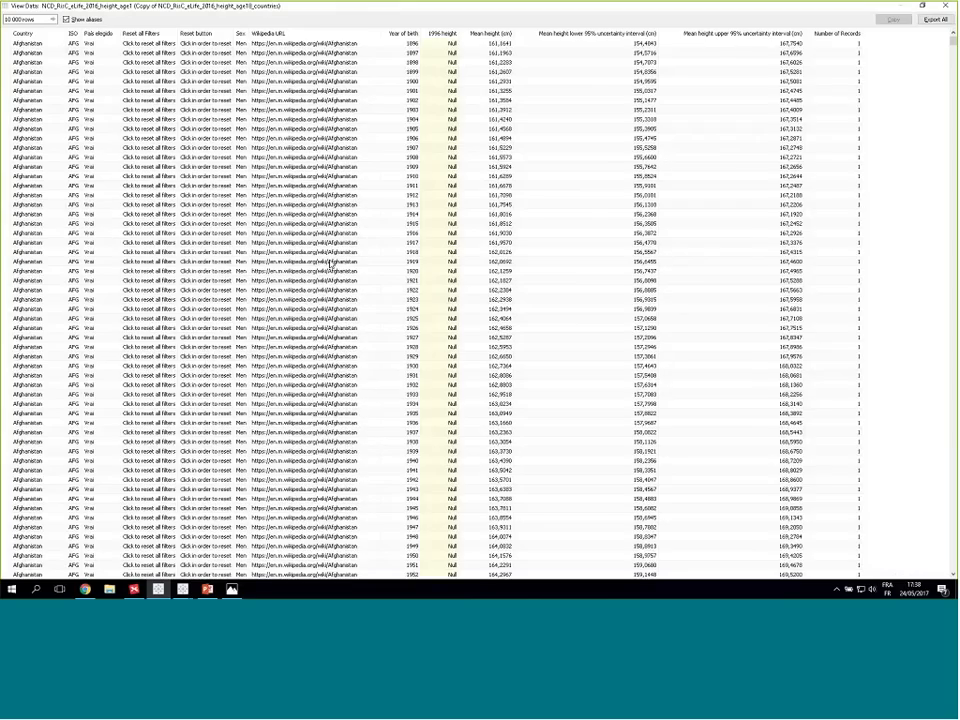
left_click(946, 6)
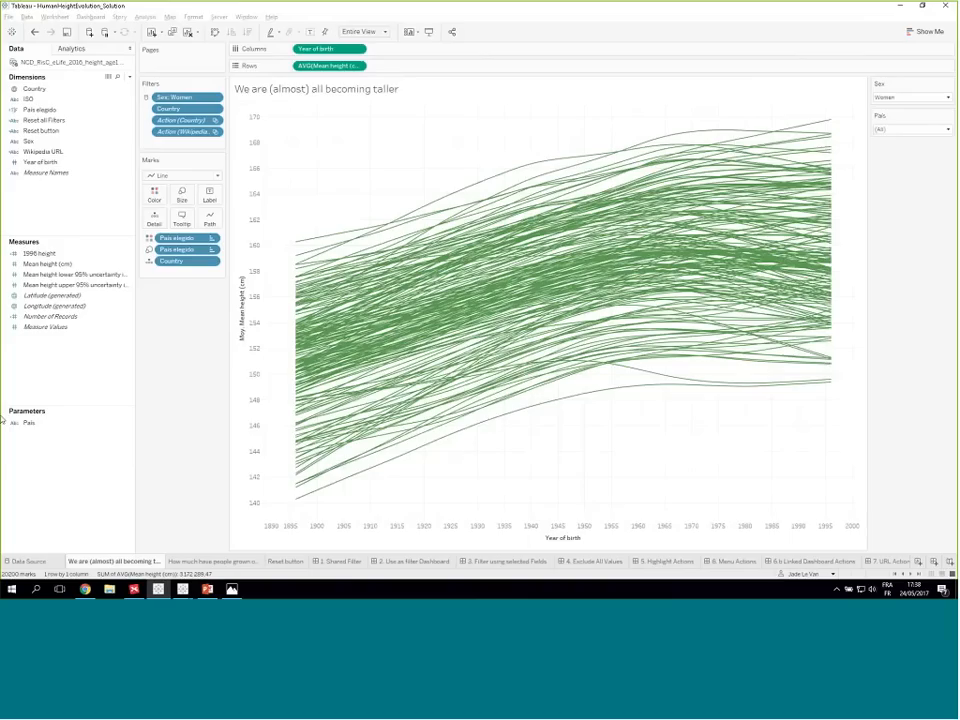
- Delete the Wikipedia URL dimension, accepting the effect on dependent sheets and the removal of their invalid filters
right_click(46, 151)
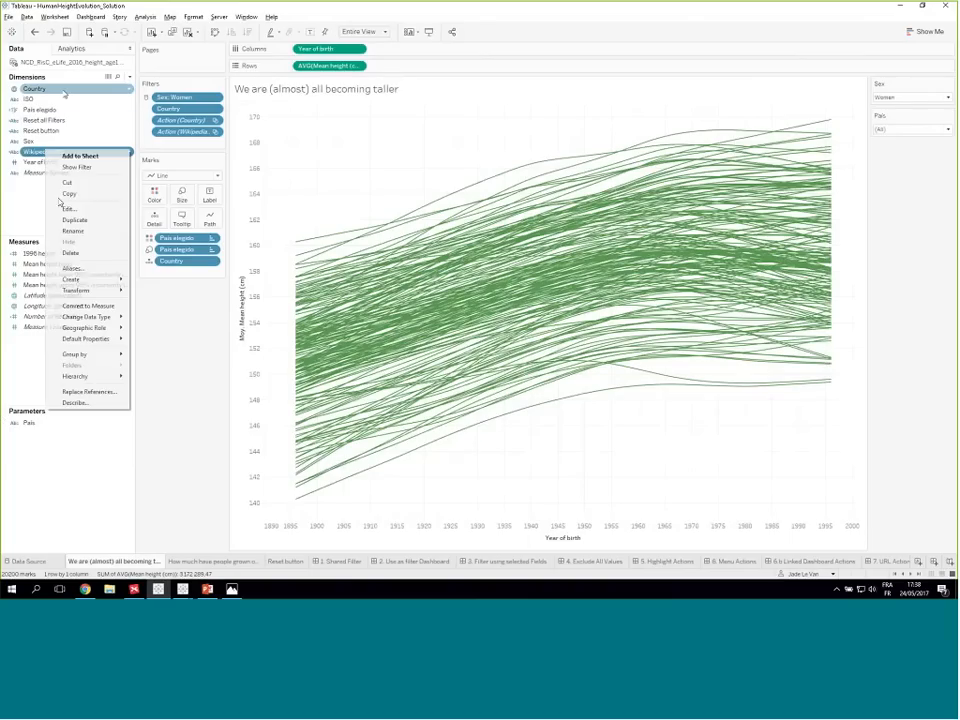
left_click(75, 254)
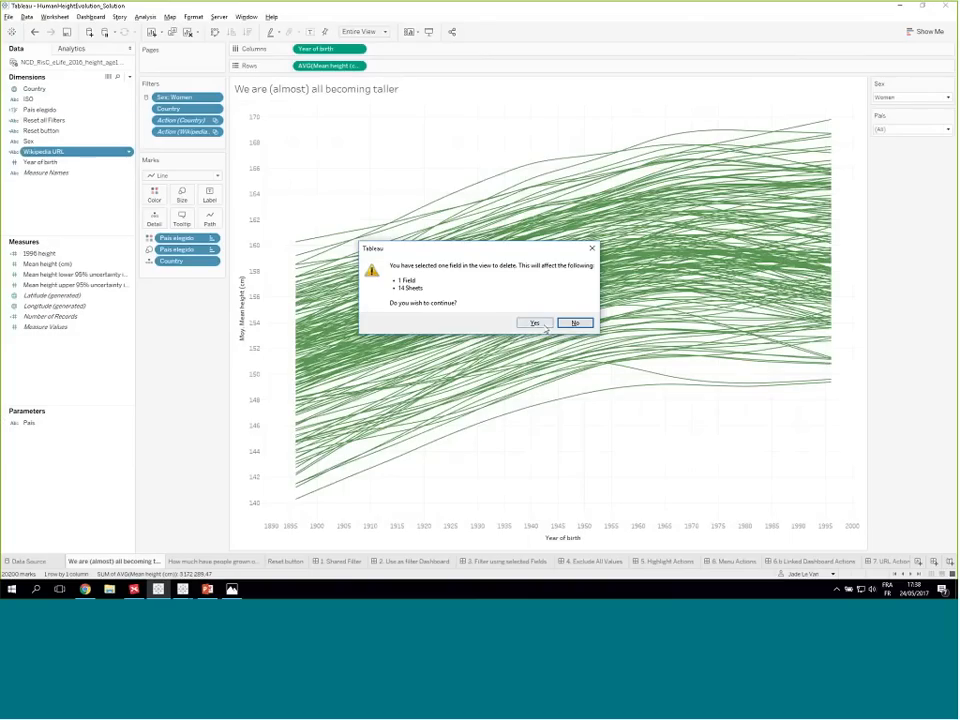
left_click(536, 323)
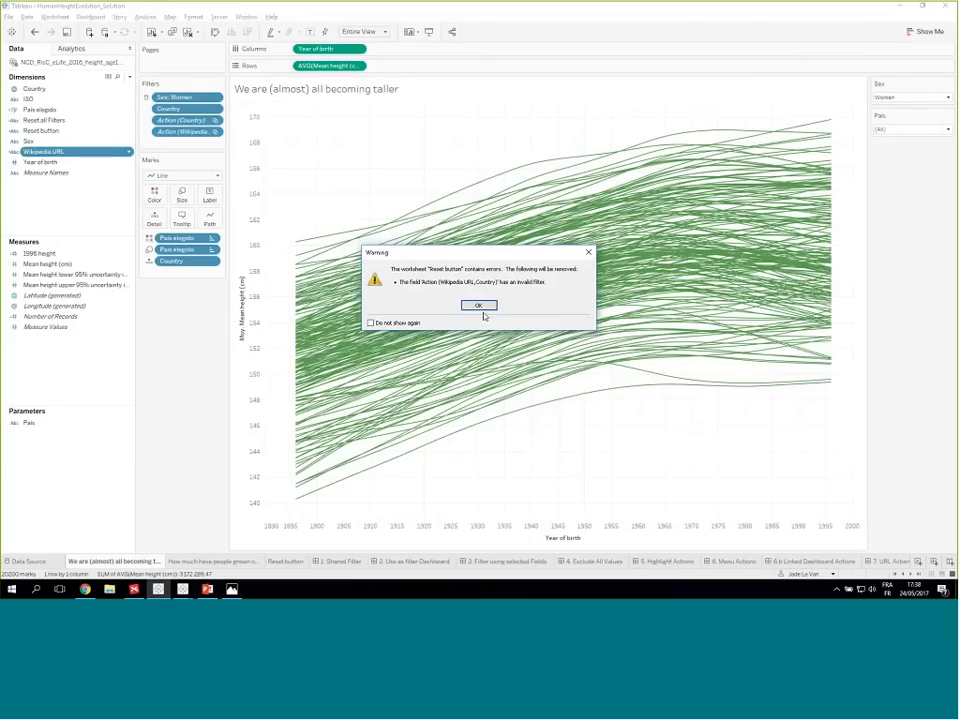
left_click(482, 306)
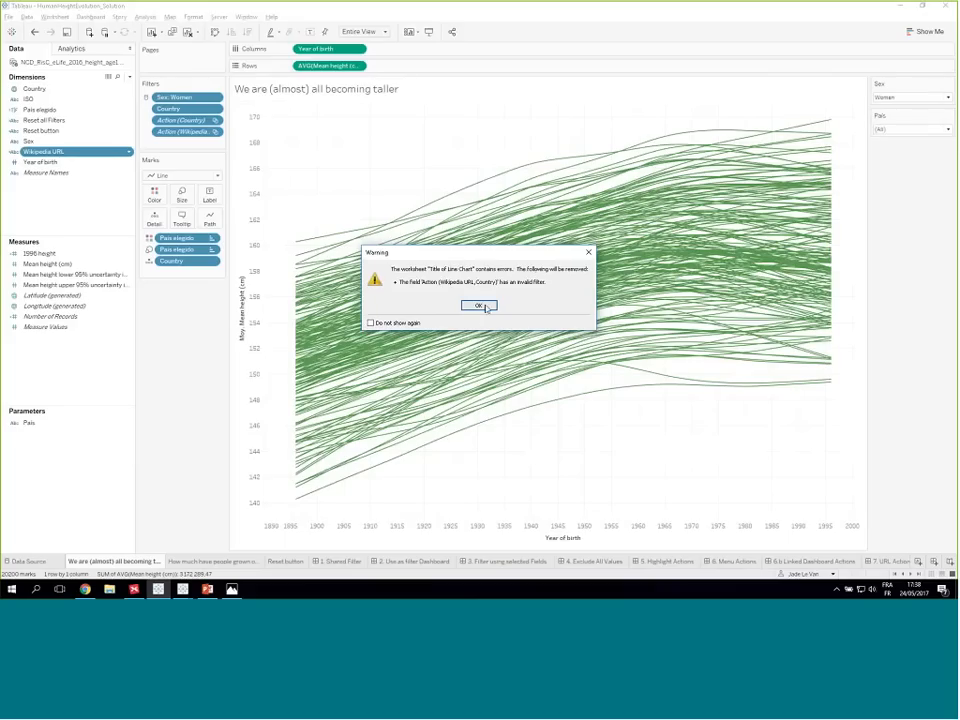
left_click(479, 306)
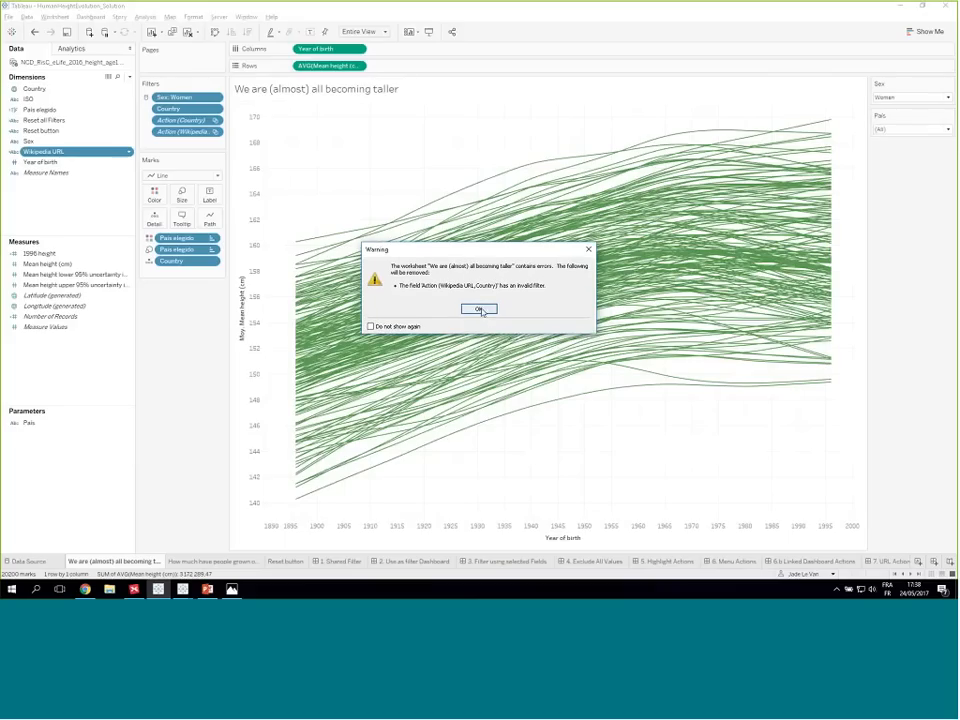
left_click(587, 249)
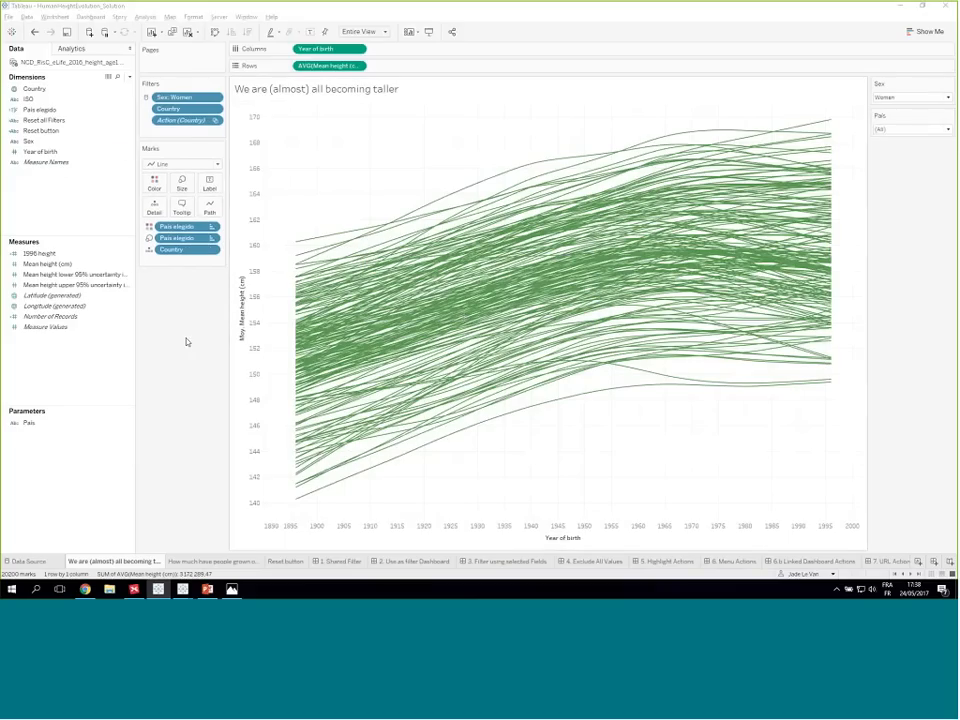
- Look at the 7. URL Actions dashboard, and view the underlying data at full size from the "We are (almost) all becoming taller" worksheet
left_click(892, 561)
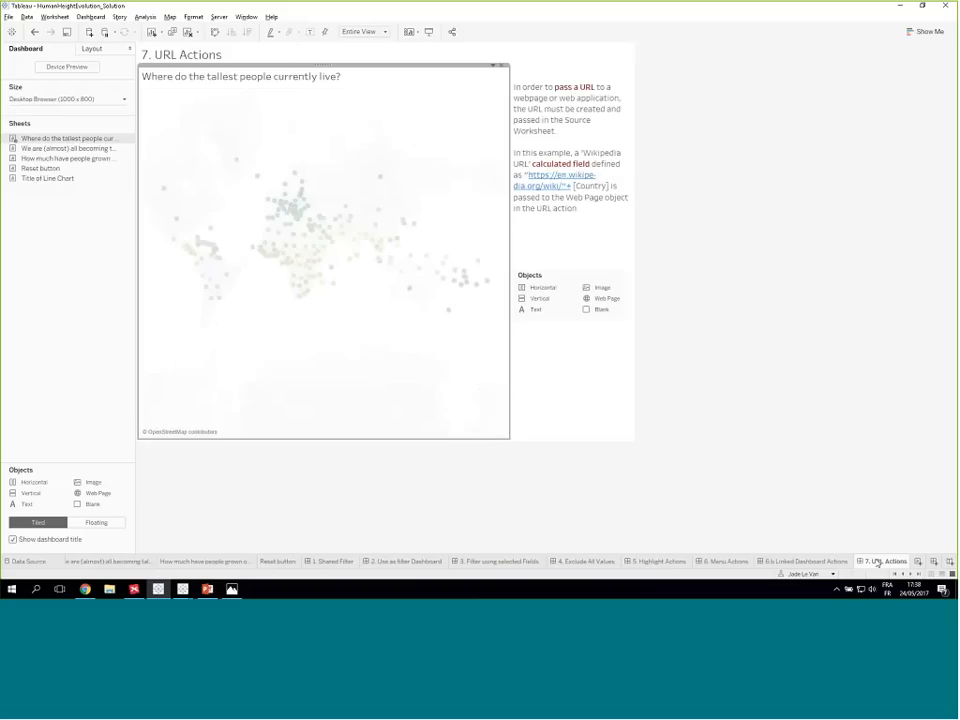
left_click(118, 562)
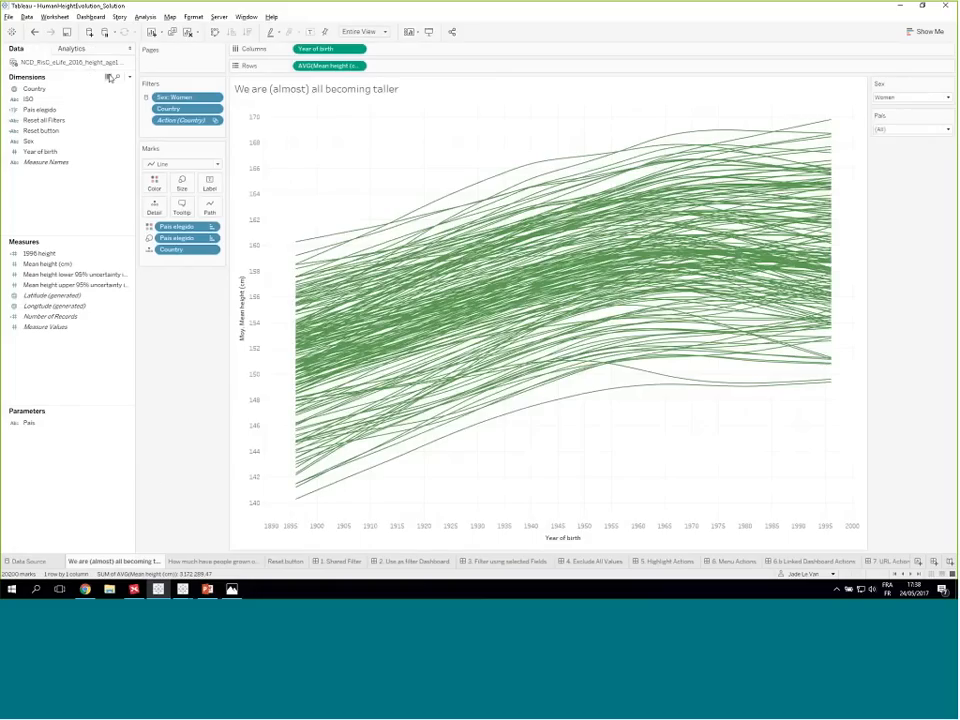
left_click(109, 77)
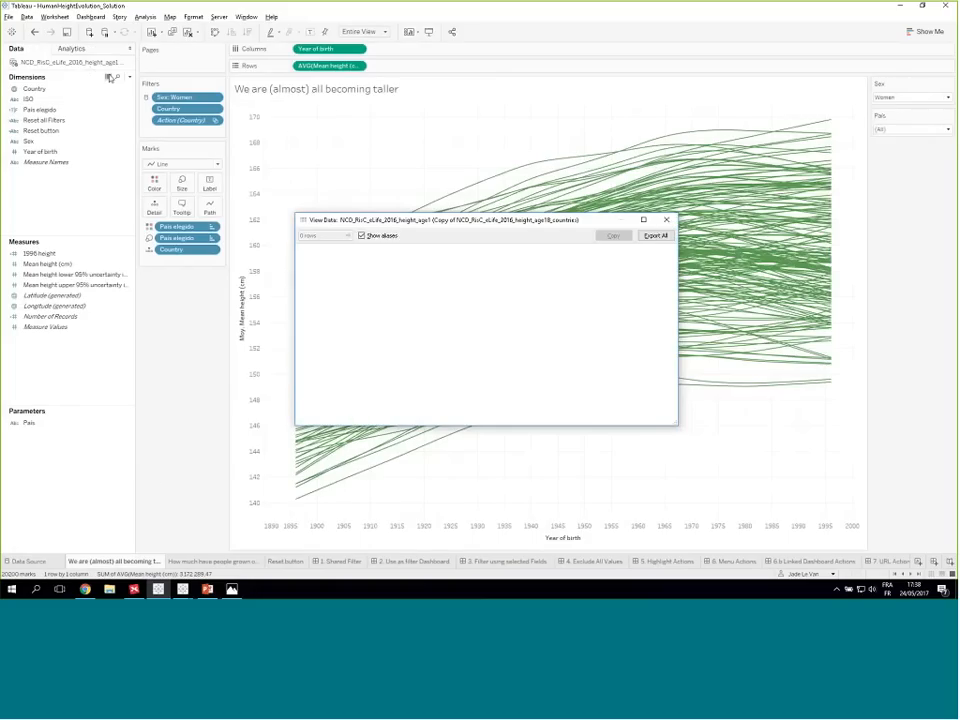
left_click(643, 219)
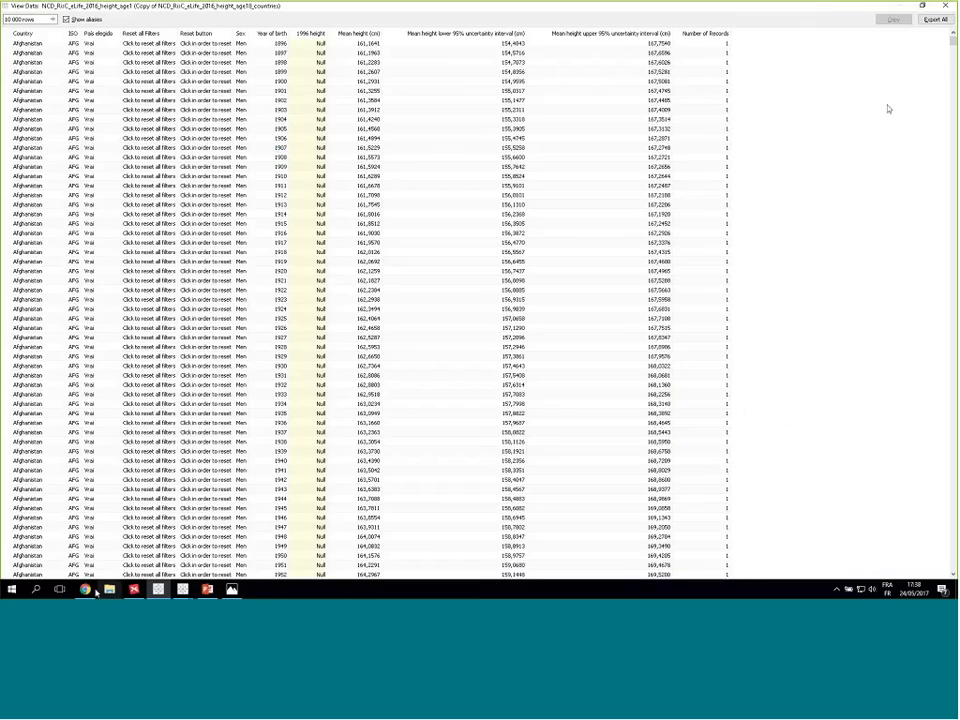
left_click(87, 591)
left_click(87, 591)
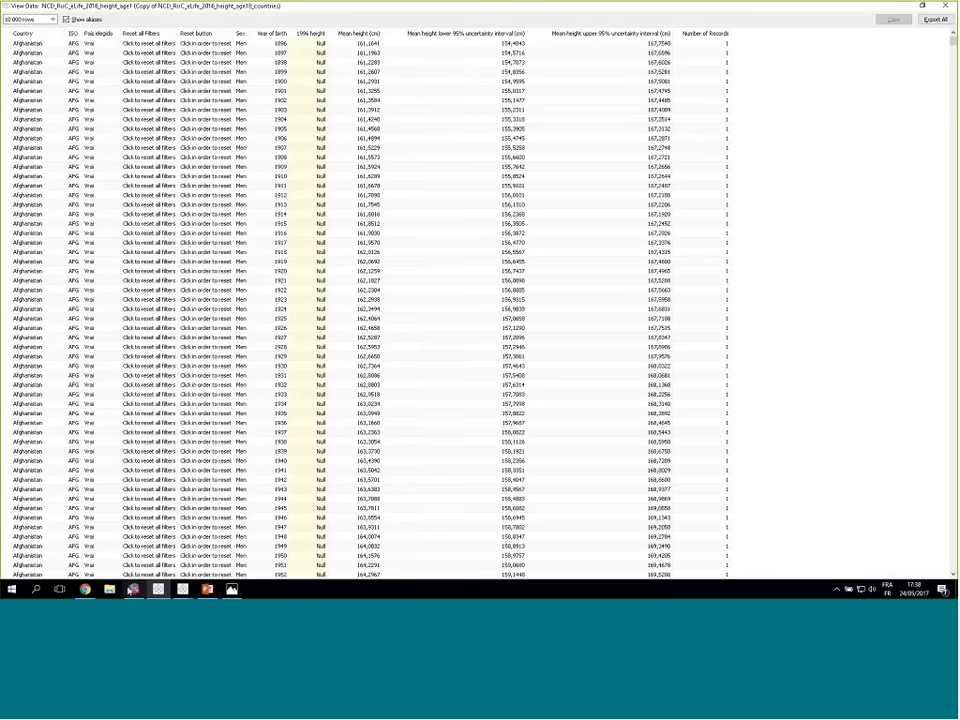
left_click(135, 591)
key("alt+Tab")
key("ctrl+t")
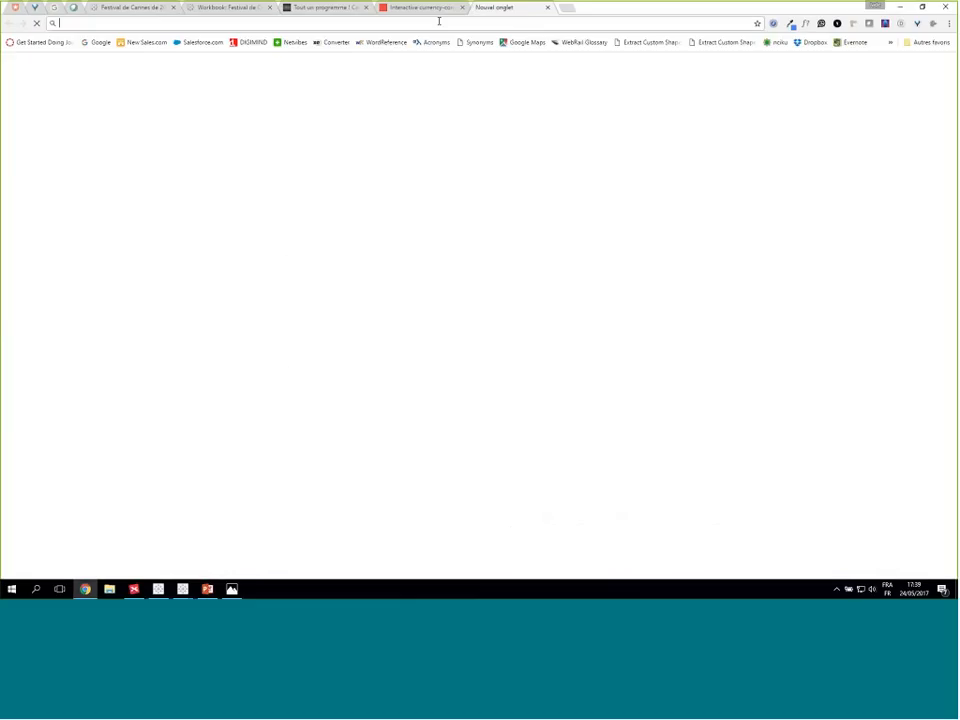
type("\"https://en.wikipedia.org/wiki/")
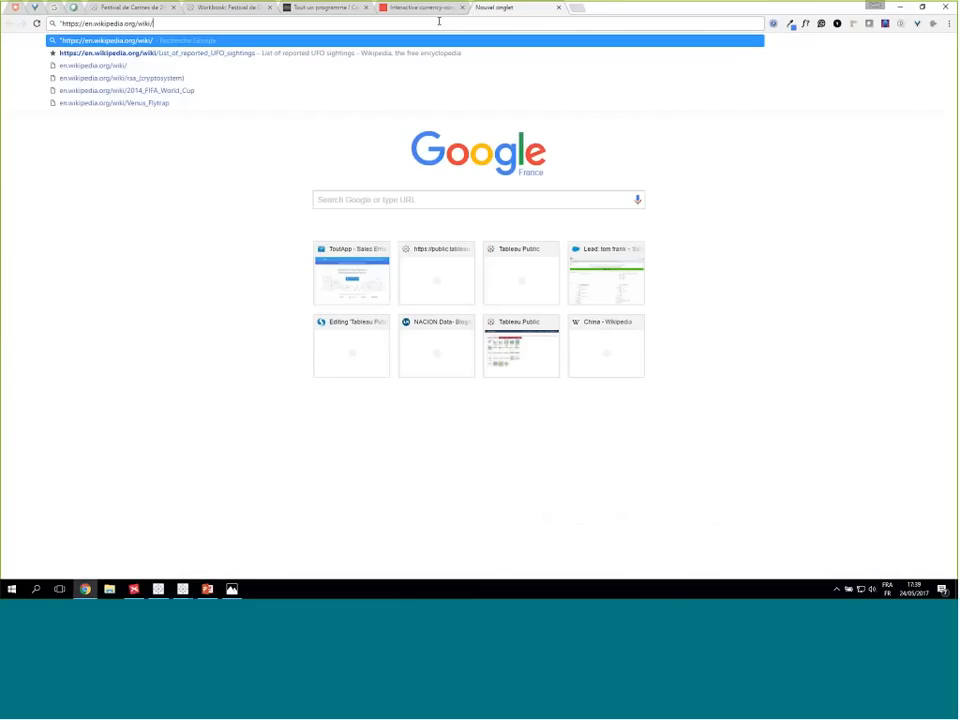
left_click(60, 22)
key("Delete")
type("france")
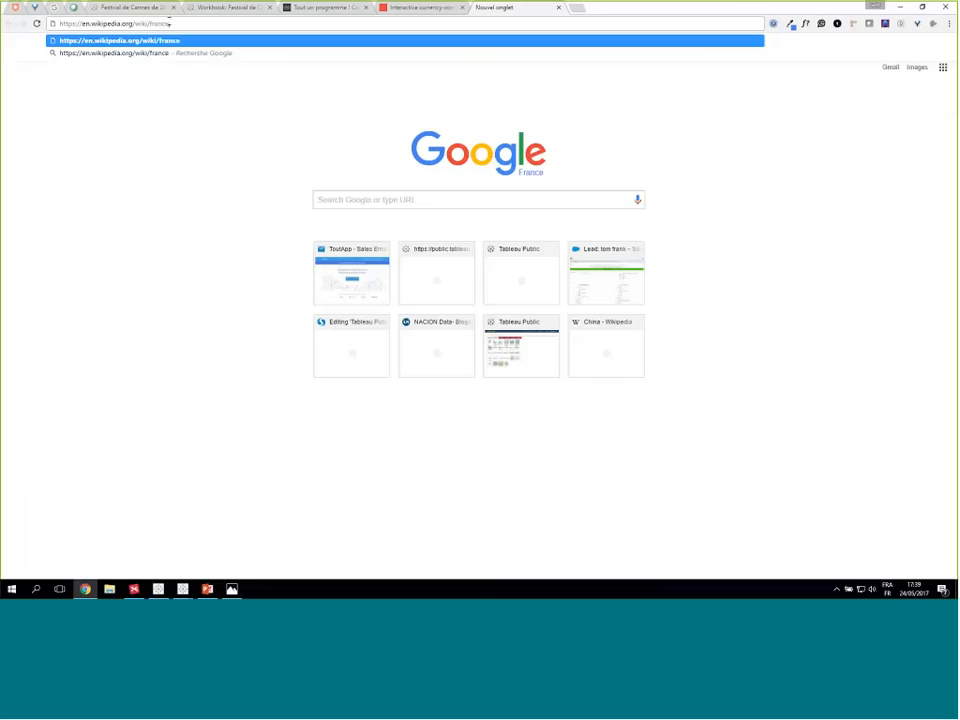
key("Return")
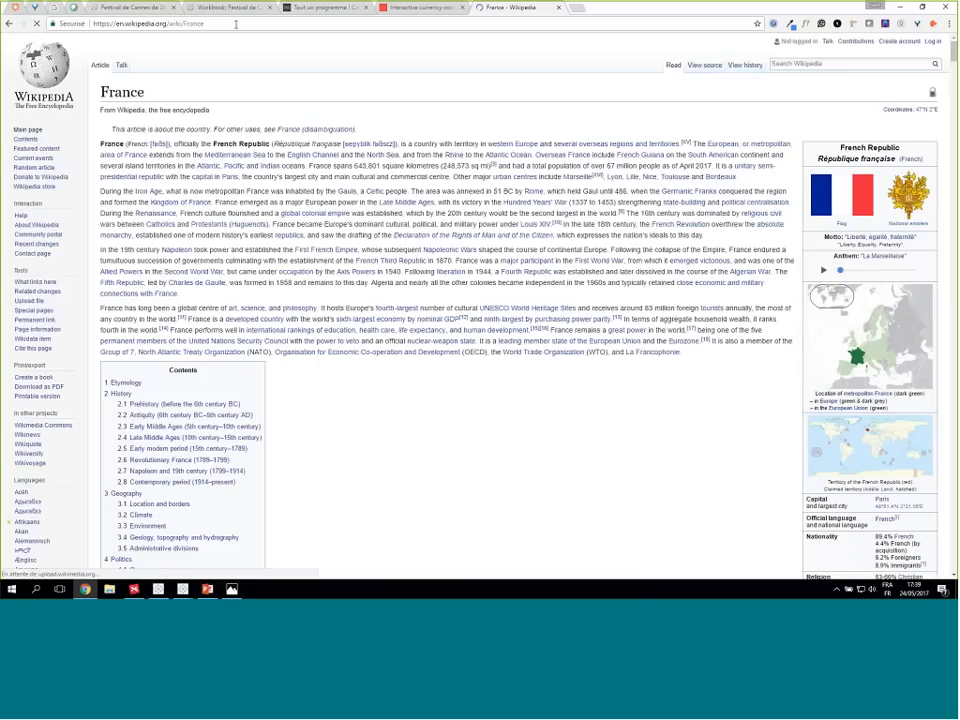
- Replace the country name in the Wikipedia address to open the Spain article and the China article
double_click(184, 24)
type("Spai")
type("n")
key("Return")
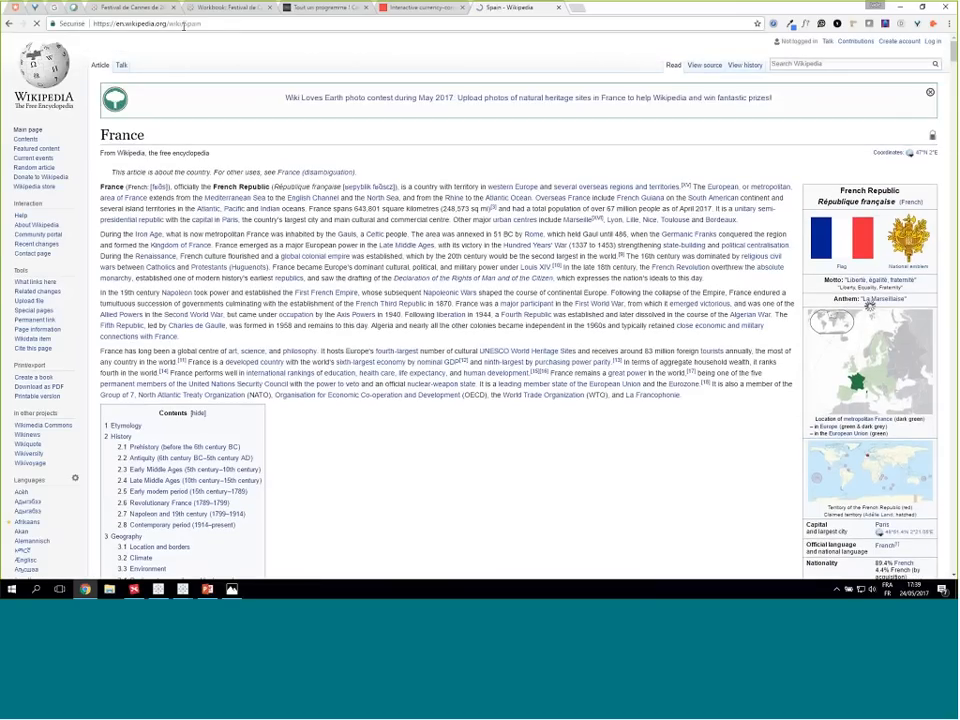
double_click(196, 24)
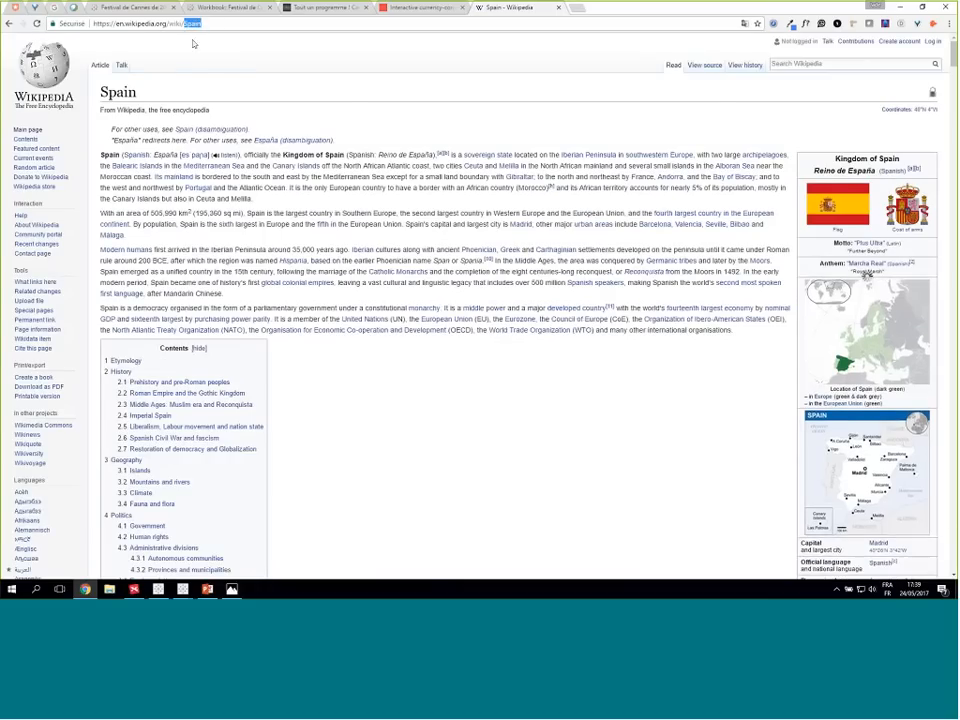
type("China")
key("Return")
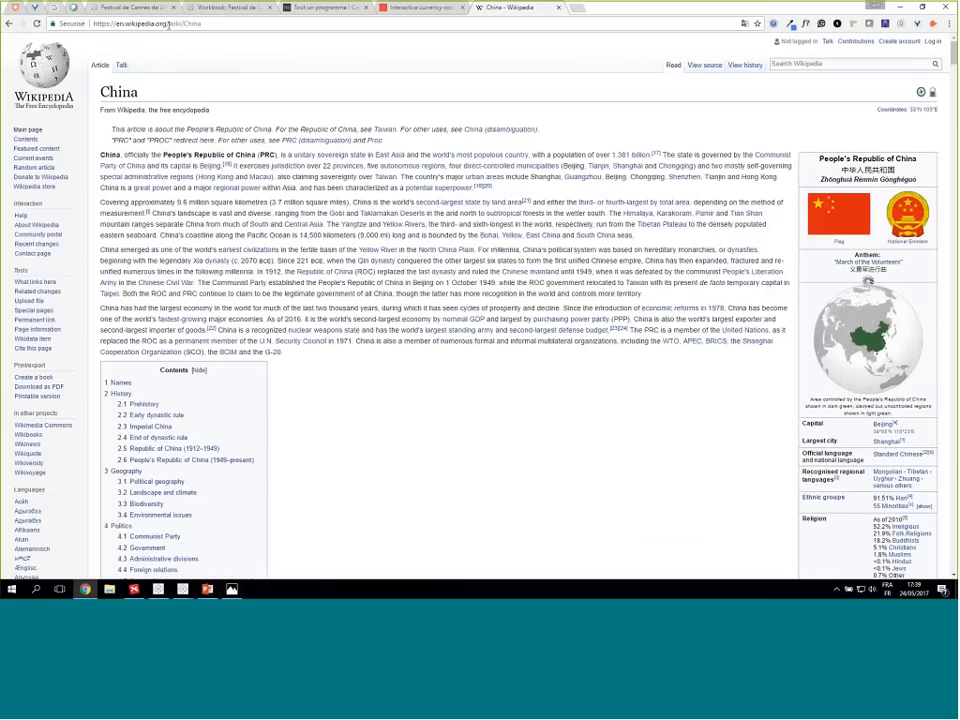
left_click_drag(185, 24, 128, 27)
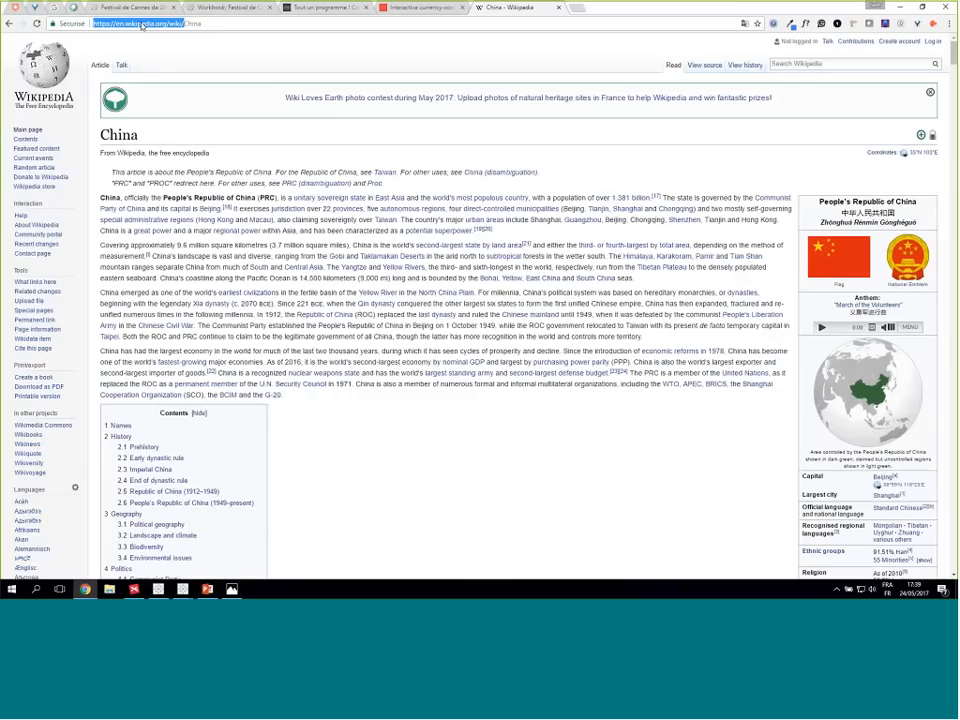
right_click(142, 26)
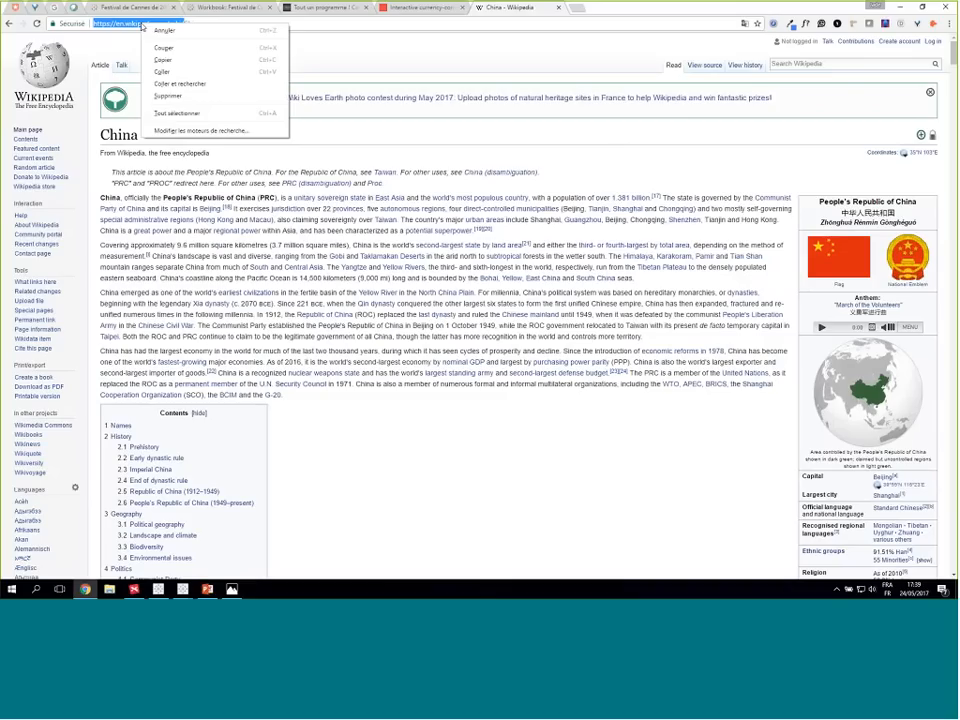
left_click(203, 60)
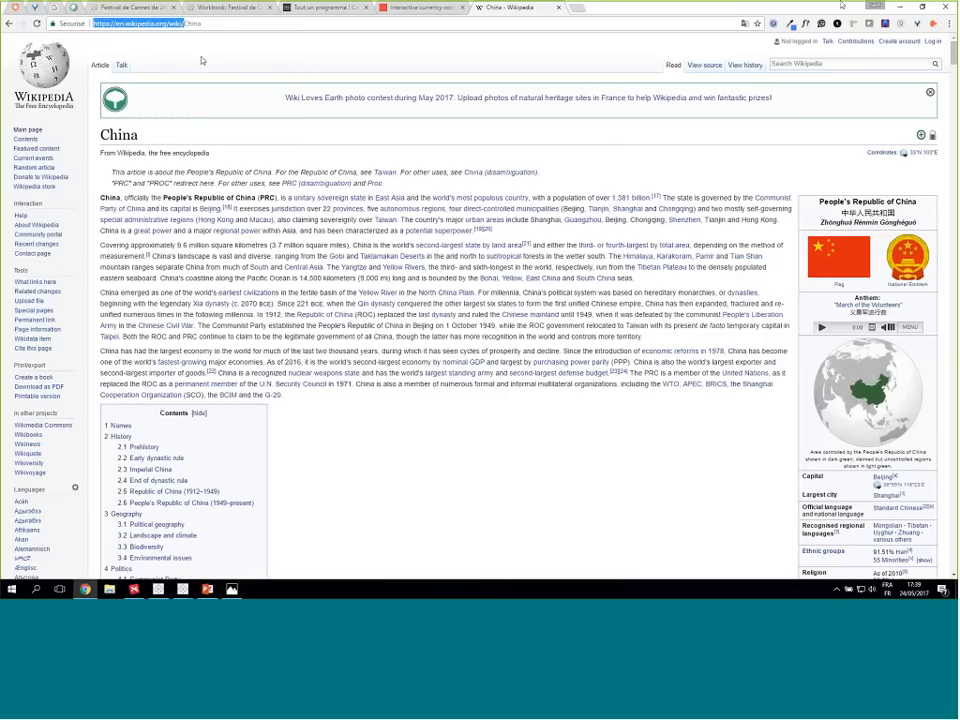
left_click(900, 7)
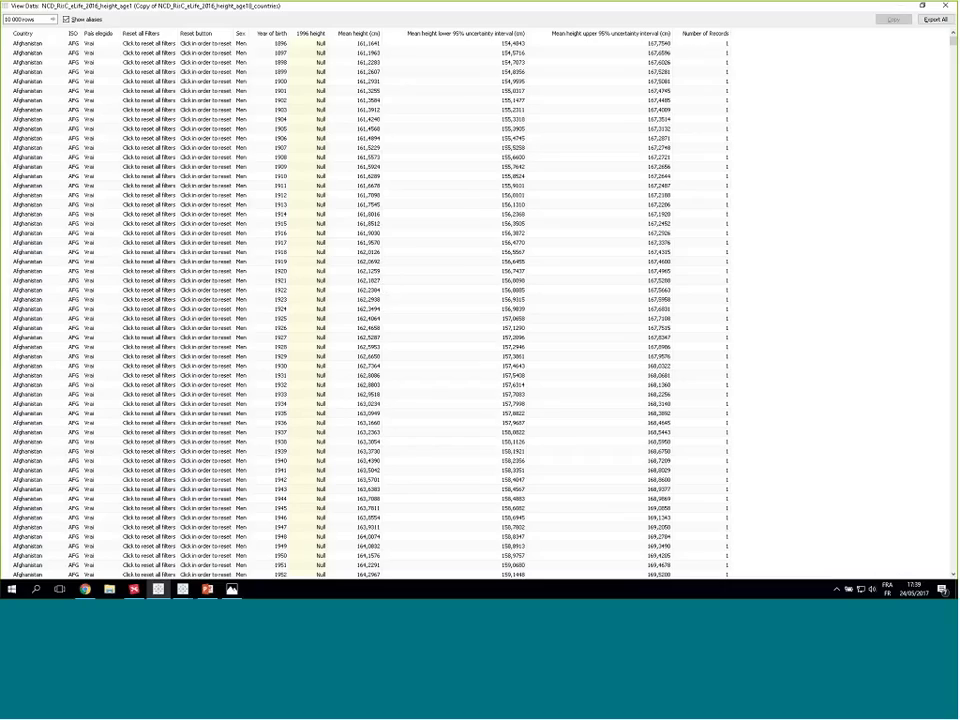
left_click(946, 6)
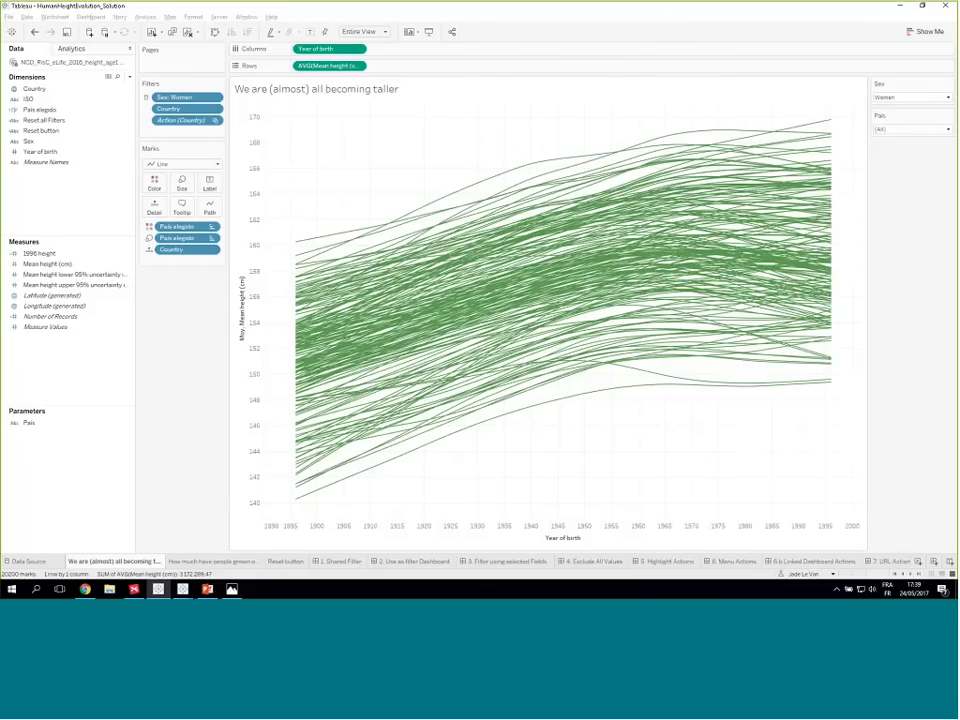
left_click(205, 561)
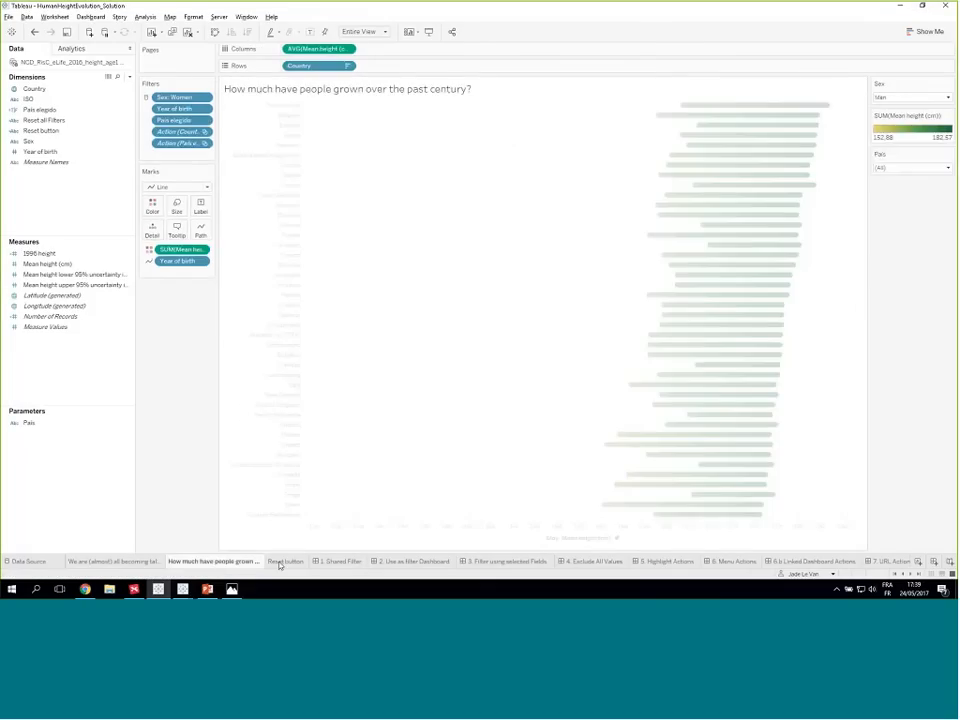
left_click(283, 562)
left_click(168, 562)
left_click(146, 566)
right_click(34, 186)
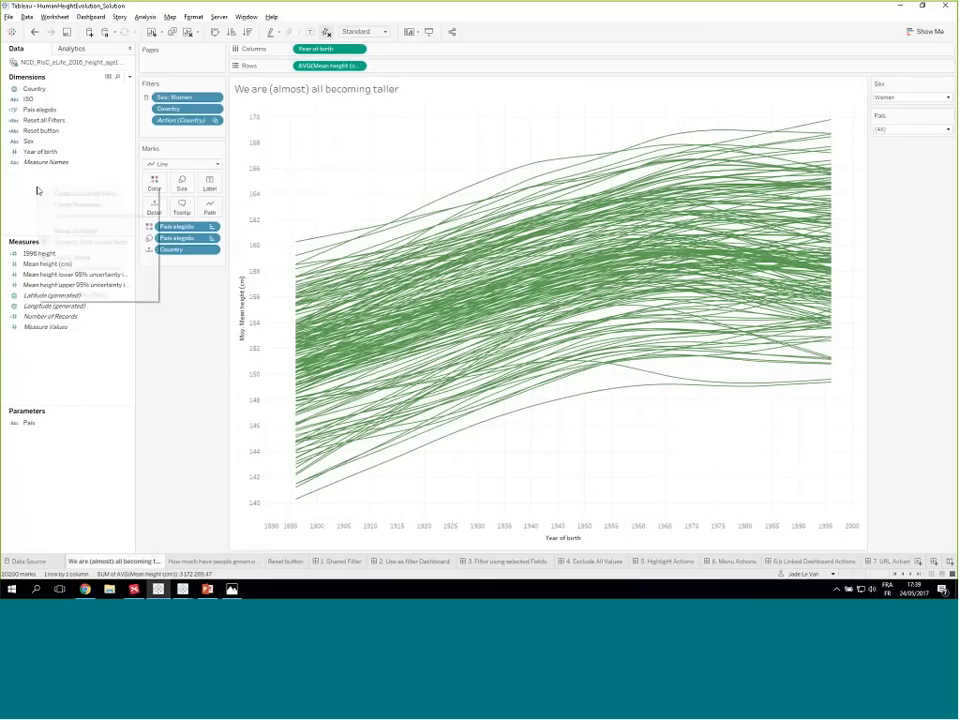
left_click(85, 192)
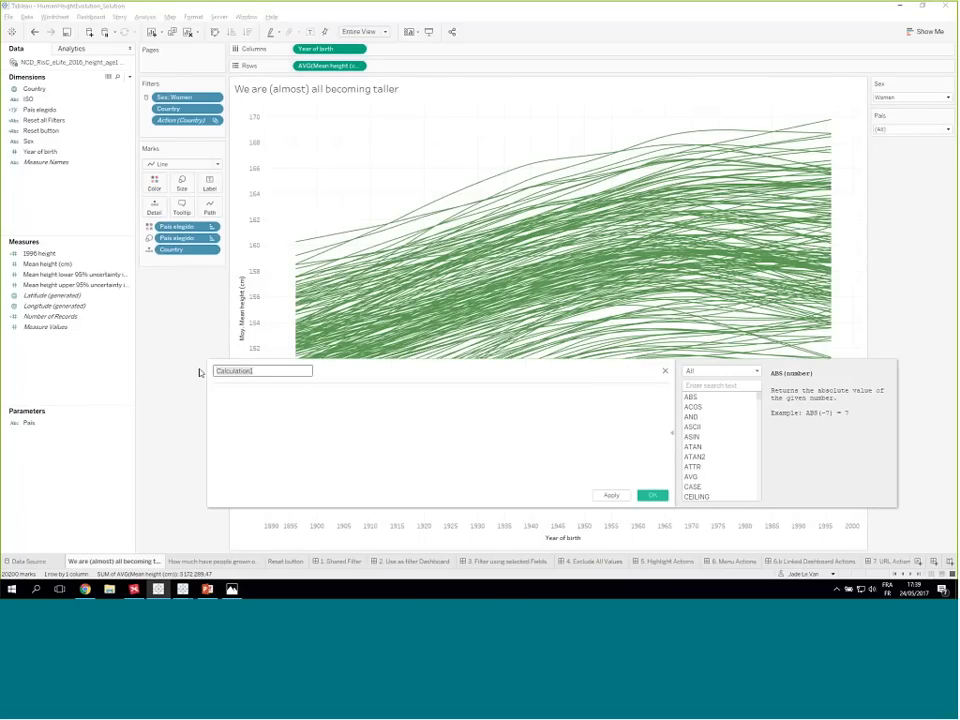
type("Wikipedia URL")
key("Tab")
key("ctrl+v")
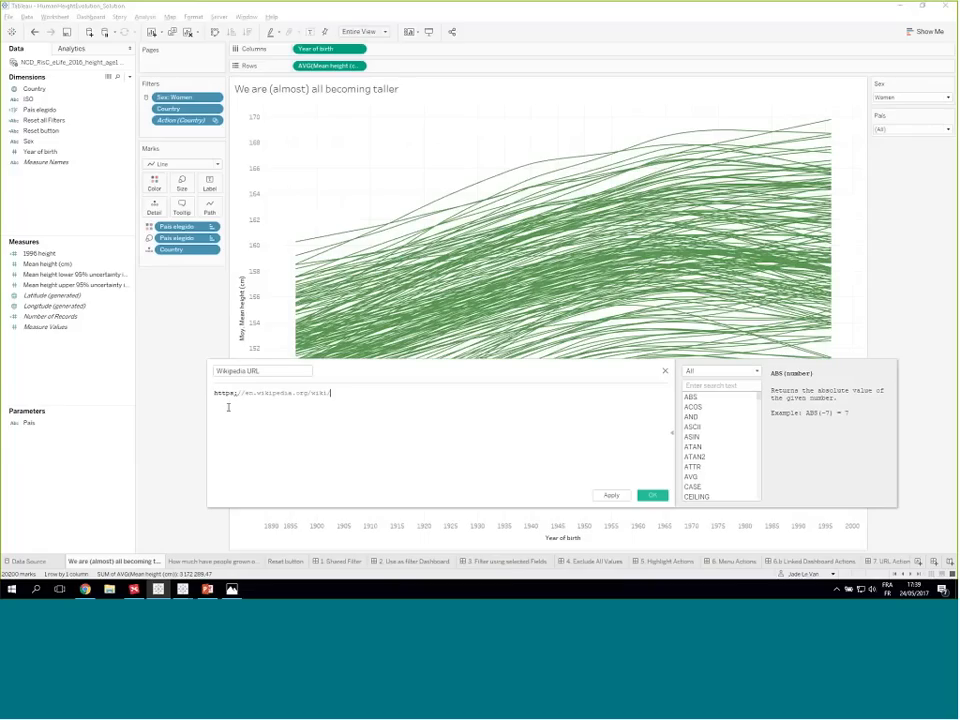
type("\"")
left_click(336, 393)
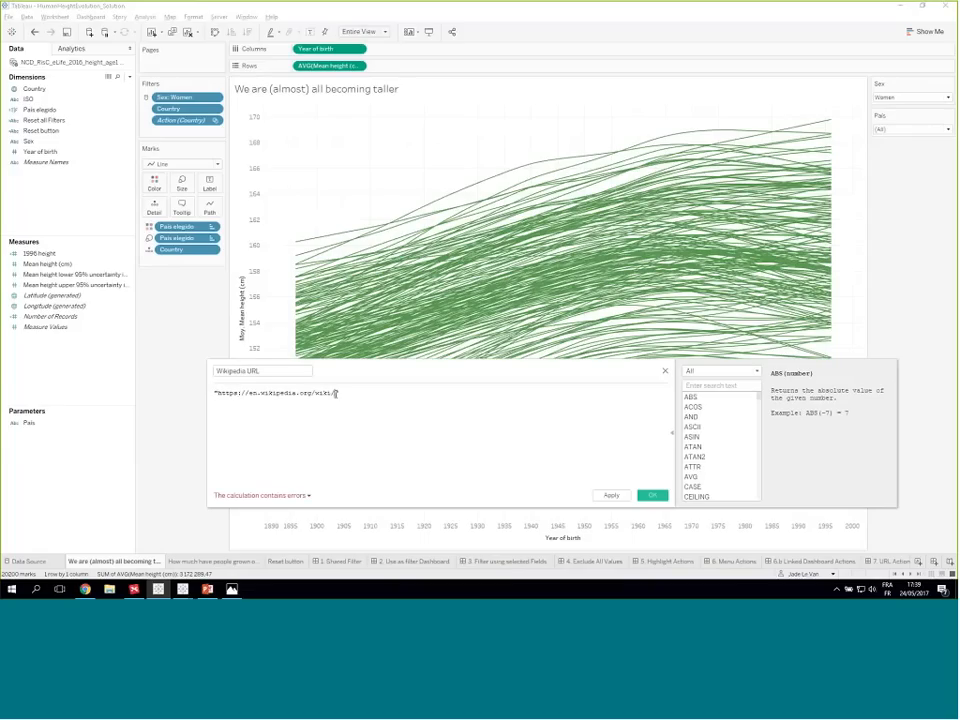
type("\"")
left_click_drag(336, 393, 218, 393)
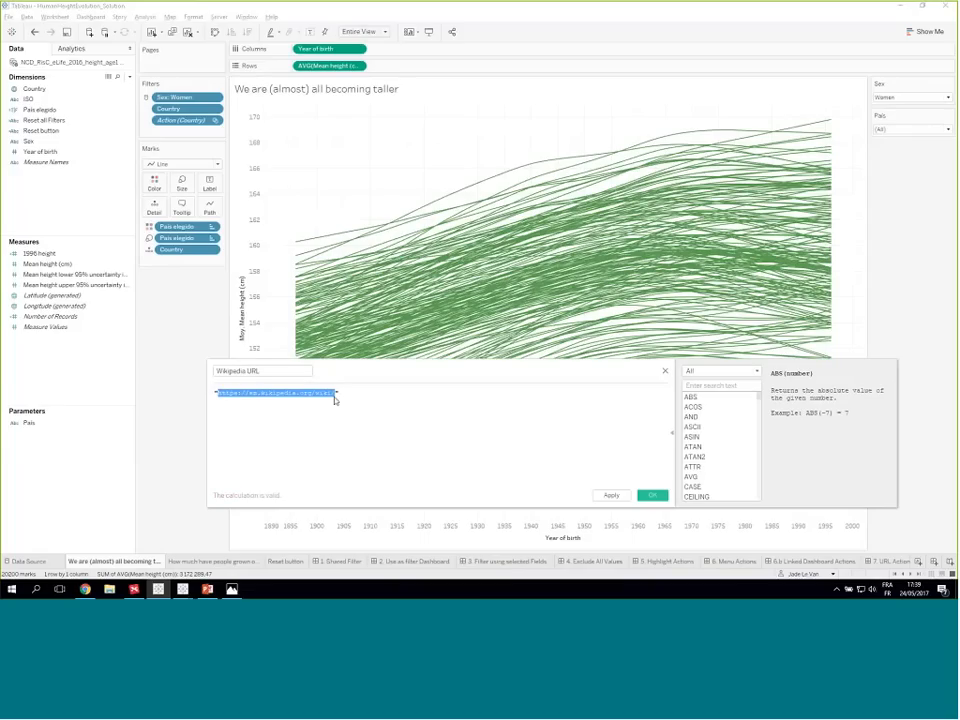
left_click(342, 393)
type("+")
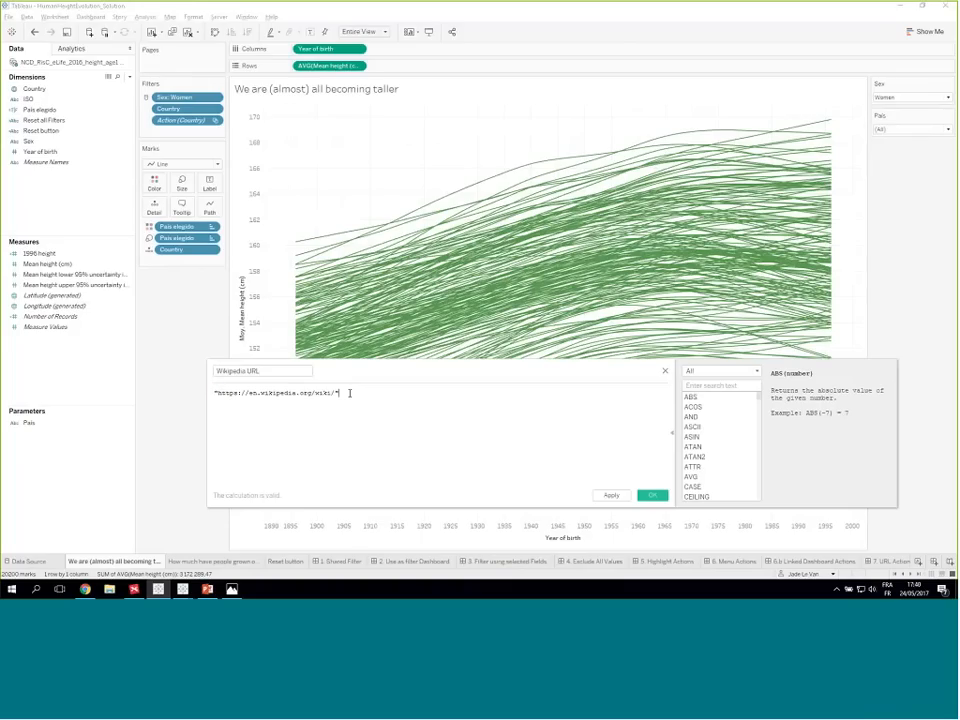
type("[")
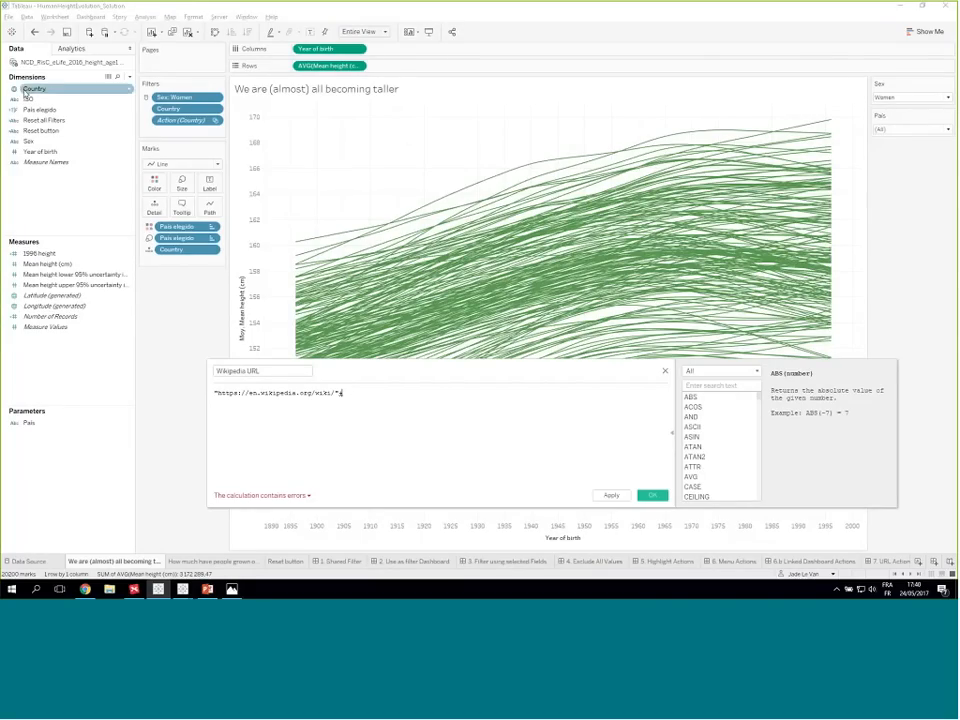
left_click_drag(34, 88, 377, 392)
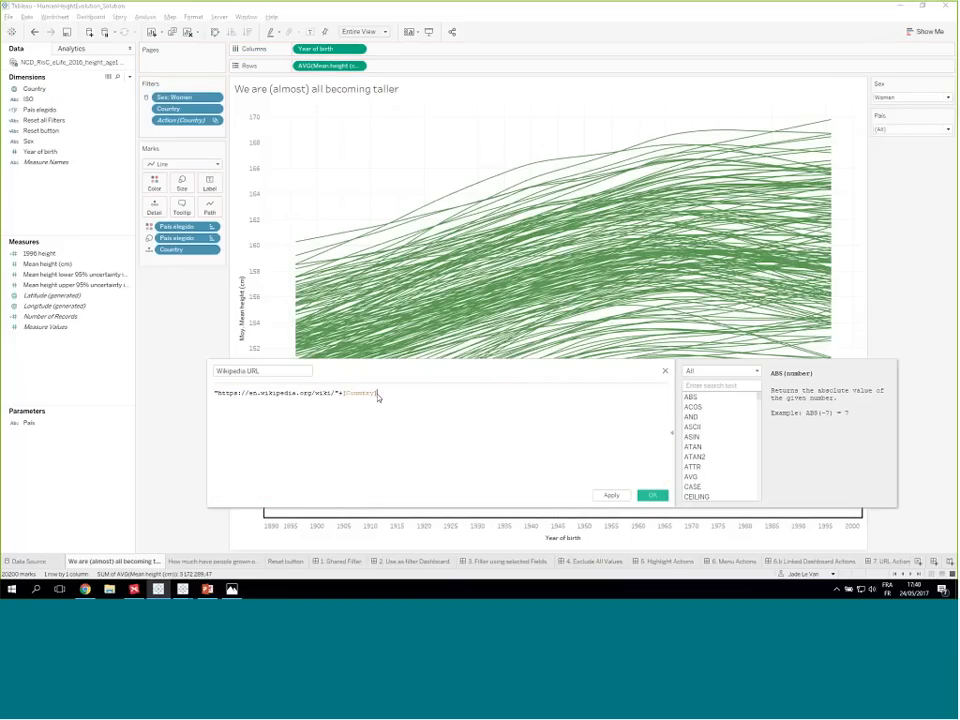
left_click(652, 496)
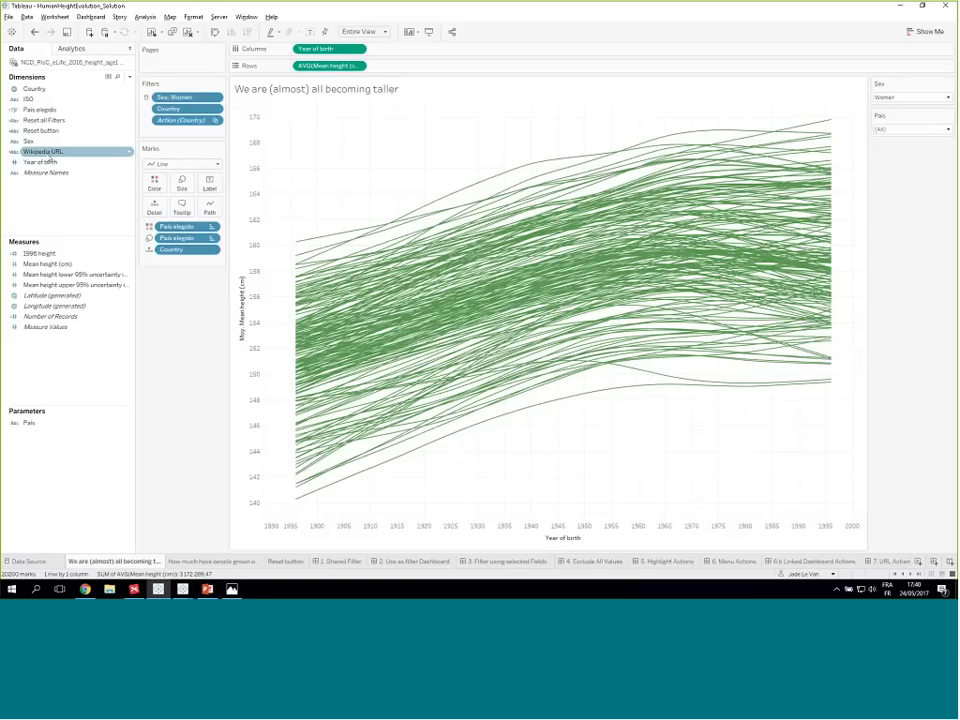
- Describe the Wikipedia URL field and look through its formula and the list of addresses it generates
right_click(48, 154)
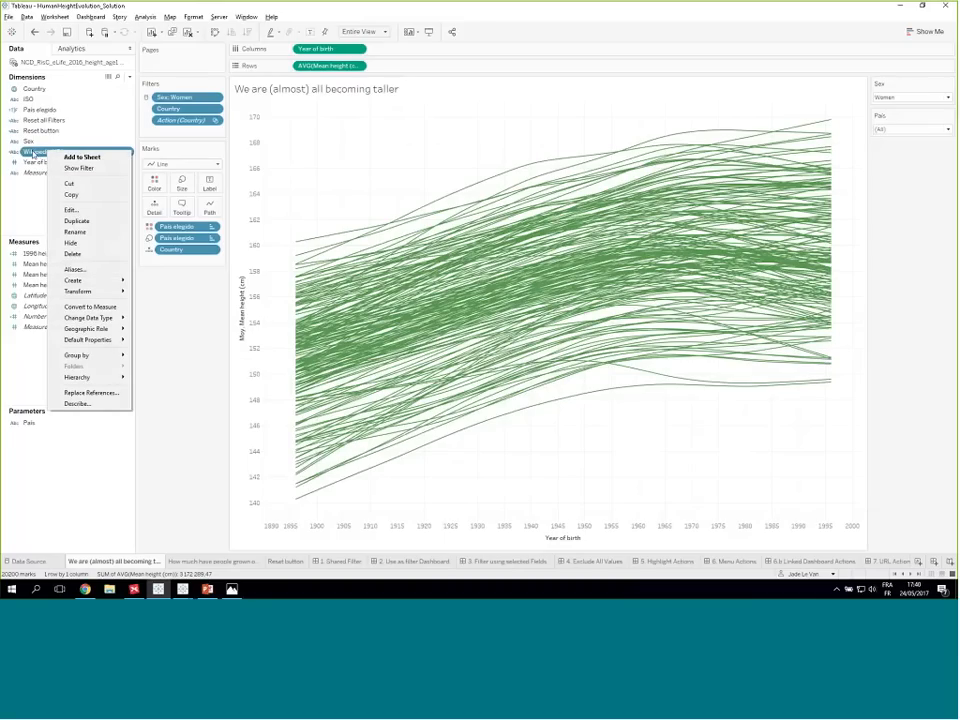
left_click(33, 153)
right_click(33, 153)
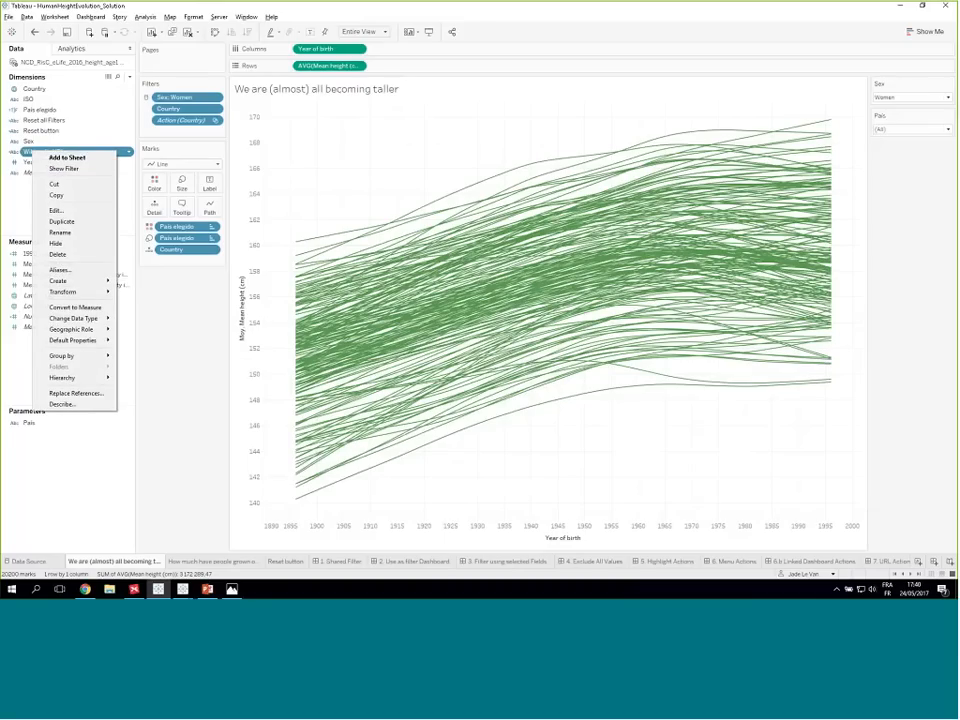
left_click(62, 404)
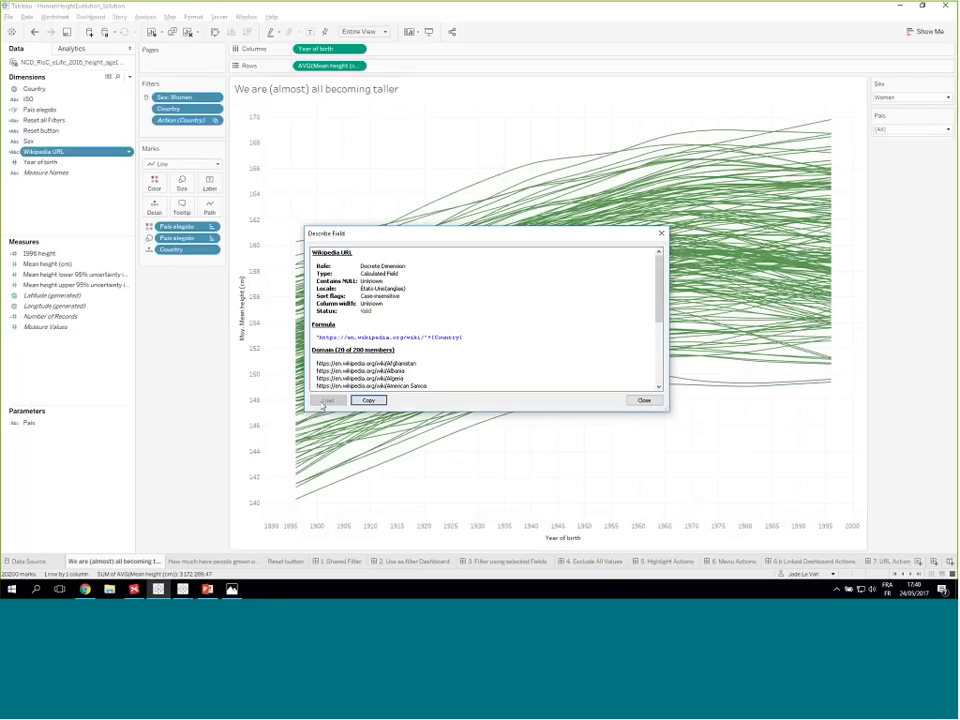
scroll(369, 372, "down", 5)
scroll(369, 372, "up", 5)
scroll(369, 372, "down", 3)
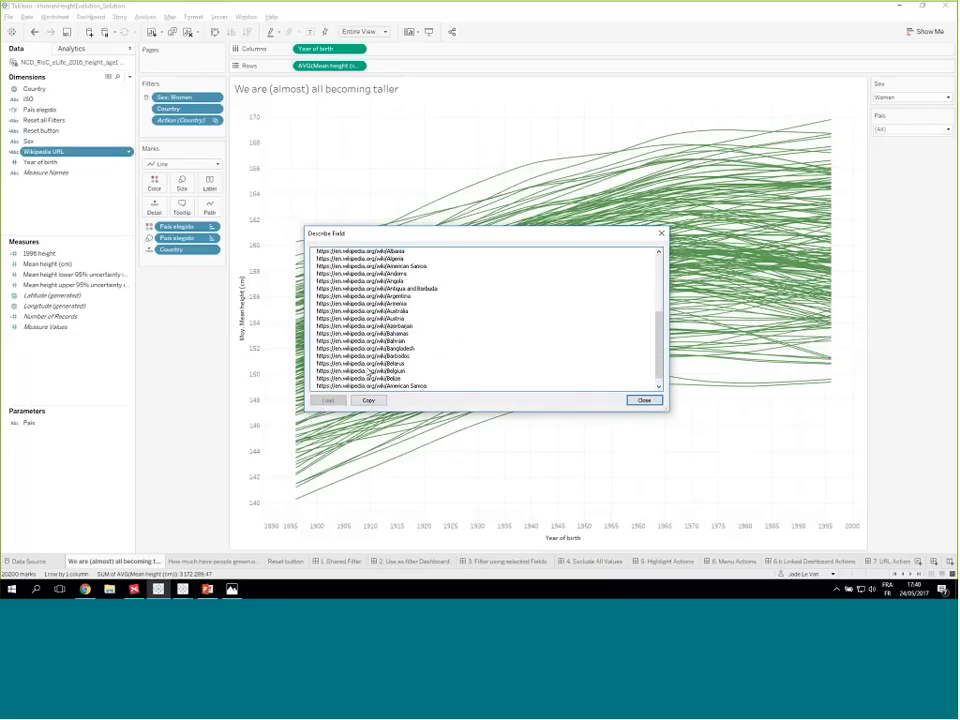
scroll(369, 372, "up", 4)
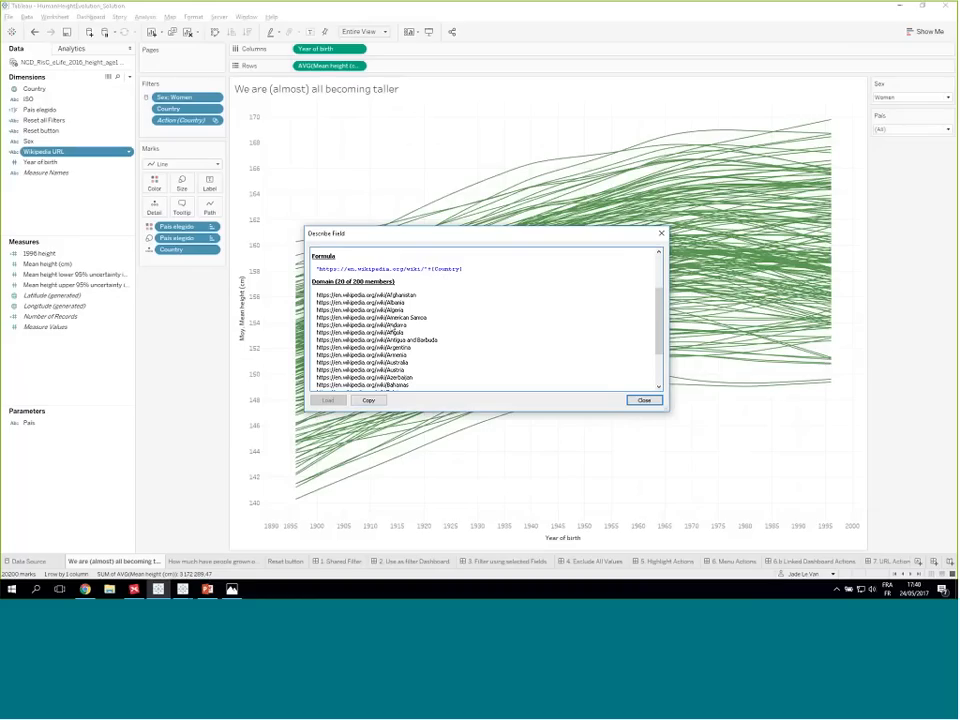
scroll(330, 280, "down", 1)
scroll(480, 320, "down", 1)
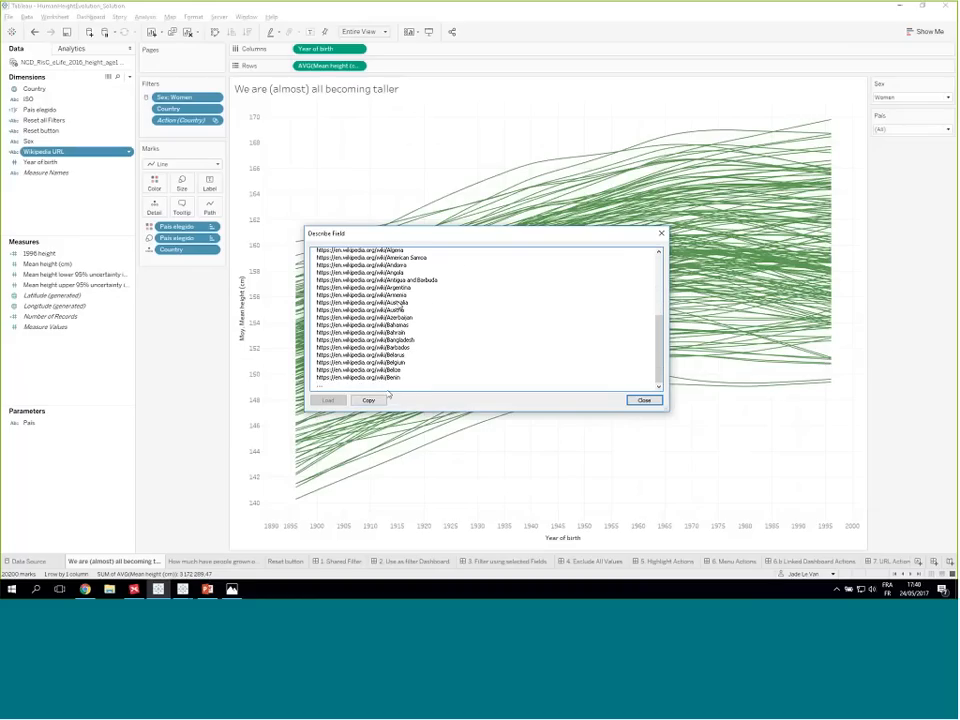
left_click(644, 401)
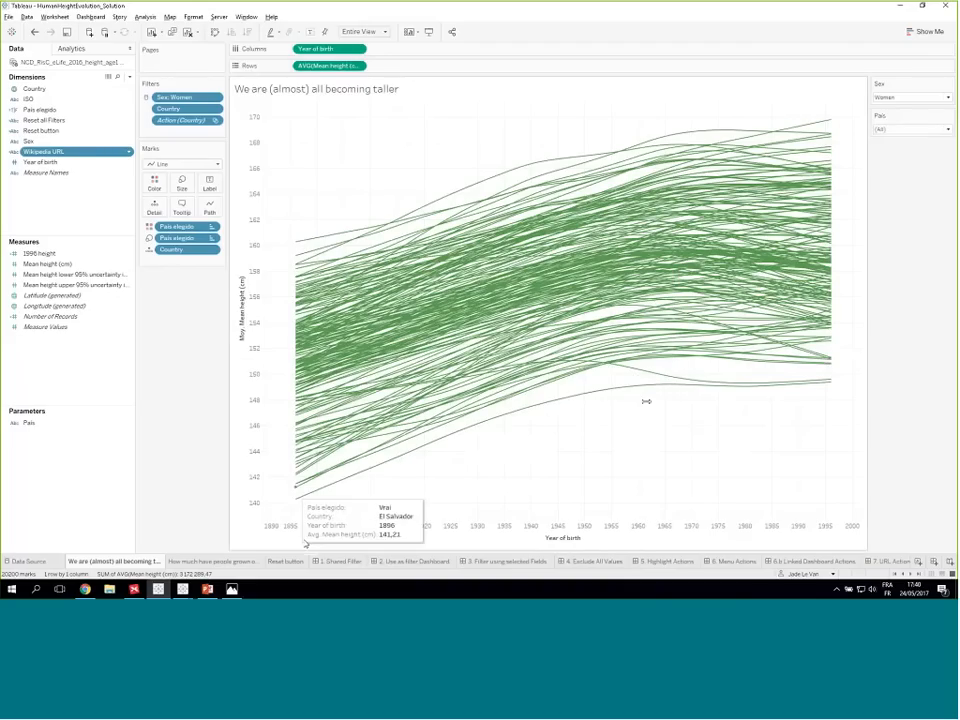
- Open the 7. URL Actions dashboard and inspect a European country mark on its map
left_click(886, 563)
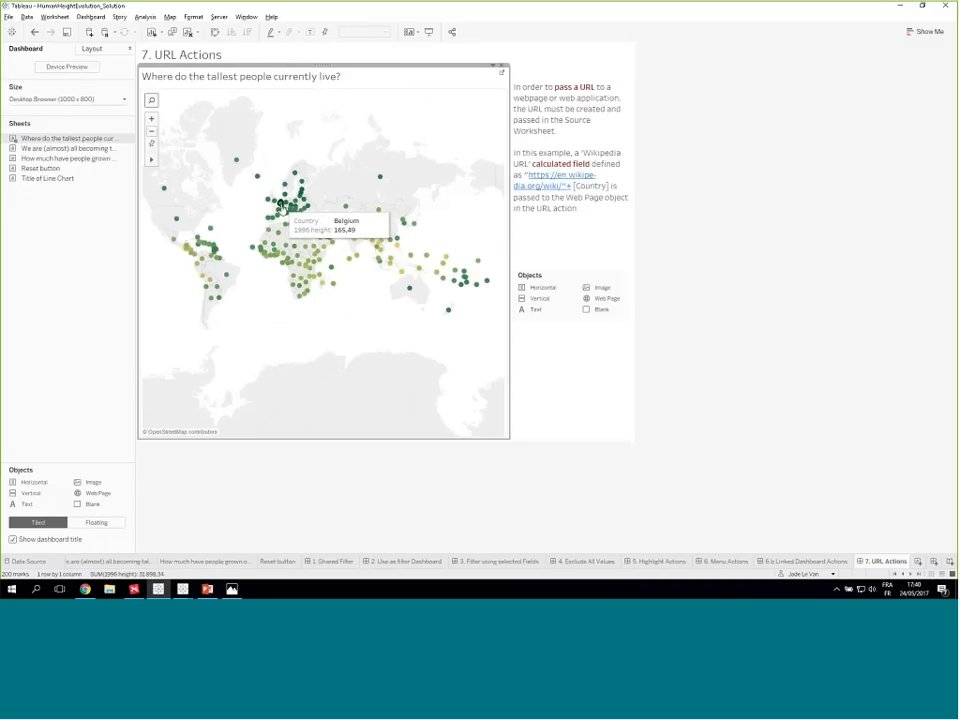
left_click(282, 208)
left_click(284, 212)
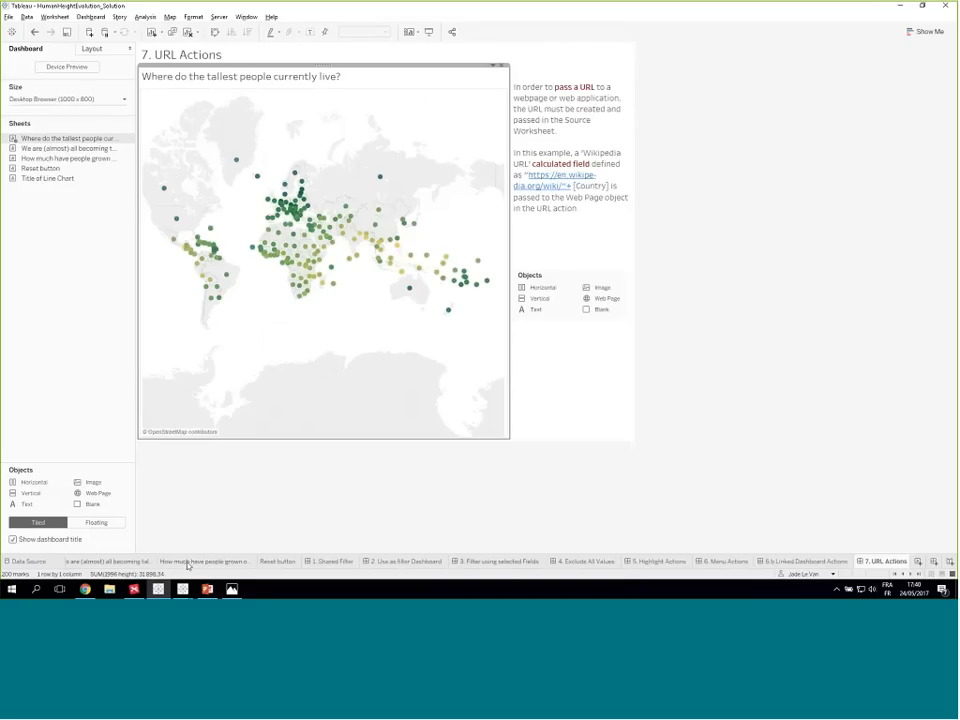
- On the "Where do the tallest people currently live?" worksheet, add Wikipedia URL to the marks as Detail and check the tooltip contents
left_click(897, 575)
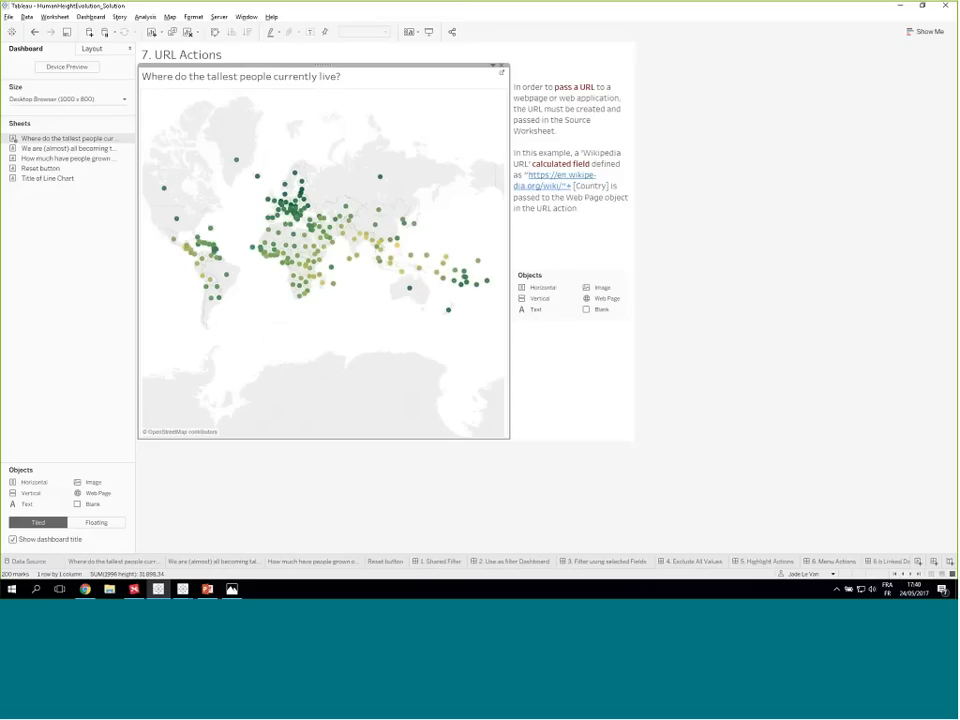
left_click(103, 563)
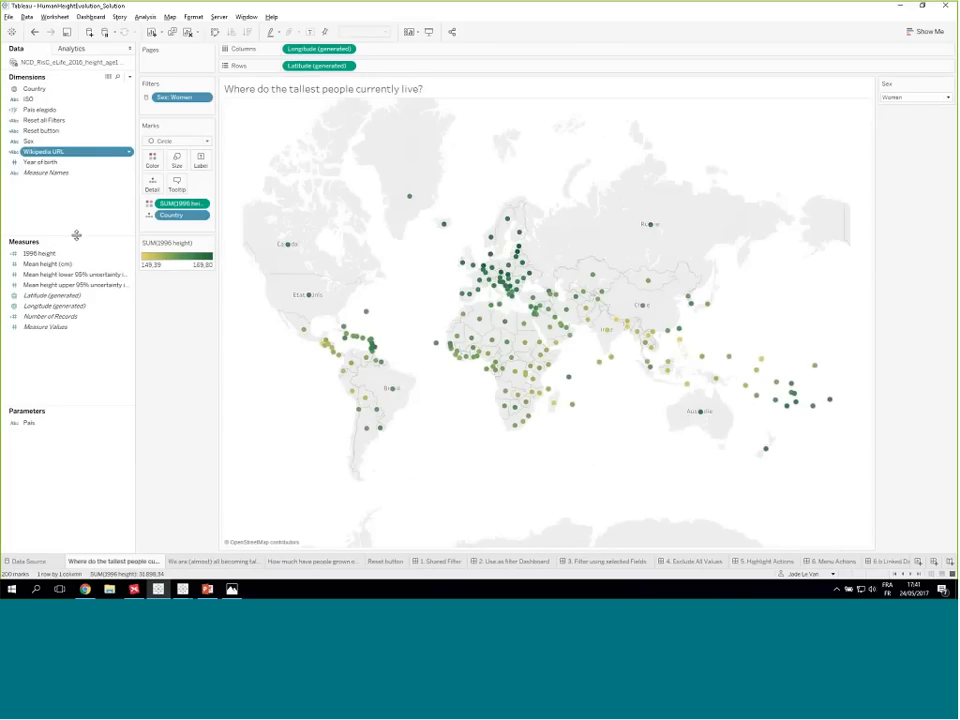
left_click_drag(36, 152, 156, 190)
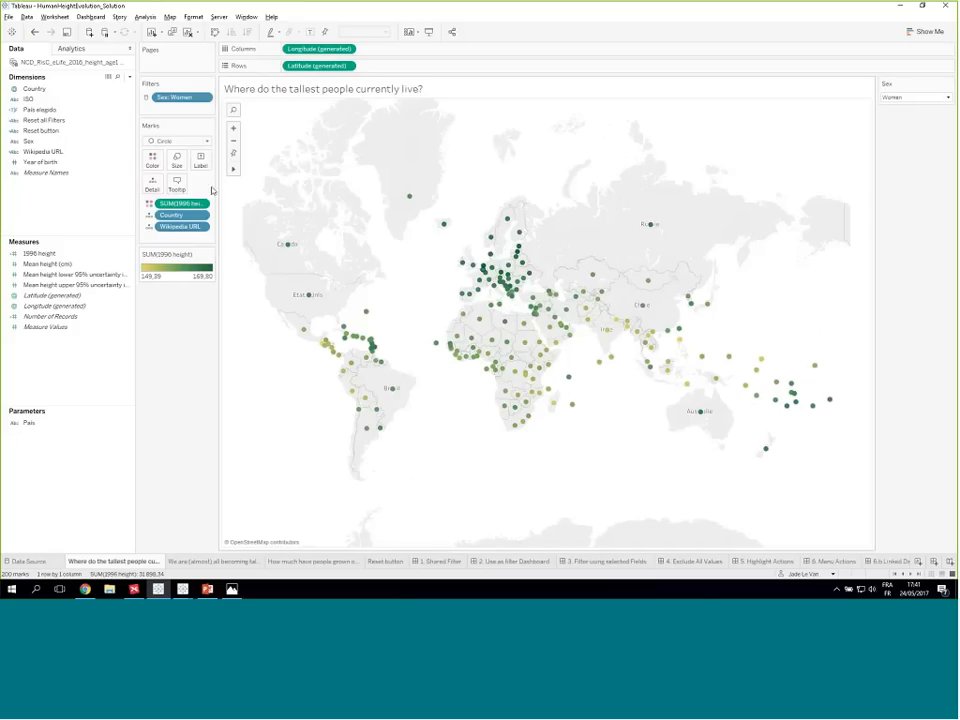
left_click(177, 188)
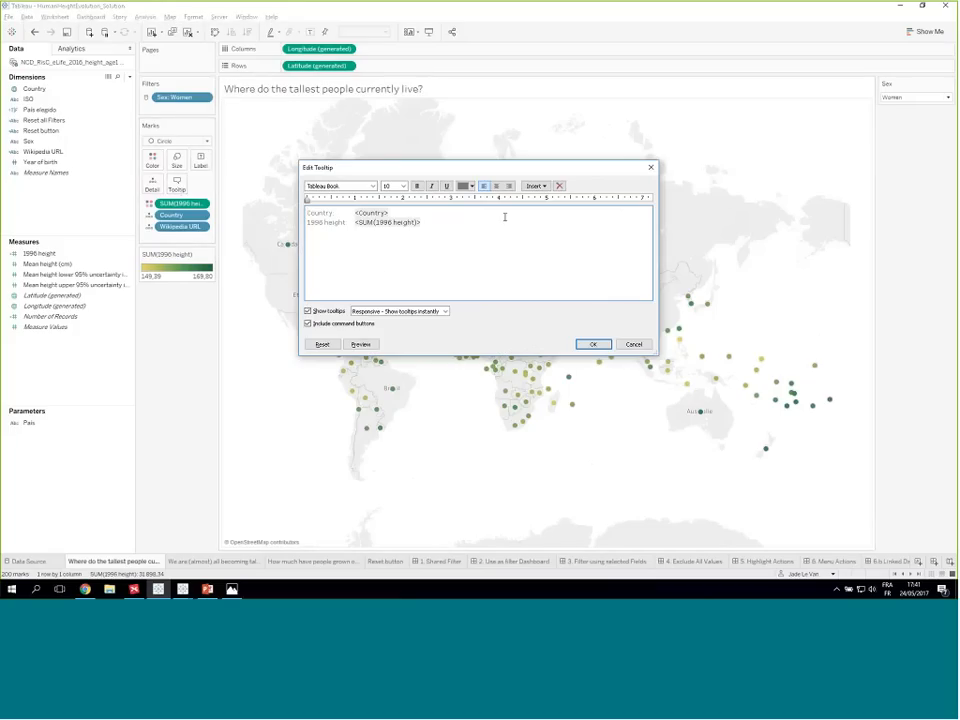
key("Escape")
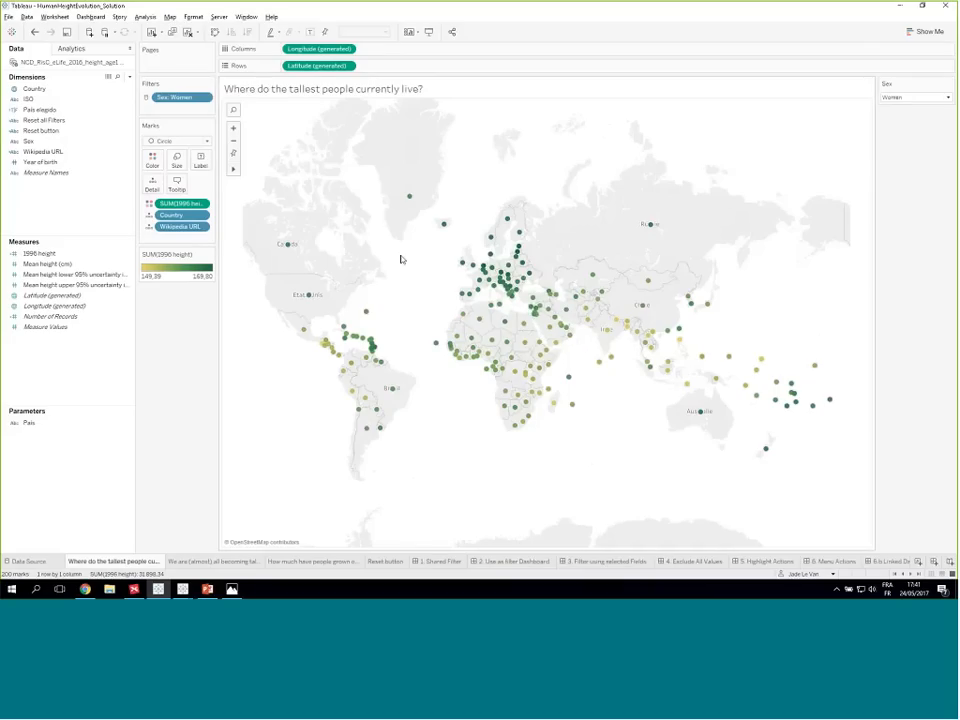
- On the 7. URL Actions dashboard, insert a tiled Web Page object with a blank URL between the map and the explanatory text
left_click(921, 574)
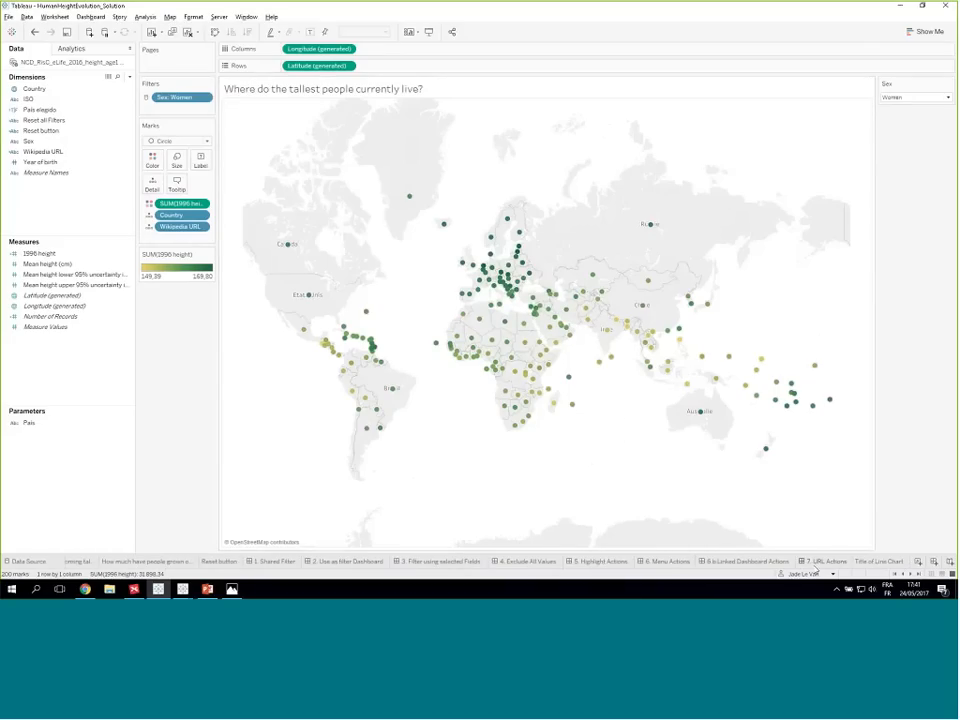
left_click(822, 561)
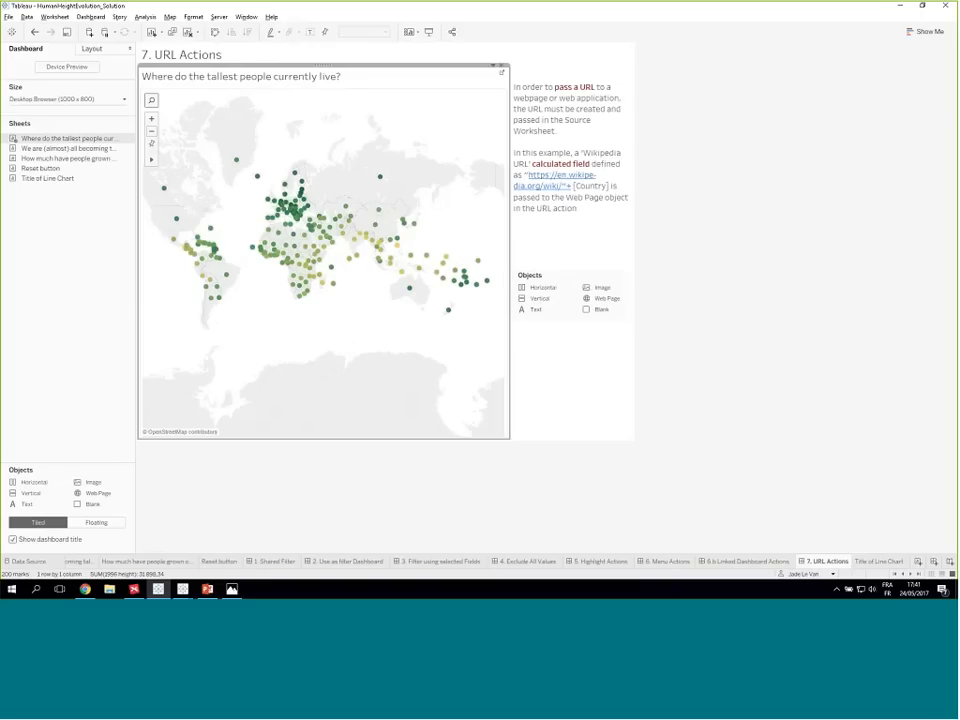
left_click(264, 467)
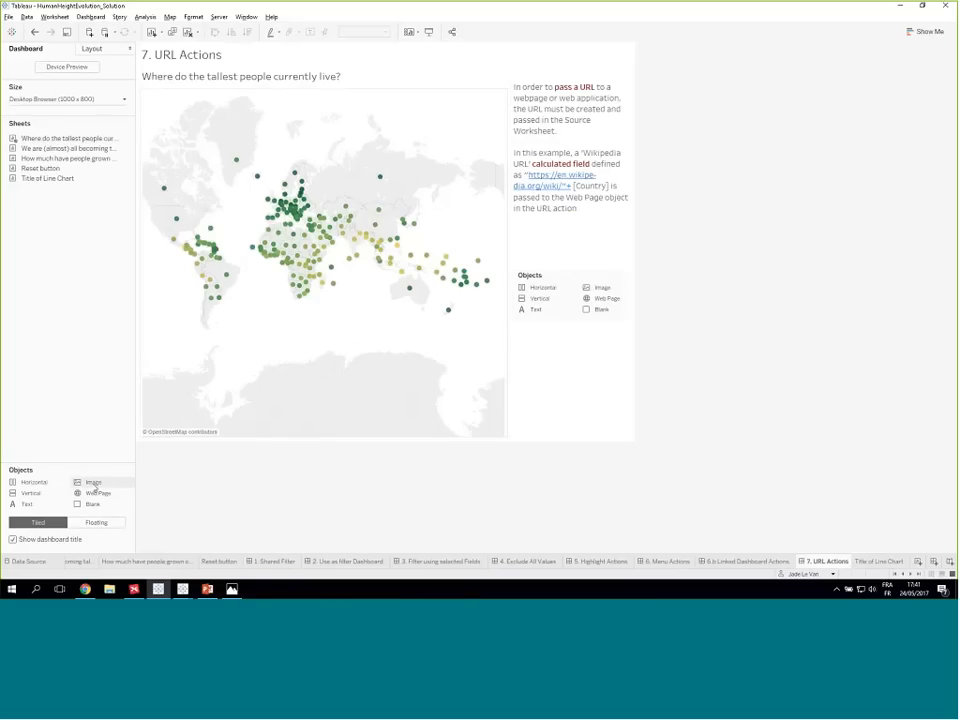
left_click_drag(92, 495, 474, 344)
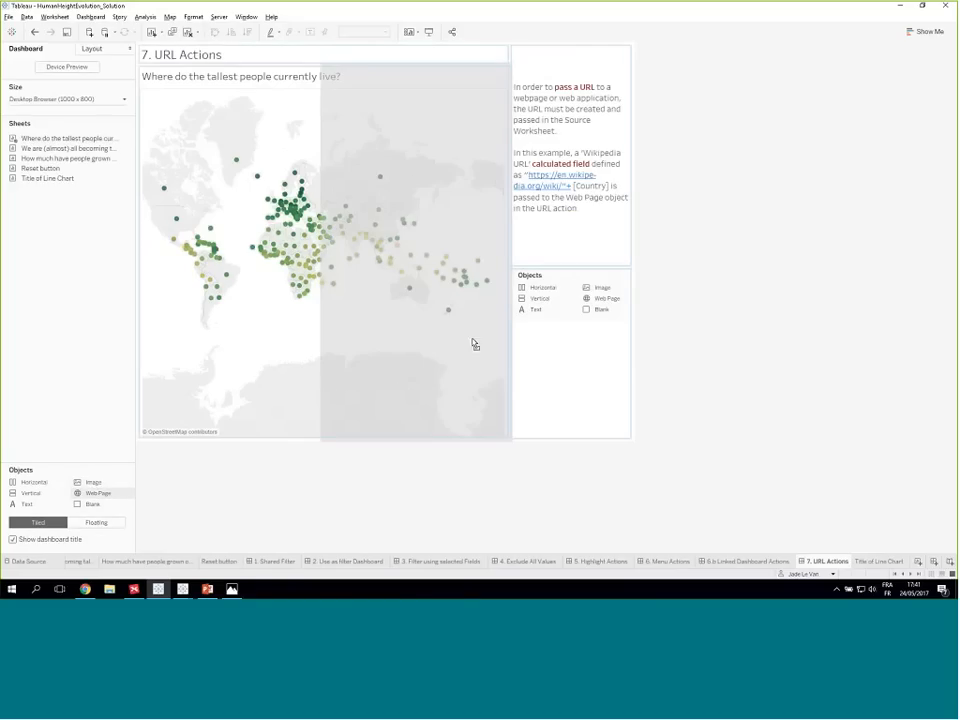
mouse_move(507, 294)
left_mouse_down()
mouse_move(494, 298)
mouse_move(510, 290)
left_mouse_up()
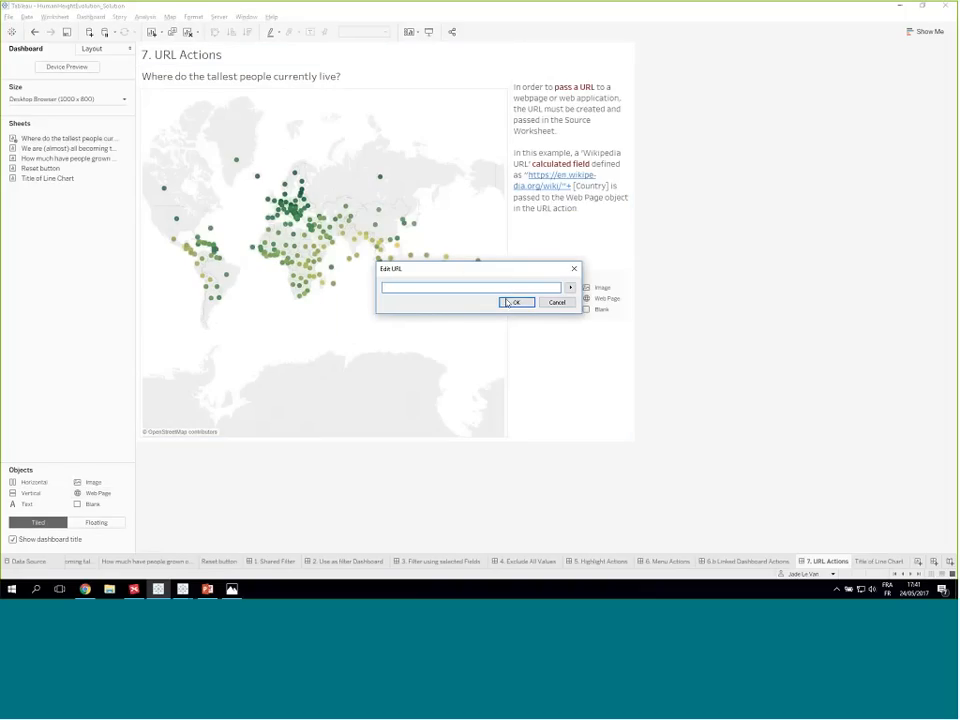
left_click(512, 302)
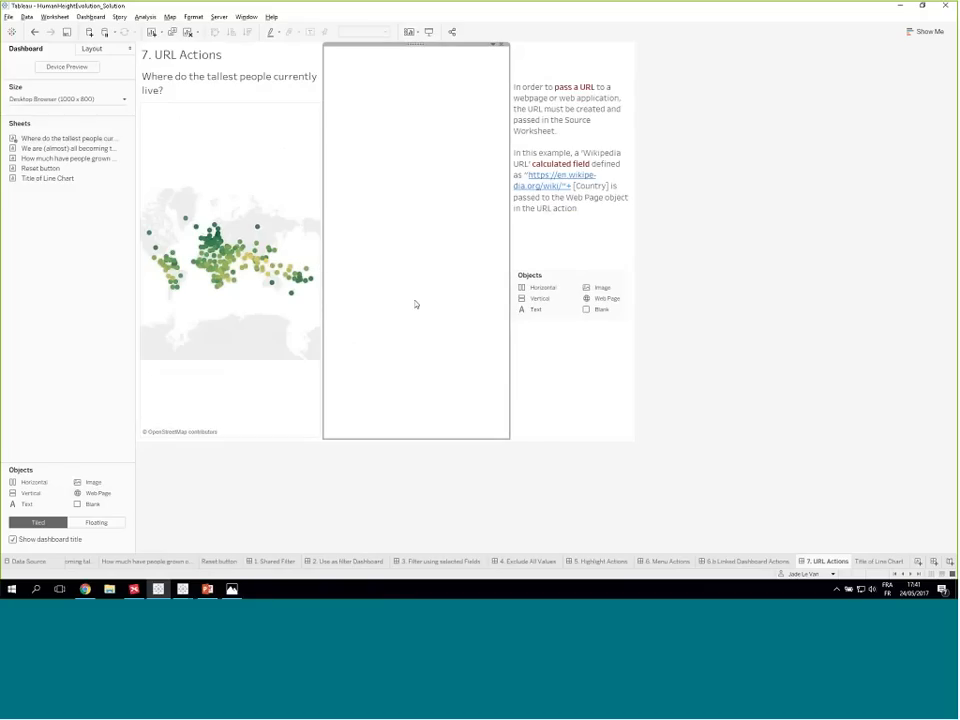
- Start a URL action for the dashboard with the tallest people map as source, and set it to run on Select
left_click(240, 101)
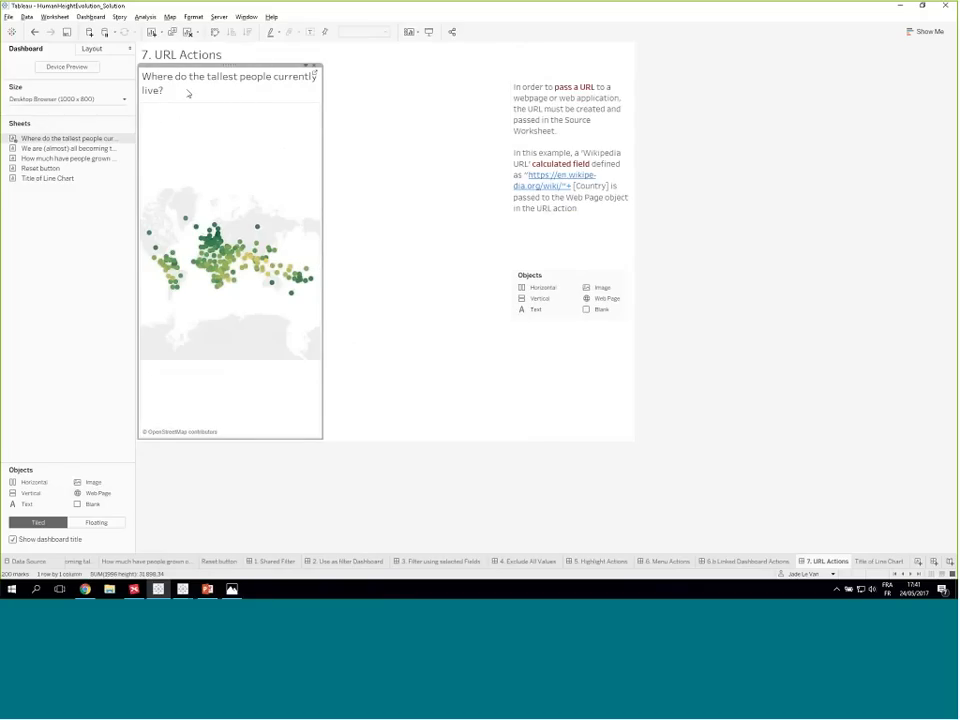
left_click(90, 17)
left_click(105, 120)
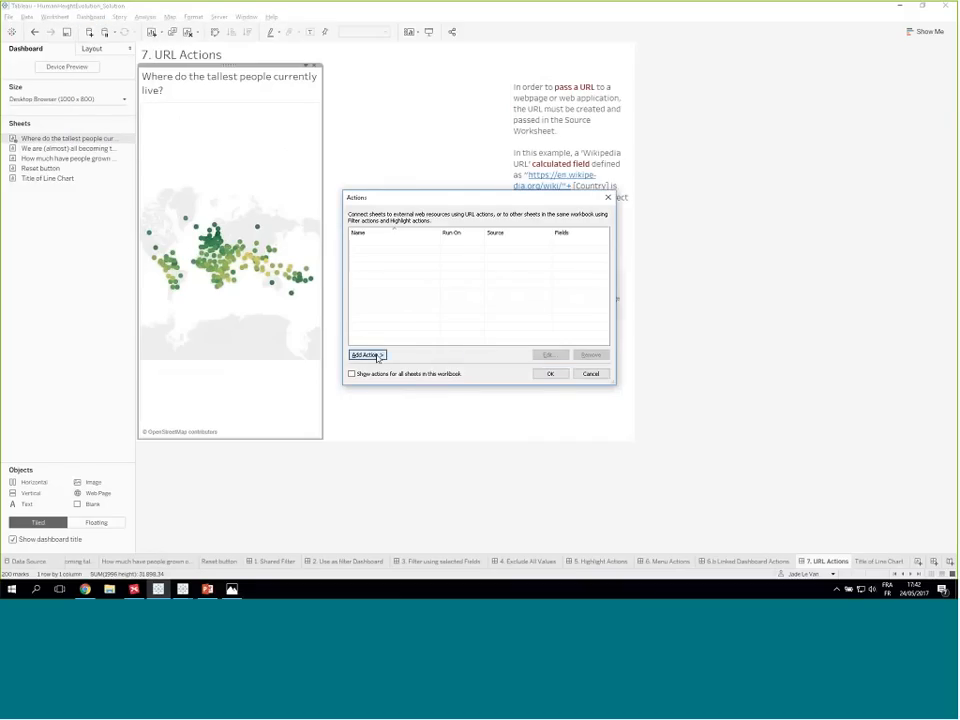
left_click(366, 355)
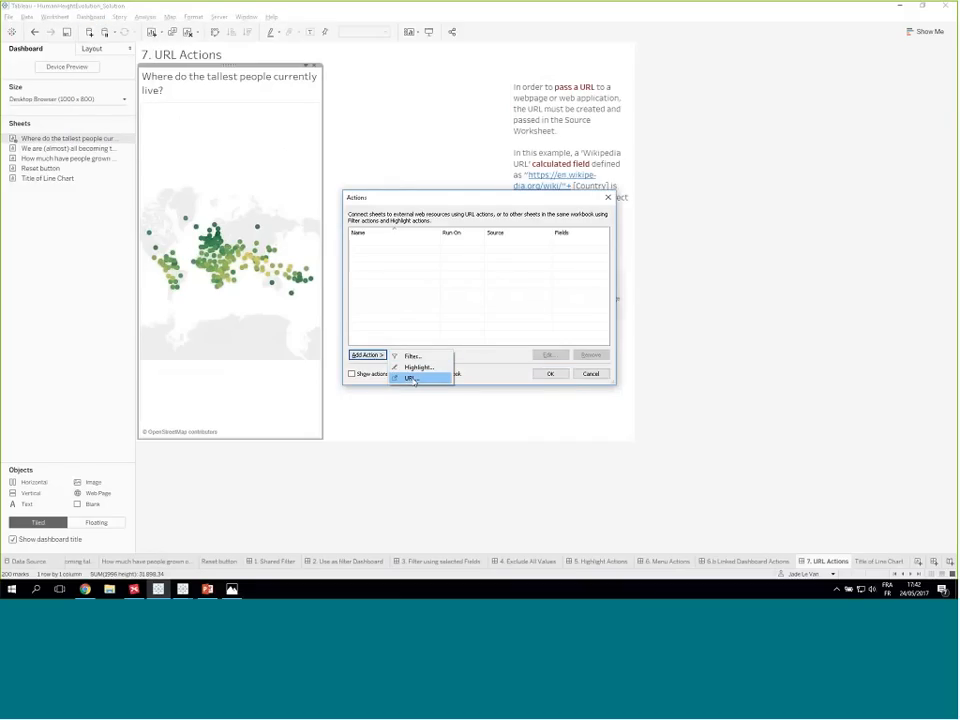
left_click(412, 378)
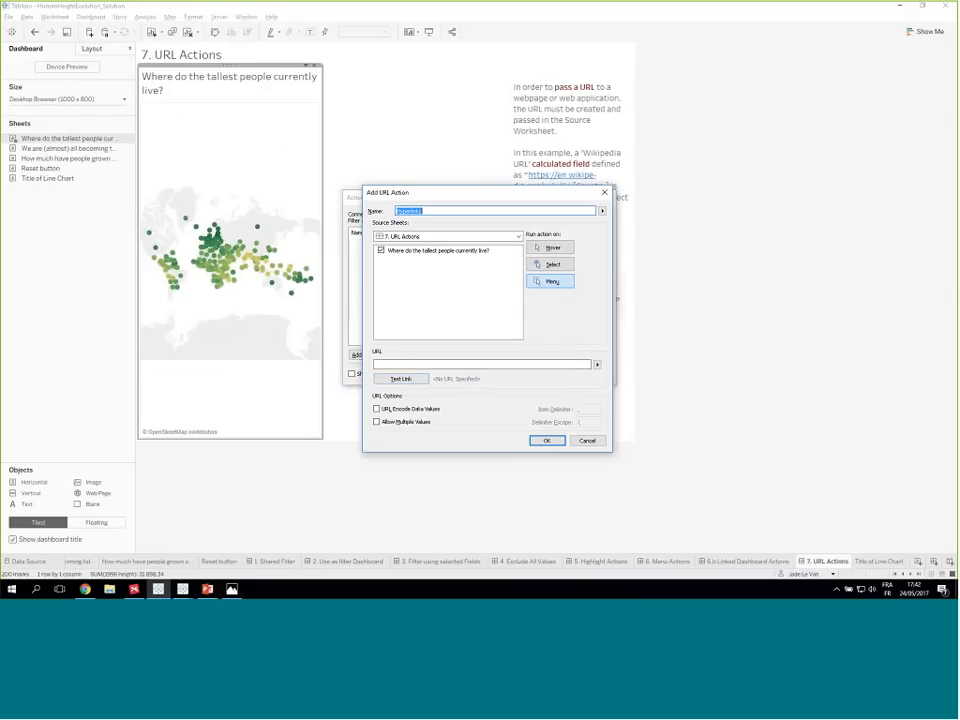
left_click(597, 365)
left_click(553, 264)
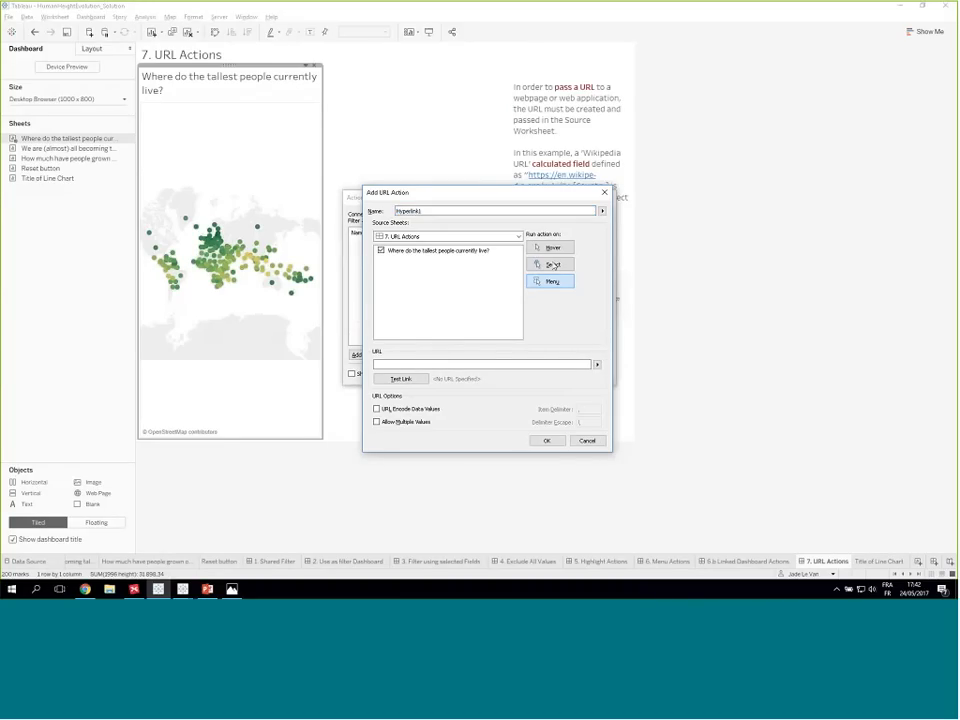
left_click(552, 264)
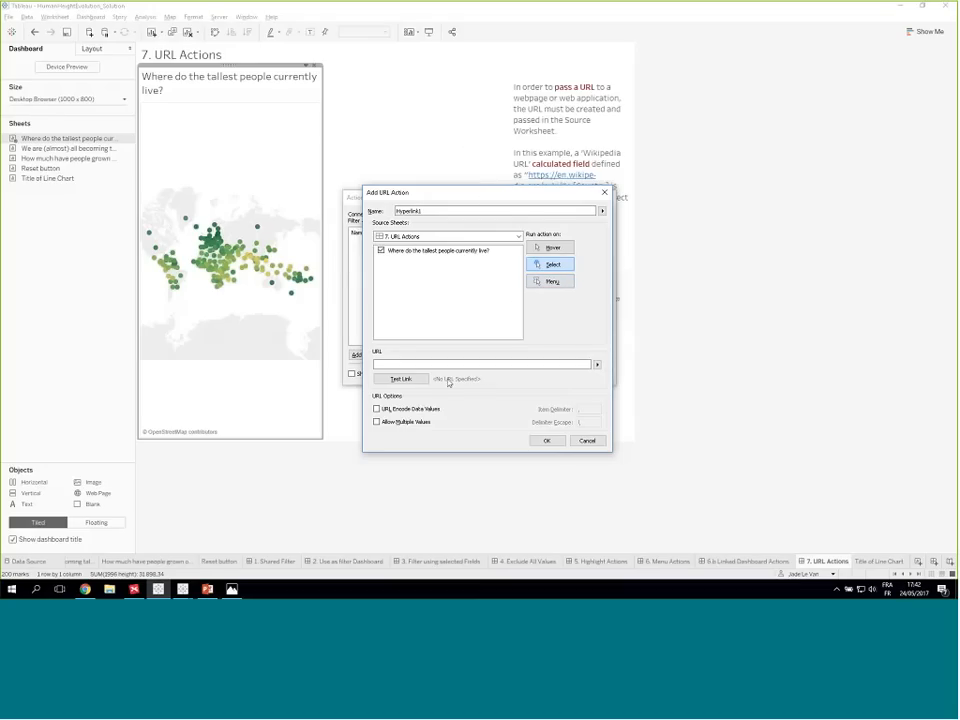
- Insert the Wikipedia URL field as the action's URL and accept the new URL action
left_click(600, 366)
left_click(480, 351)
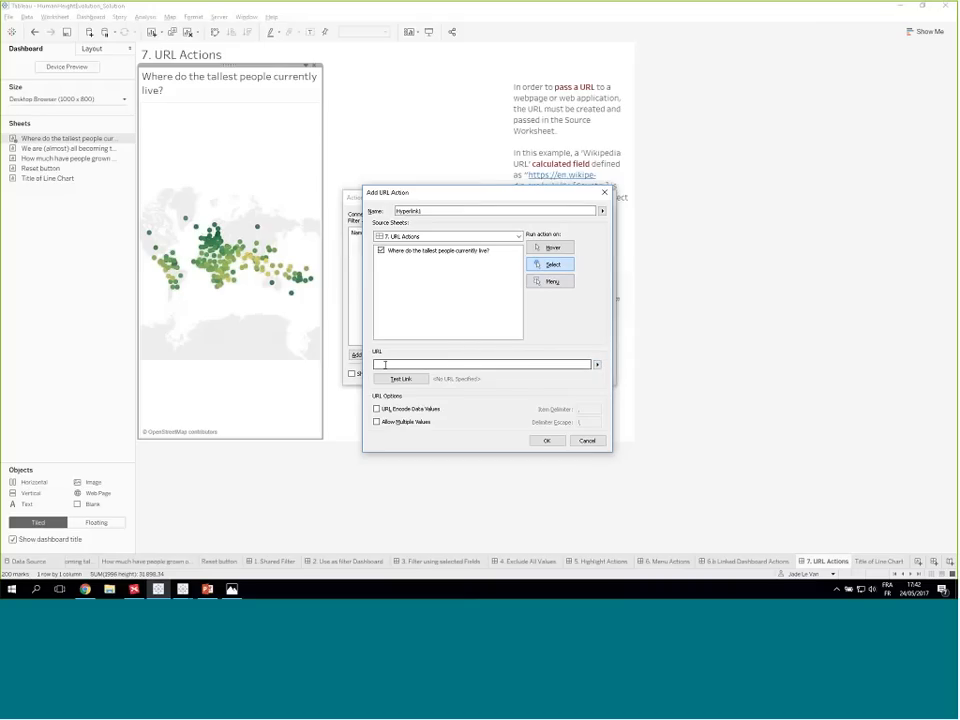
left_click(597, 364)
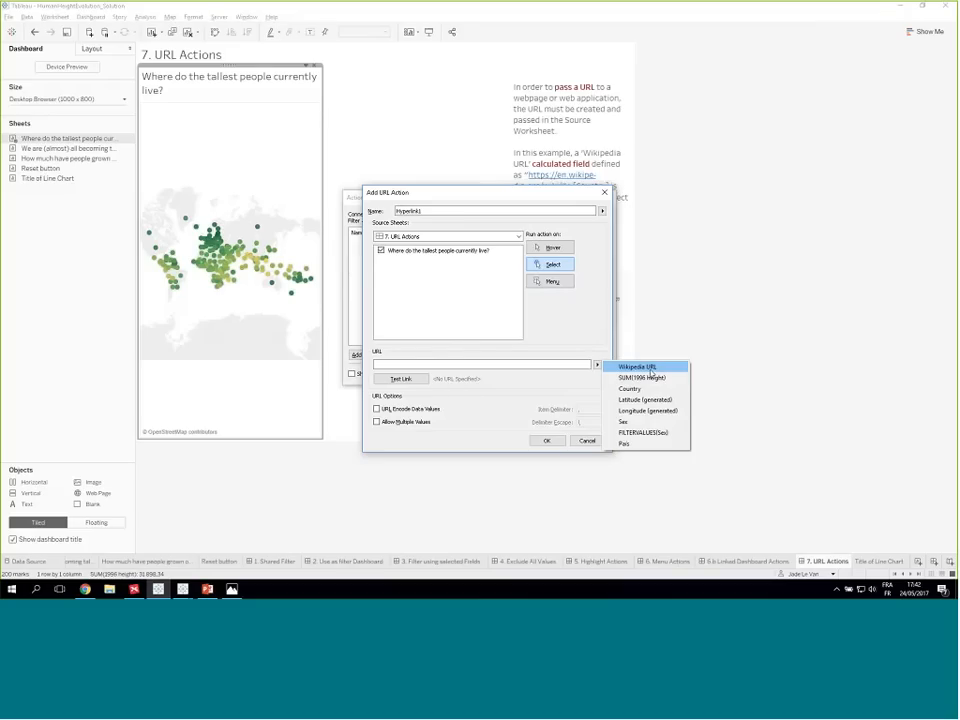
left_click(620, 367)
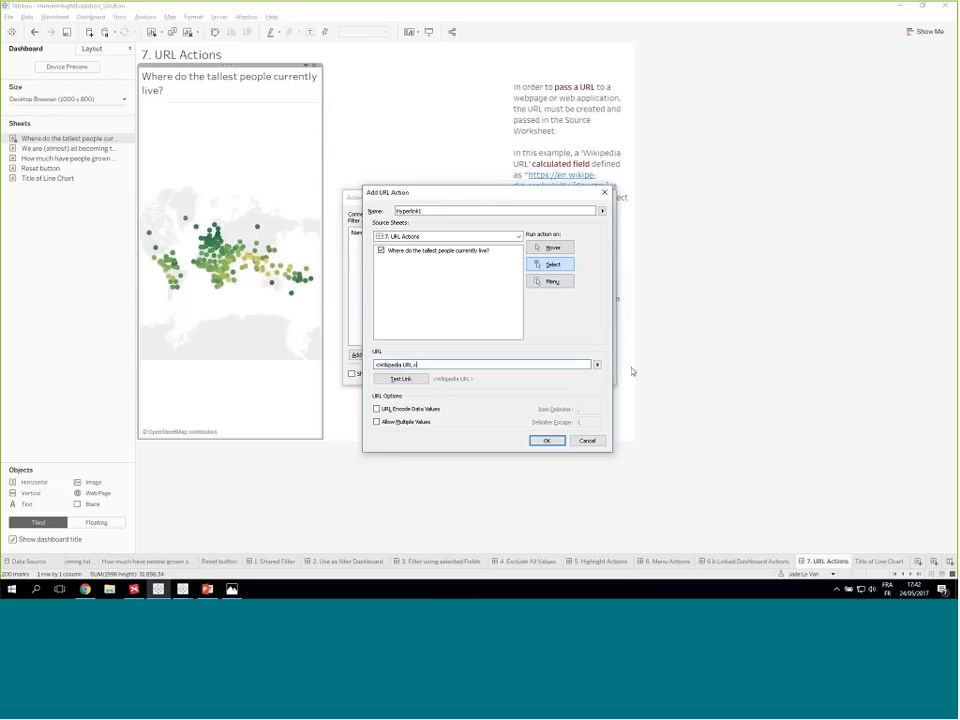
left_click(547, 440)
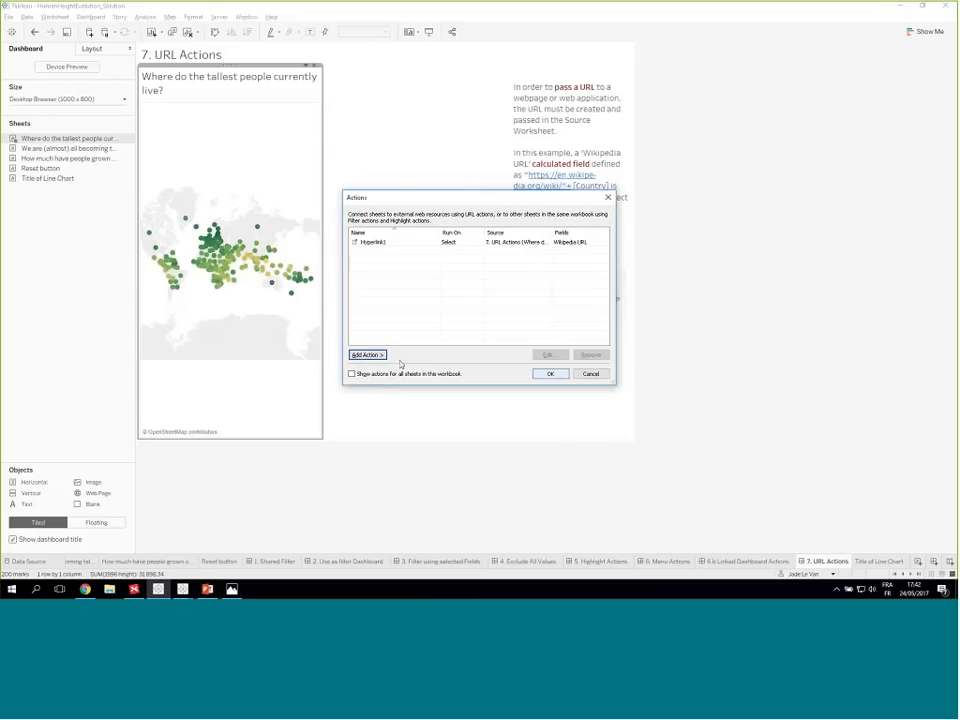
- Reopen the Hyperlink1 action, test its link, close the resulting browser page and save the dashboard's actions
double_click(375, 243)
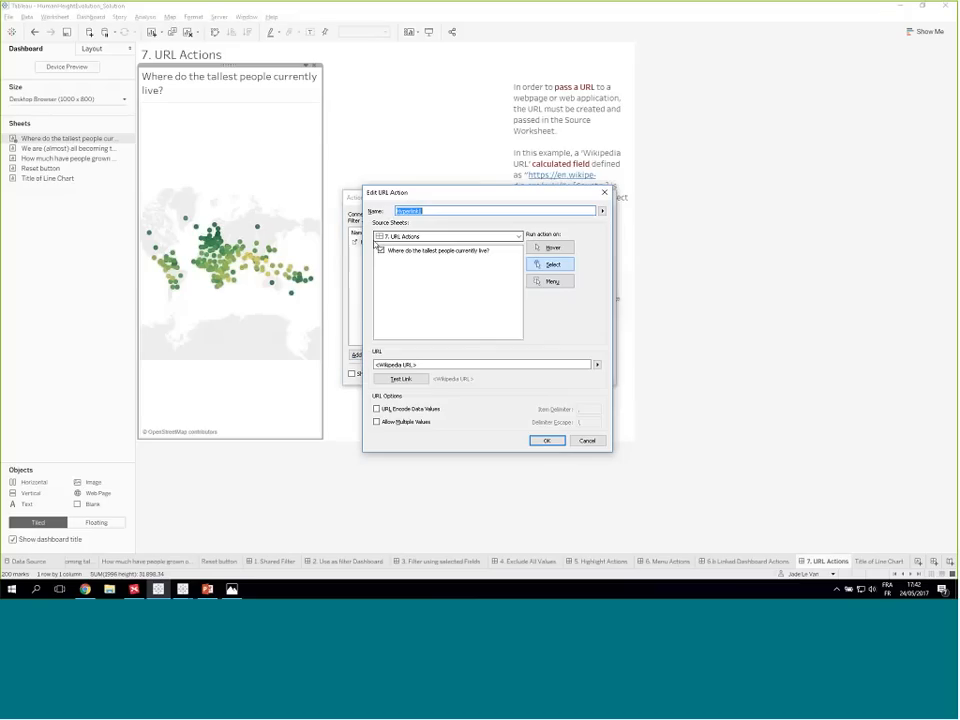
left_click(400, 378)
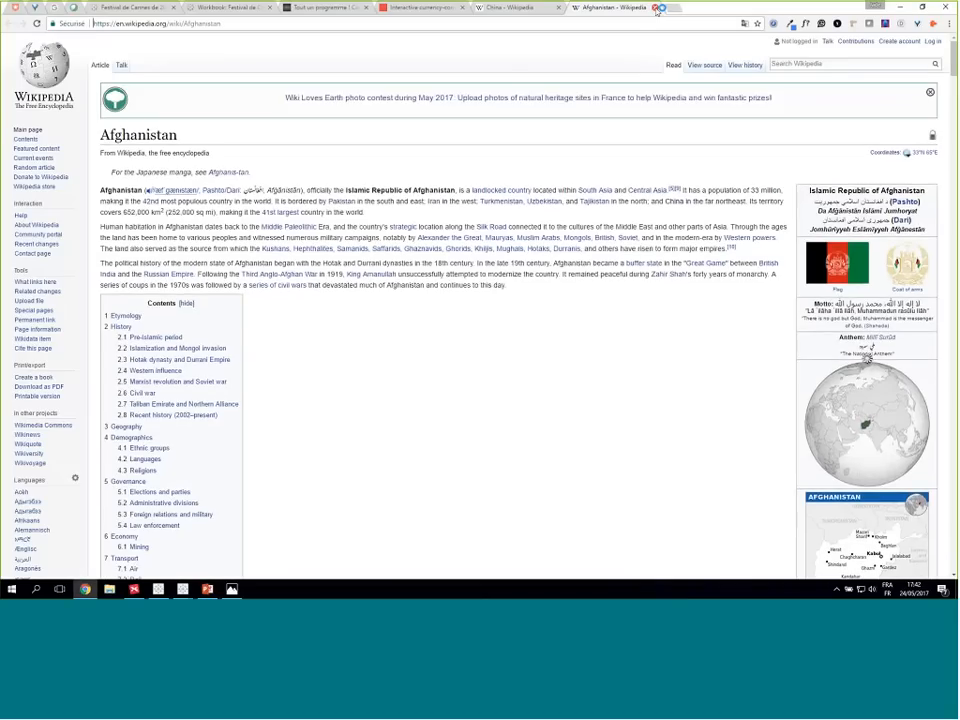
left_click(657, 10)
left_click(900, 7)
left_click(549, 440)
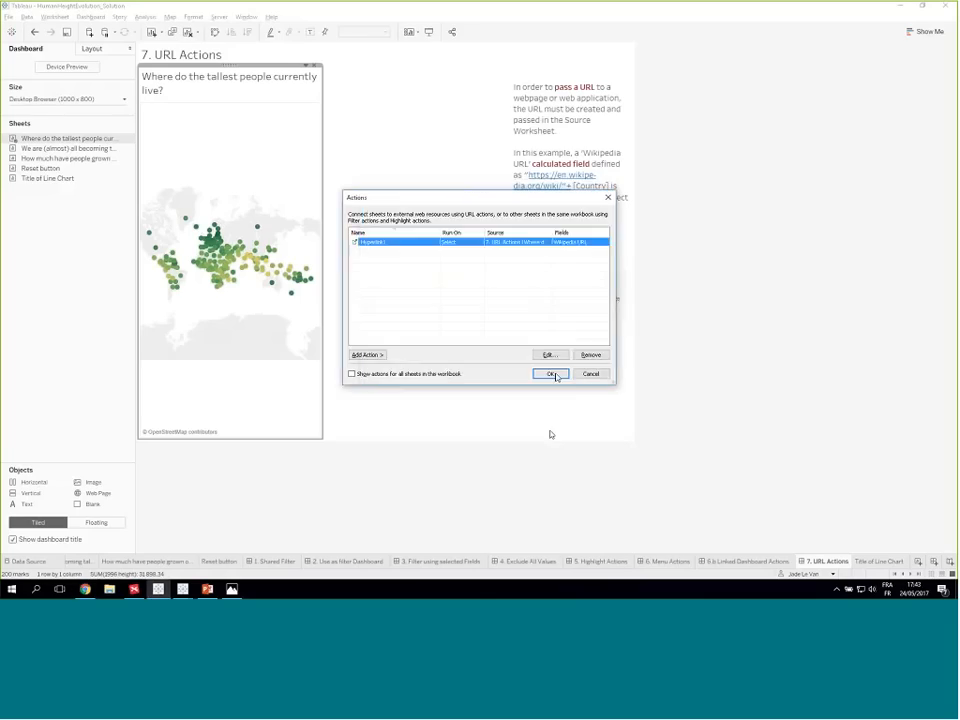
left_click(554, 374)
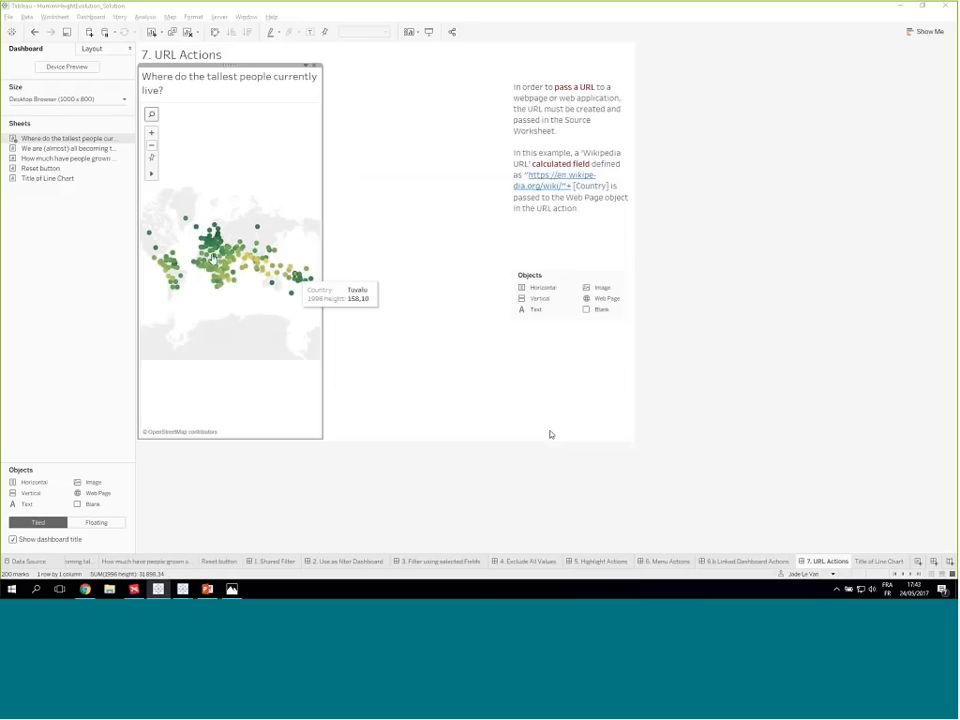
- Select the Russian Federation and the Philippines on the map to test loading their Wikipedia articles in the web page object
left_click(257, 228)
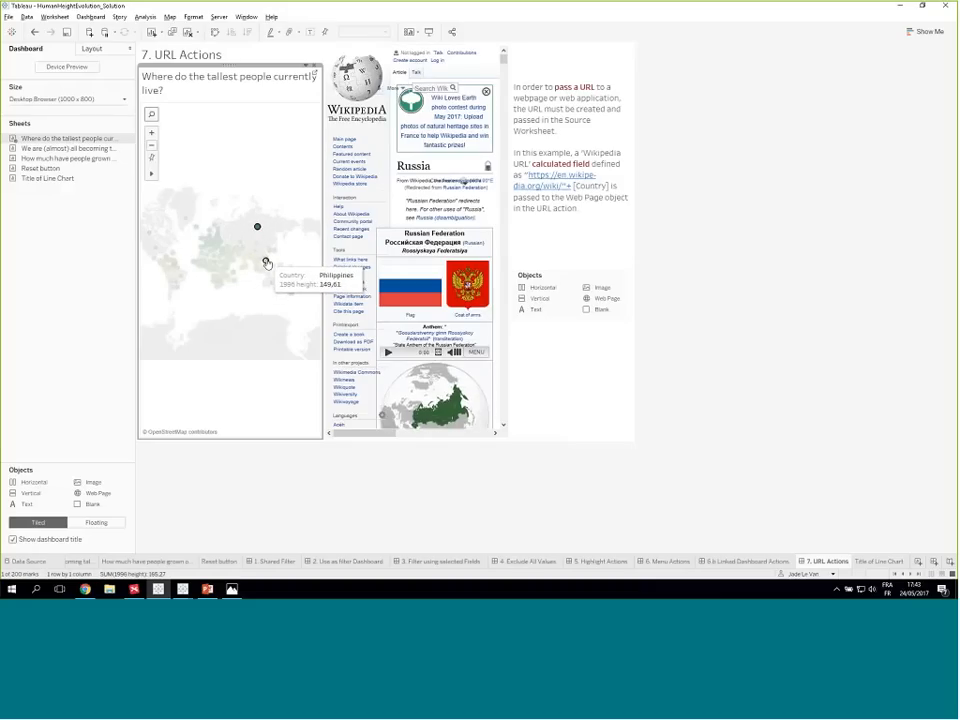
left_click(265, 268)
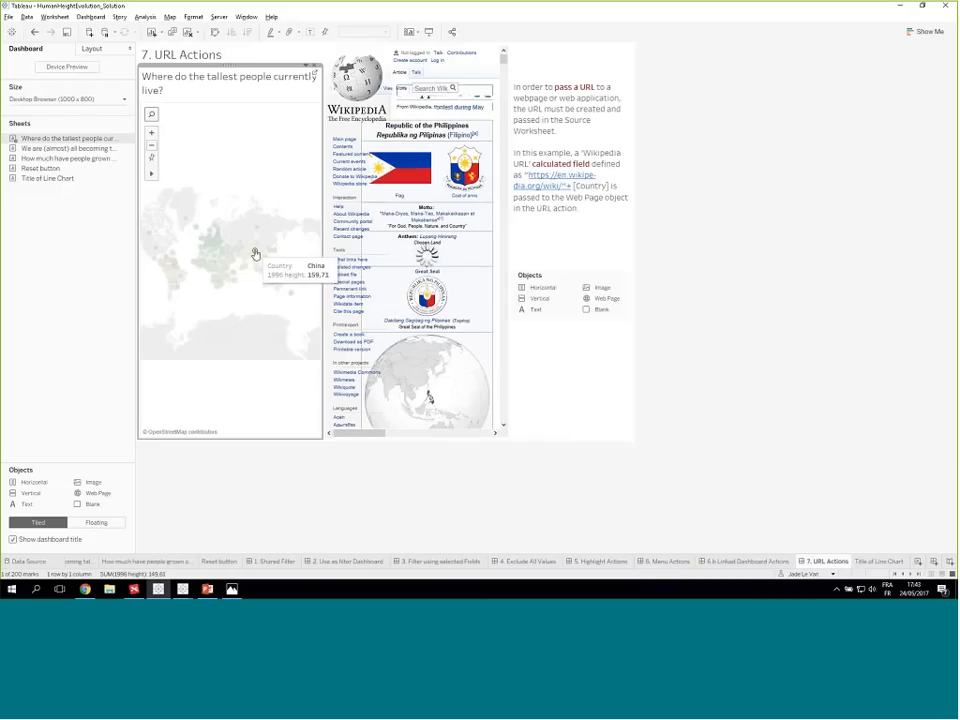
- Select China on the map and look through its Wikipedia article in the web page object
left_click(254, 251)
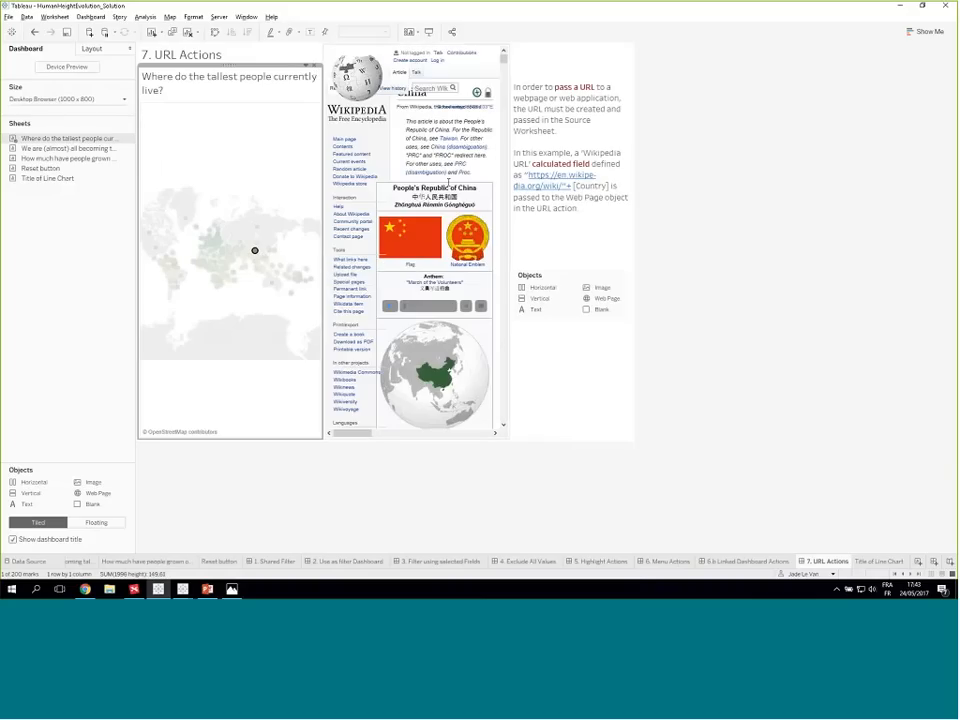
scroll(478, 213, "down", 4)
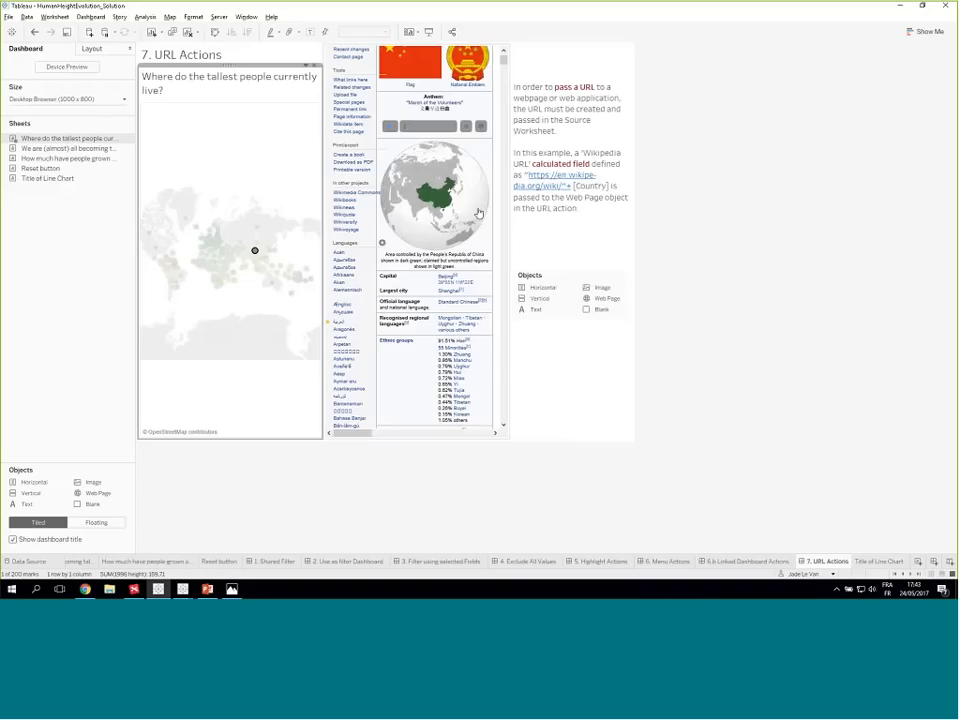
scroll(487, 187, "up", 2)
scroll(487, 187, "up", 4)
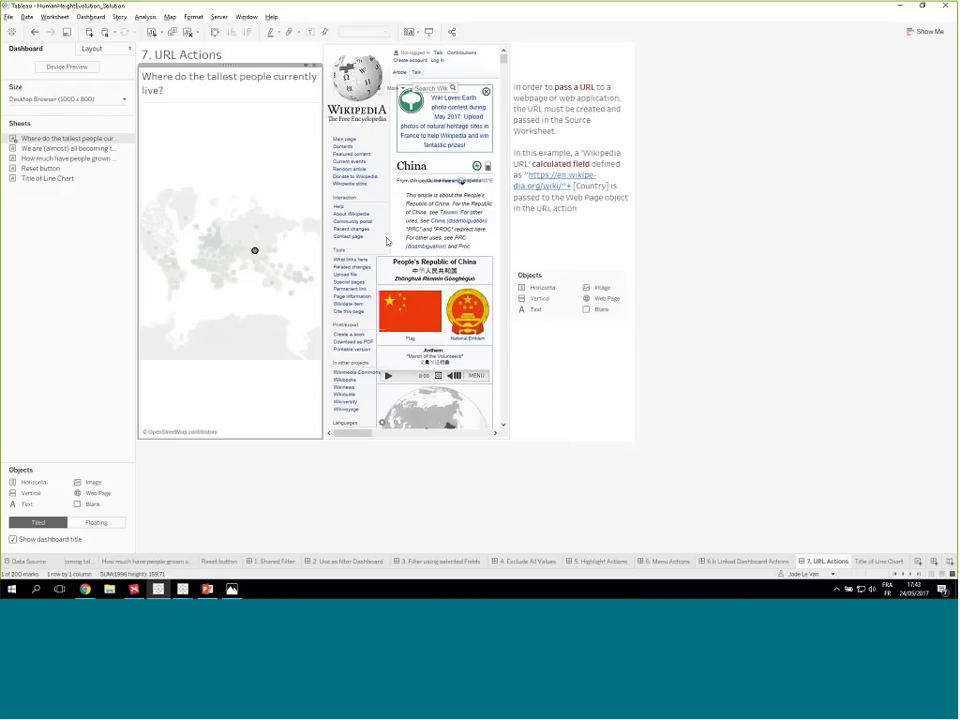
left_click(296, 510)
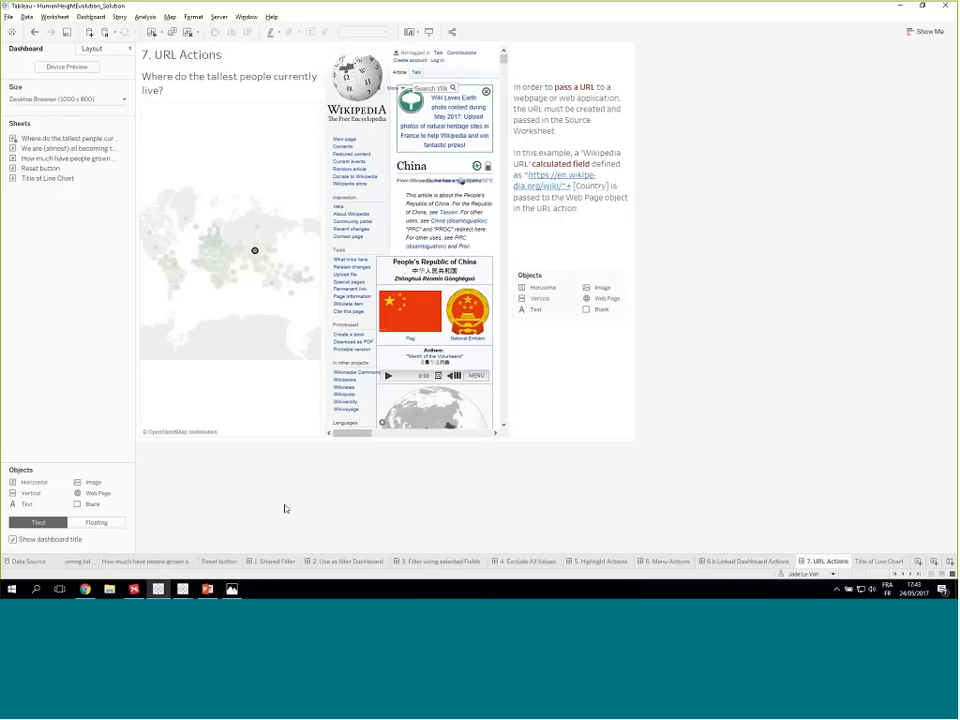
left_click(150, 563)
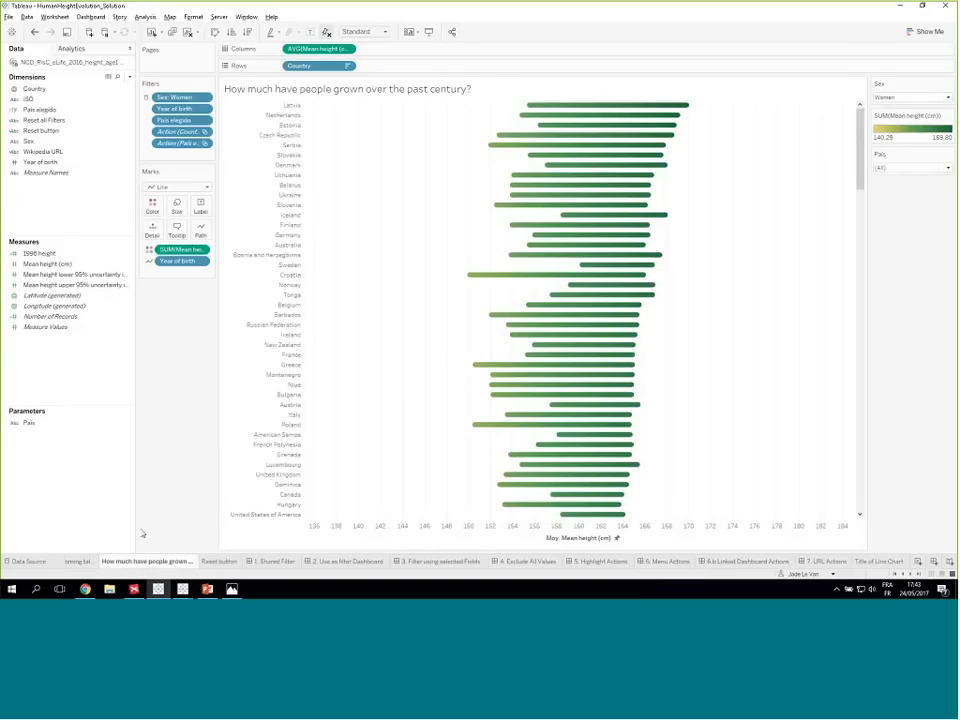
key("alt+Tab")
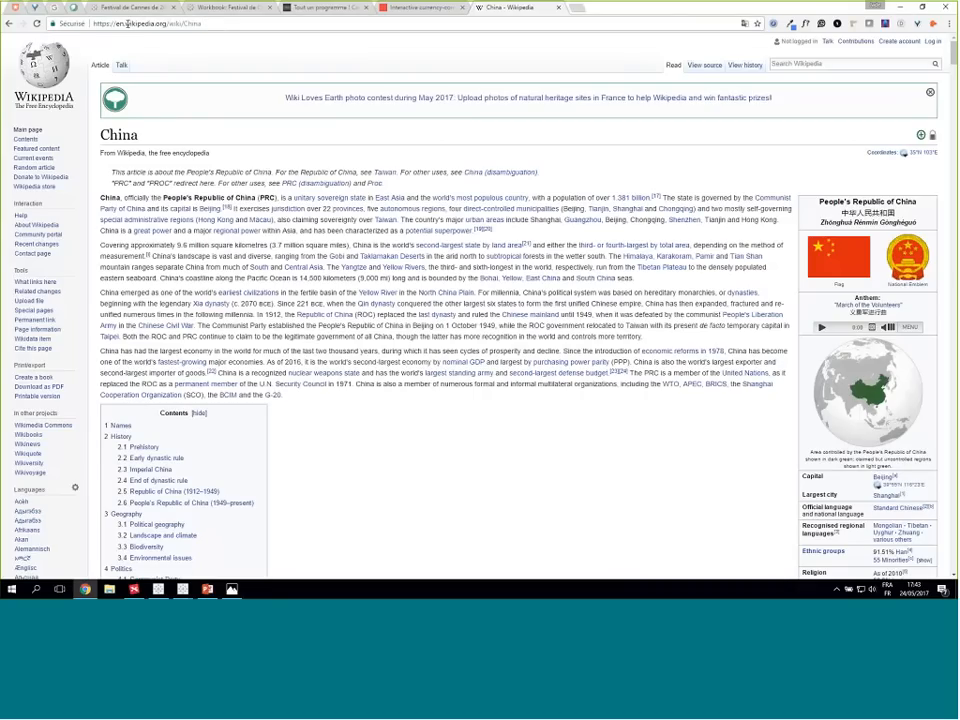
type("m")
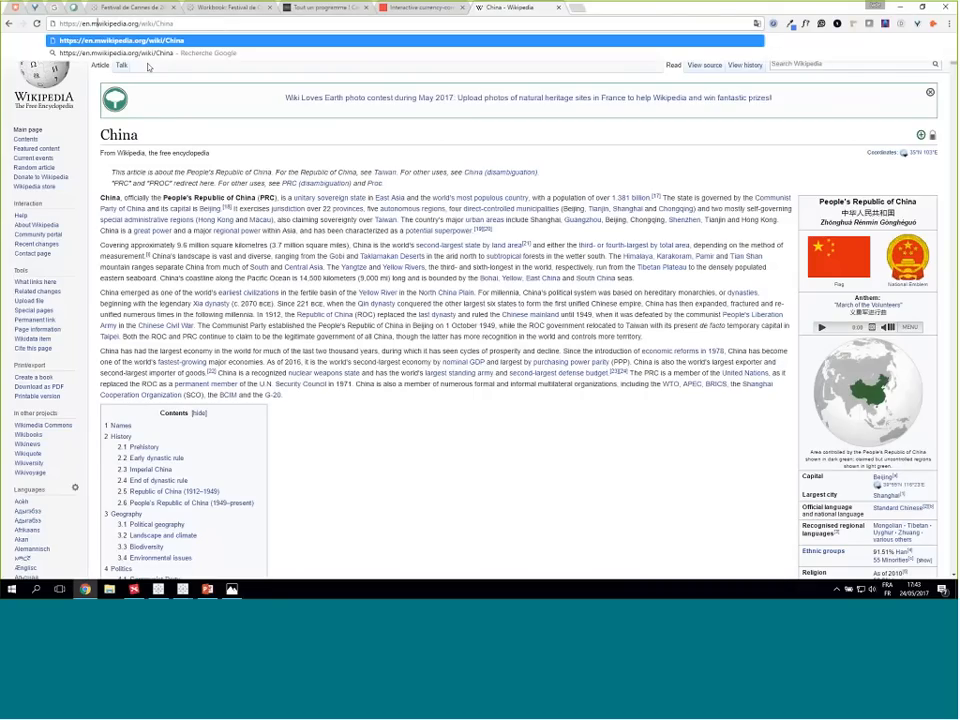
type(".")
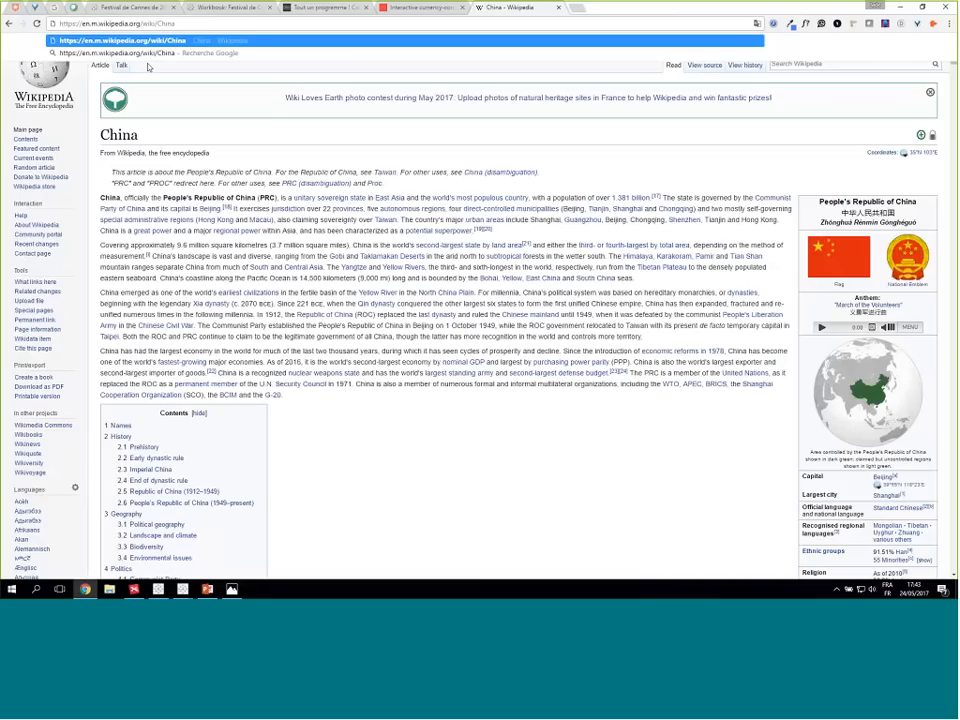
key("Return")
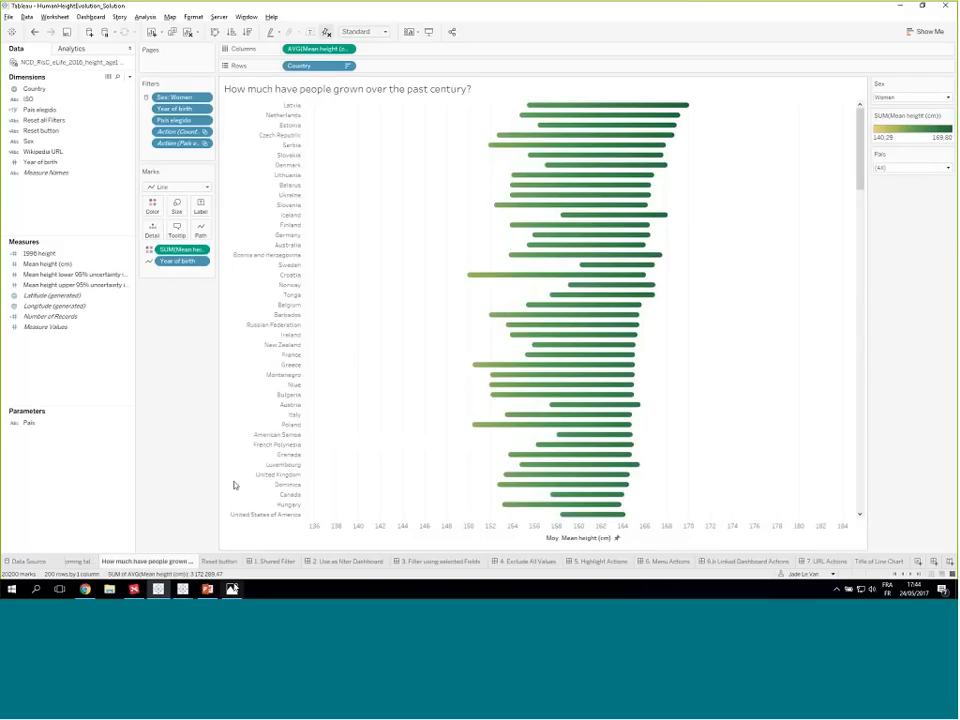
right_click(55, 152)
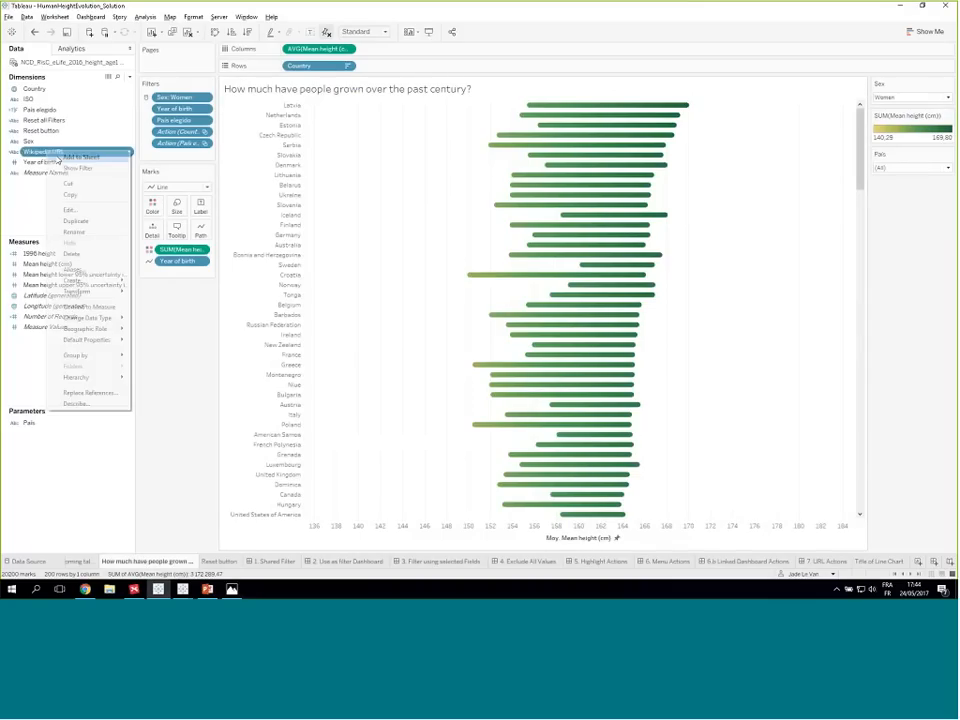
left_click(70, 209)
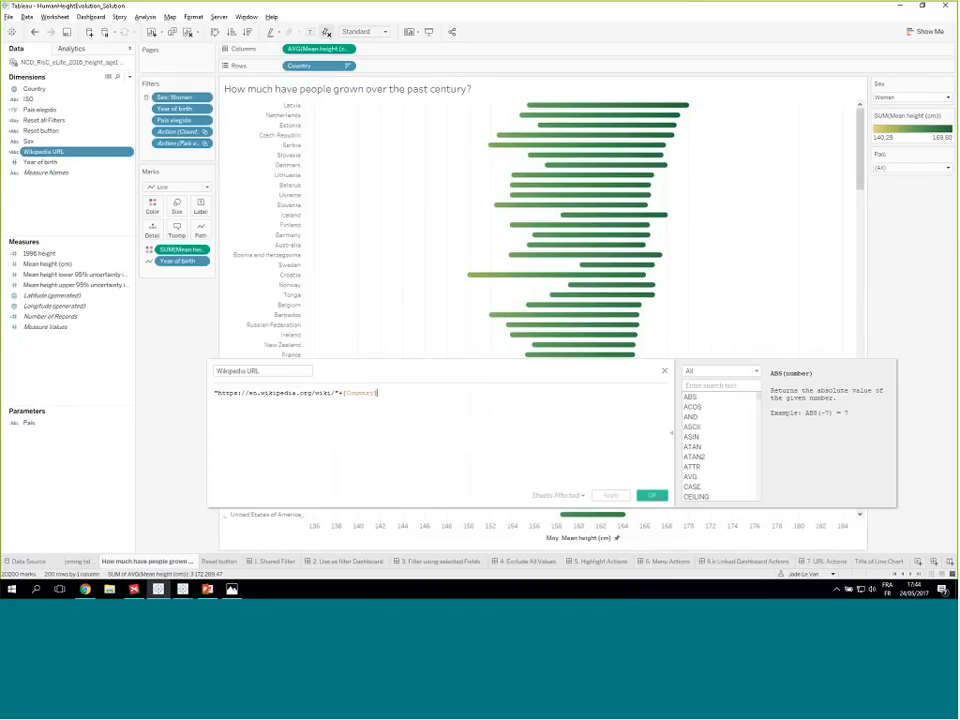
left_click(261, 393)
type("m")
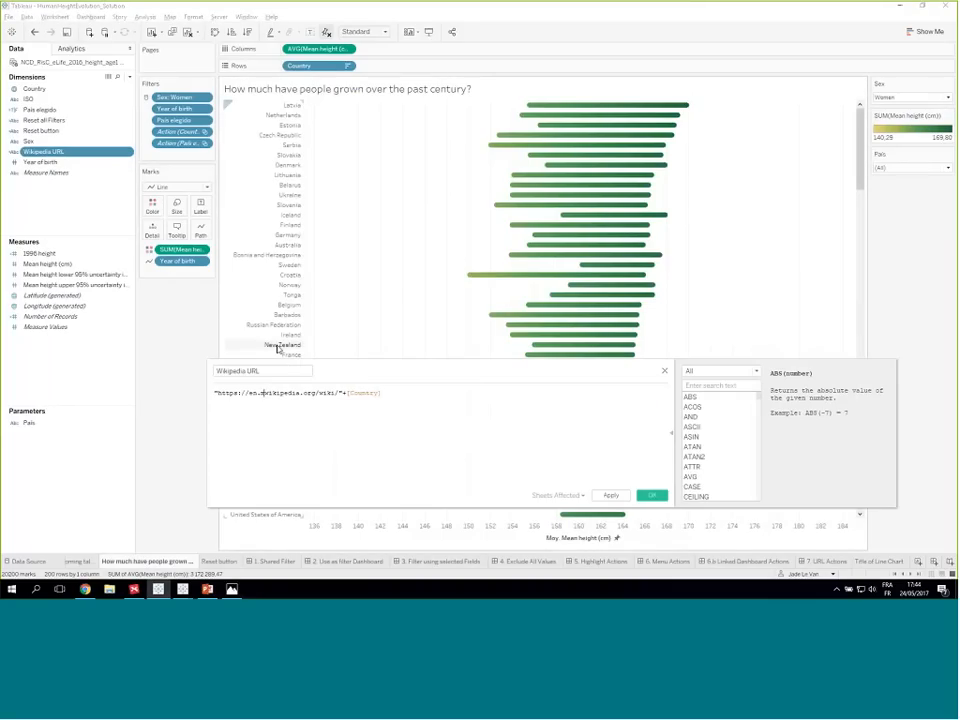
left_click(651, 495)
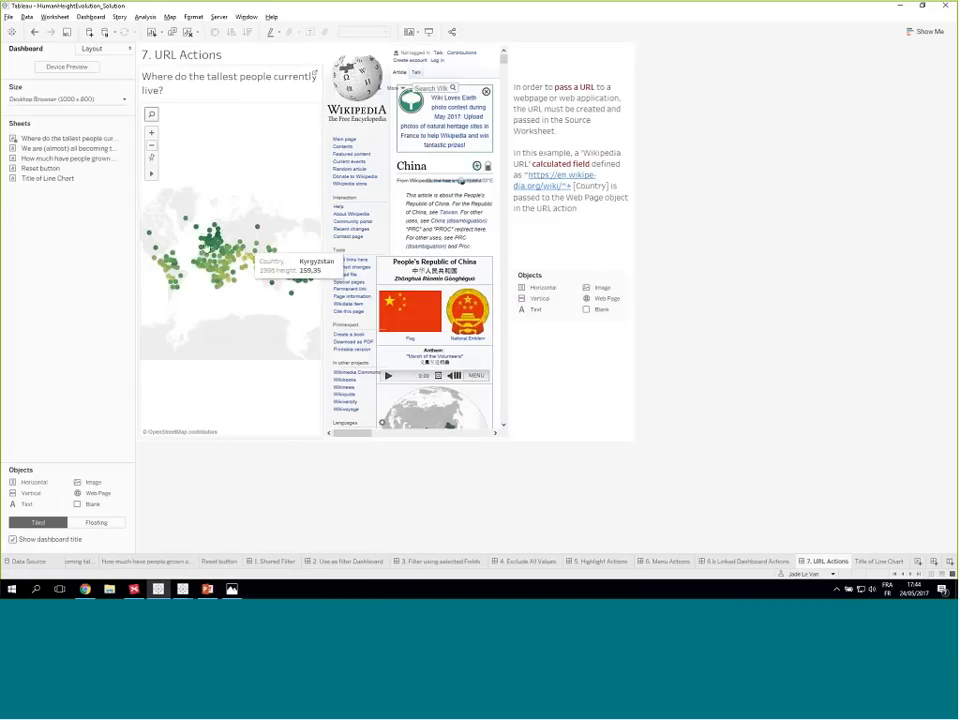
- On the 7. URL Actions dashboard, select France and the United States on the map and browse the mobile Wikipedia article
left_click(205, 245)
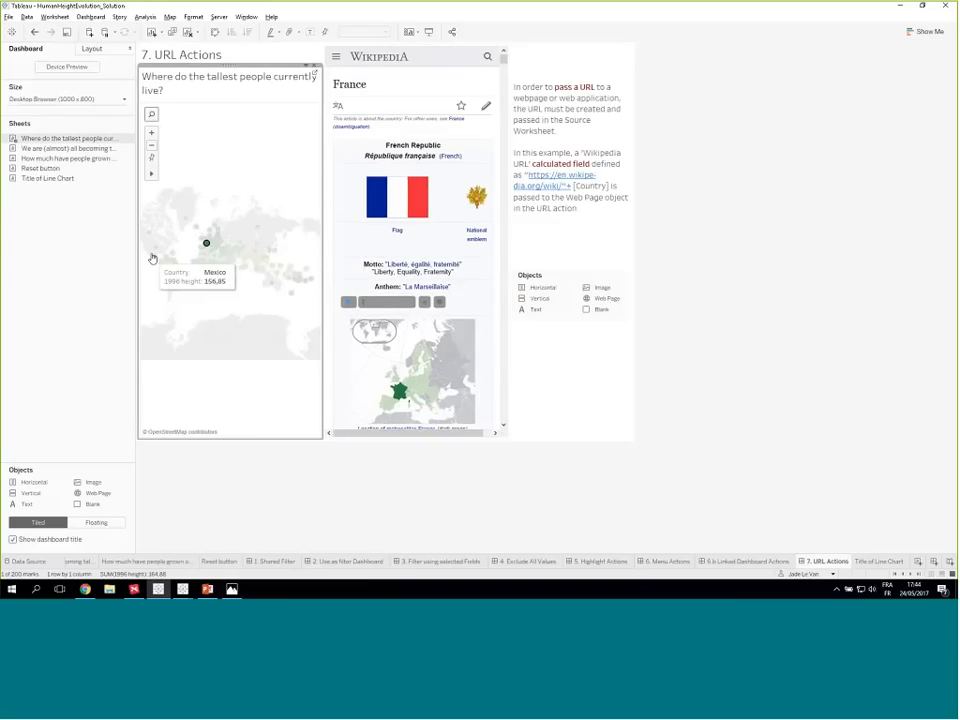
left_click(183, 262)
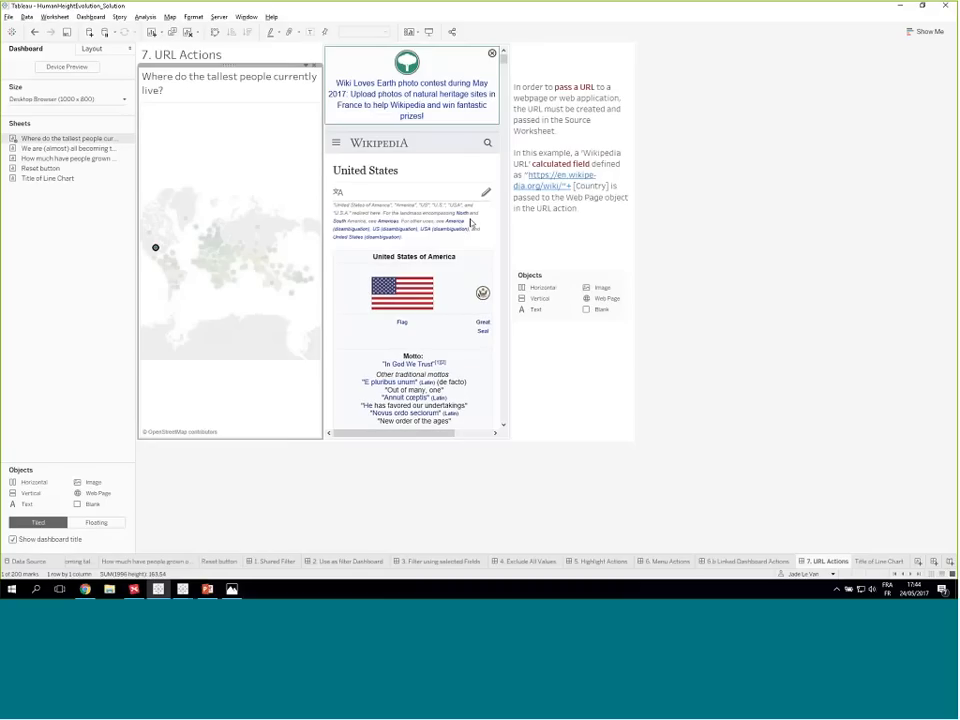
left_click_drag(504, 59, 501, 96)
scroll(499, 95, "down", 1)
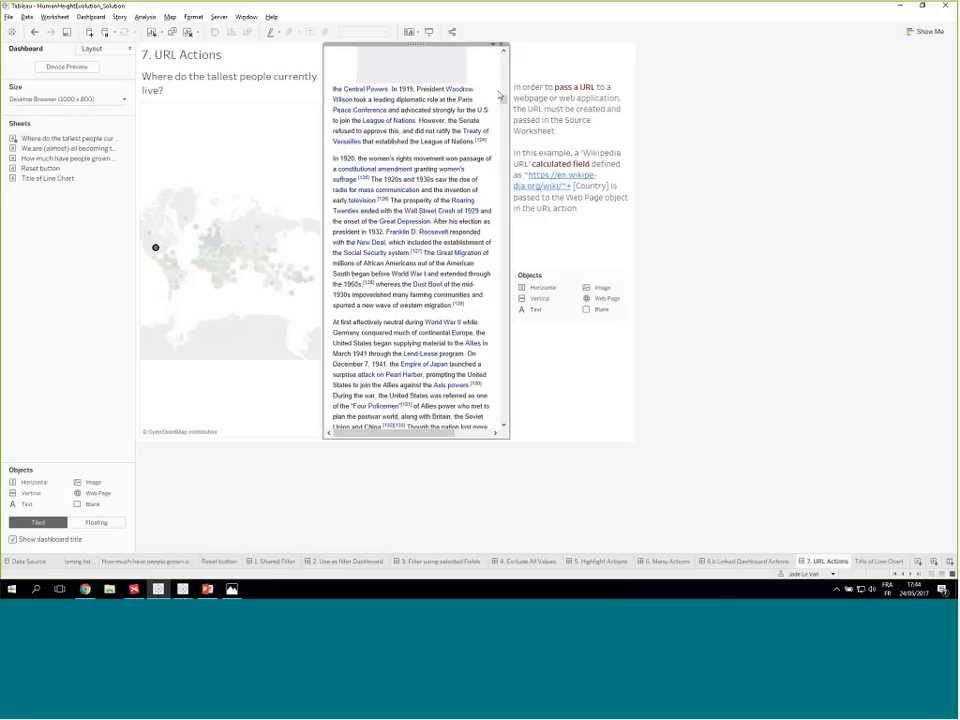
scroll(508, 118, "up", 5)
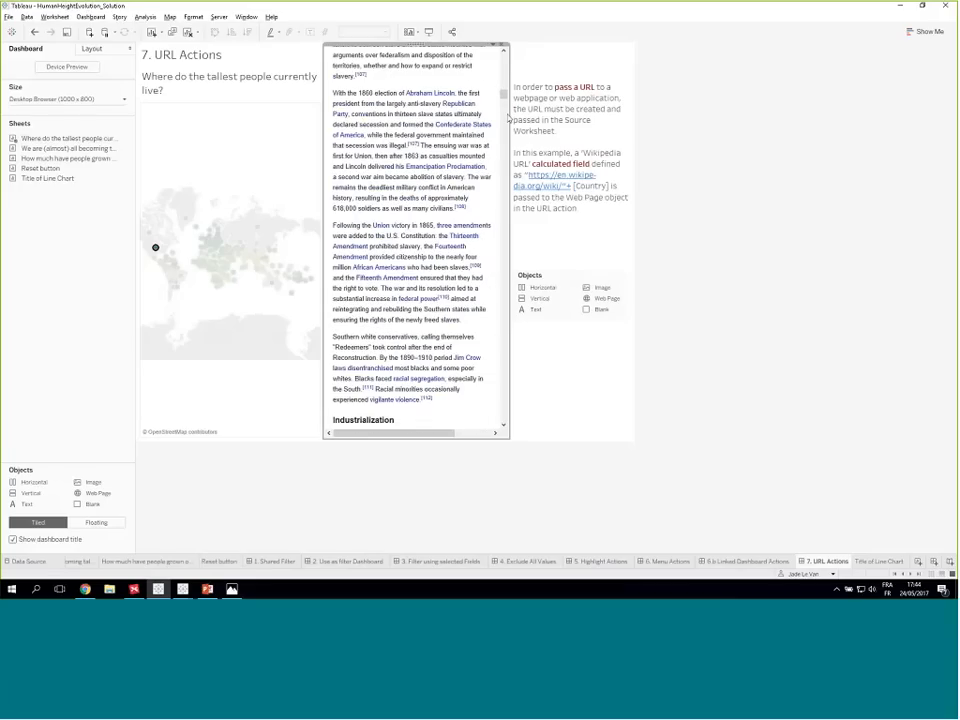
scroll(508, 118, "down", 1)
scroll(508, 118, "down", 1)
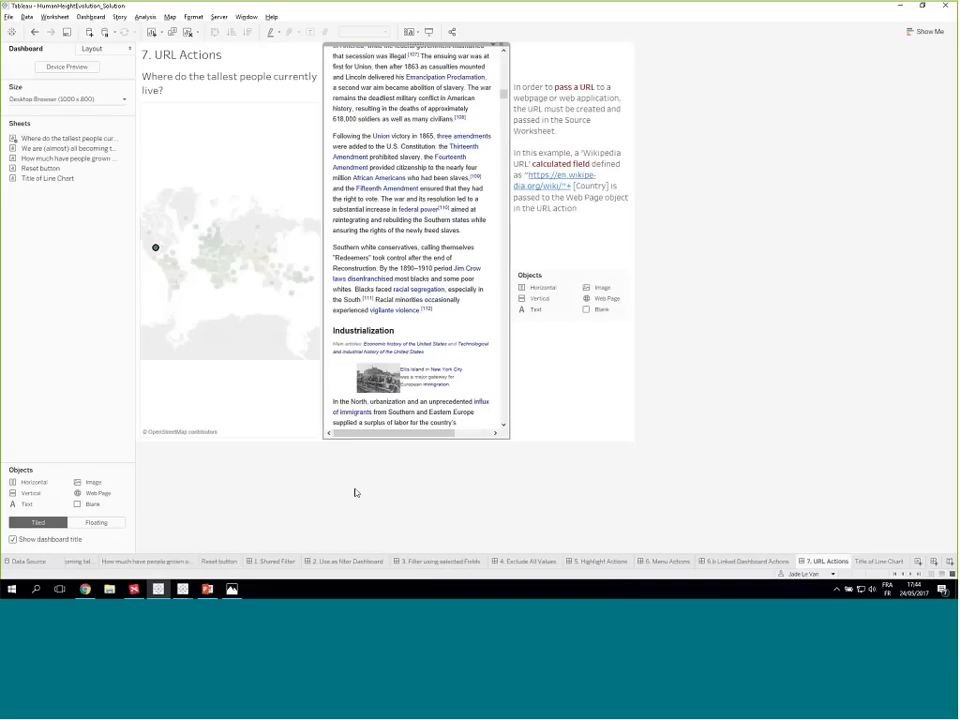
scroll(430, 212, "up", 3)
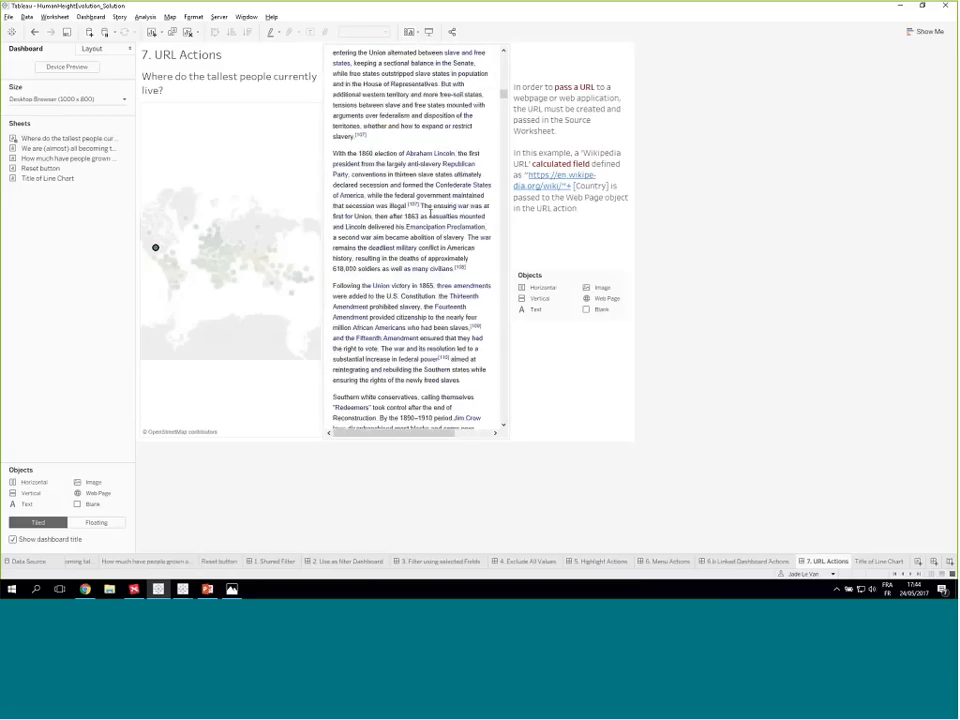
scroll(503, 90, "up", 10)
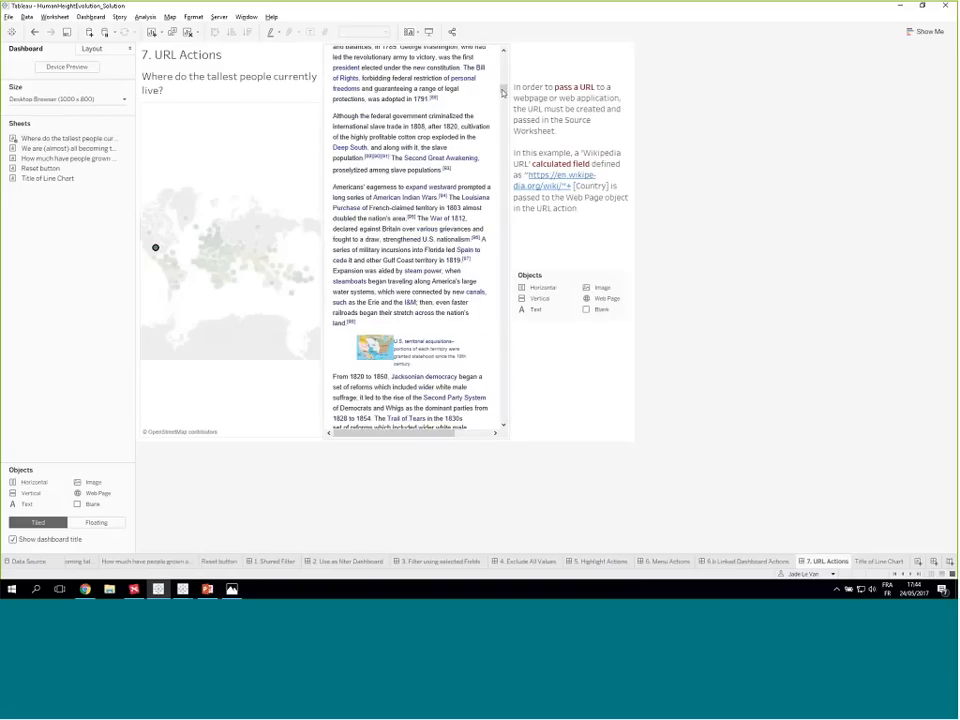
left_click_drag(503, 90, 503, 50)
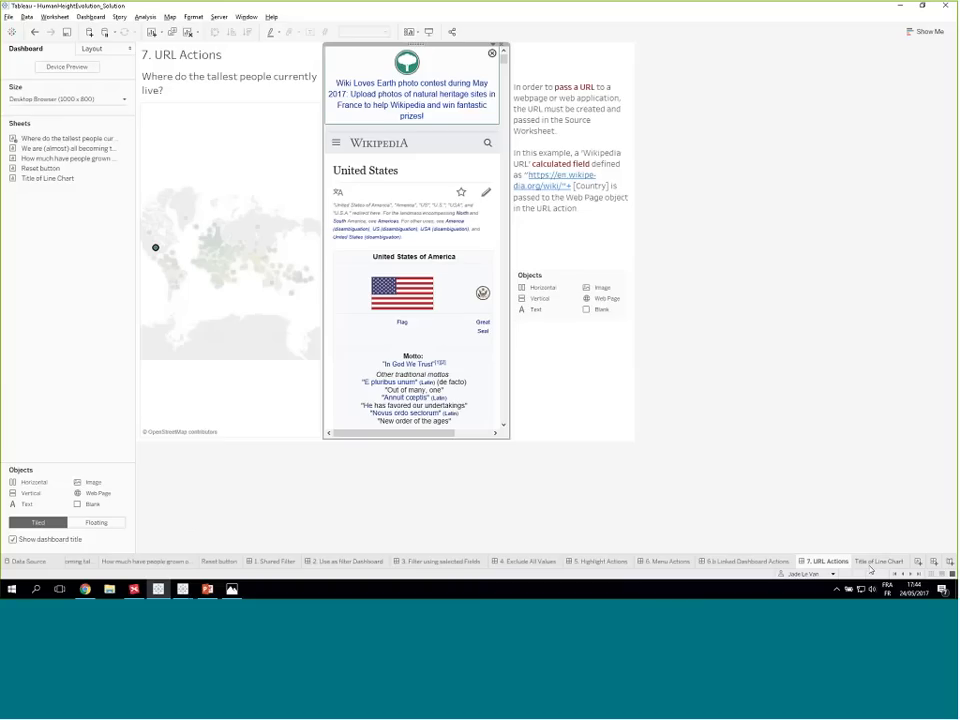
- On the 6.b Linked Dashboard Actions dashboard, review the settings of the Activation of Reset Button filter action and close the actions list
mouse_move(872, 568)
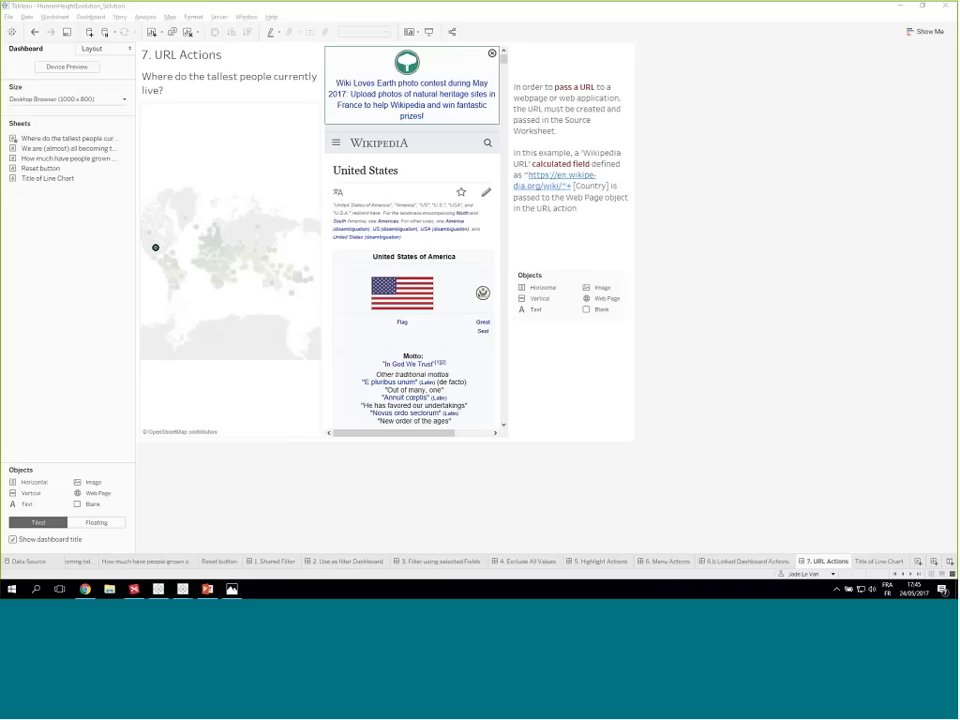
left_click(535, 456)
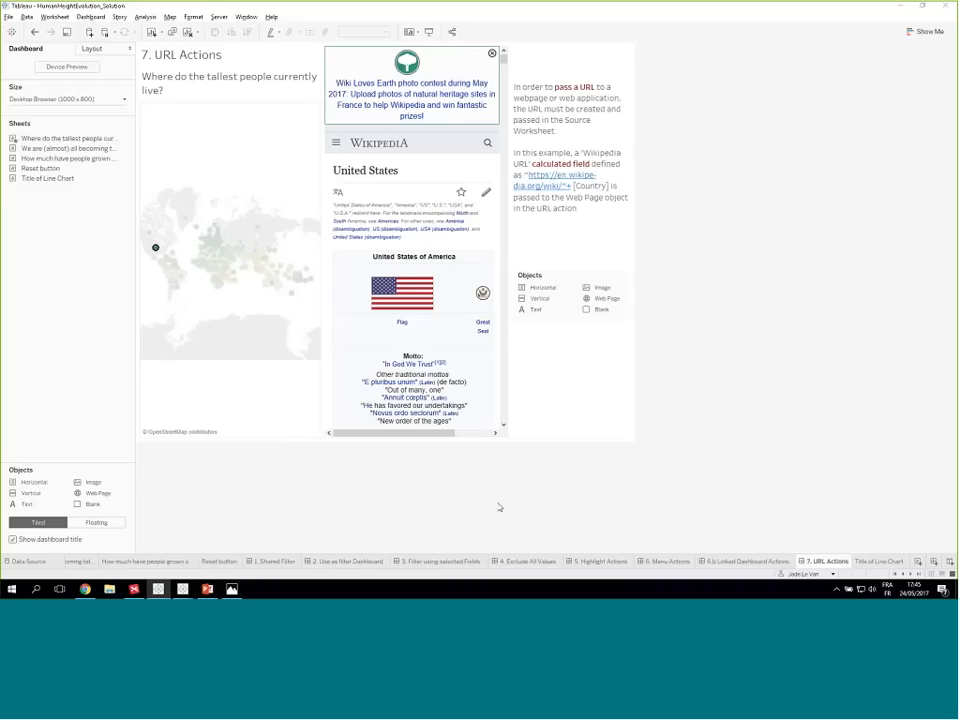
left_click(728, 562)
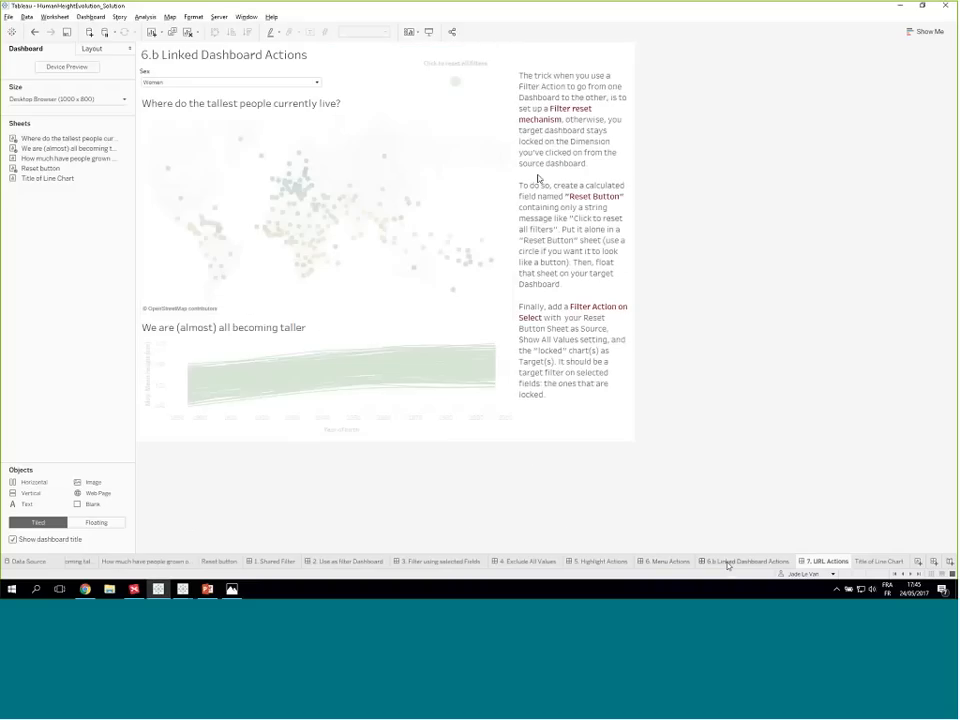
left_click(90, 17)
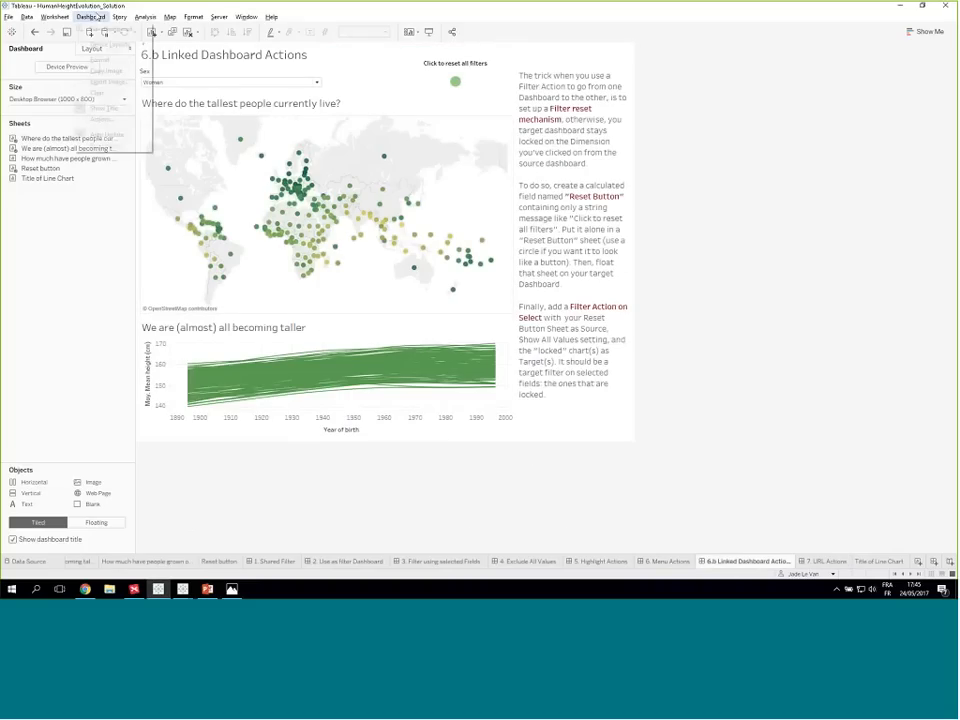
left_click(101, 119)
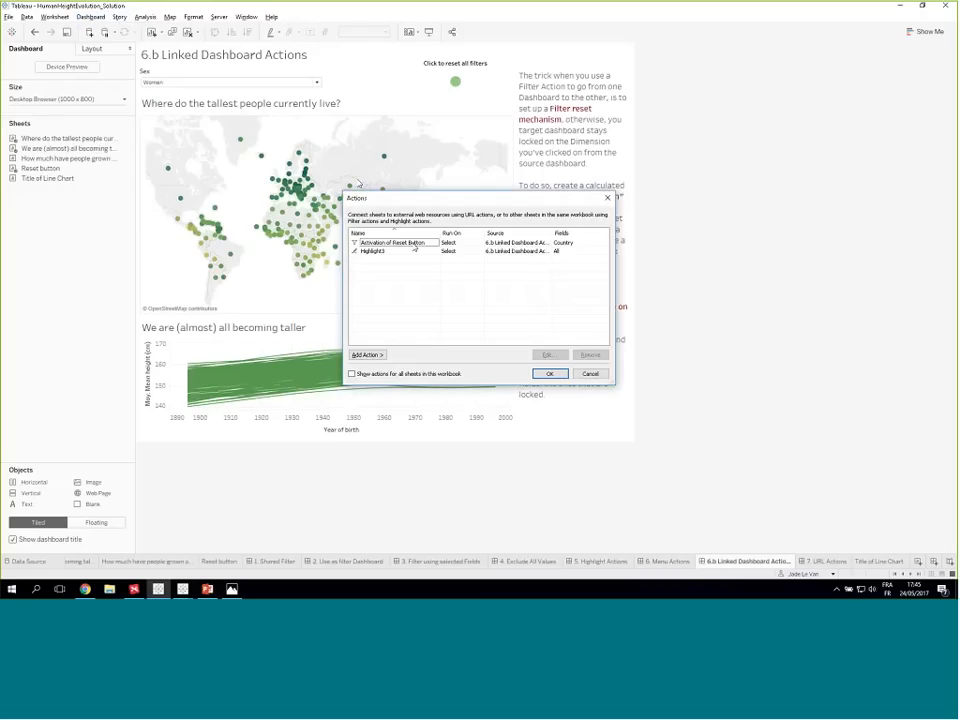
double_click(412, 244)
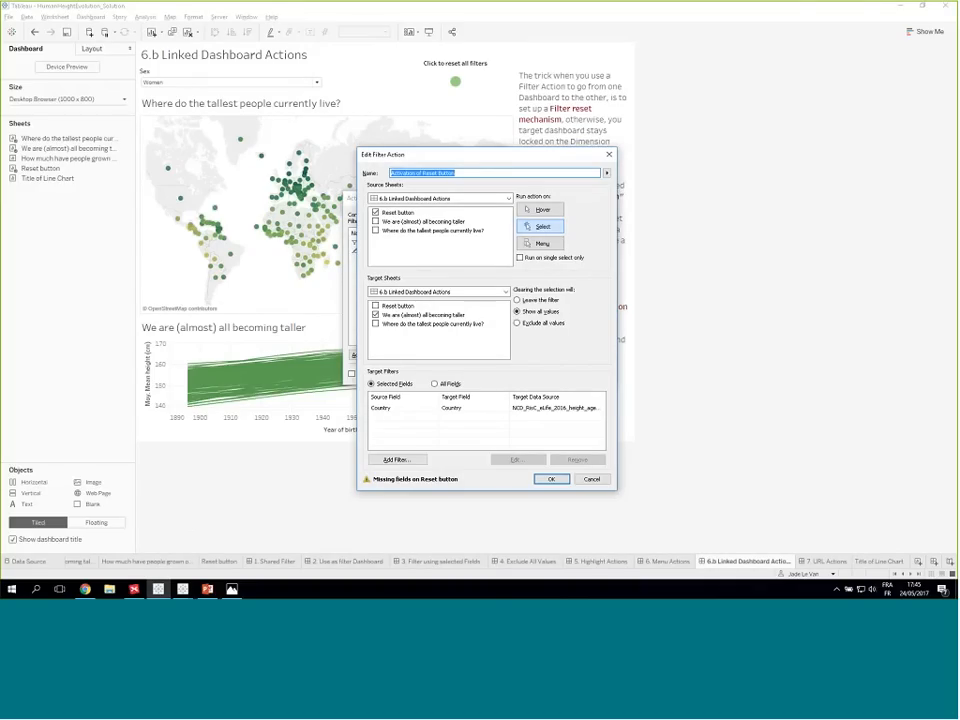
left_click(551, 479)
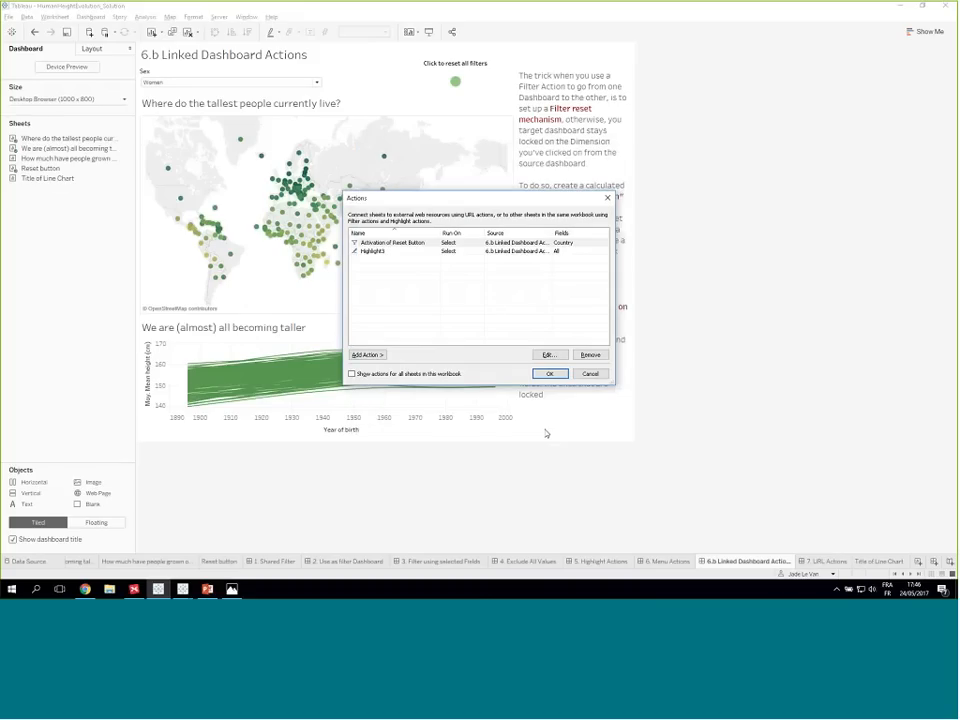
left_click(549, 373)
- On the 6. Menu Actions dashboard, review the Go to Linked Dashboard action and its available target sheets without changing it
mouse_move(305, 200)
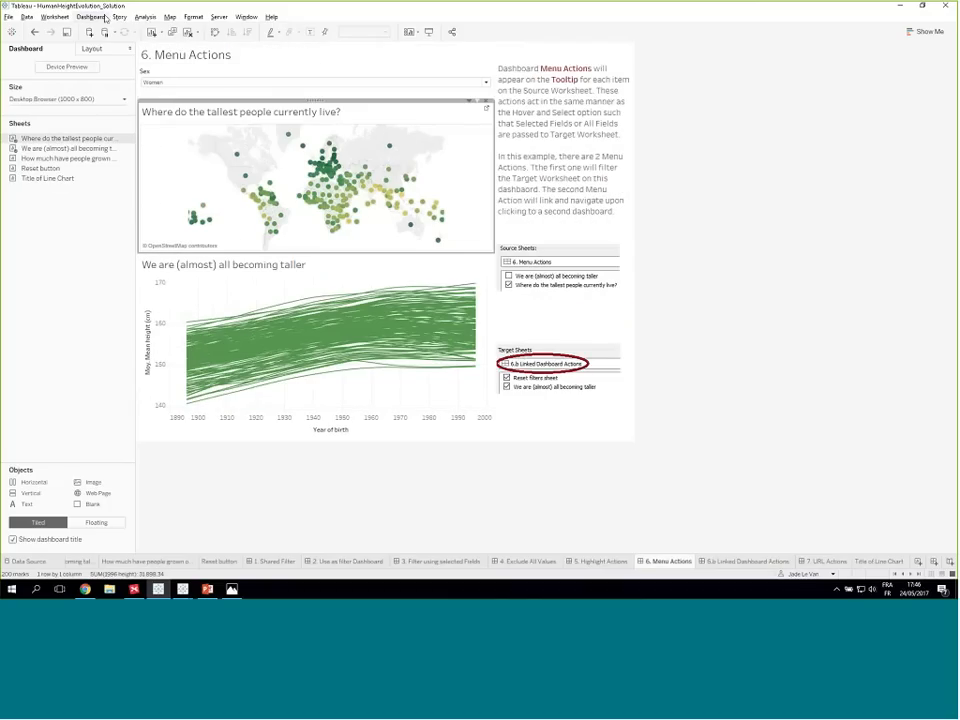
left_click(90, 17)
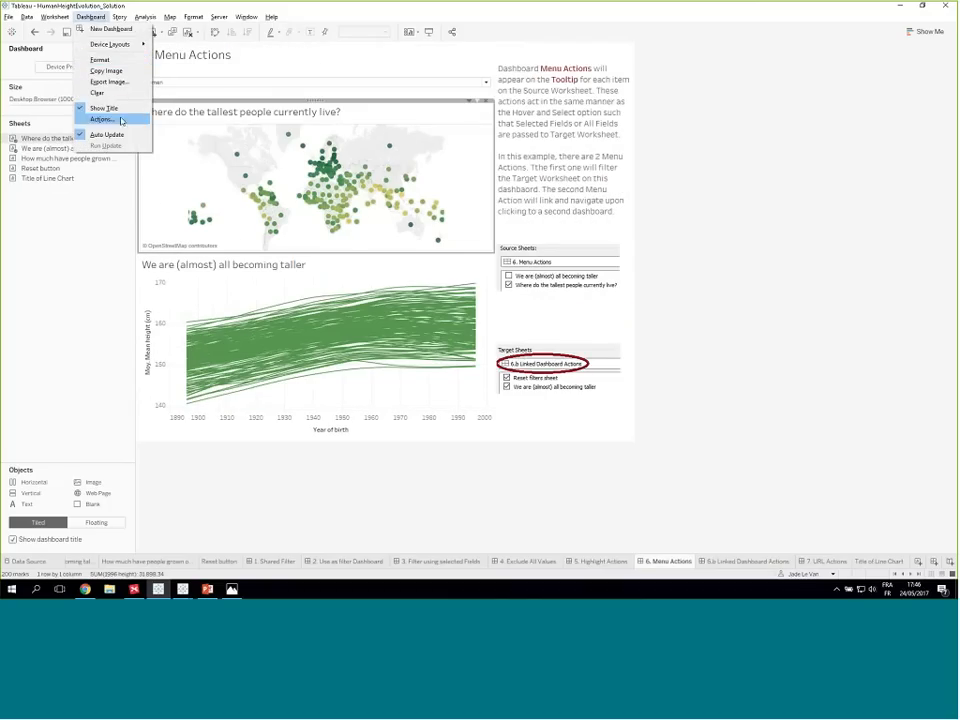
left_click(122, 121)
double_click(401, 245)
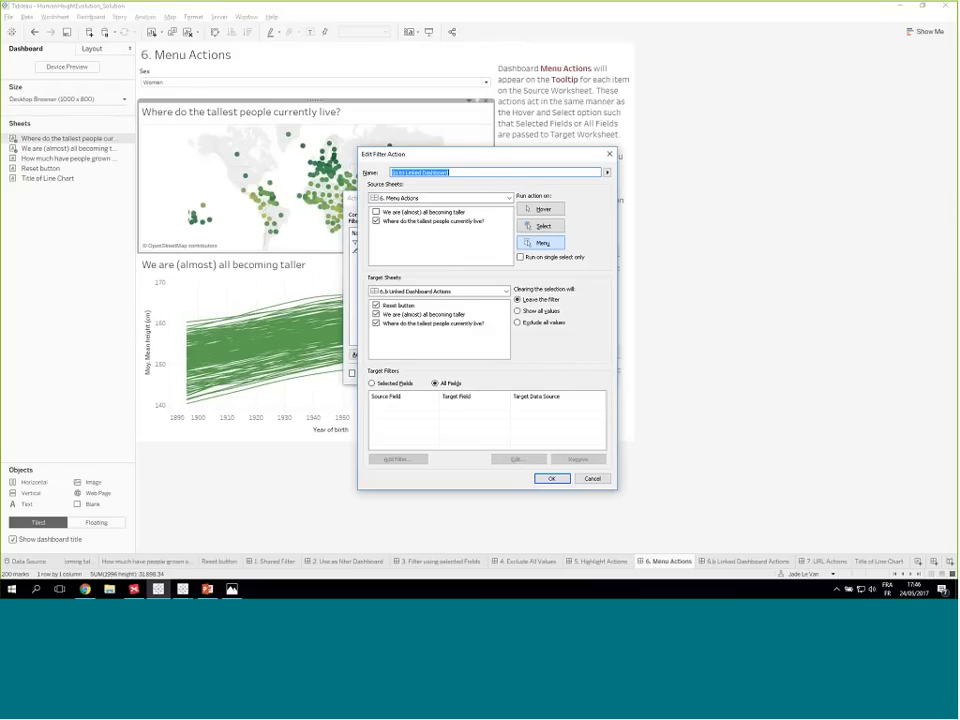
left_click(433, 291)
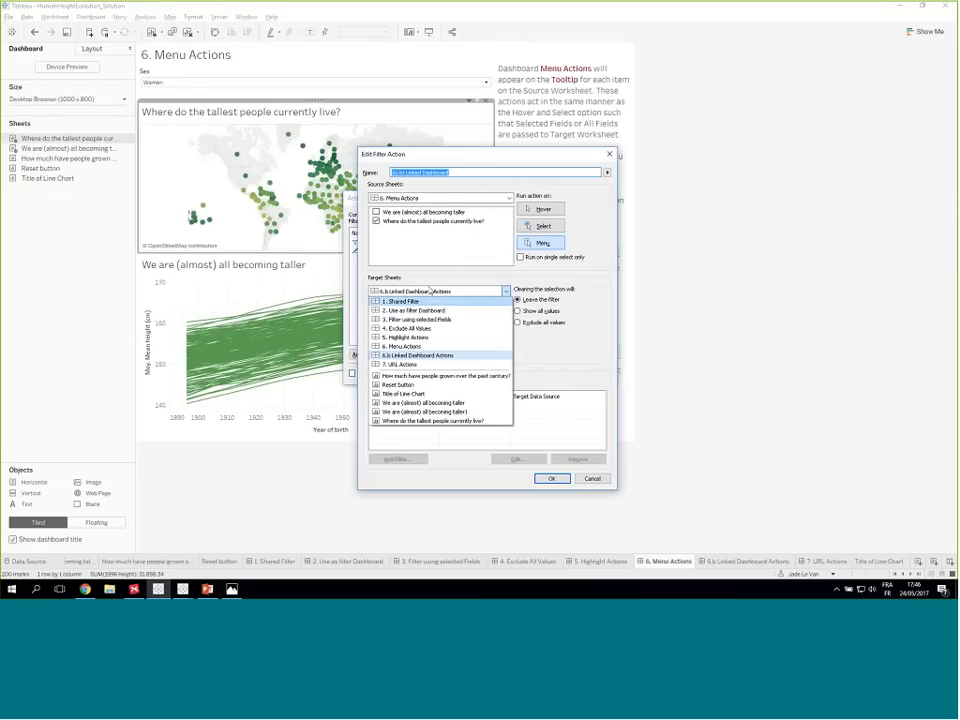
left_click(446, 191)
left_click(609, 154)
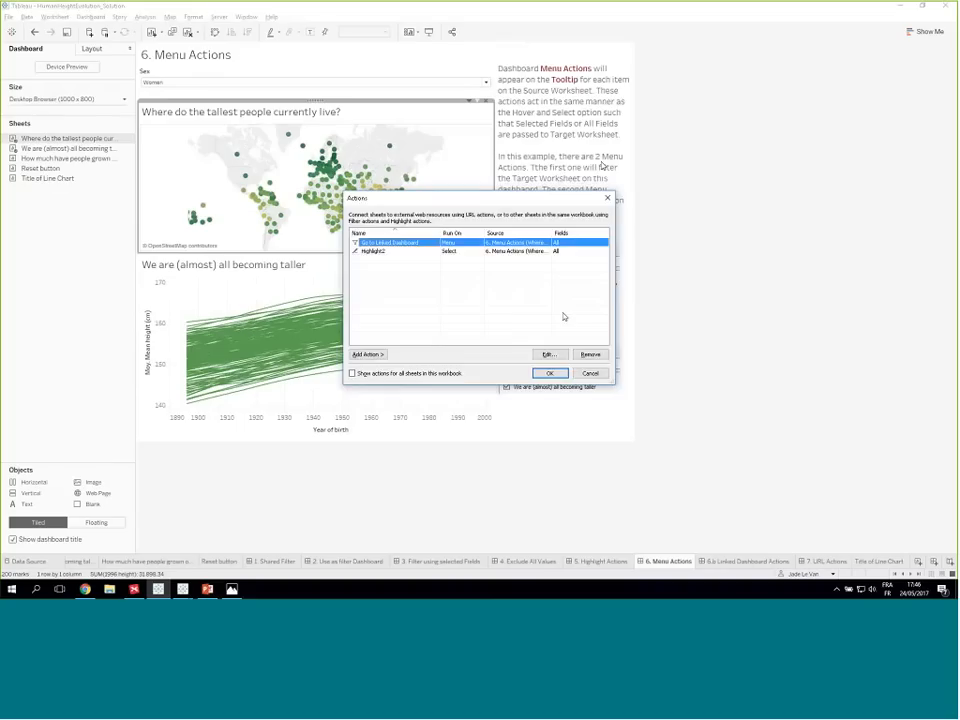
left_click(551, 373)
- Revisit the 6.b Linked Dashboard Actions dashboard and return to the 7. URL Actions dashboard
left_click(726, 562)
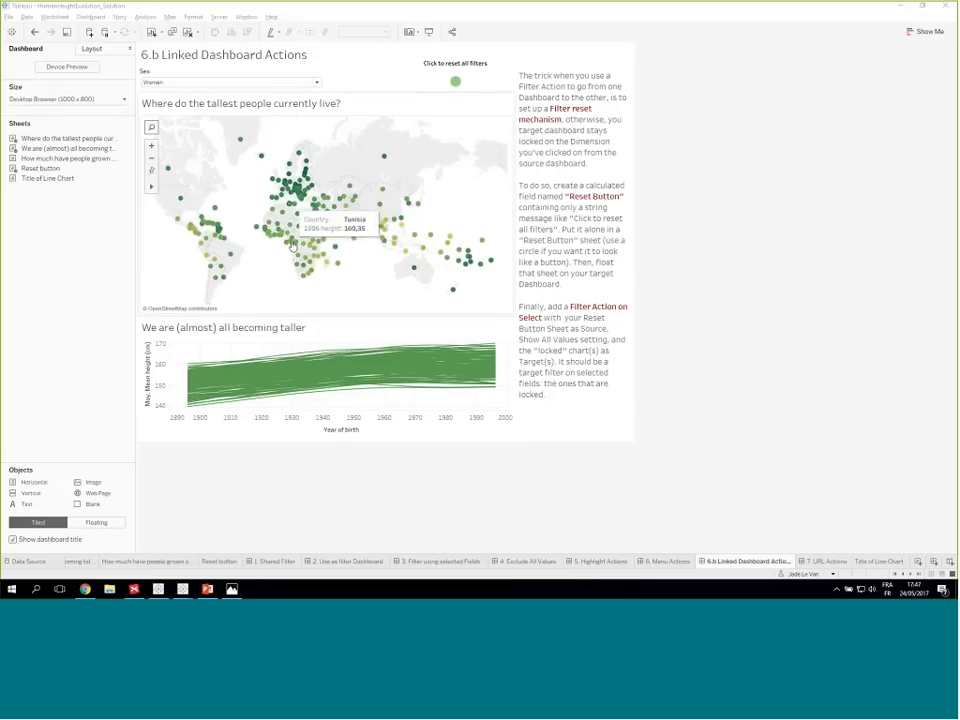
key("ctrl+Tab")
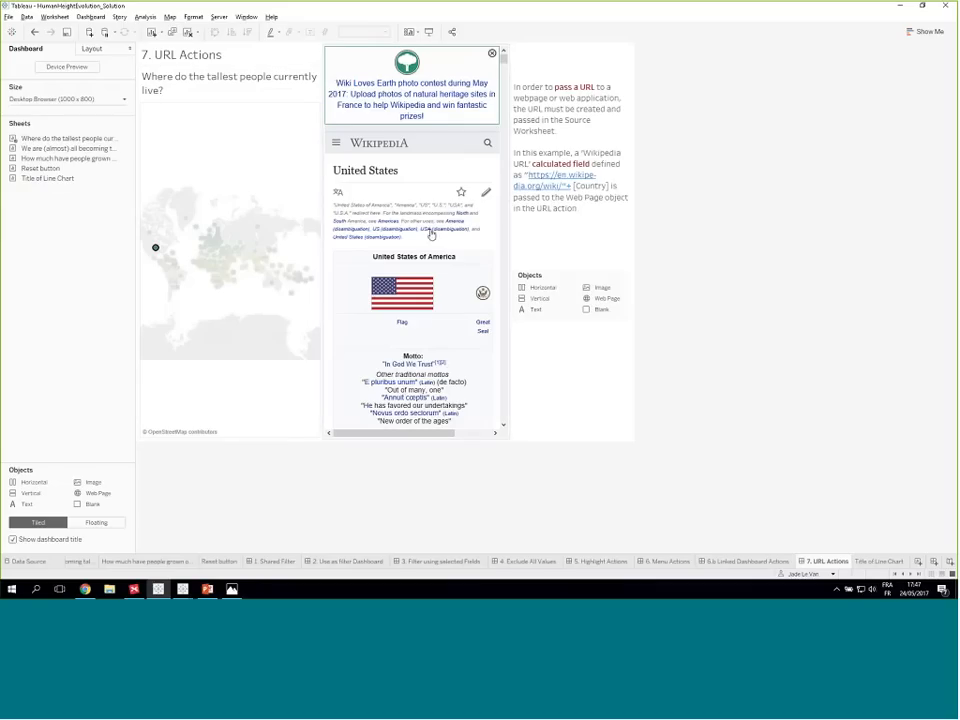
- Select France on the map of the 7. URL Actions dashboard to load its Wikipedia article
left_click(207, 243)
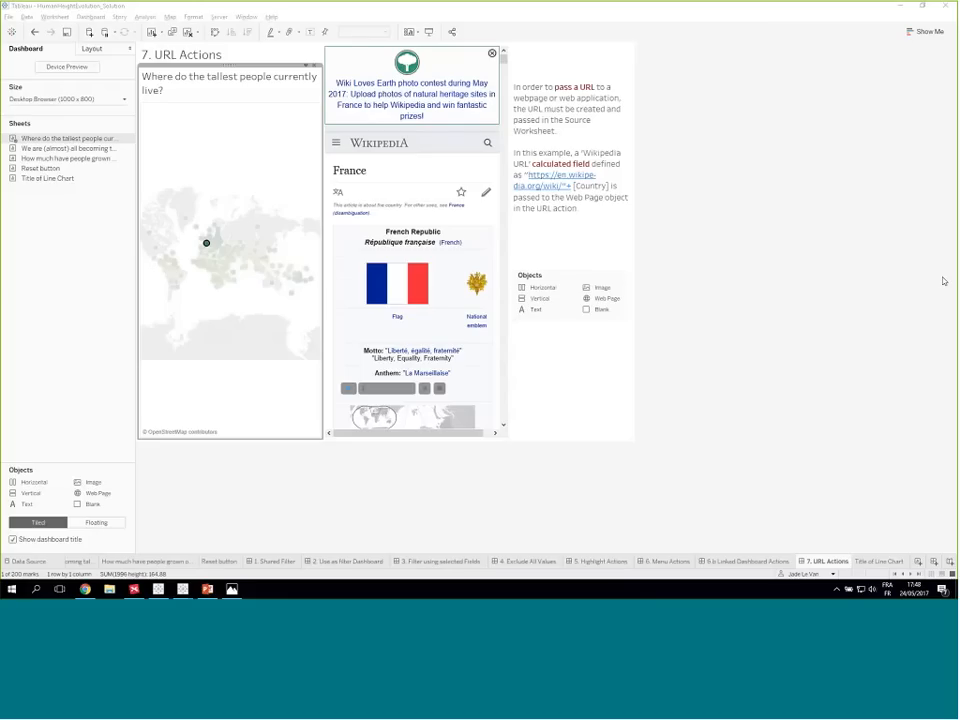
left_click(531, 508)
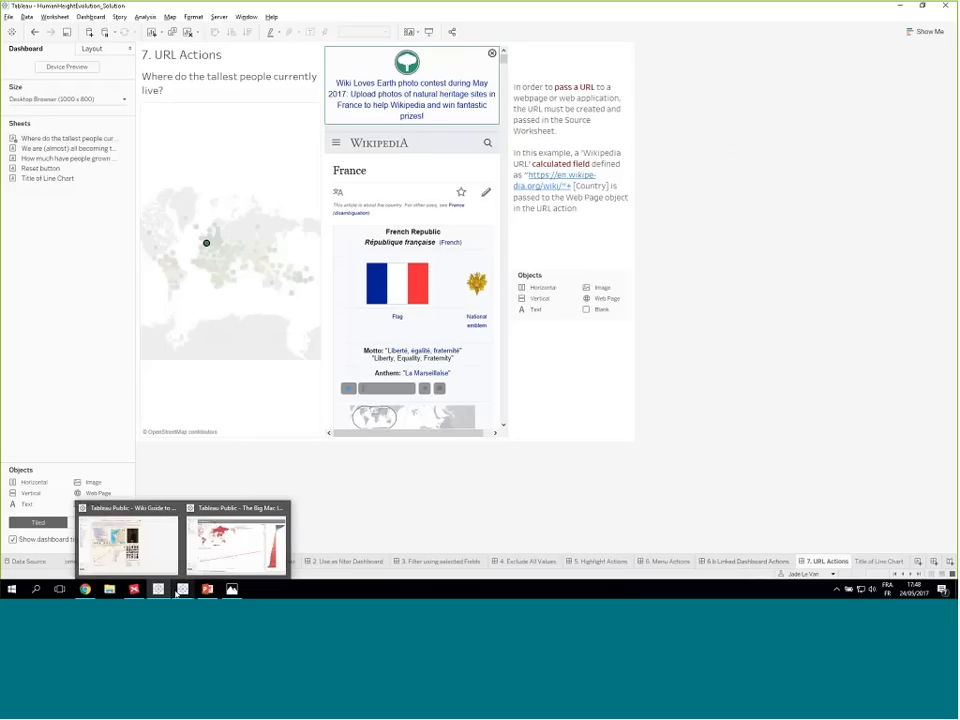
- Create a new story and place the 2. Use as filter Dashboard in its first story point
left_click(949, 563)
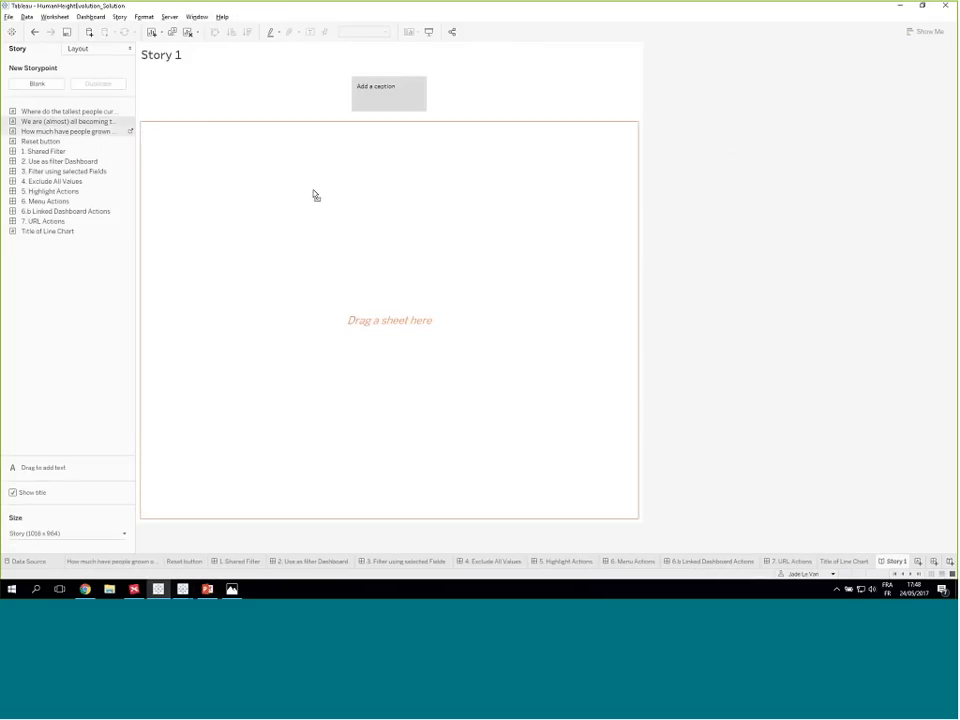
left_click_drag(315, 195, 341, 238)
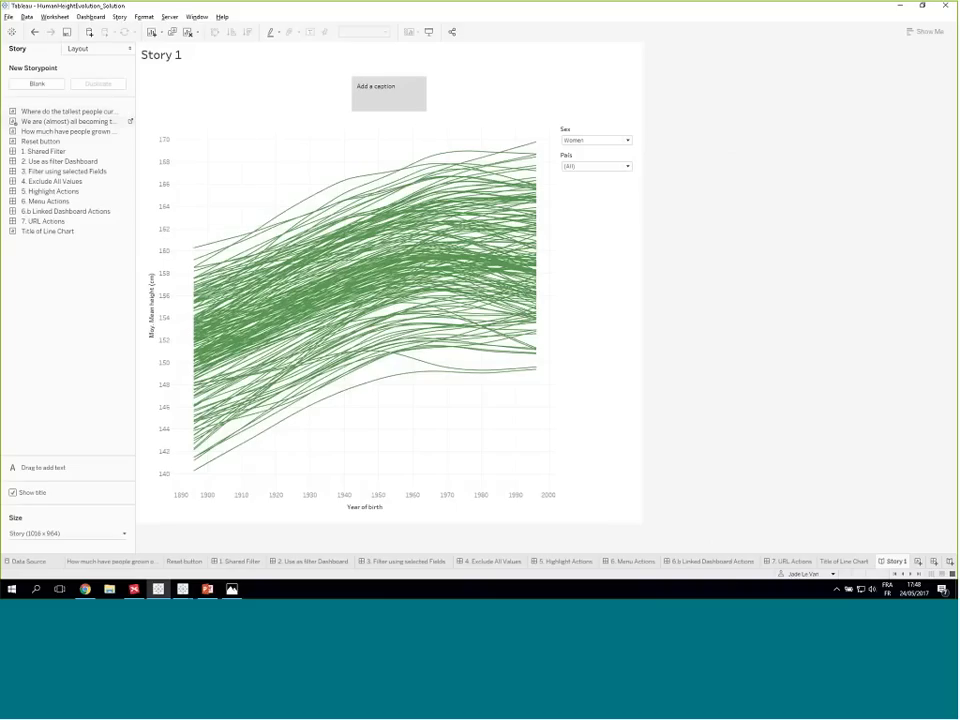
left_click(35, 32)
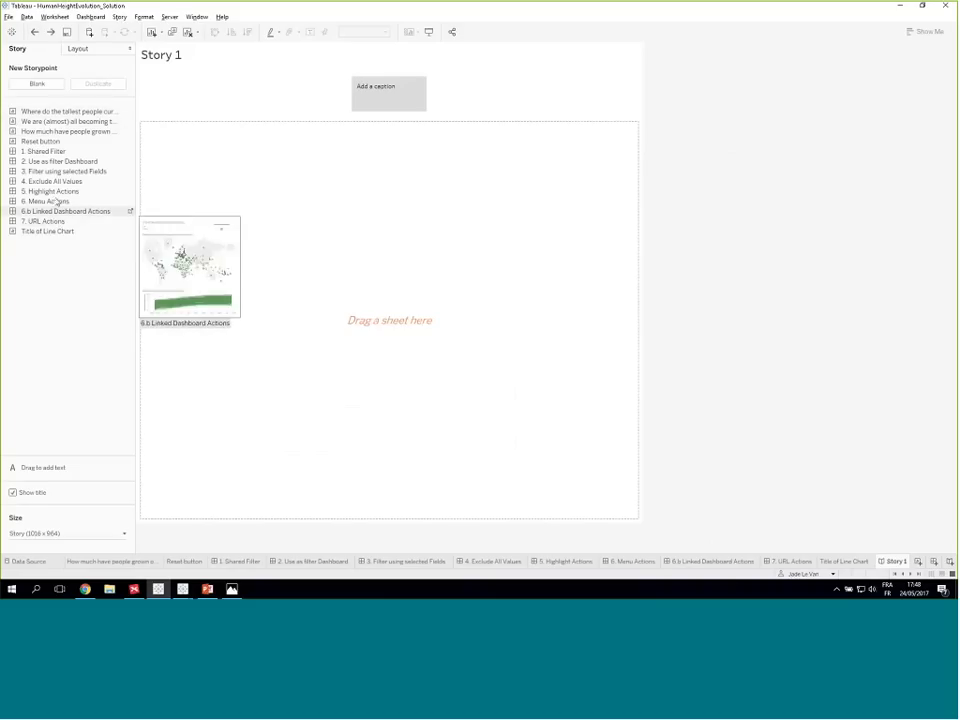
left_click_drag(84, 161, 329, 222)
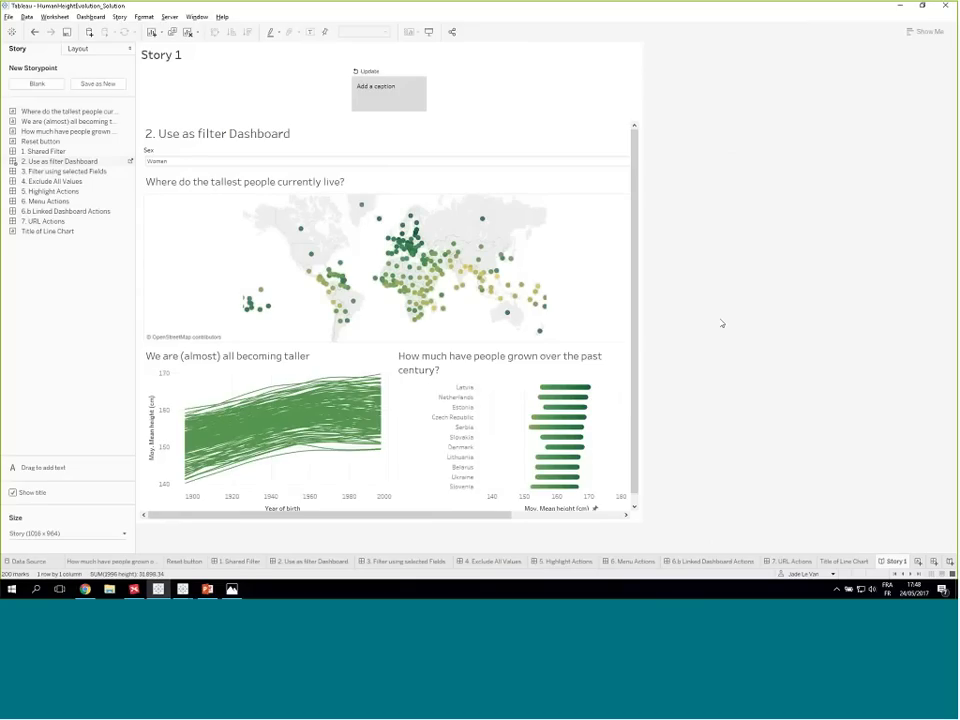
- Try country selection on the story's map, and add a blank story point containing the 5. Highlight Actions dashboard
left_click(433, 272)
left_click(408, 256)
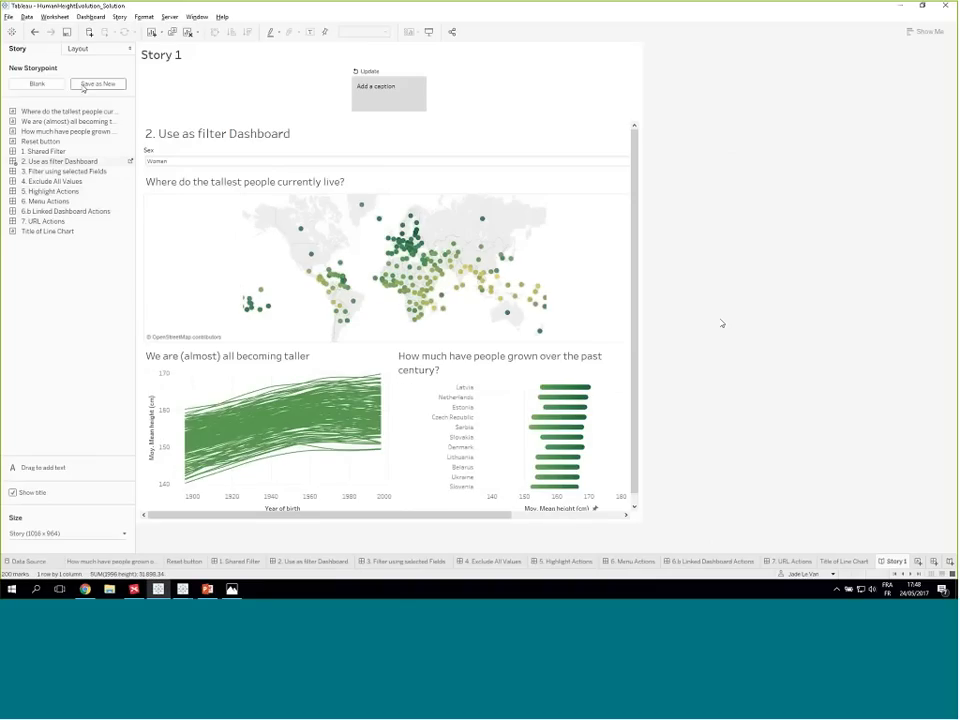
left_click(44, 83)
left_click_drag(50, 191, 474, 255)
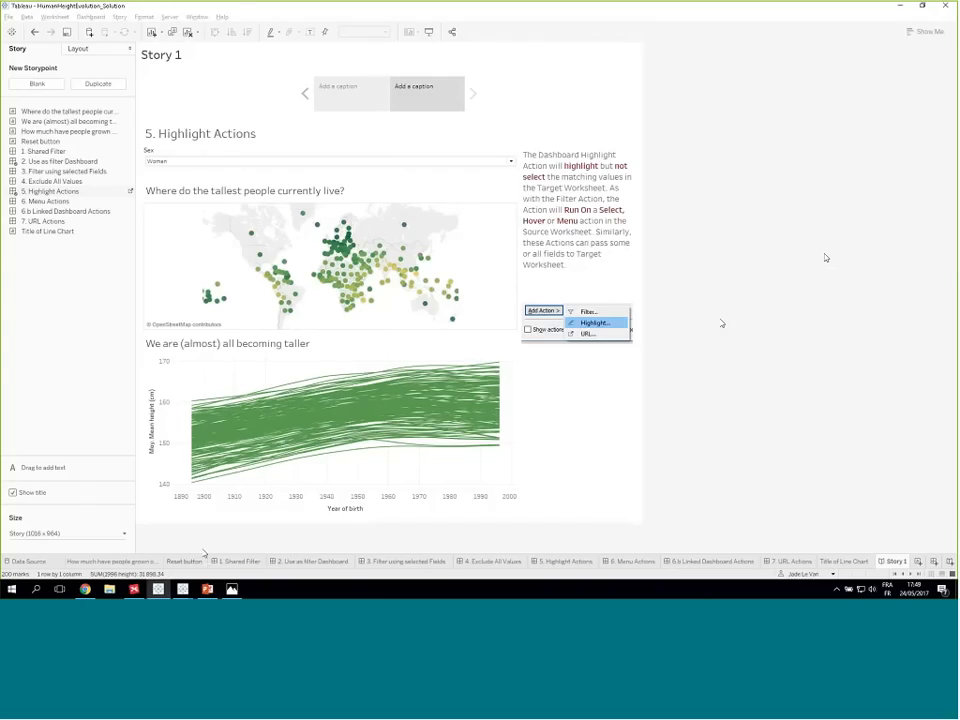
- On the Reset button worksheet, change the mark type to Text and restore it to Circle
left_click(185, 560)
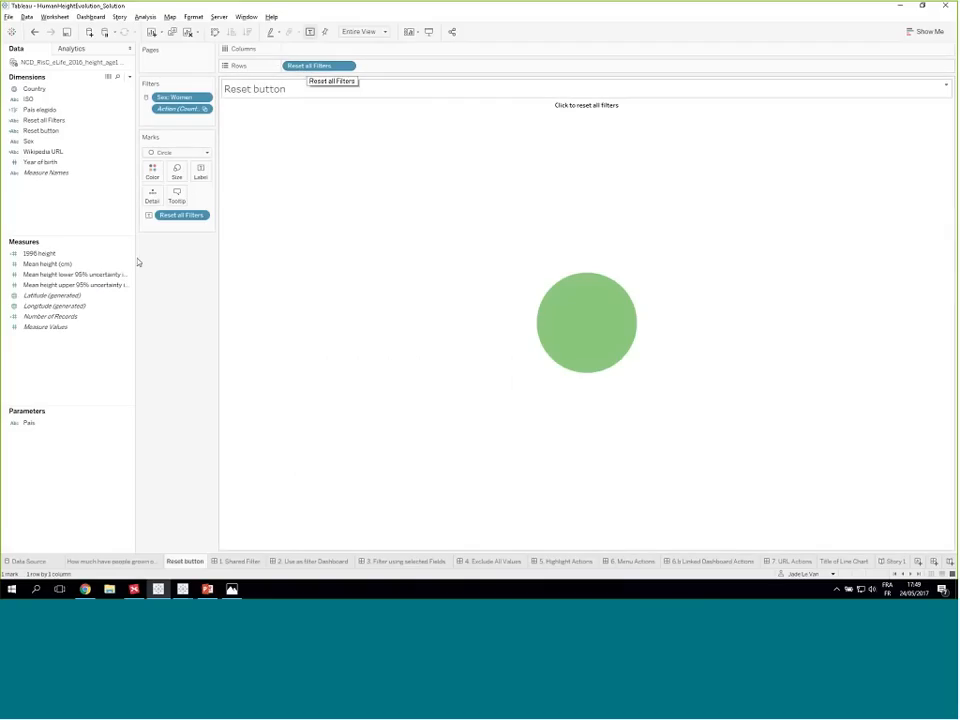
left_click(207, 153)
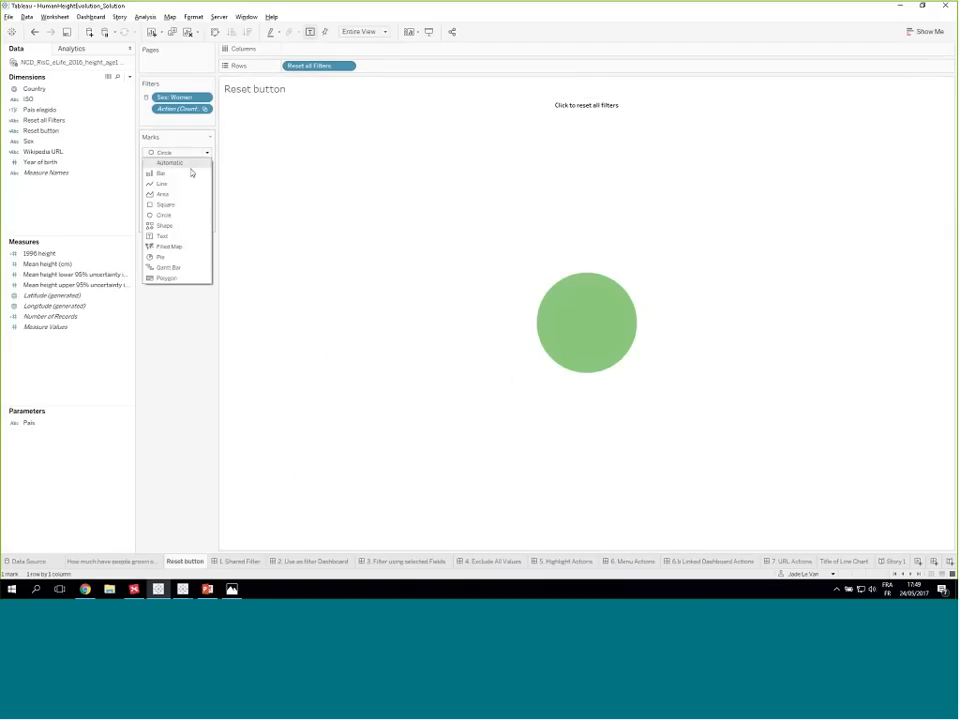
left_click(176, 236)
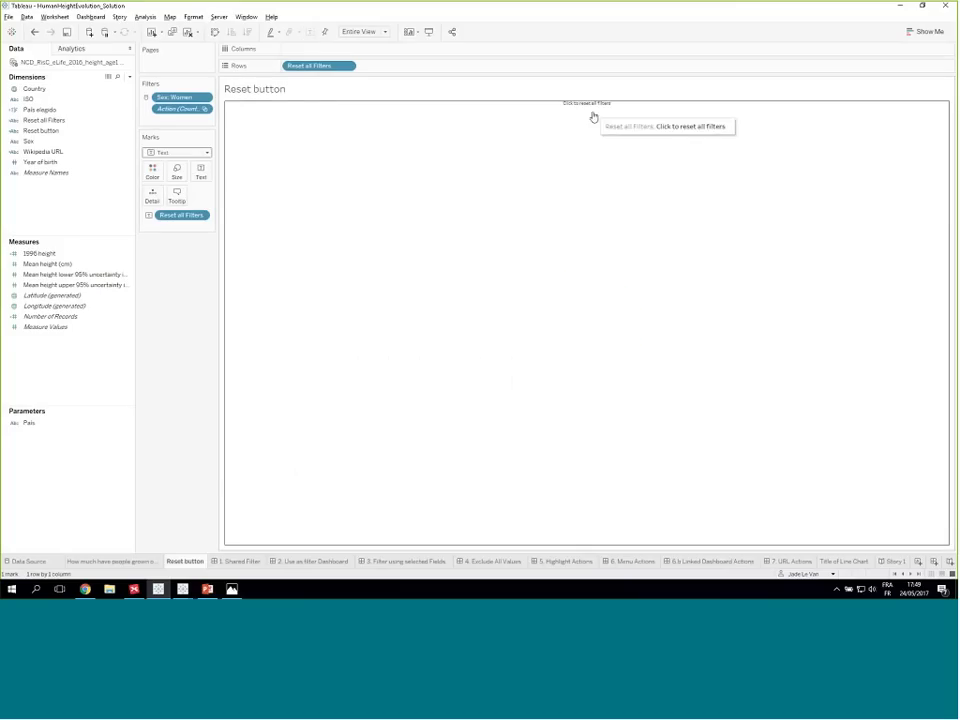
left_click(207, 153)
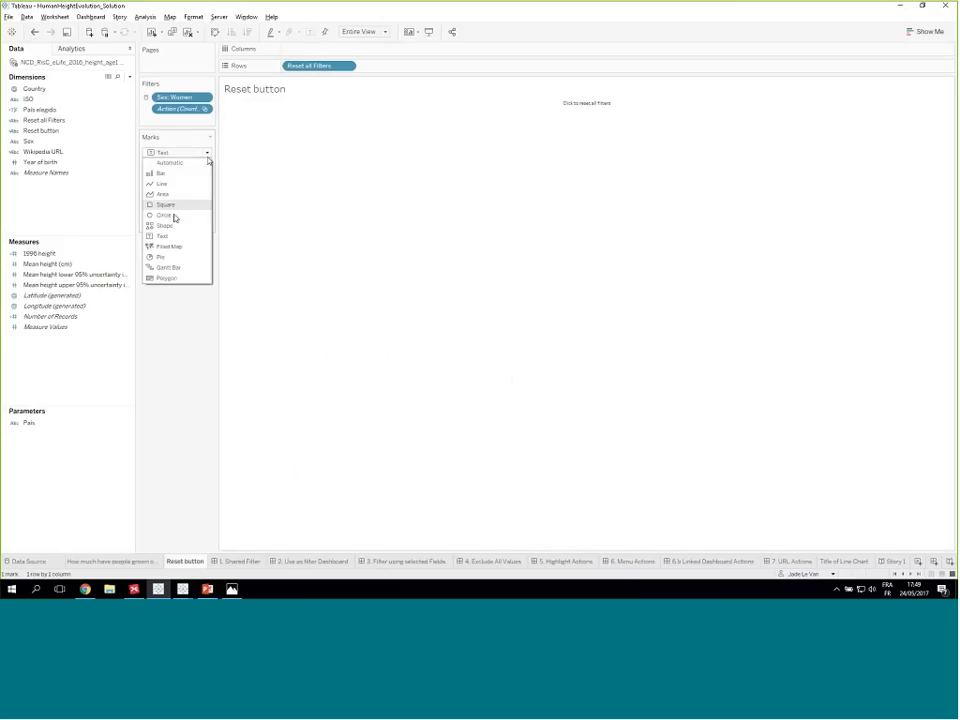
left_click(173, 215)
- Review the label settings and alignment options of the Reset button's circle mark without changing them
left_click(201, 170)
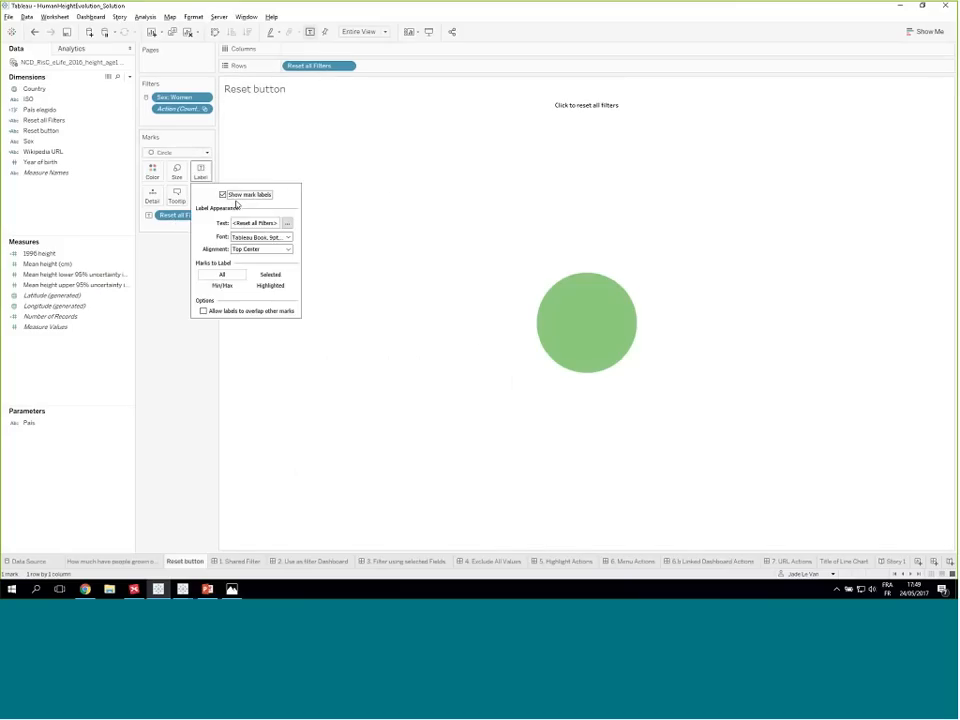
left_click(286, 249)
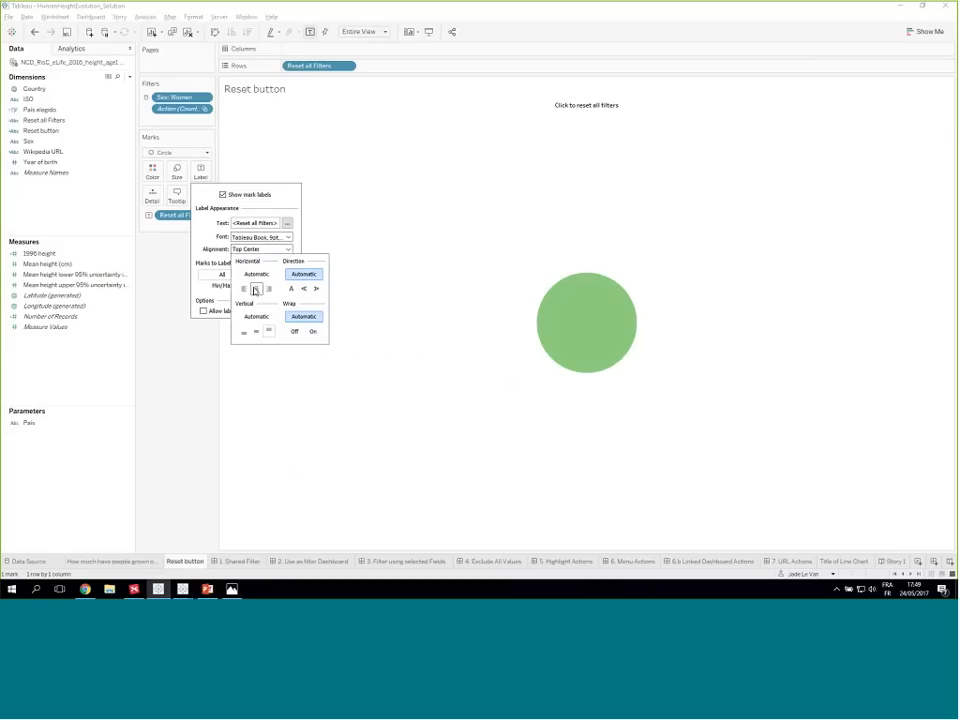
left_click(549, 111)
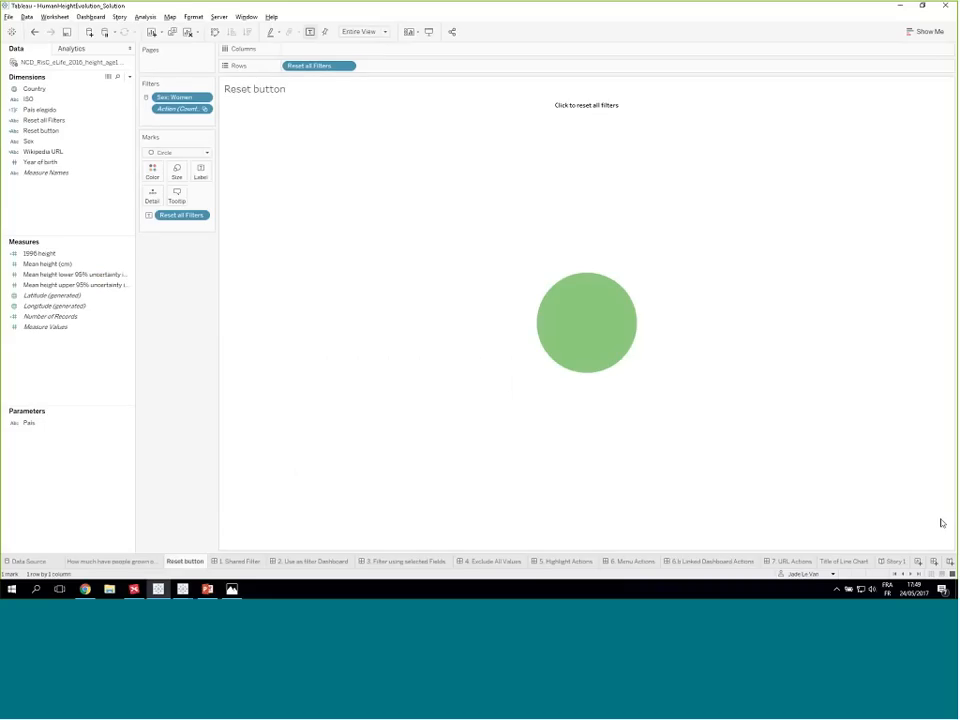
left_click(942, 523)
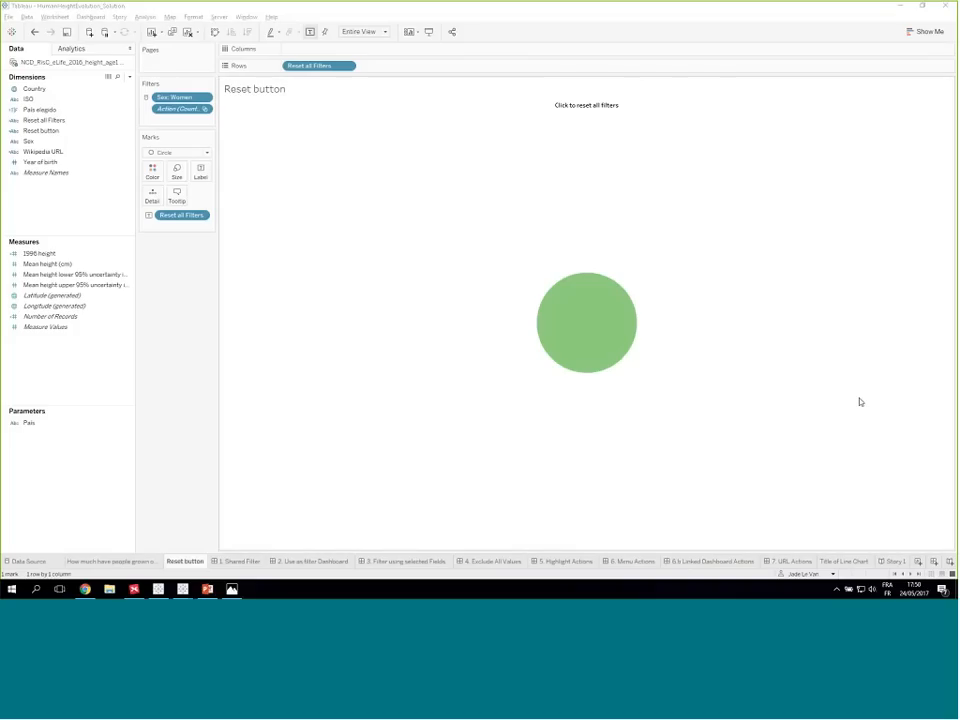
- Return to Story 1 and move from the first story point back to the second
left_click(896, 561)
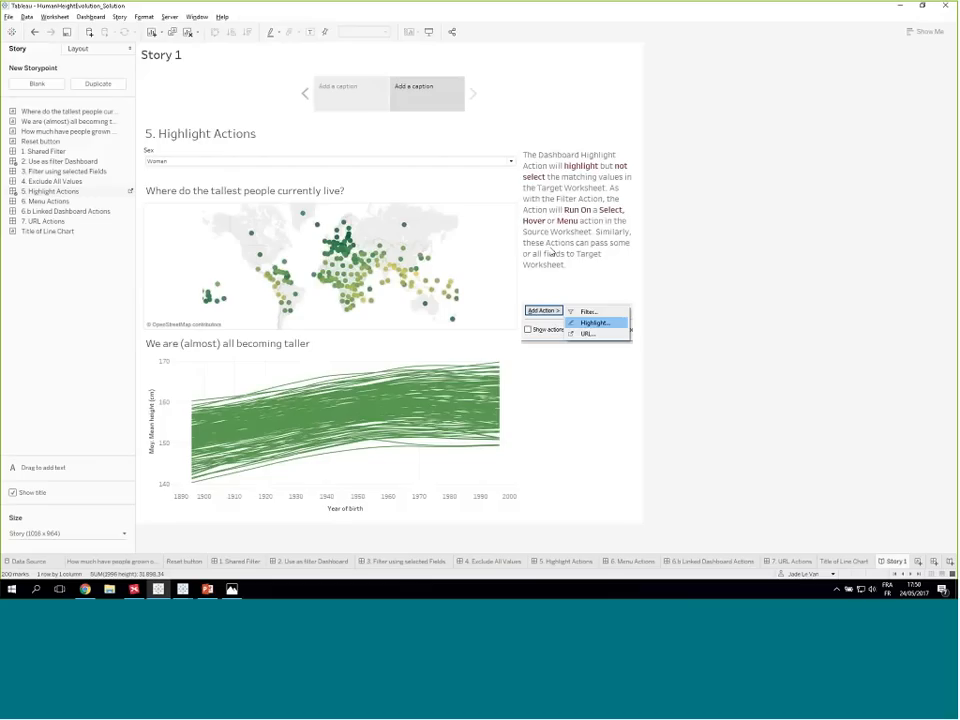
left_click(348, 101)
left_click(476, 95)
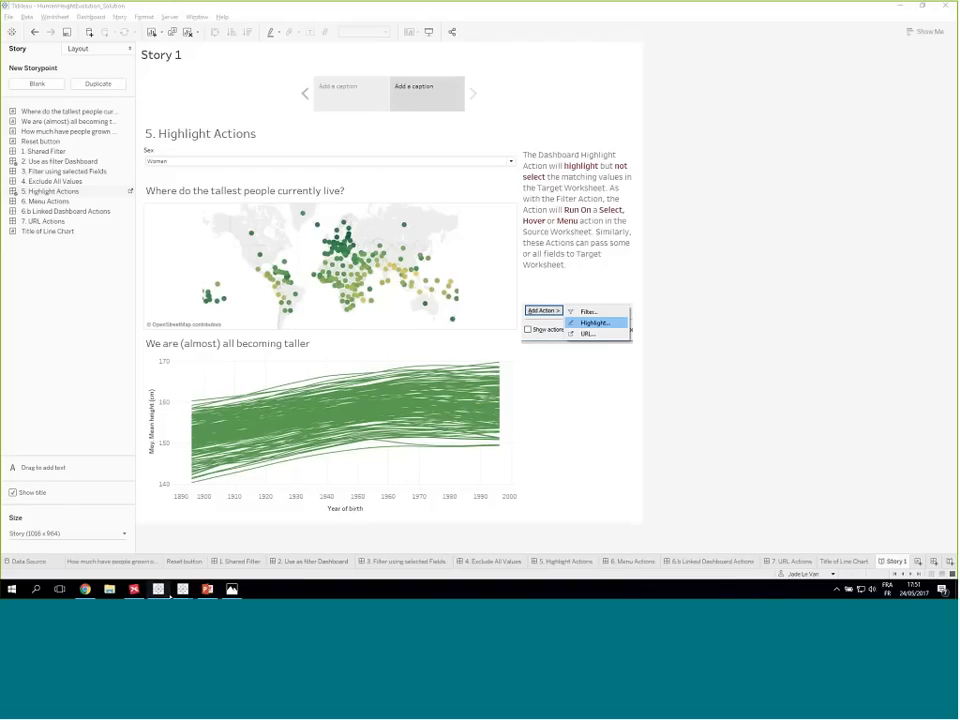
- Switch to Chrome, open the male acting prize trailer from the Festival de Cannes workbook, and close the trailer page
mouse_move(133, 590)
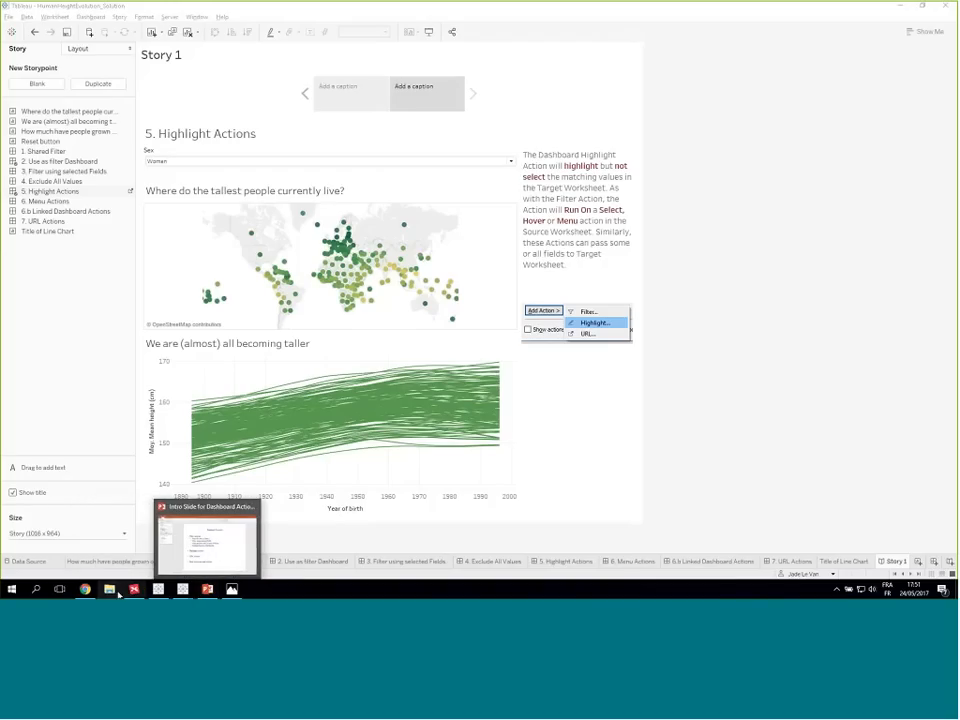
left_click(60, 589)
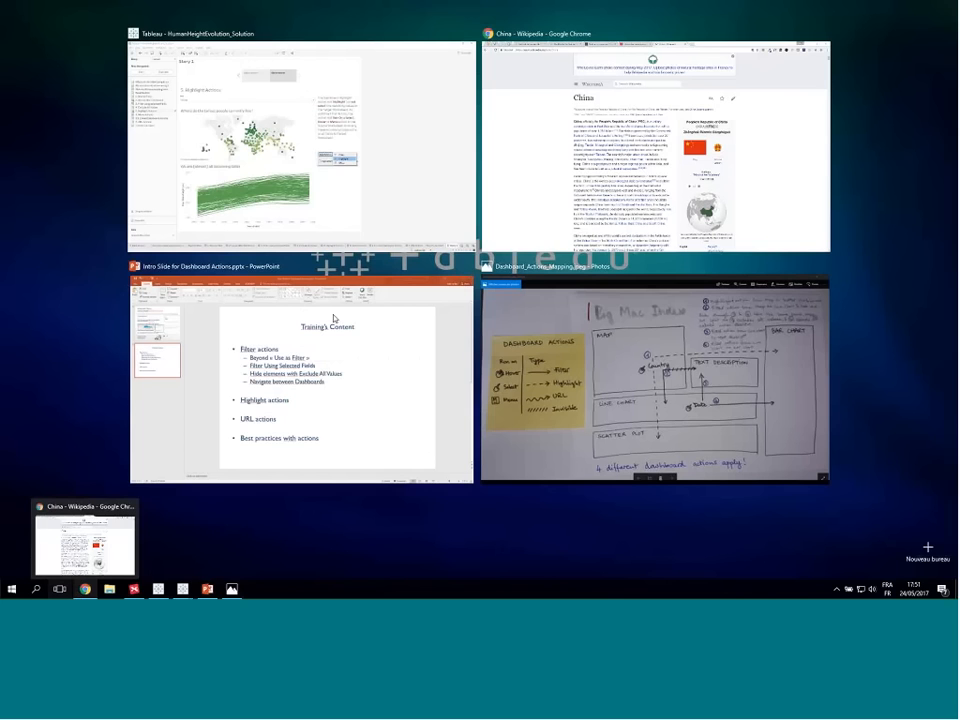
left_click(490, 135)
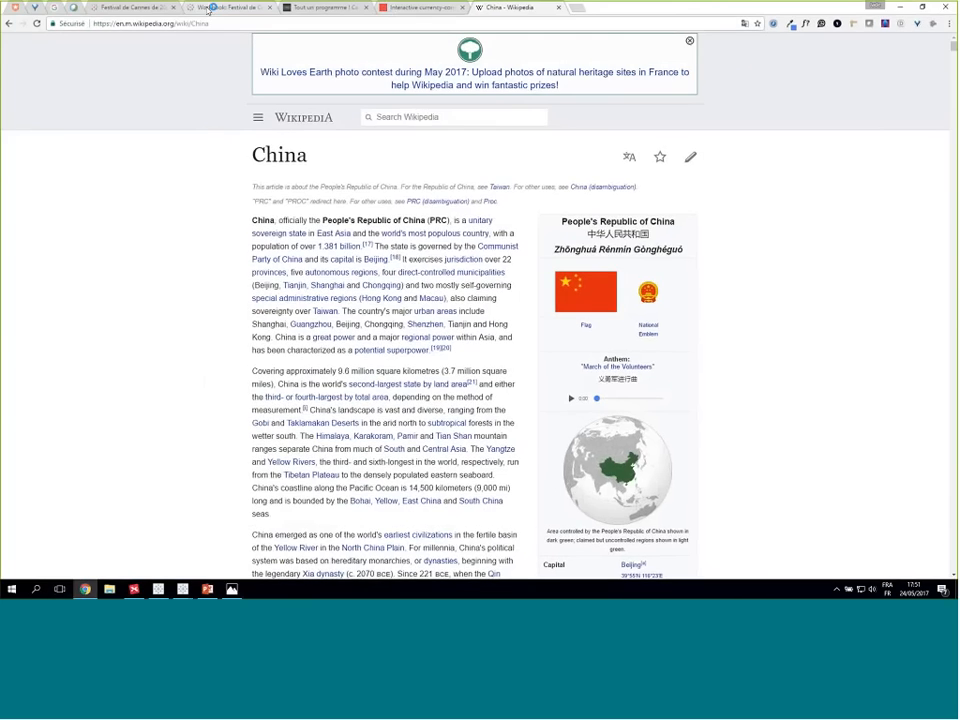
left_click(209, 9)
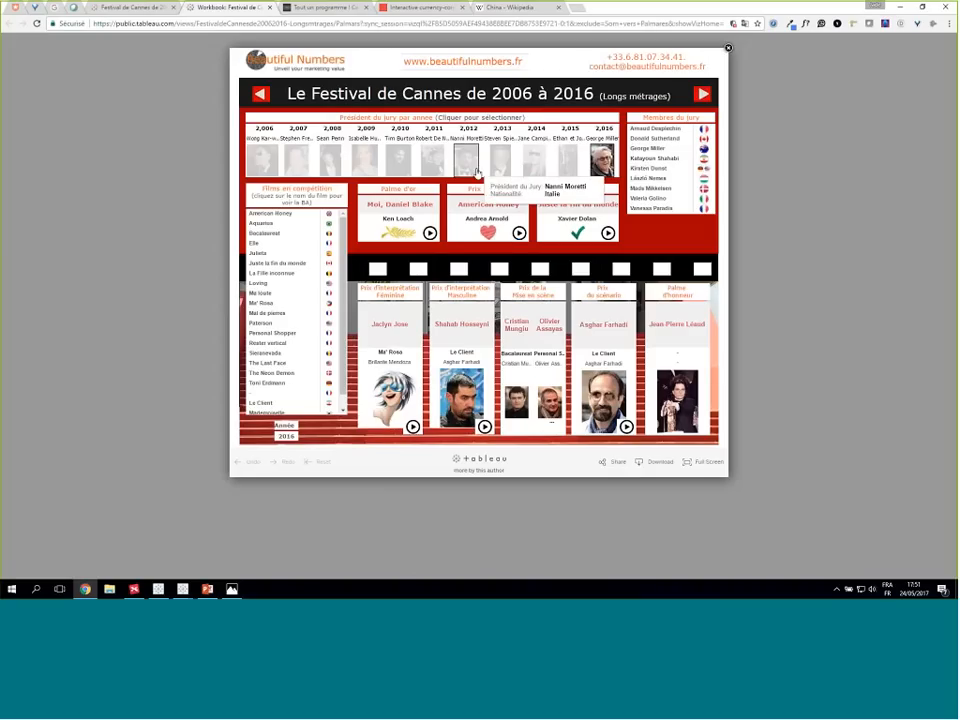
left_click(484, 428)
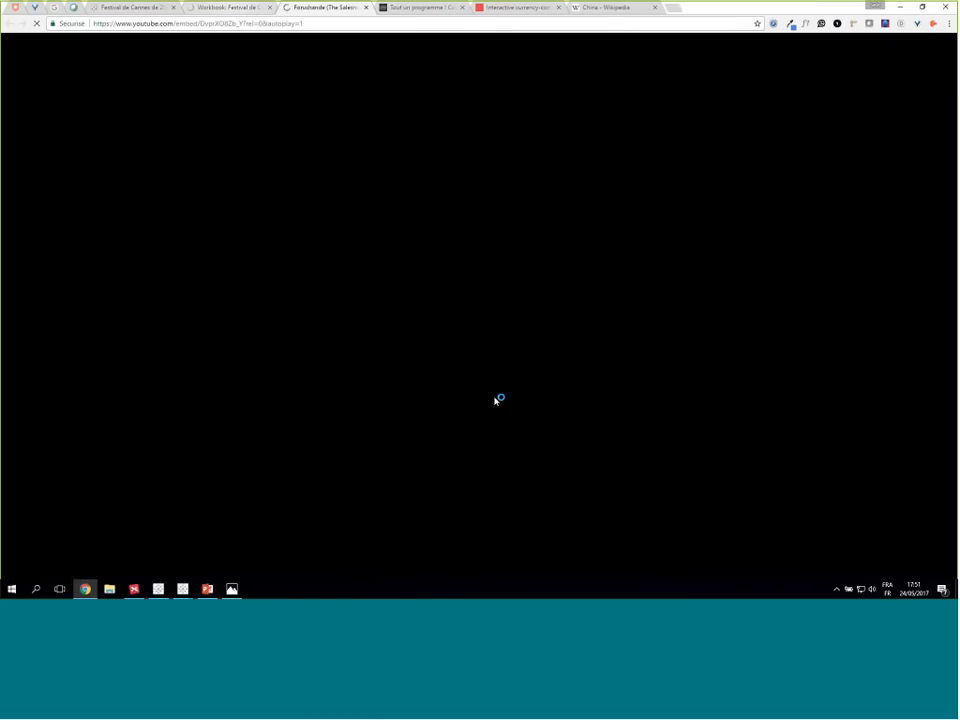
left_click(236, 6)
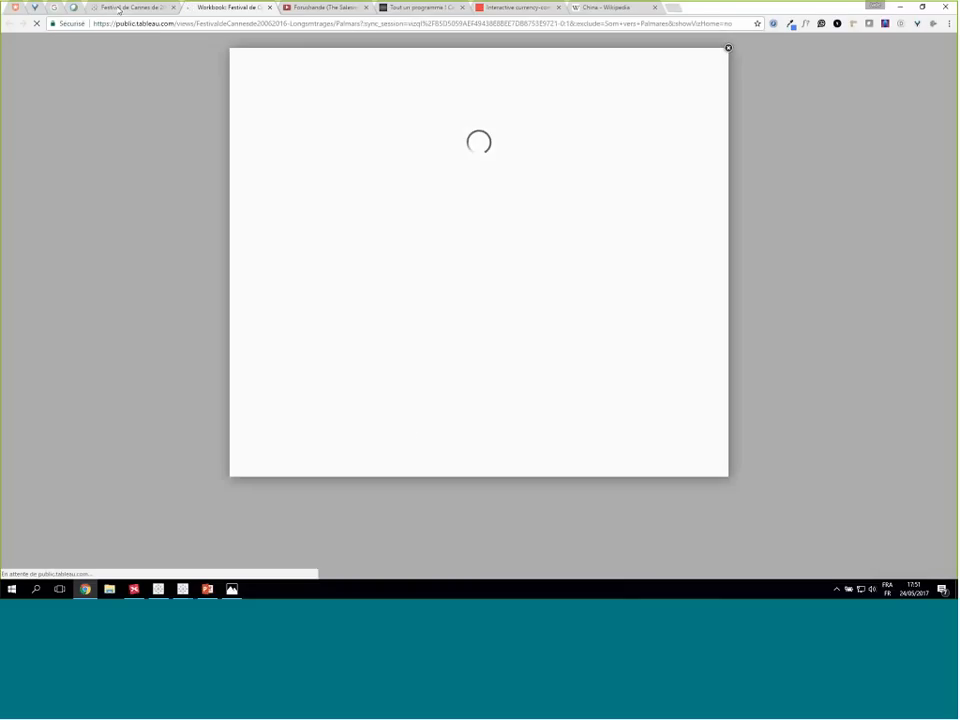
left_click(315, 10)
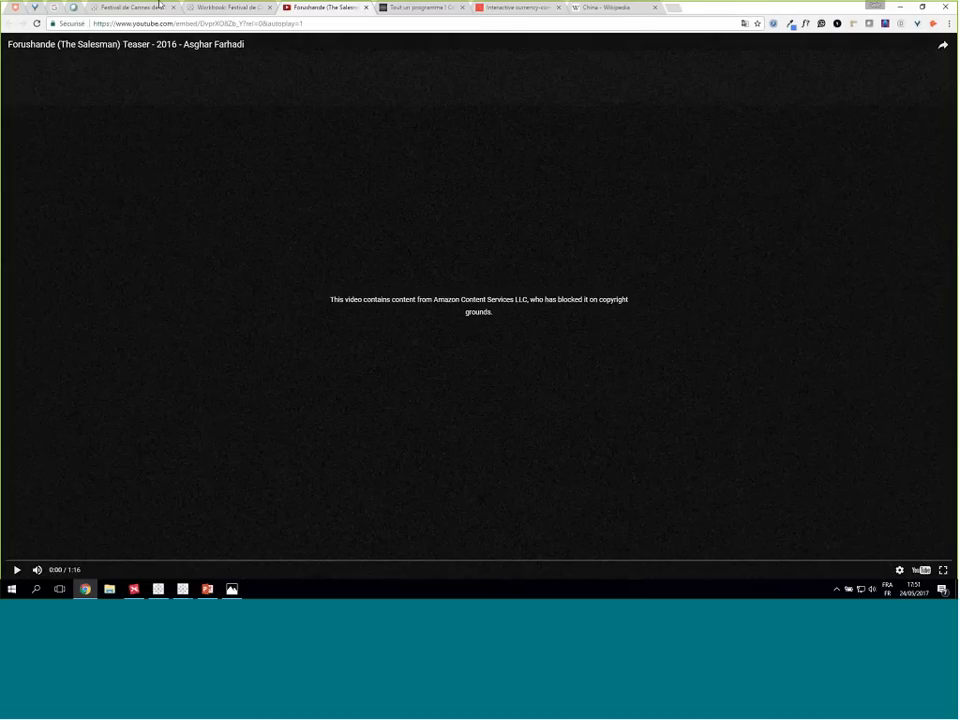
left_click(366, 7)
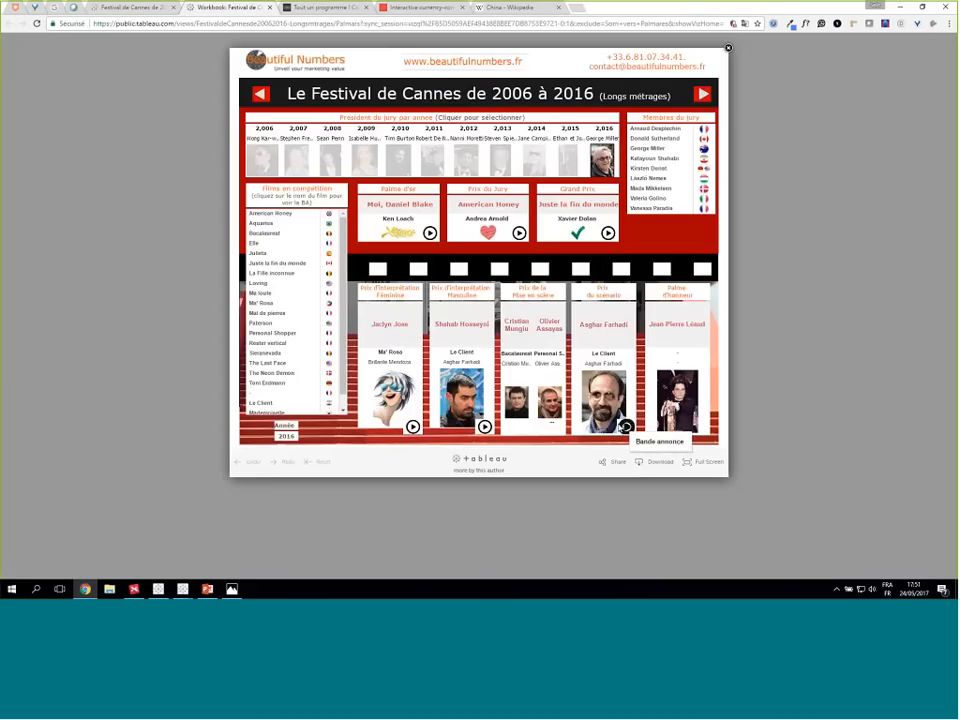
- Open the trailer for the Prix du scénario film, close its page, and return to Story 1 in Tableau
left_click(626, 426)
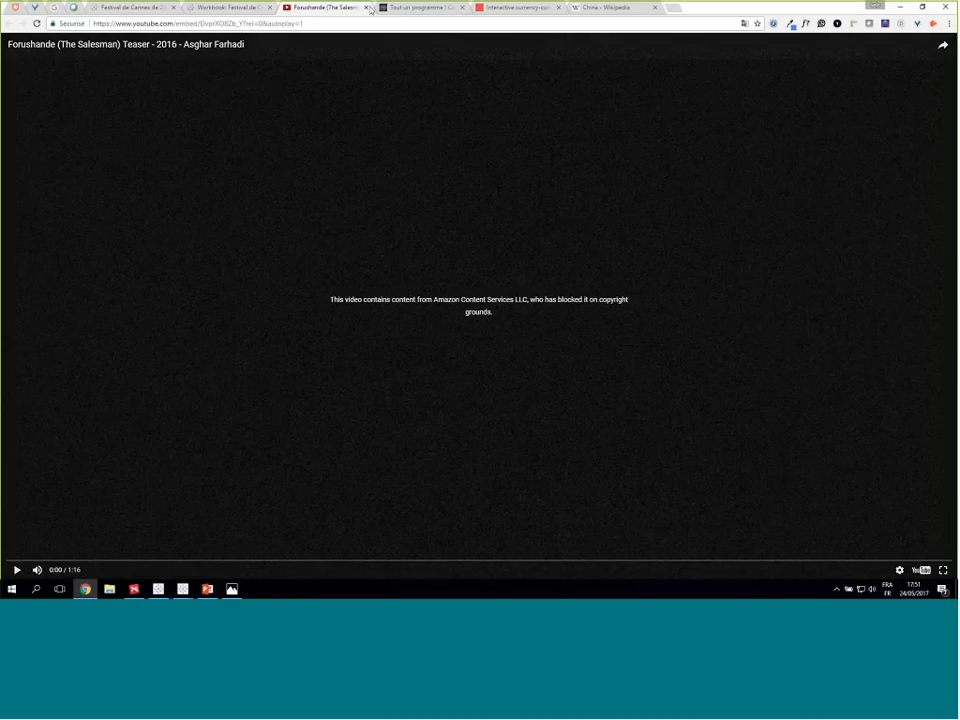
key("ctrl+w")
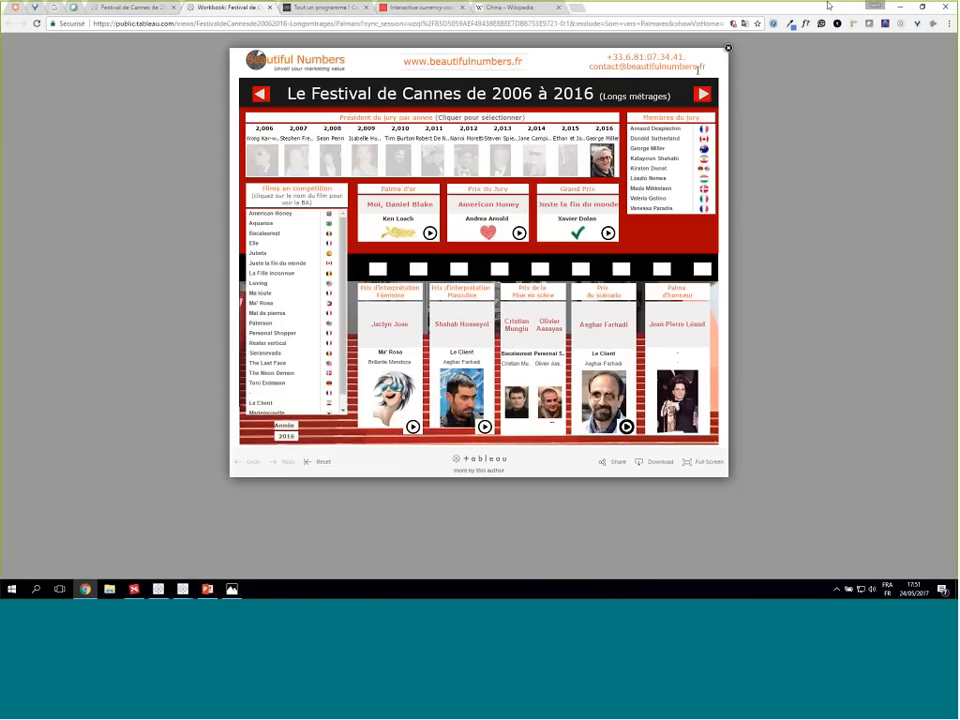
left_click(897, 9)
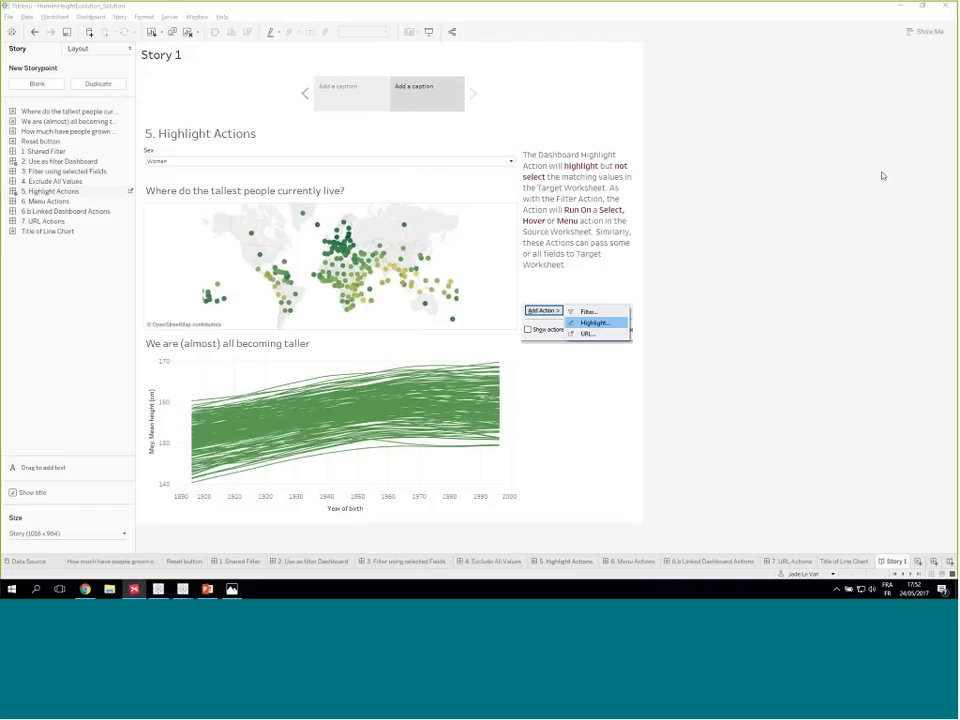
- Switch to the Big Mac Index_Webinar workbook in Tableau Public and show its window maximized
left_click(90, 17)
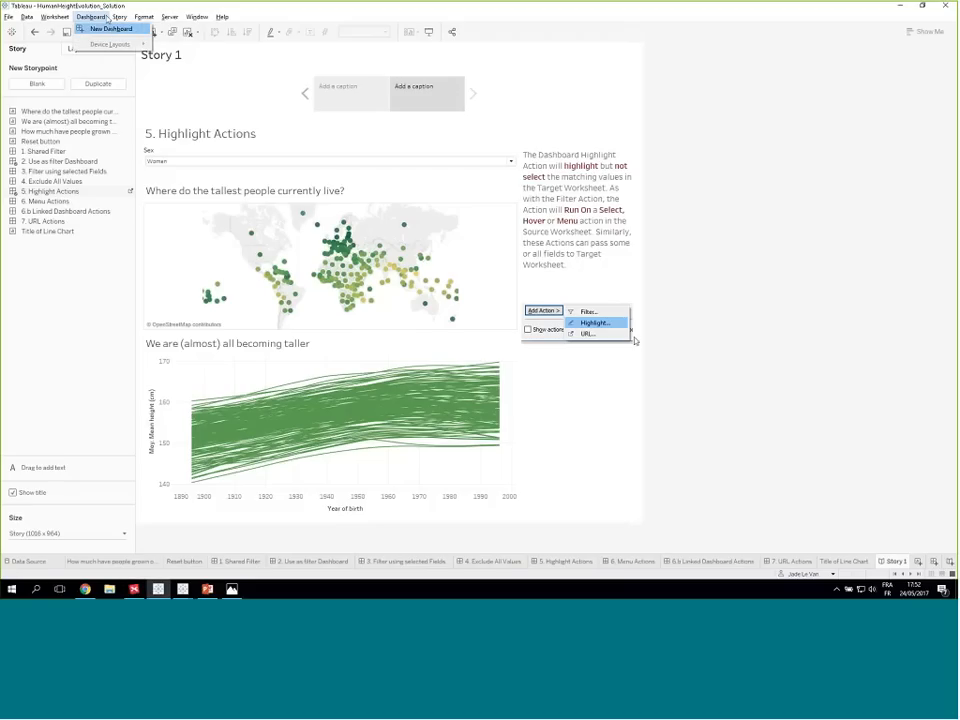
left_click(685, 319)
mouse_move(167, 592)
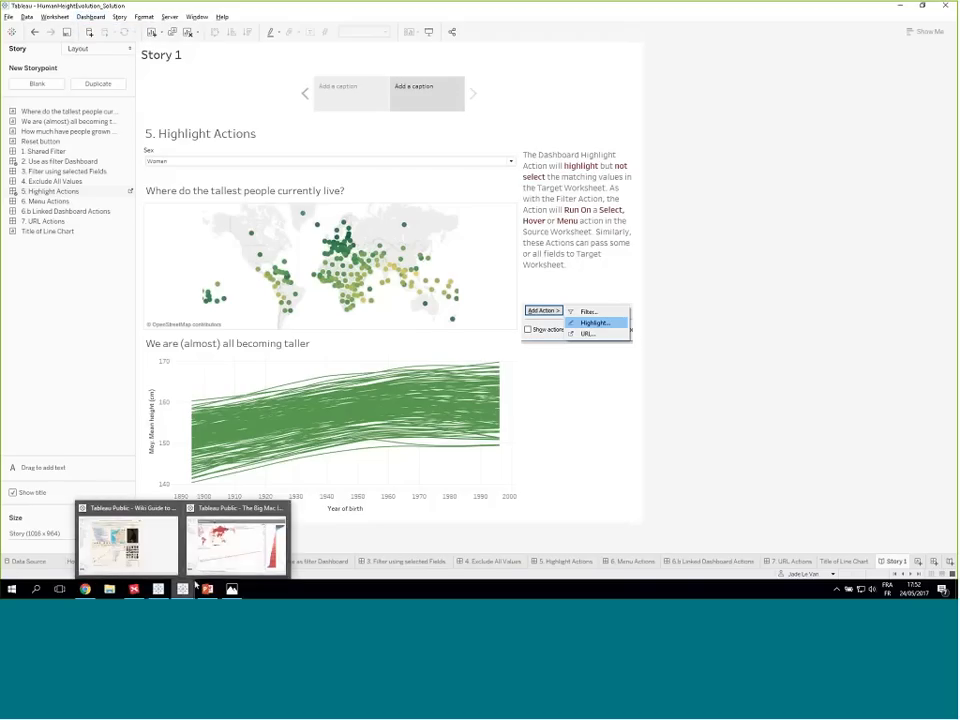
left_click(200, 528)
left_click_drag(957, 20, 244, 27)
double_click(267, 28)
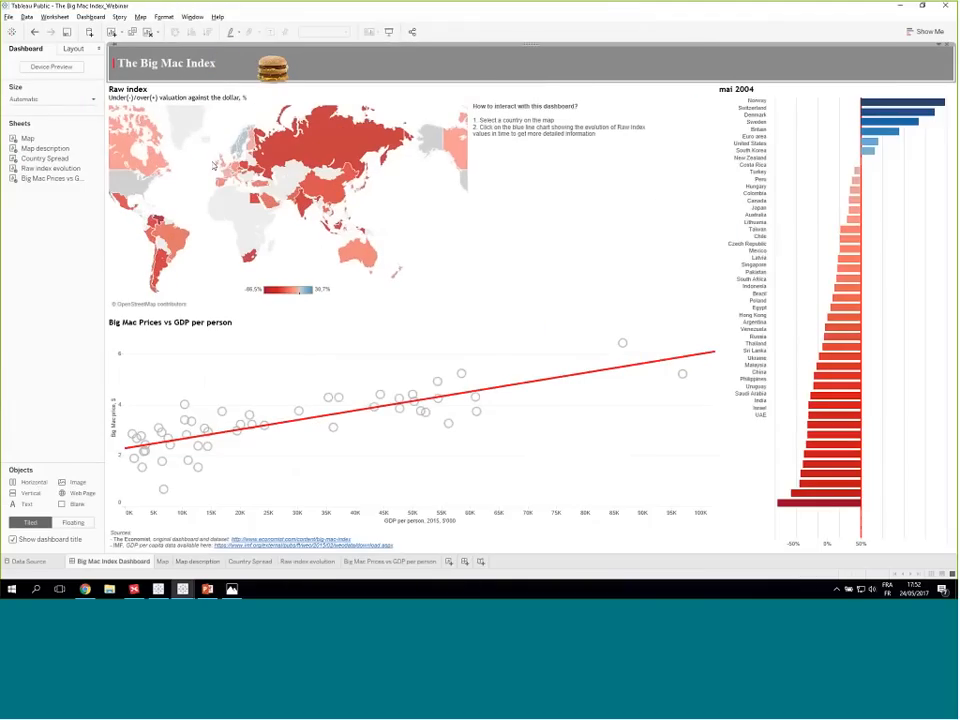
- Select Russia on the Raw index map to demonstrate the dashboard actions, and clear the selection
left_click(310, 155)
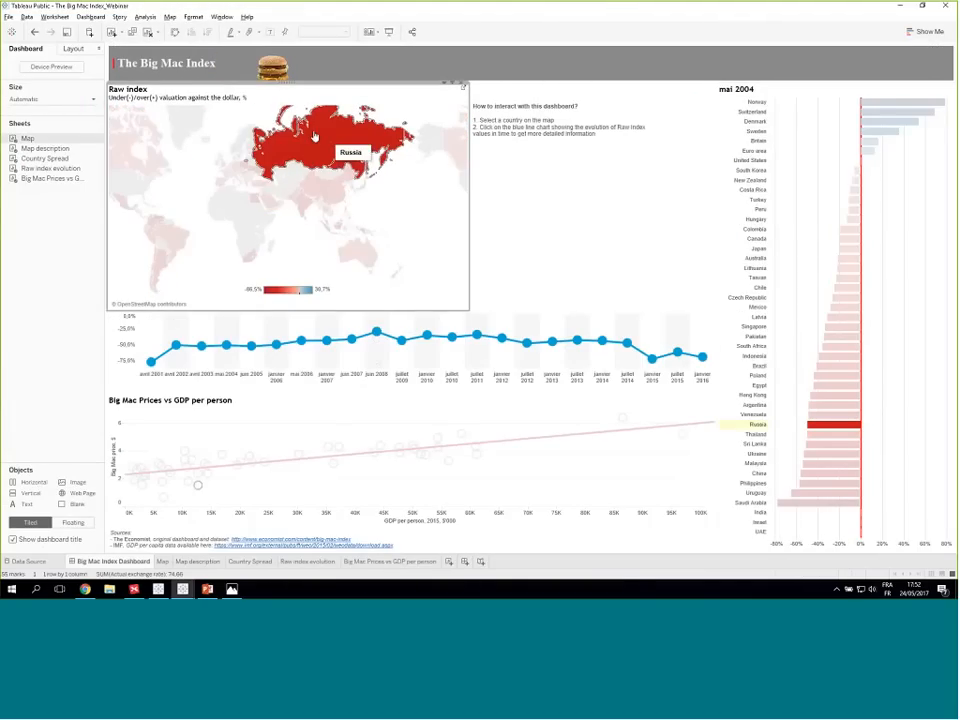
left_click(330, 145)
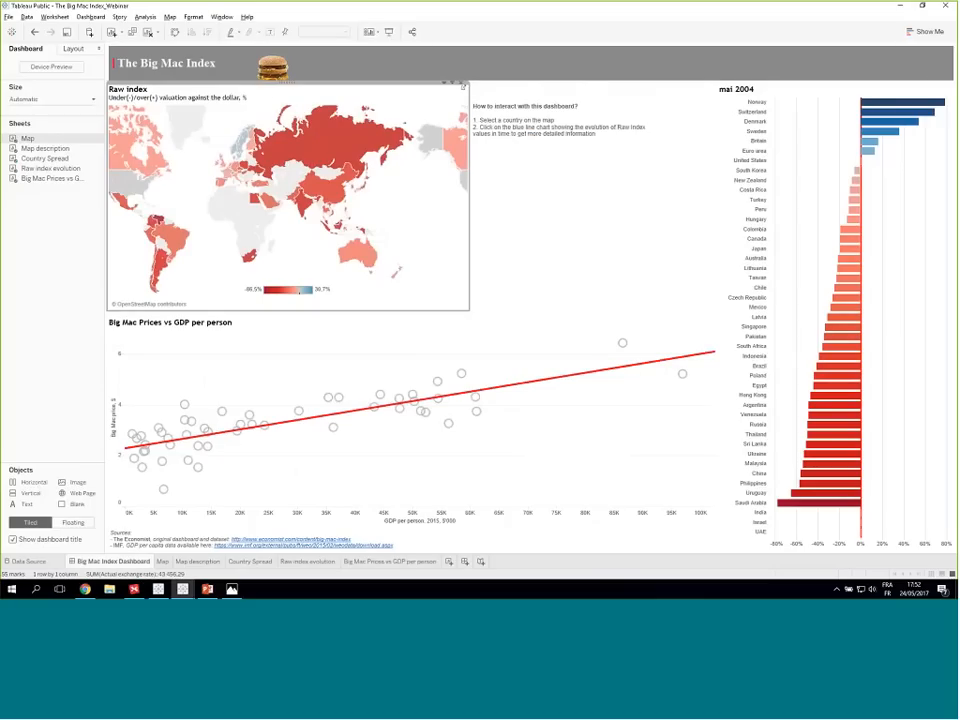
mouse_move(86, 590)
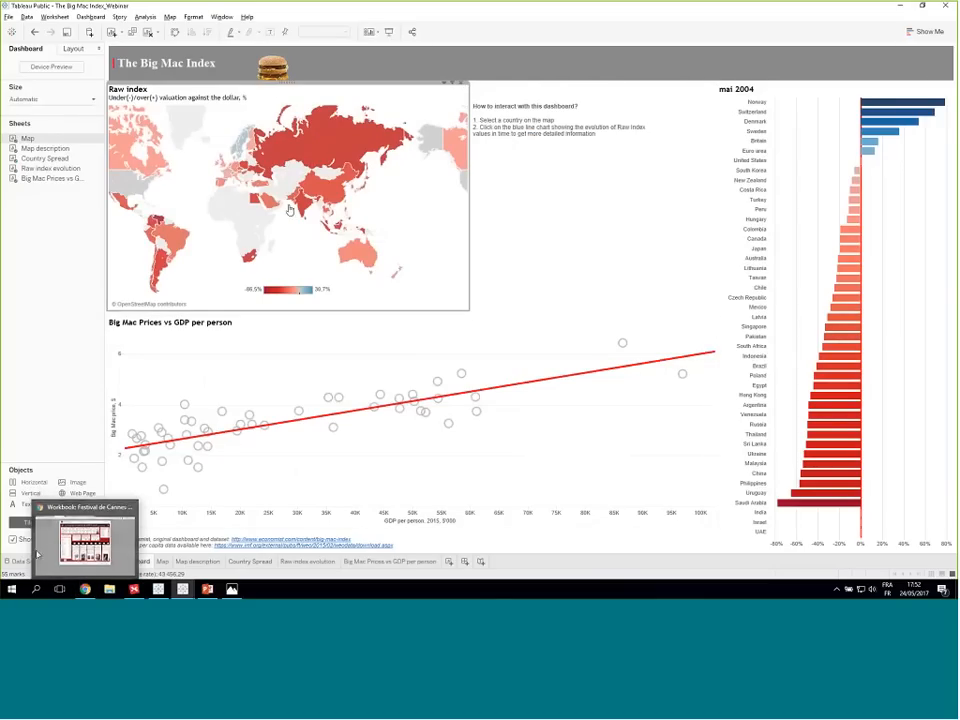
- Switch to Chrome, select China on The Economist's interactive Big Mac index map, and return to the Tableau dashboard
left_click(86, 590)
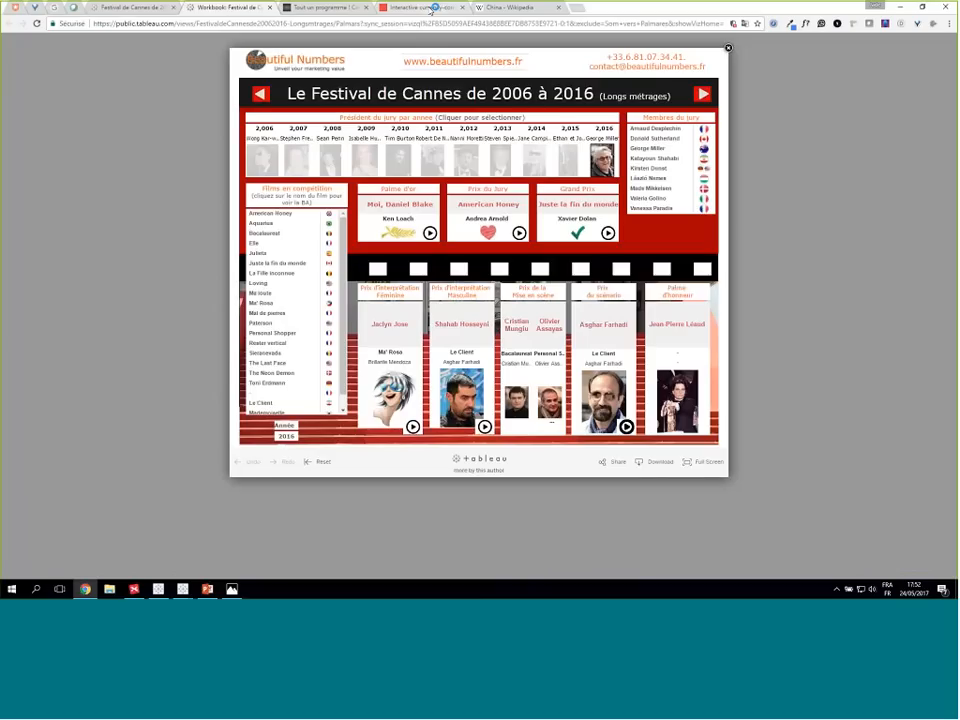
left_click(420, 7)
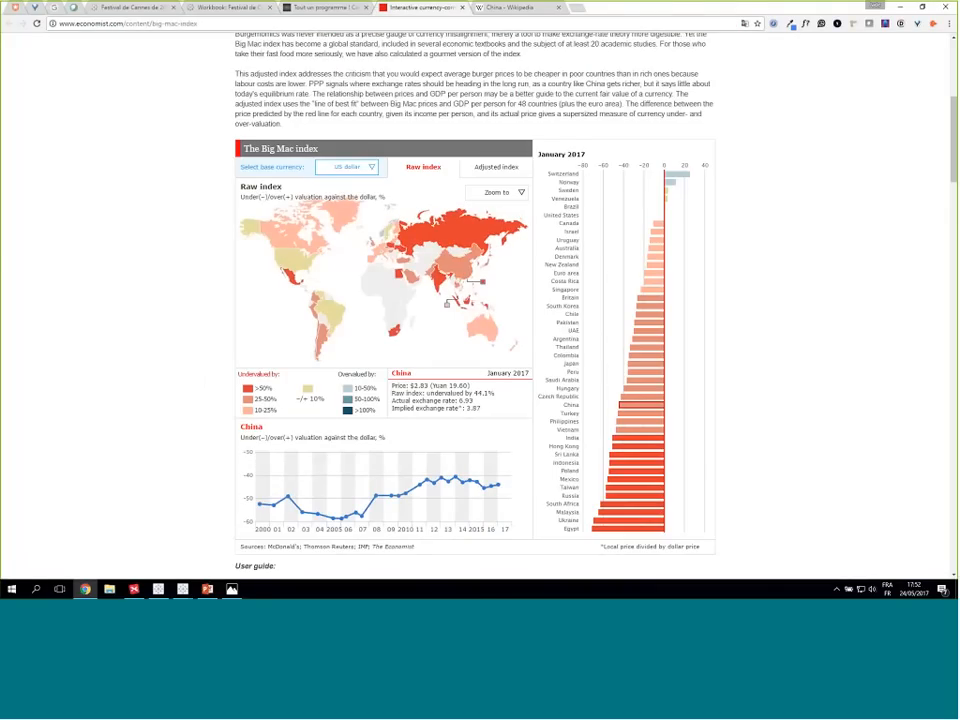
mouse_move(352, 487)
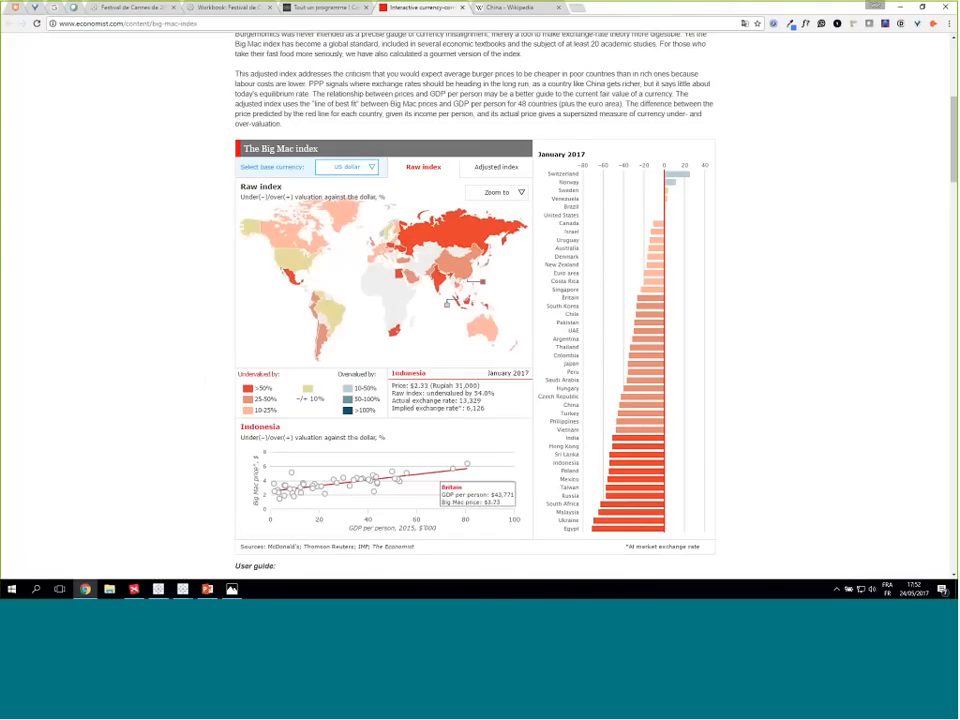
left_click(462, 266)
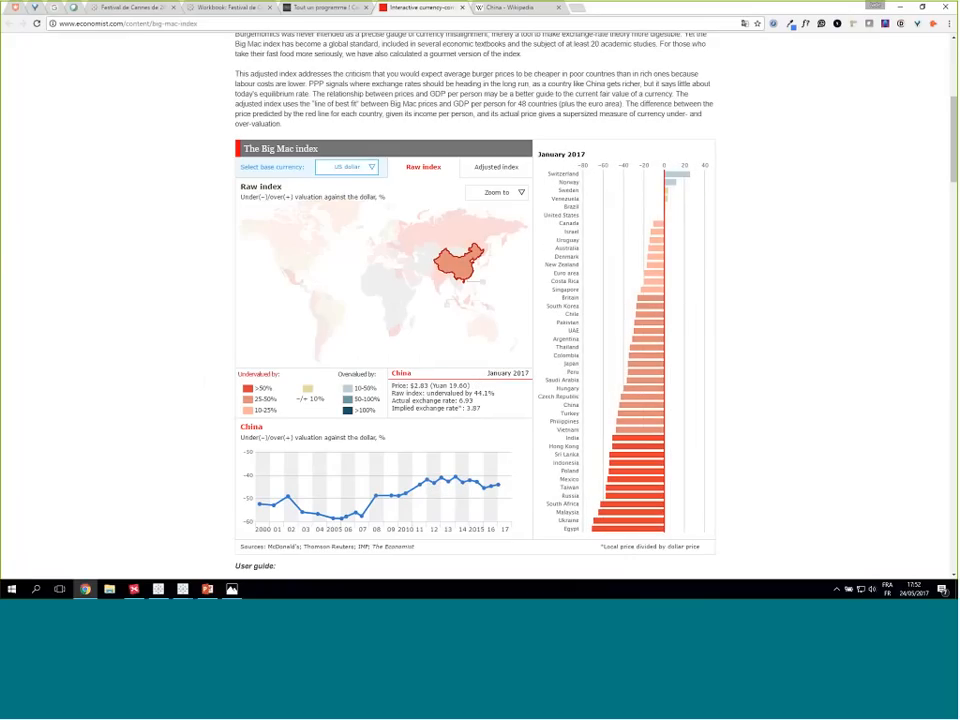
left_click(900, 7)
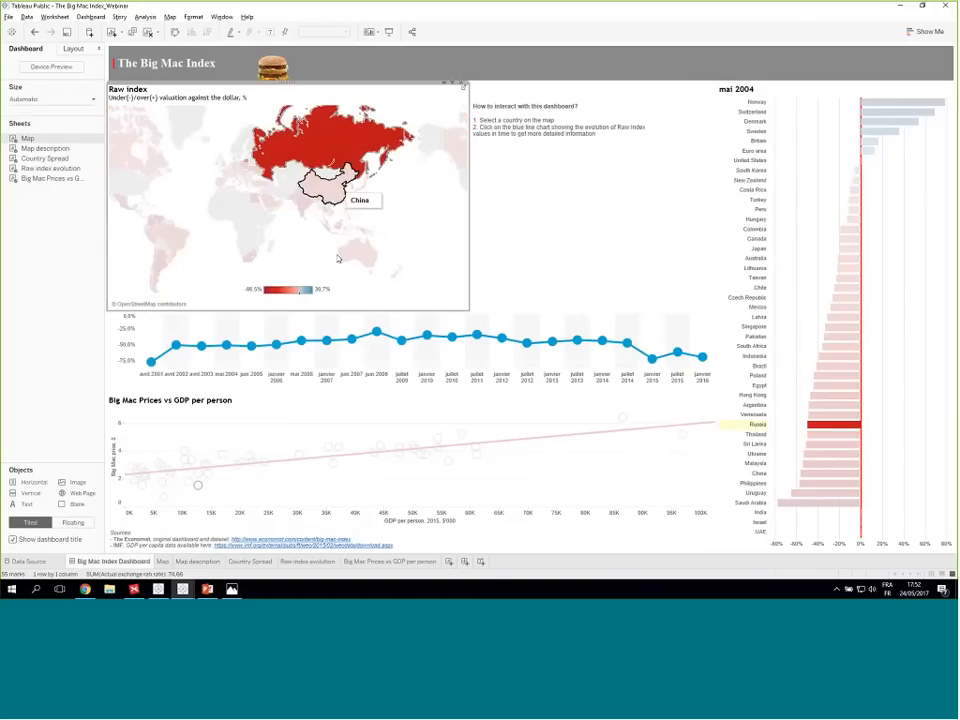
- Select juin 2007 on Russia's raw index line chart, then review the dashboard's list of actions and close it
left_click(351, 340)
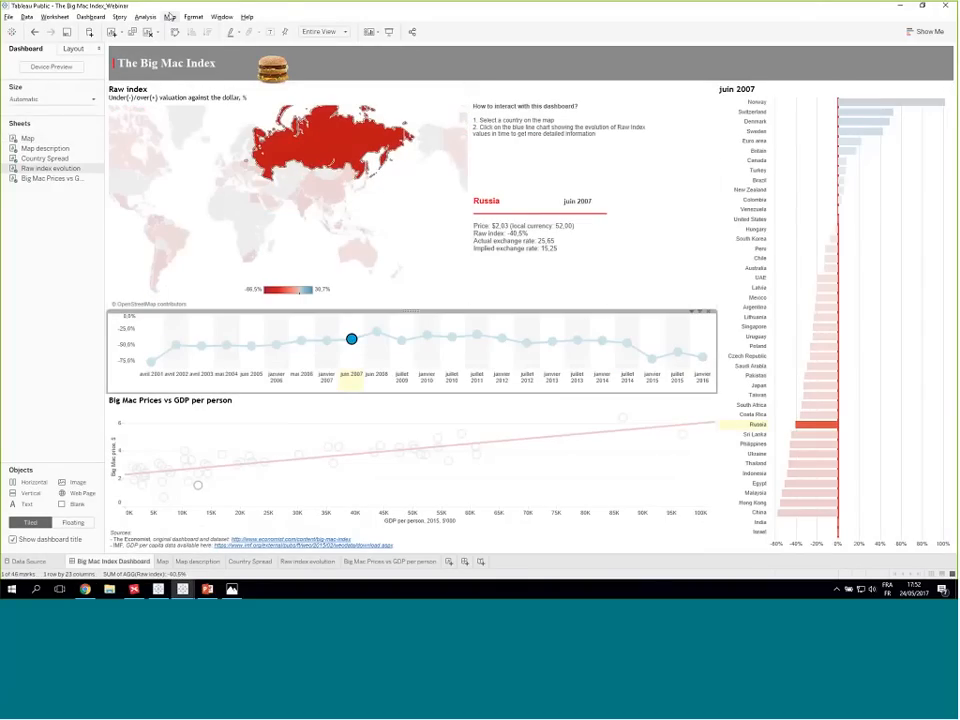
left_click(90, 17)
left_click(95, 87)
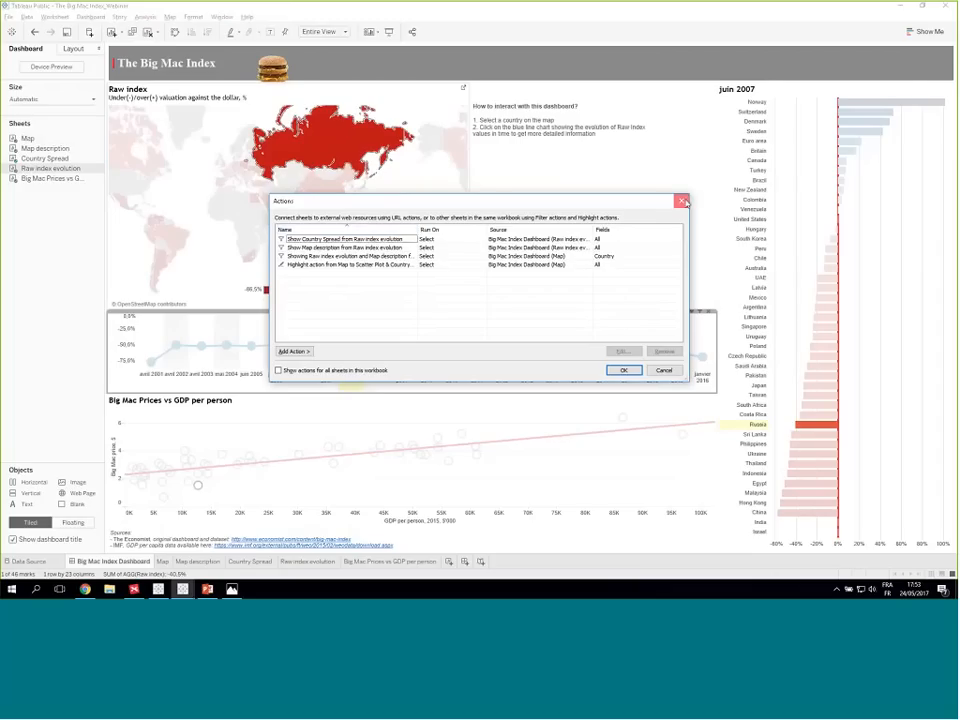
left_click(681, 201)
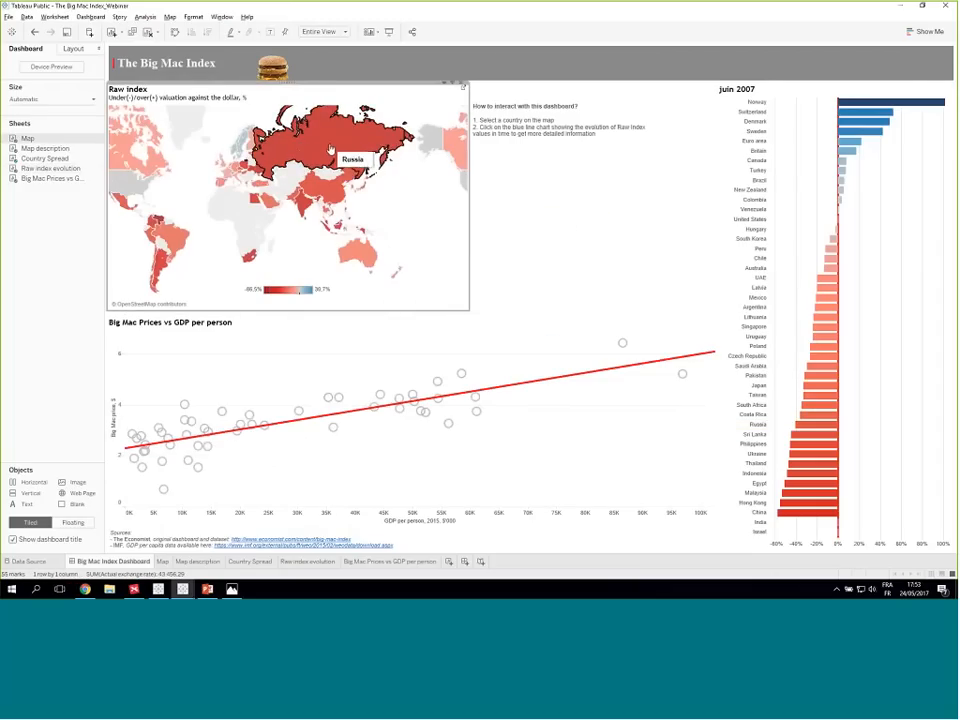
- Select Russia on the Raw index map and janvier 2012 on its line chart, then clear the country selection
left_click(337, 144)
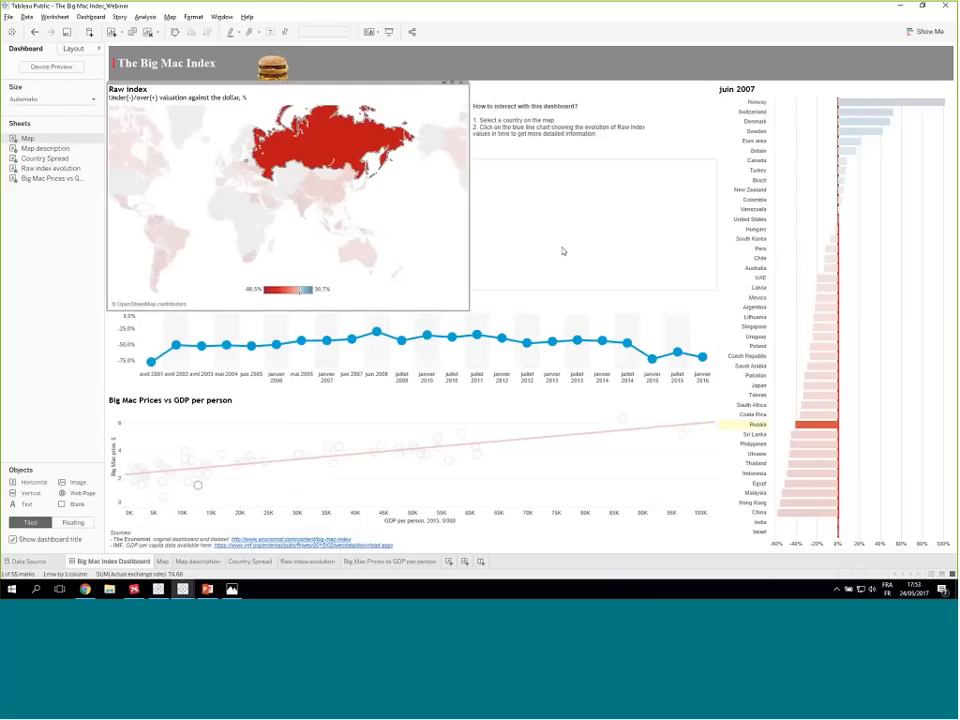
left_click(502, 340)
left_click(502, 338)
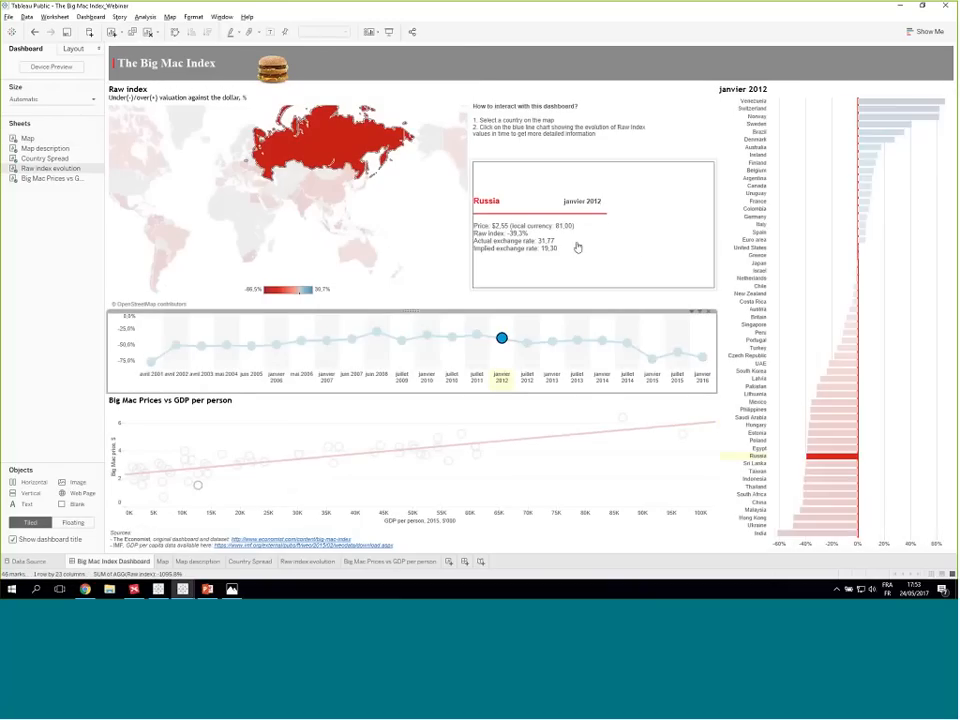
left_click(248, 110)
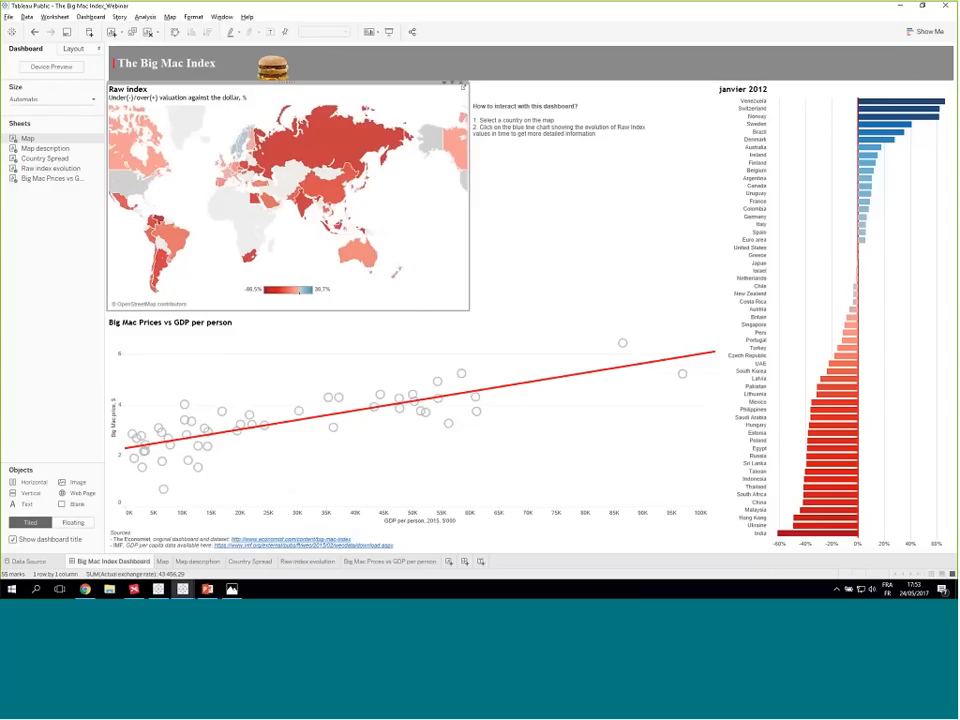
- Review the dashboard's actions list again, close it, and show the Dashboard_Actions_Mapping.jpeg sketch in Photos
left_click(90, 17)
left_click(85, 72)
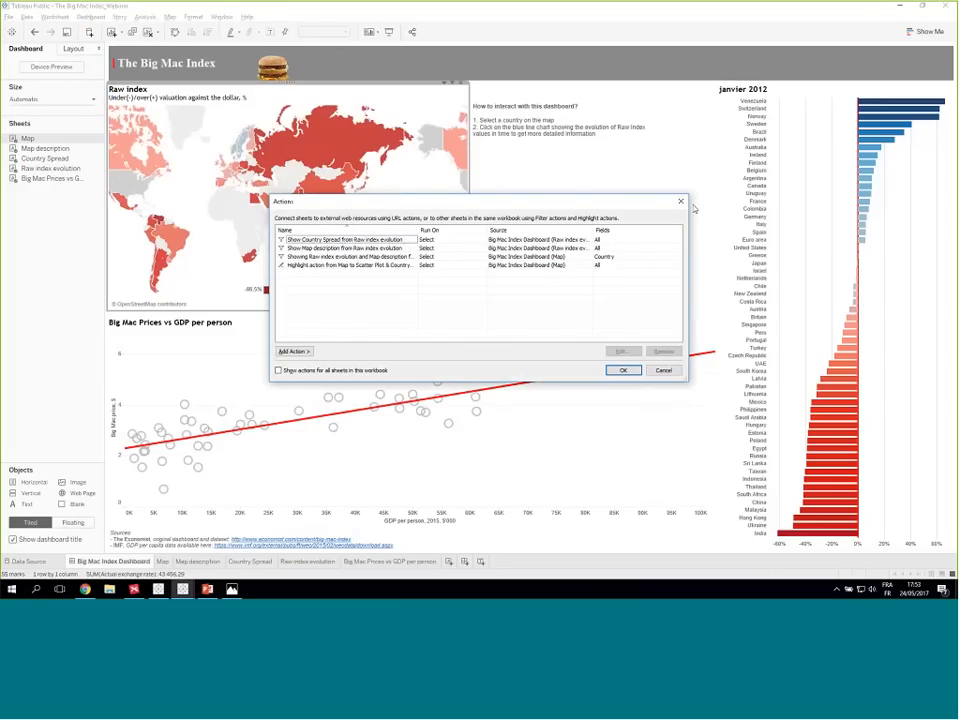
key("Return")
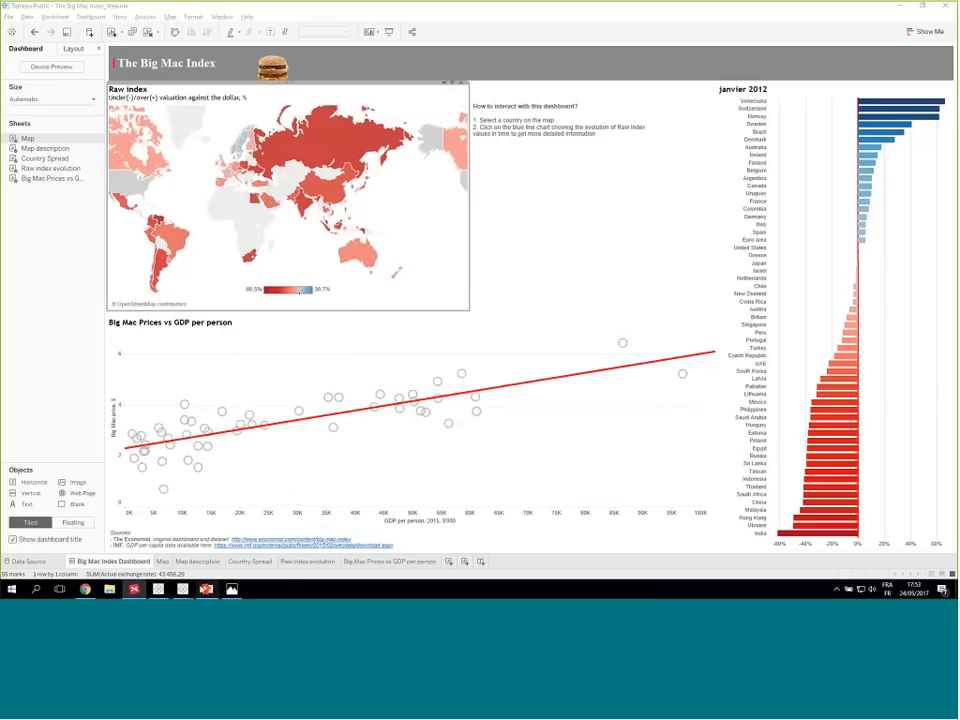
left_click(232, 591)
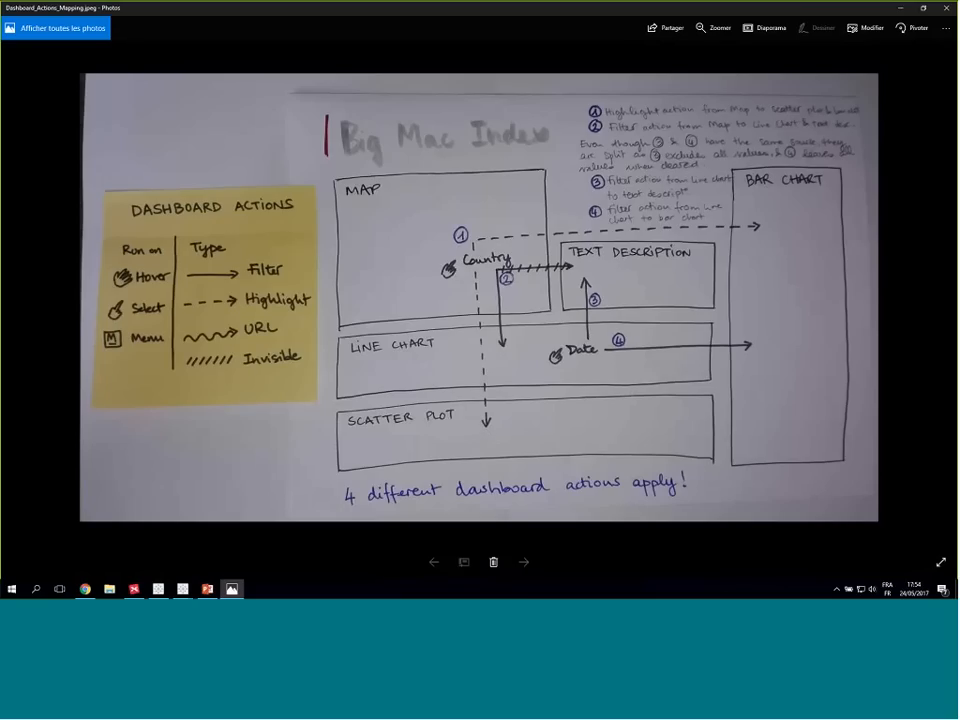
- Return to the Tableau dashboard, select Russia on the Raw index map, and compare the dashboard with the mapping sketch
key("alt+Tab")
key("alt+Tab")
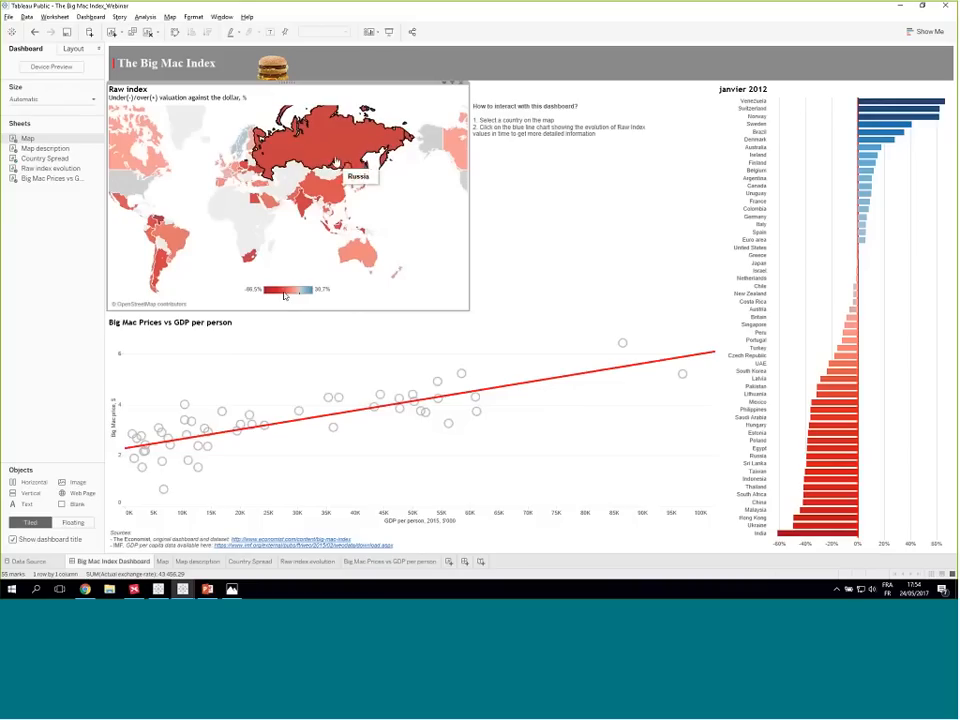
left_click(335, 158)
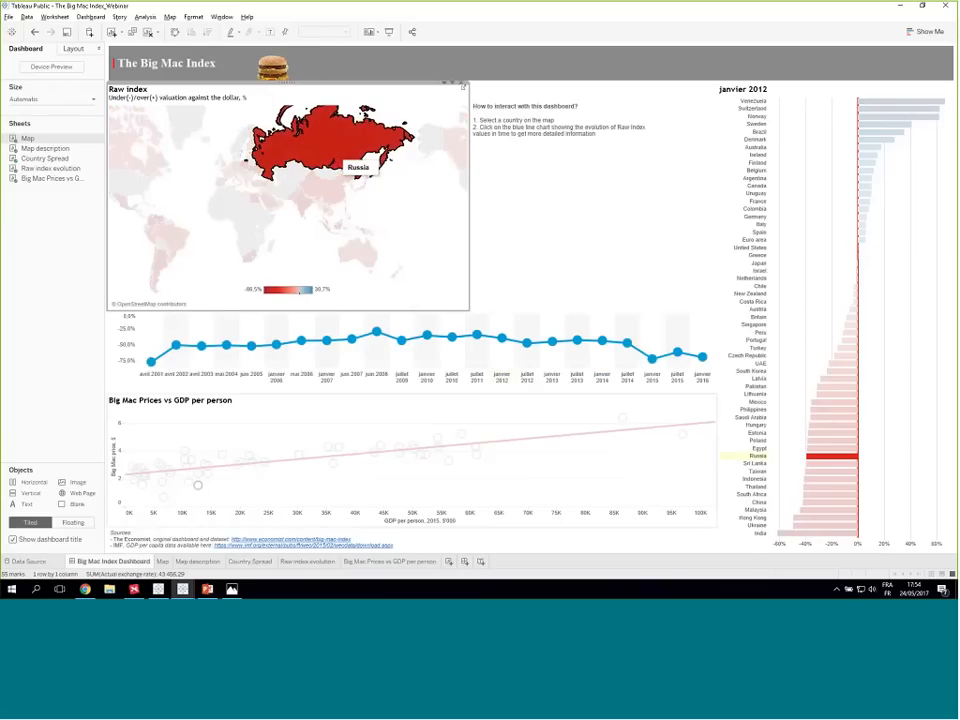
key("alt+Tab")
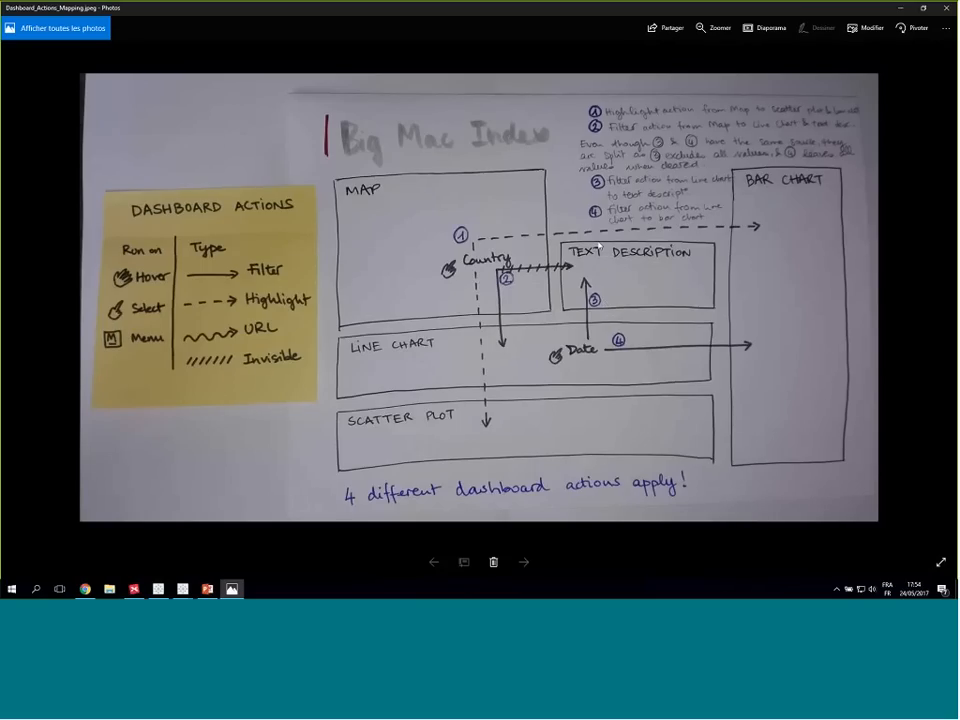
key("alt+Tab")
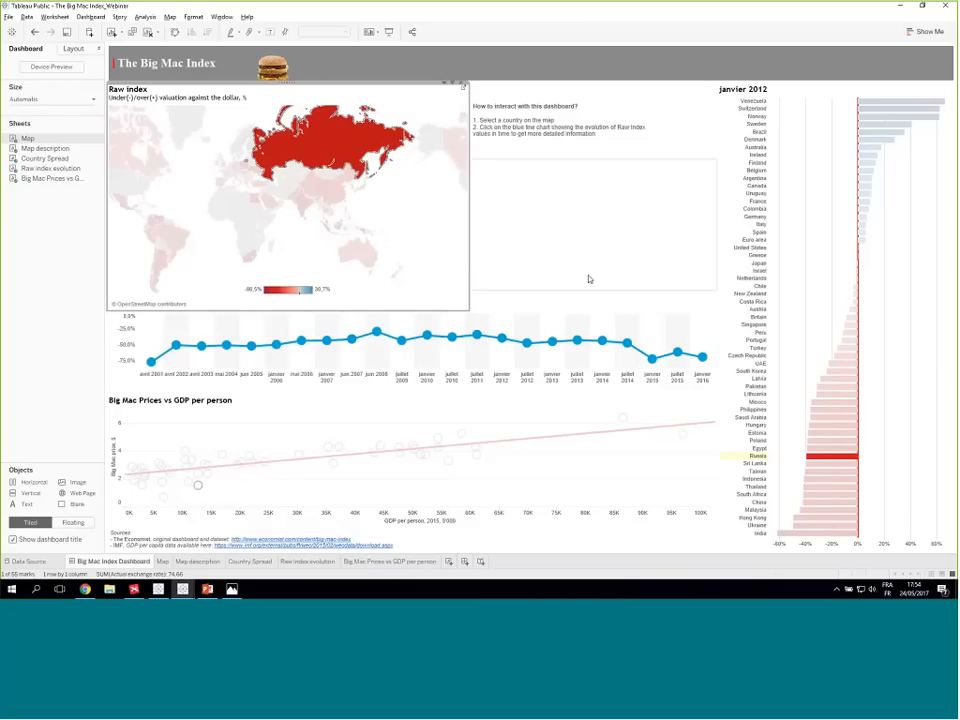
left_click(325, 147)
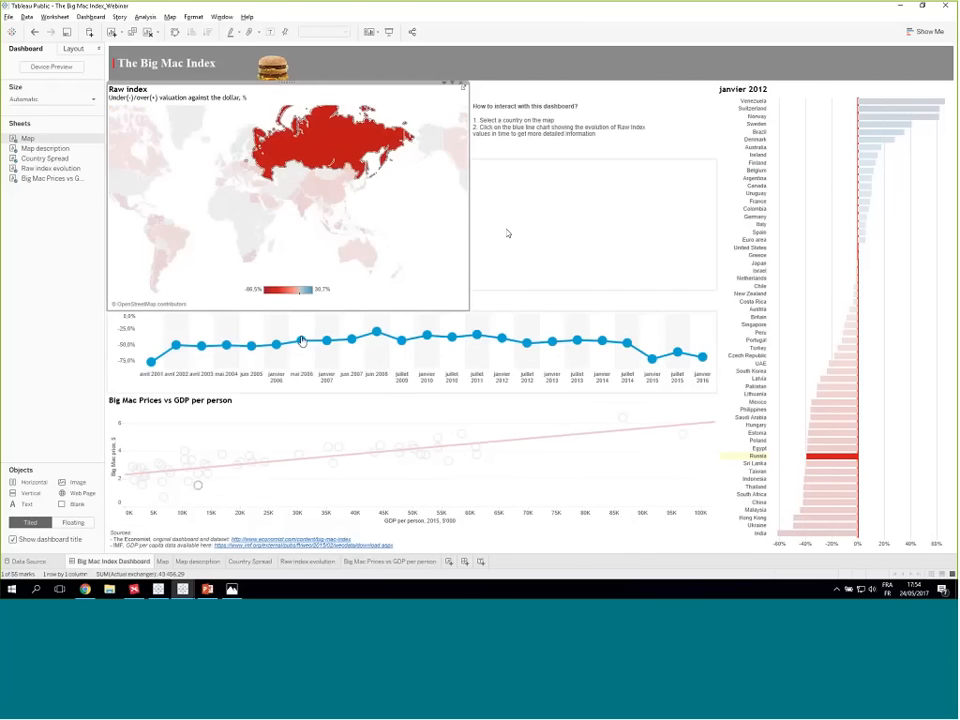
- Select janvier 2010 on Russia's line chart, compare it with the date actions in the mapping sketch, and return to the dashboard
key("alt+Tab")
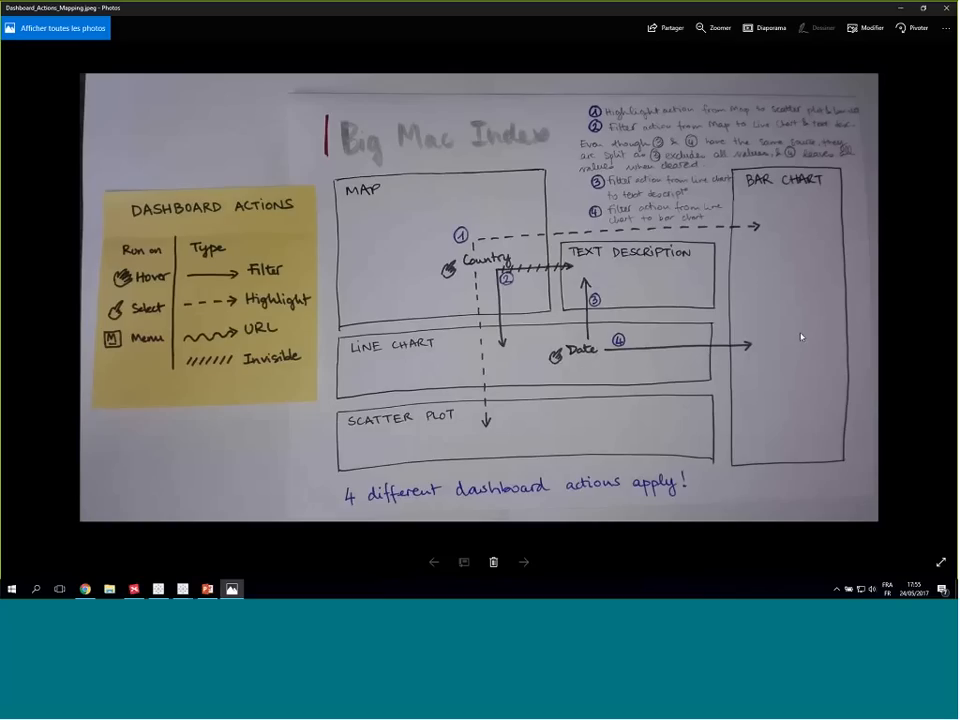
key("alt+Tab")
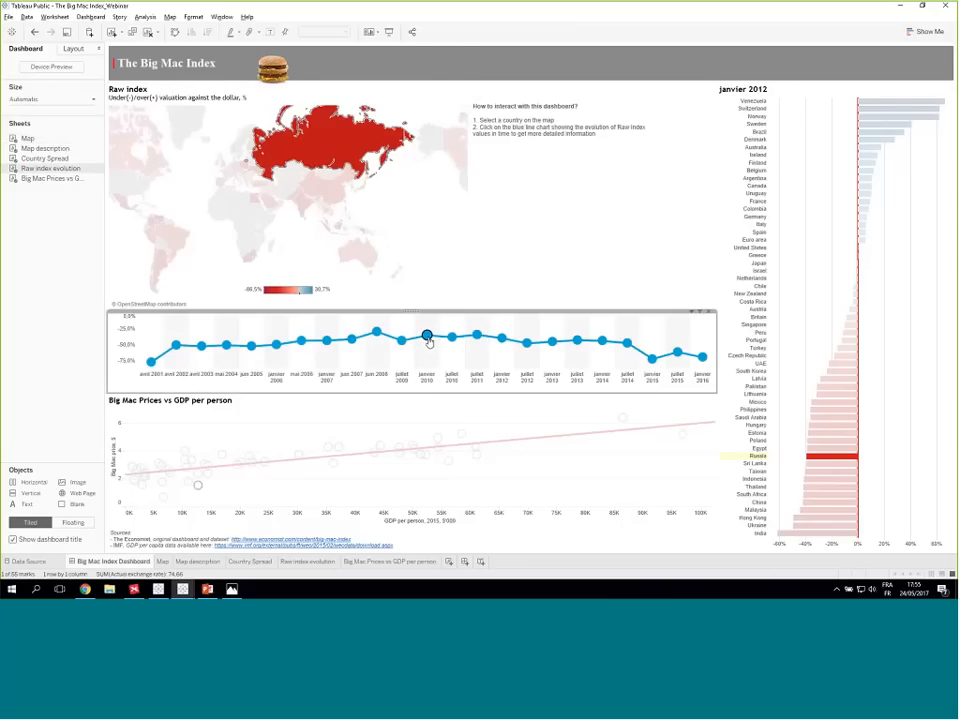
left_click(427, 337)
key("alt+Tab")
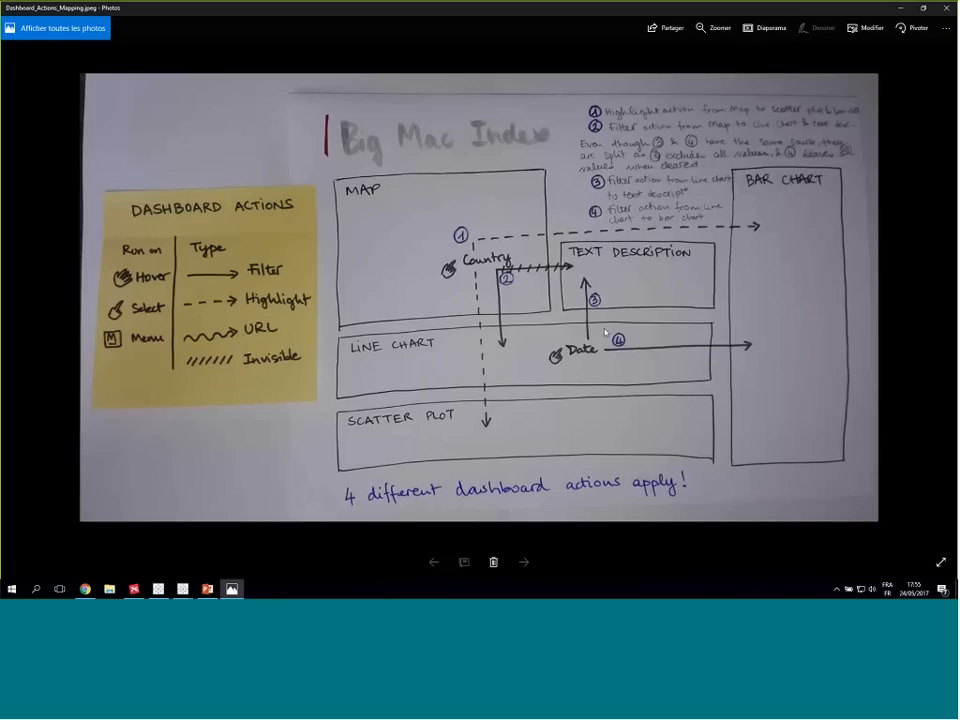
key("alt+Tab")
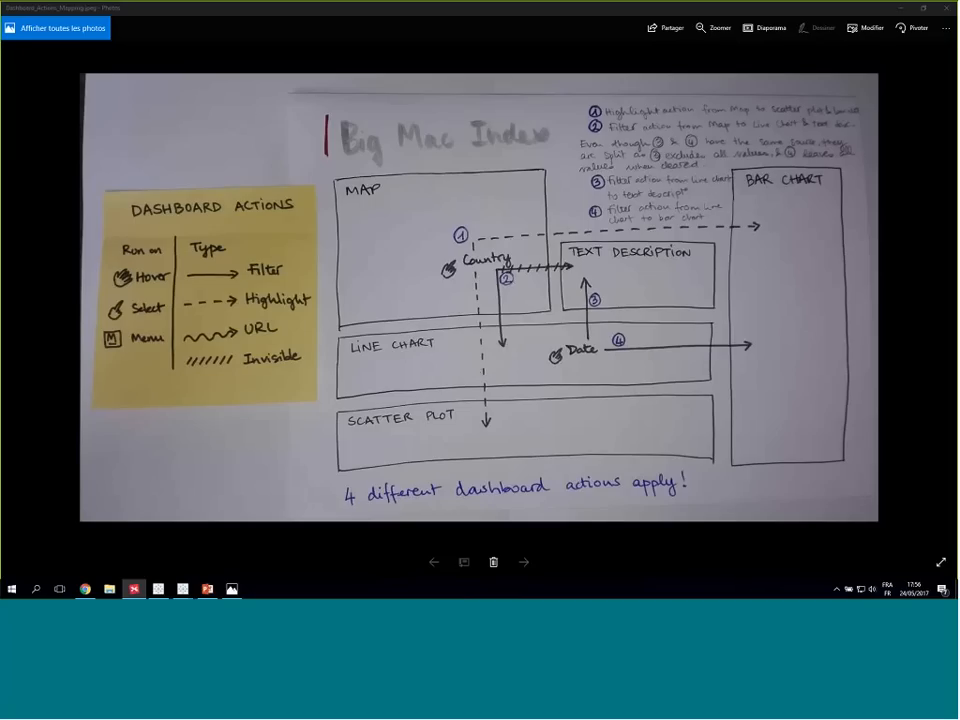
left_click(901, 9)
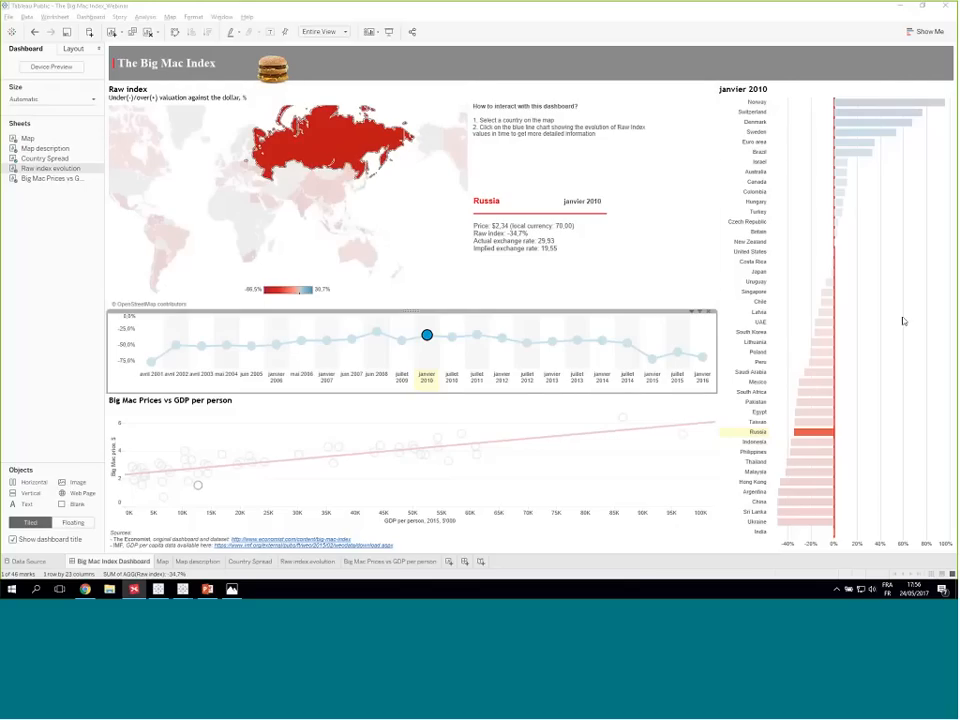
left_click(560, 125)
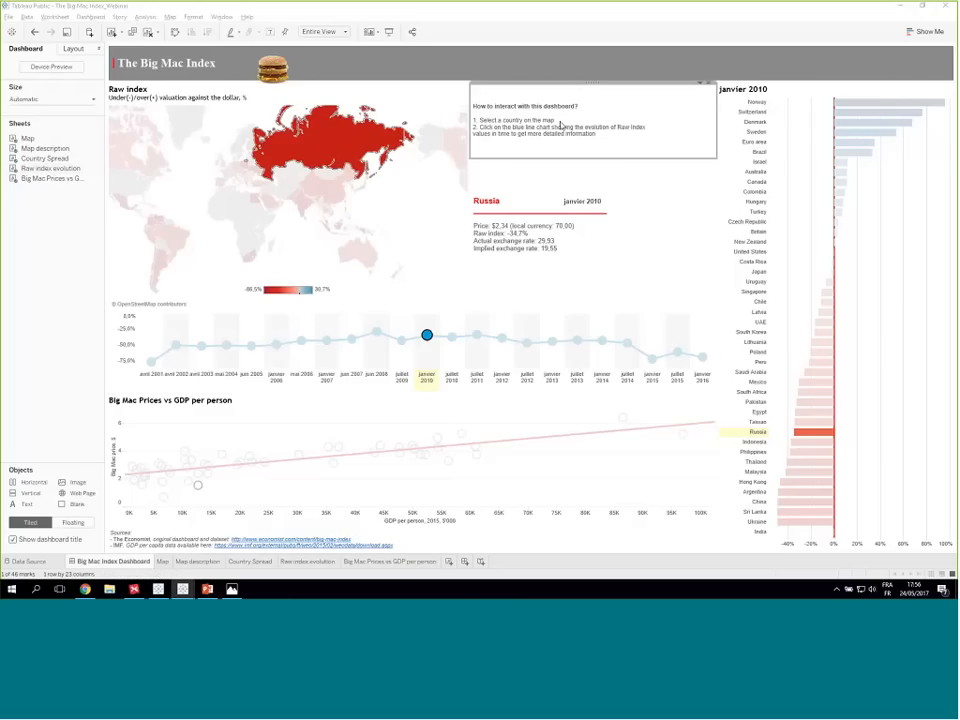
double_click(531, 120)
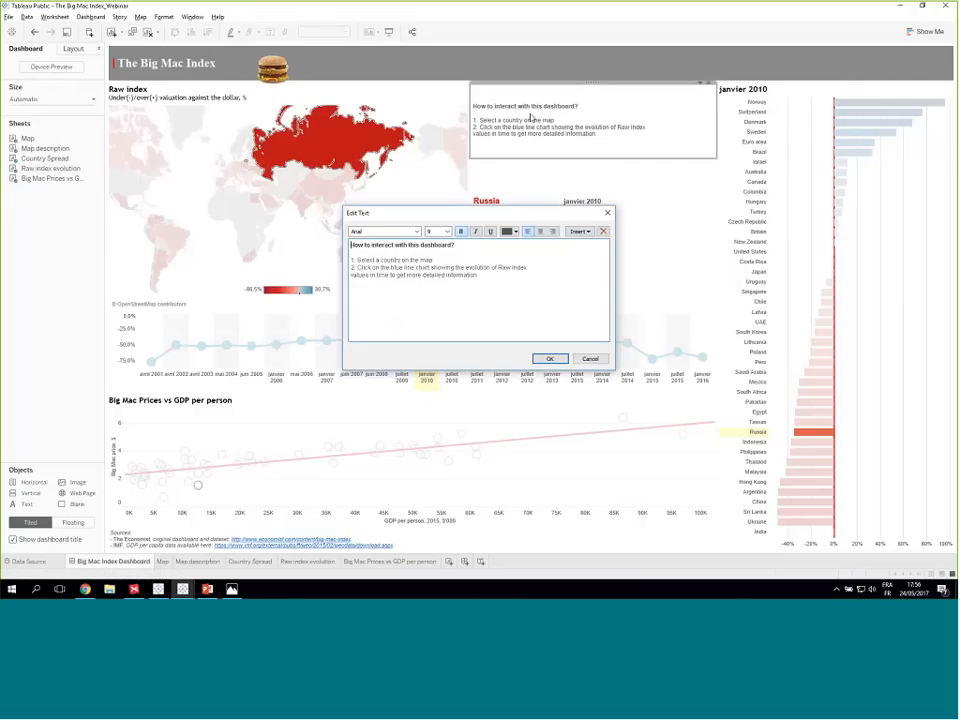
left_click(607, 216)
double_click(540, 120)
left_click(606, 215)
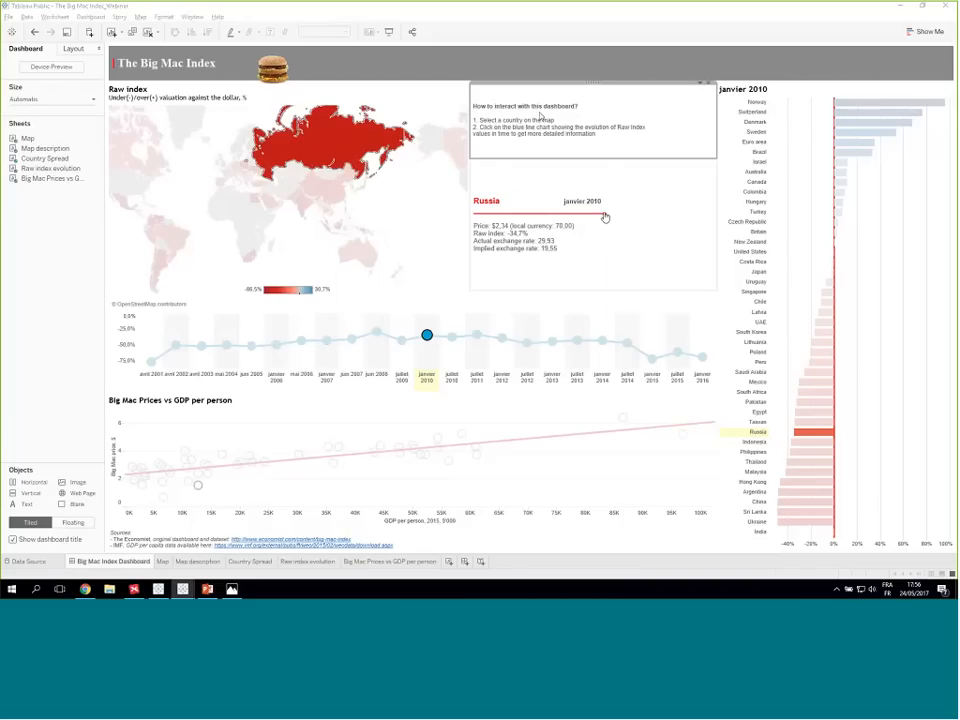
- Switch to The Economist's Big Mac index page in Chrome and examine the user guide below the interactive chart
key("alt+Tab")
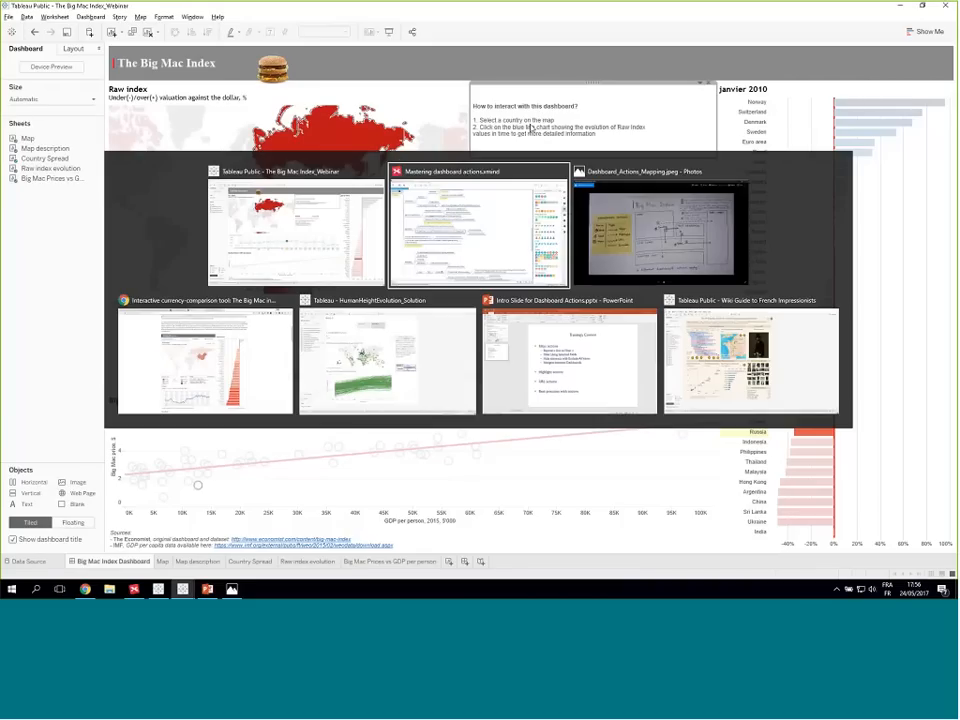
key("alt+Tab")
key("alt+Tab")
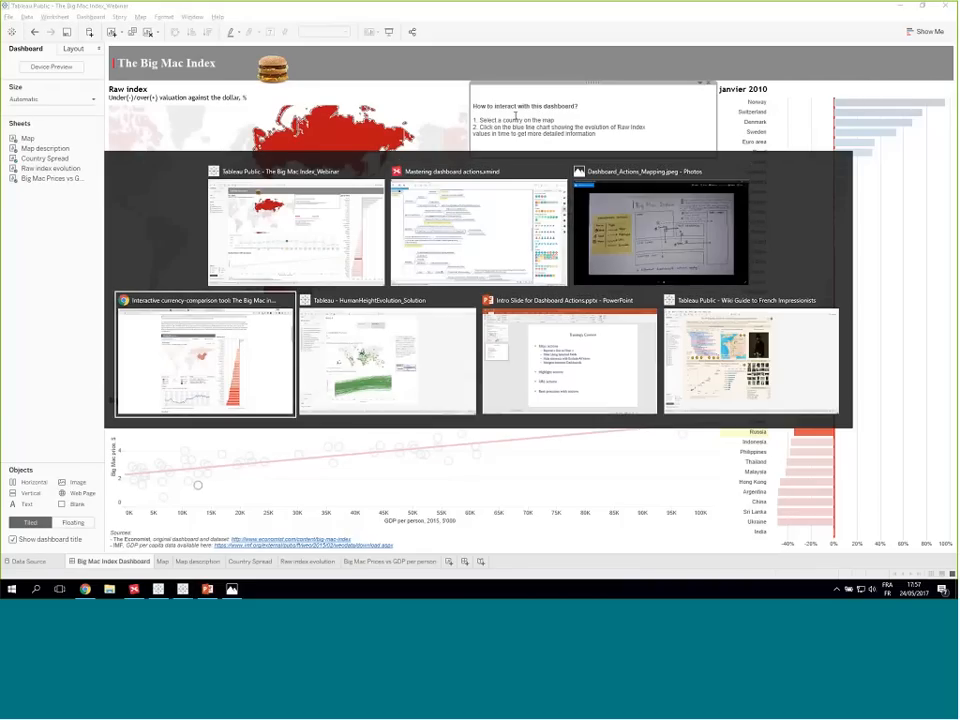
scroll(129, 284, "up", 5)
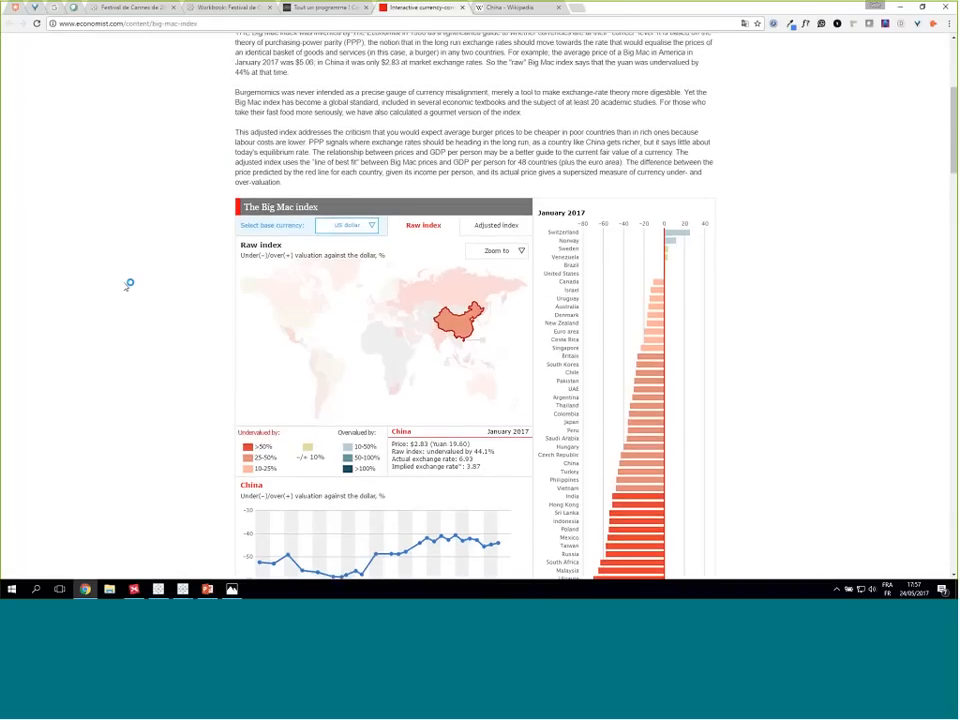
scroll(124, 285, "down", 4)
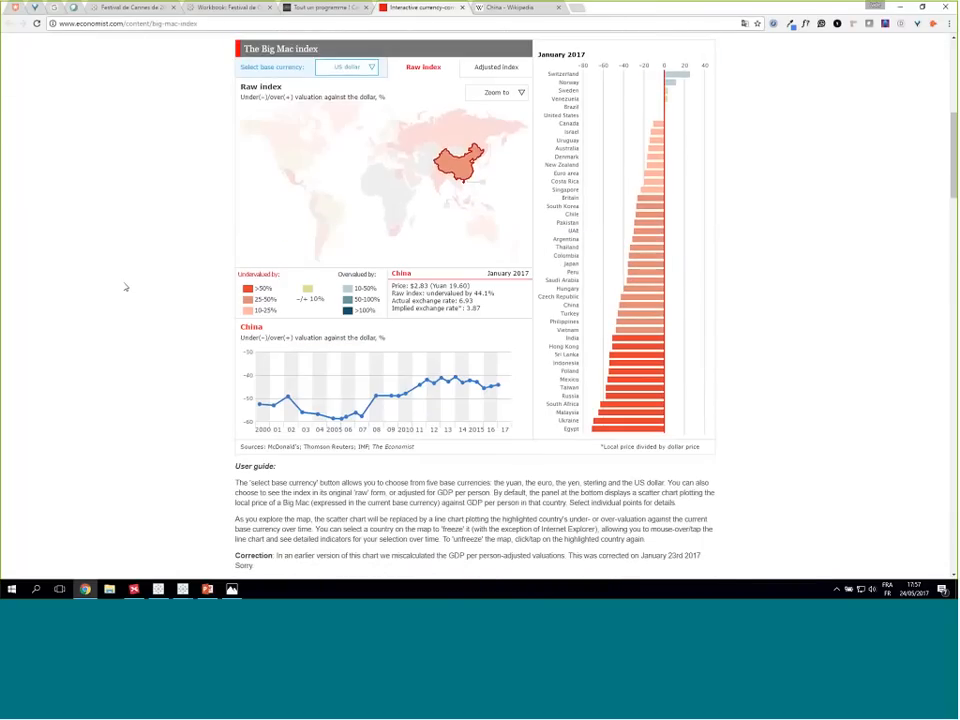
scroll(228, 383, "down", 1)
left_click_drag(231, 364, 712, 464)
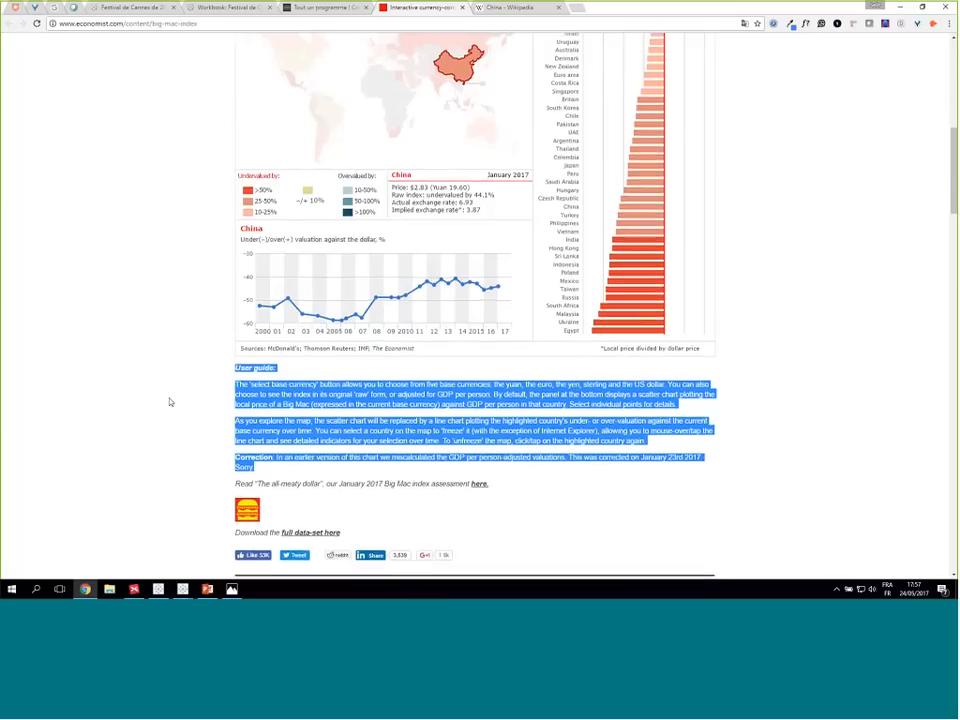
scroll(171, 401, "up", 2)
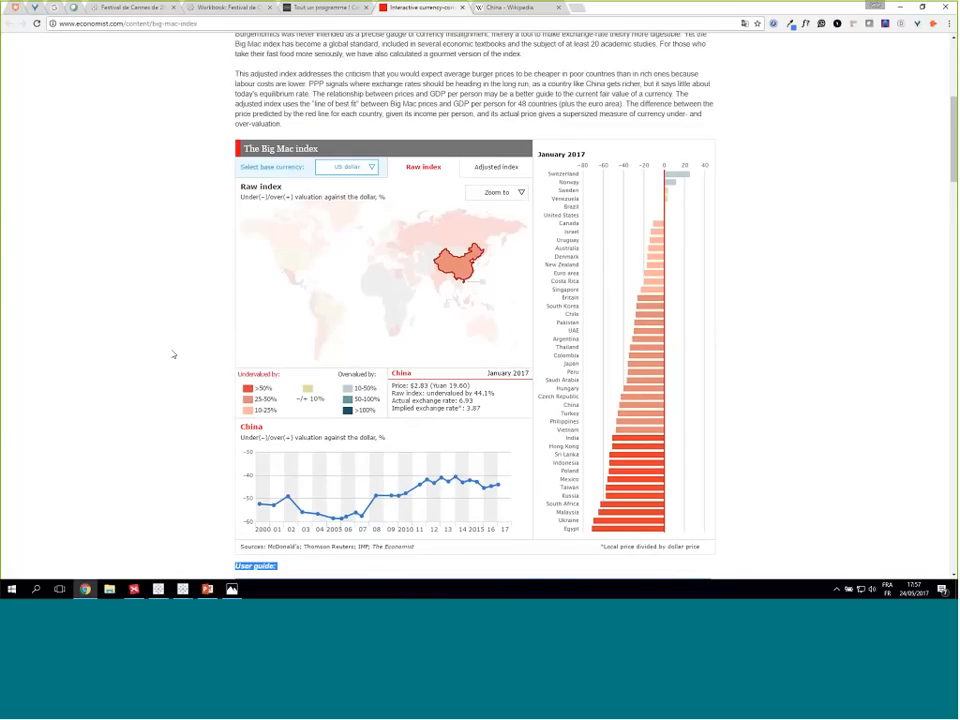
left_click(170, 352)
scroll(161, 360, "down", 1)
scroll(161, 360, "down", 1)
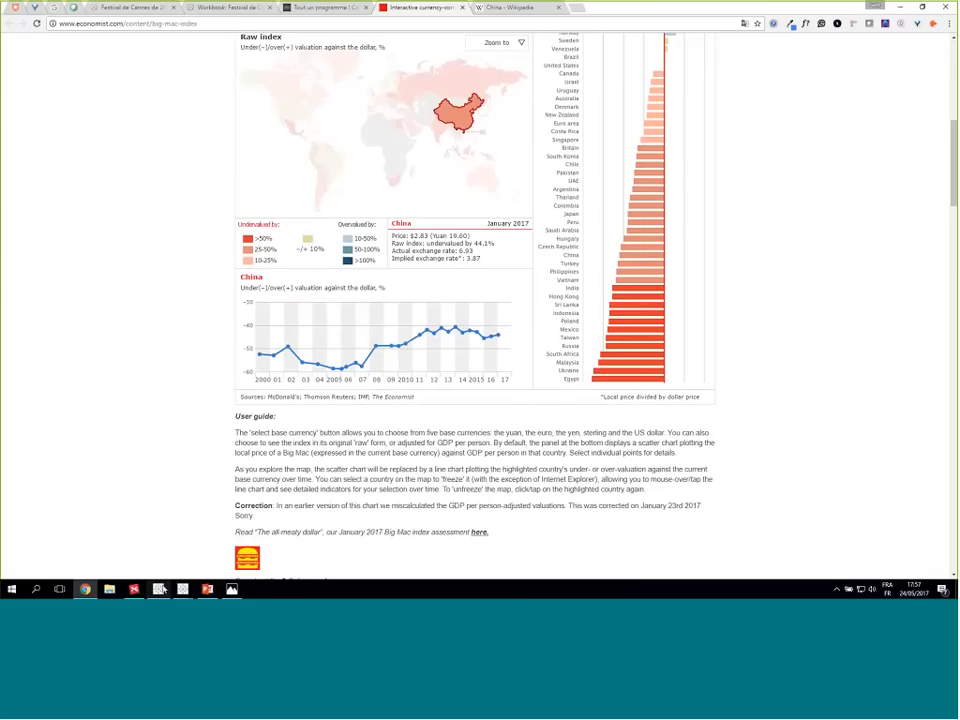
- Switch to the Wiki Guide to French Impressionists workbook in Tableau Public and examine the artwork gallery interactions on The Impressionists dashboard
mouse_move(158, 589)
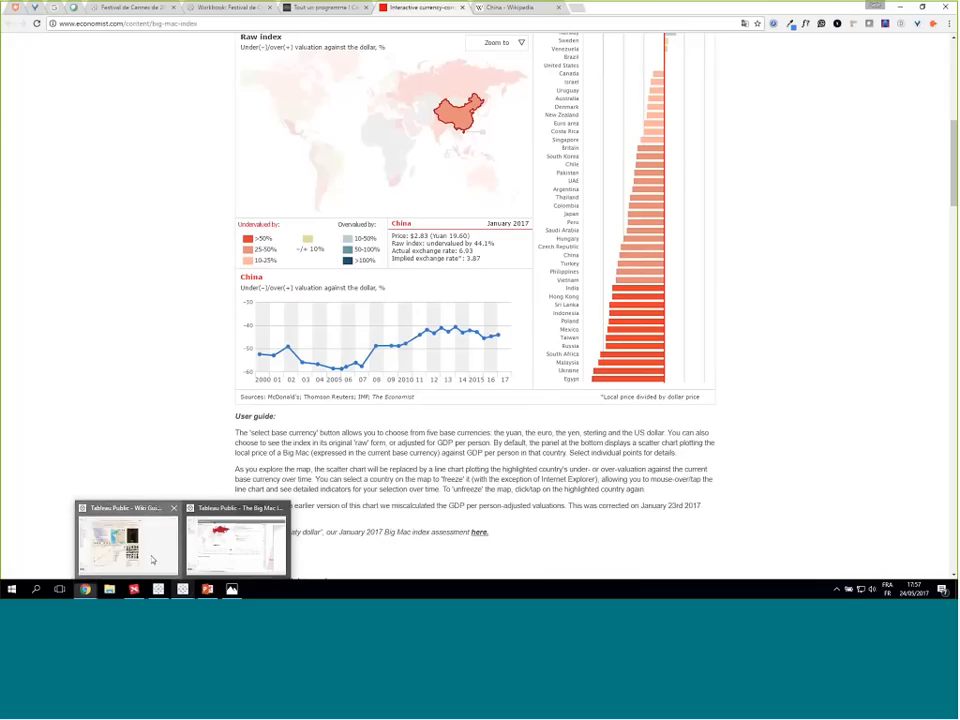
left_click(152, 561)
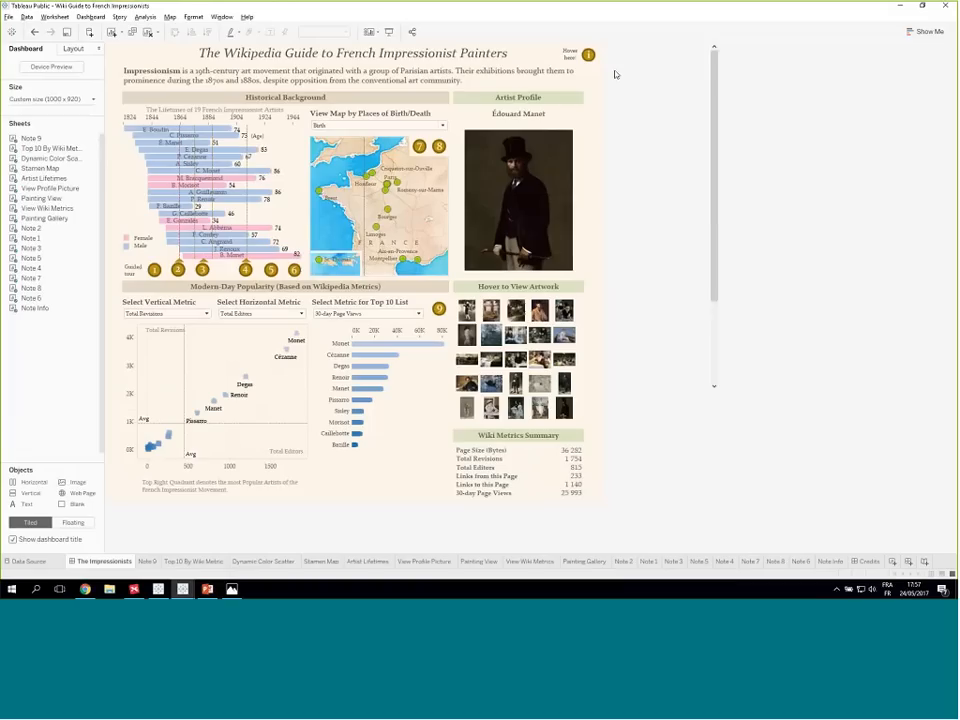
mouse_move(589, 58)
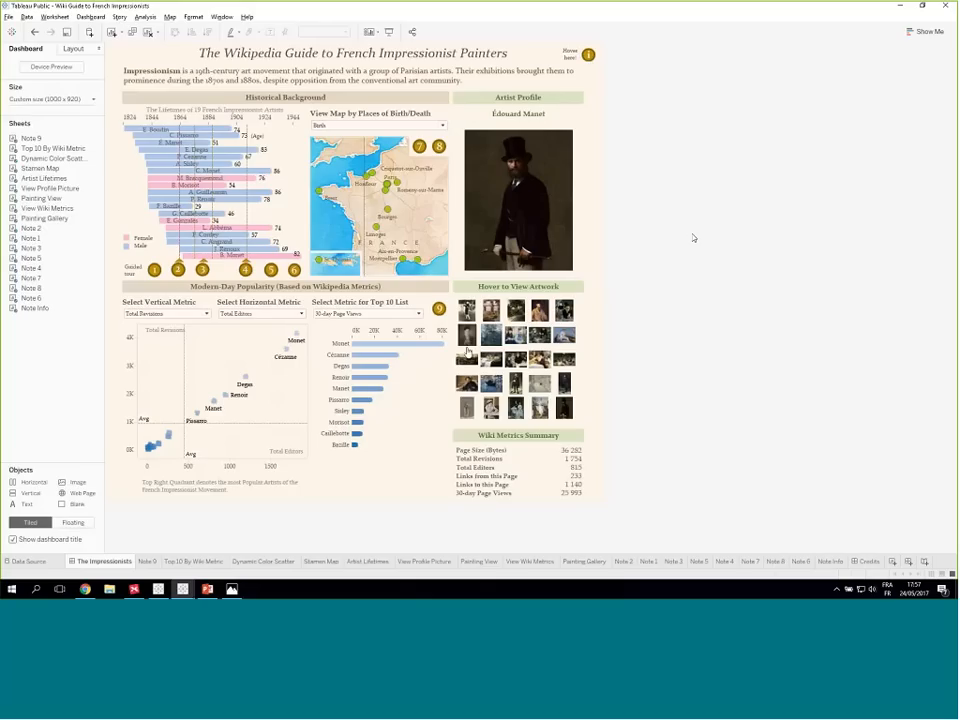
- Switch to Chrome and close the Tableau Public tab for the Wiki Guide to French Impressionists
key("alt+Tab")
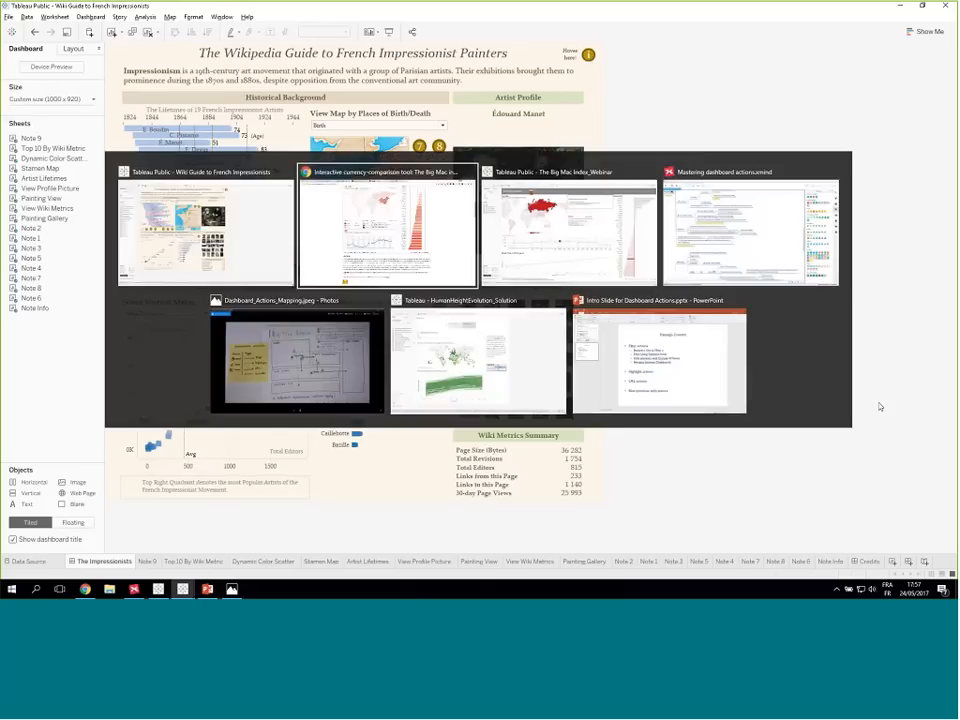
key("Escape")
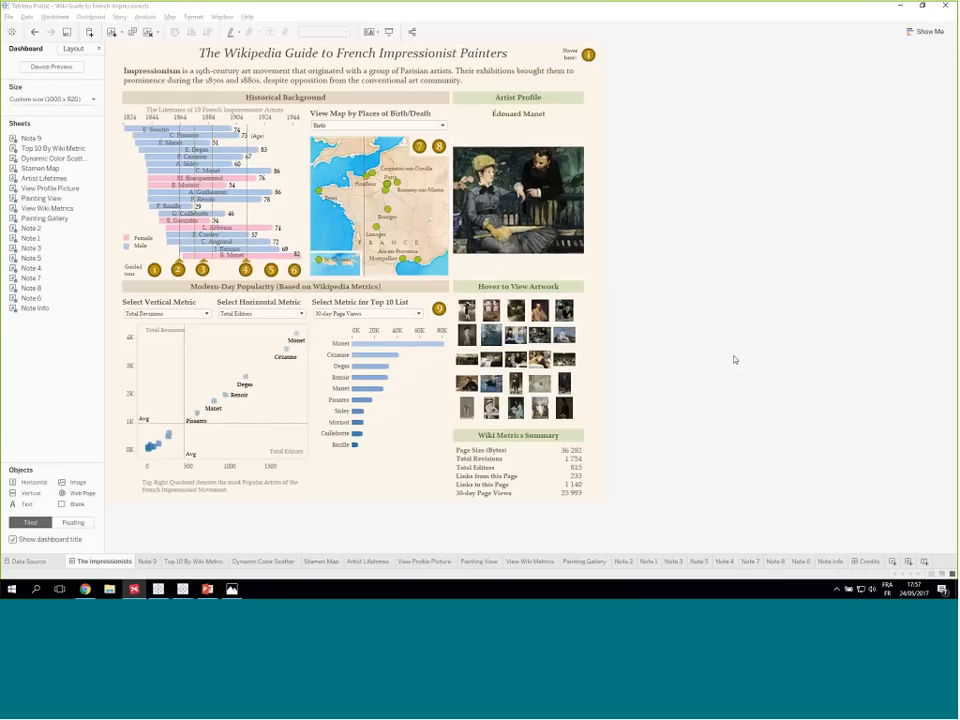
key("alt+Tab")
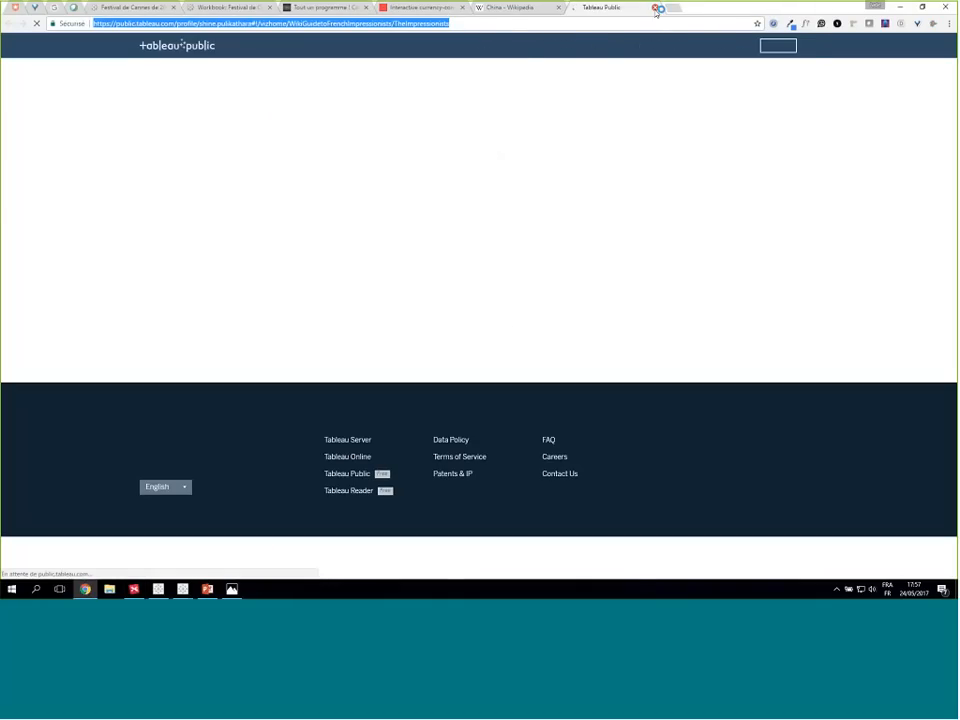
left_click(657, 9)
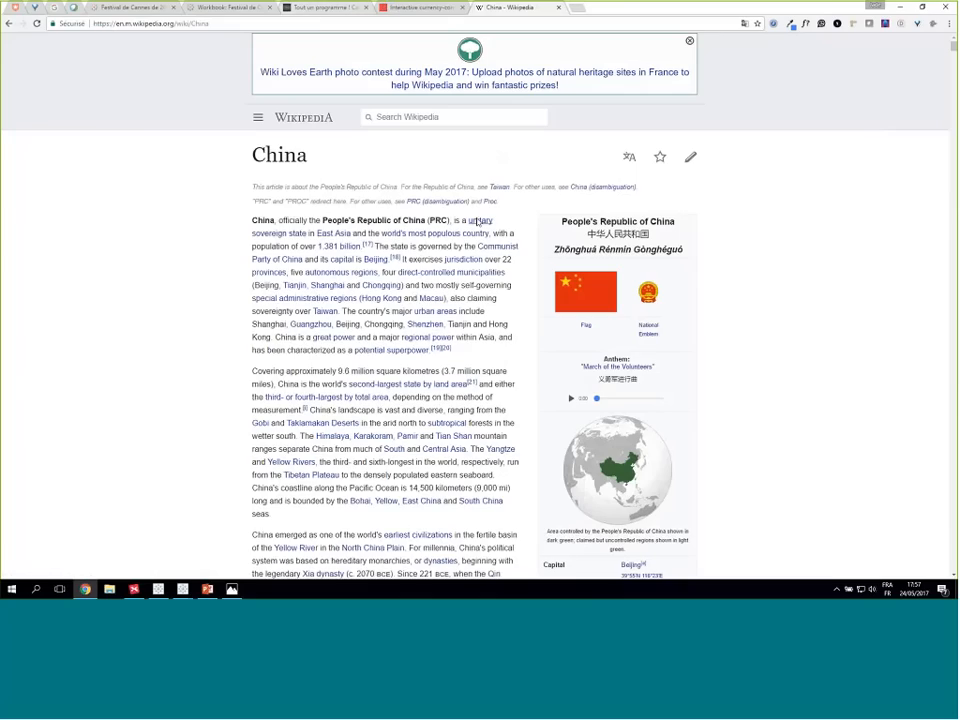
- Return to The Impressionists dashboard in Tableau Public and examine how Eugène Boudin's lifetime bar highlights and filters the other views
key("alt+Tab")
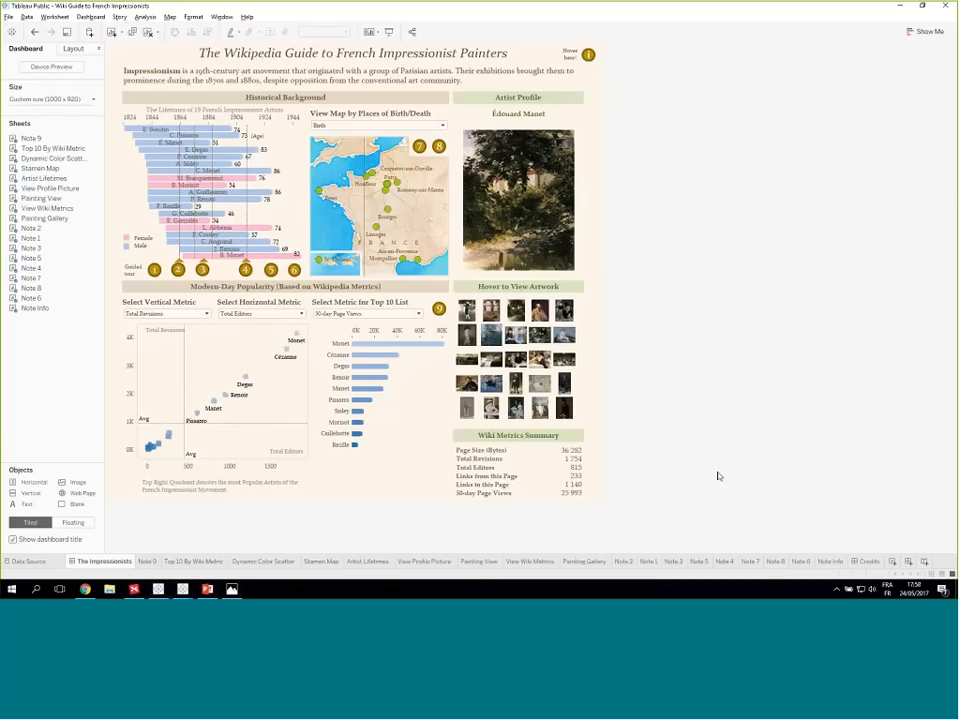
key("alt+Tab")
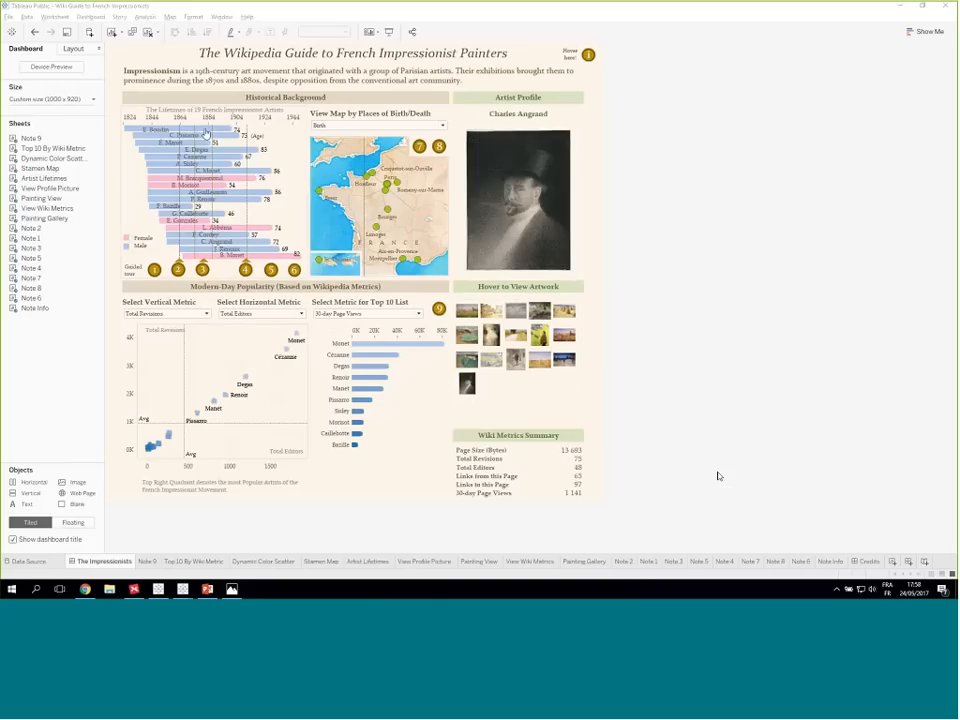
mouse_move(206, 133)
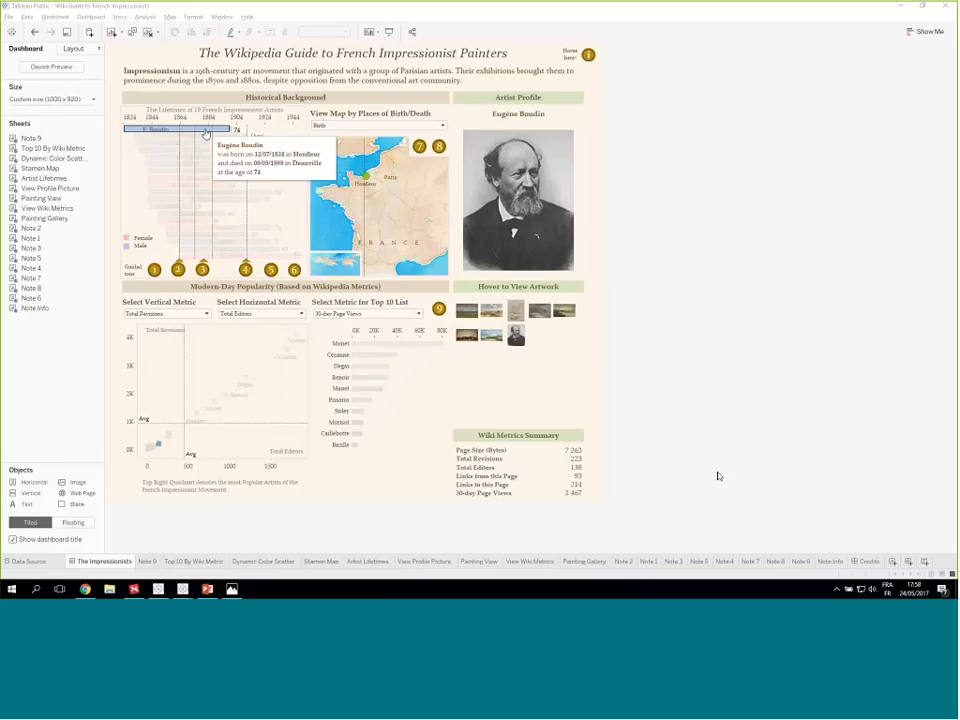